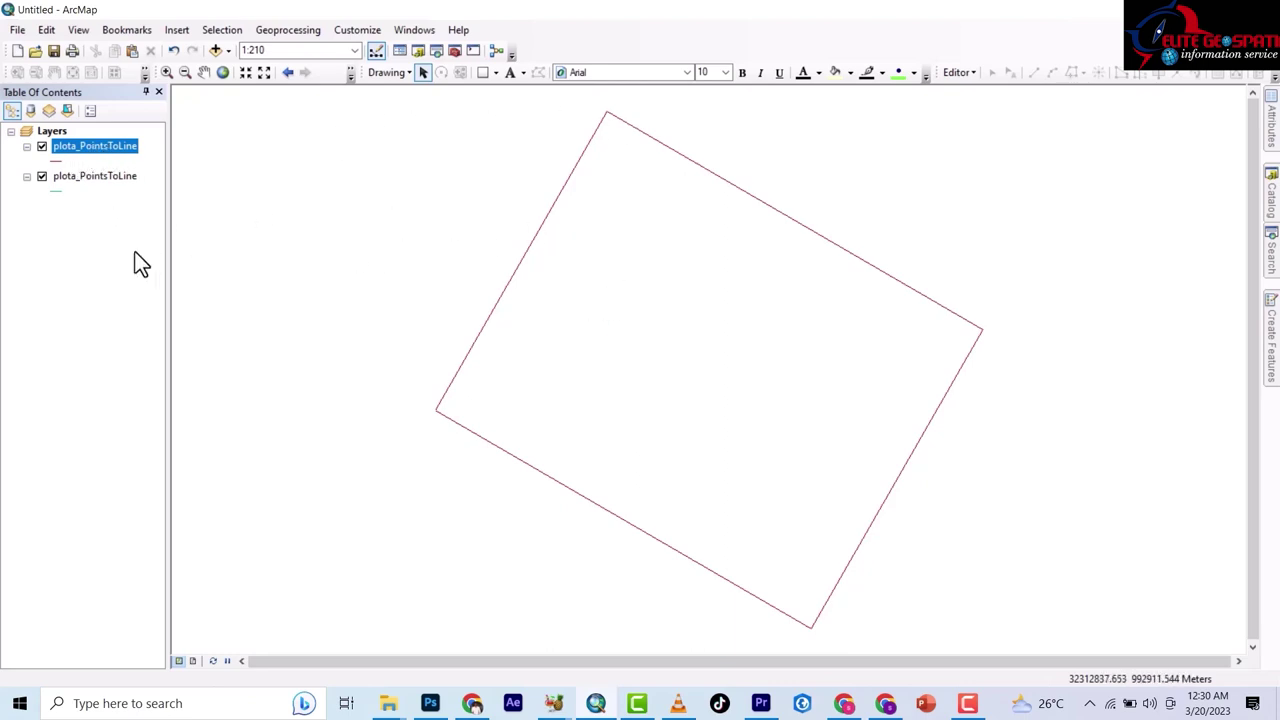
Remove both plota_PointsToLine layers from the Table of Contents, leaving an empty map.
{"action": "scroll", "coordinate": [617, 337], "scroll_direction": "down", "scroll_amount": 2}
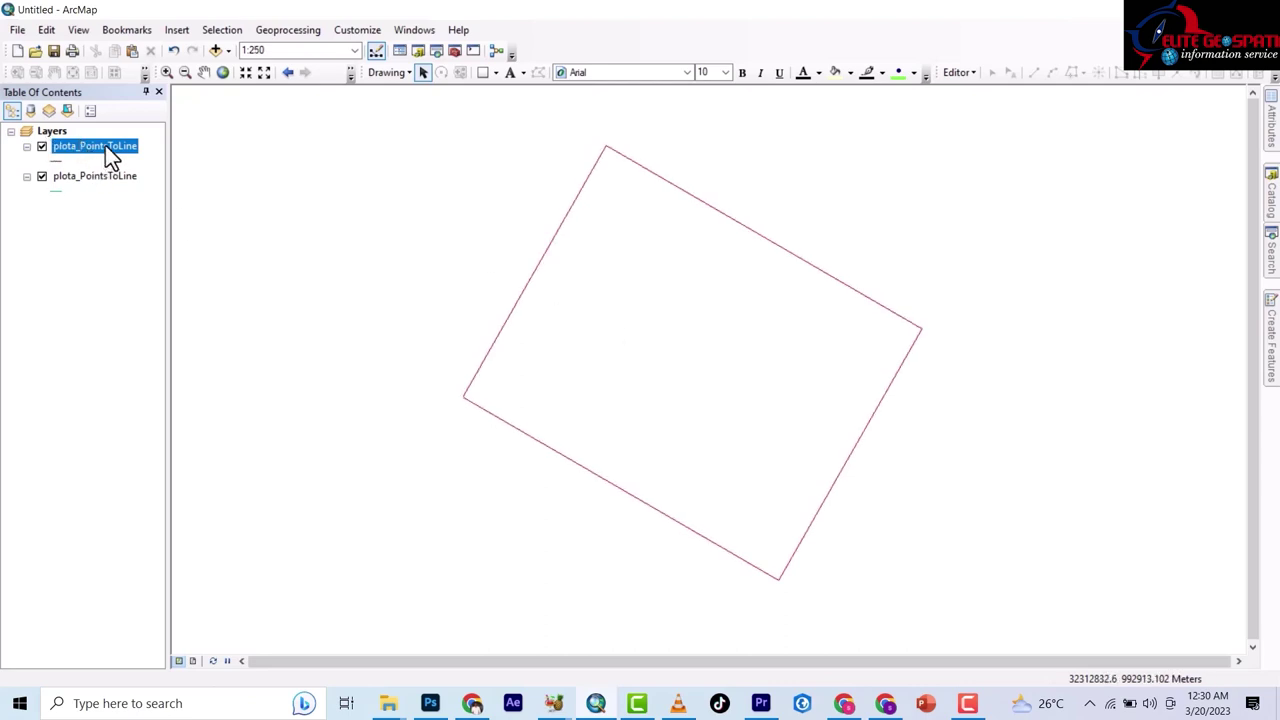
{"action": "left_click", "coordinate": [94, 175]}
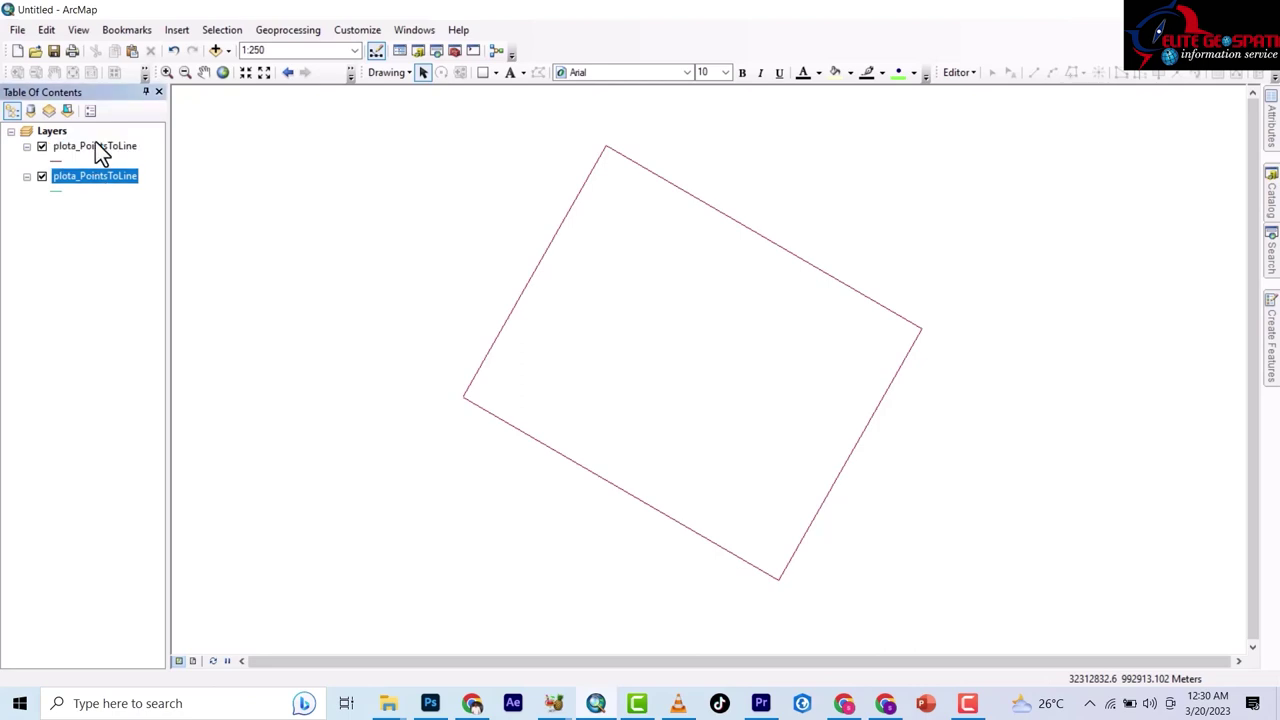
{"action": "left_click", "coordinate": [96, 148]}
{"action": "left_click", "coordinate": [97, 177]}
{"action": "left_click", "coordinate": [102, 145]}
{"action": "right_click", "coordinate": [98, 145]}
{"action": "left_click", "coordinate": [137, 172]}
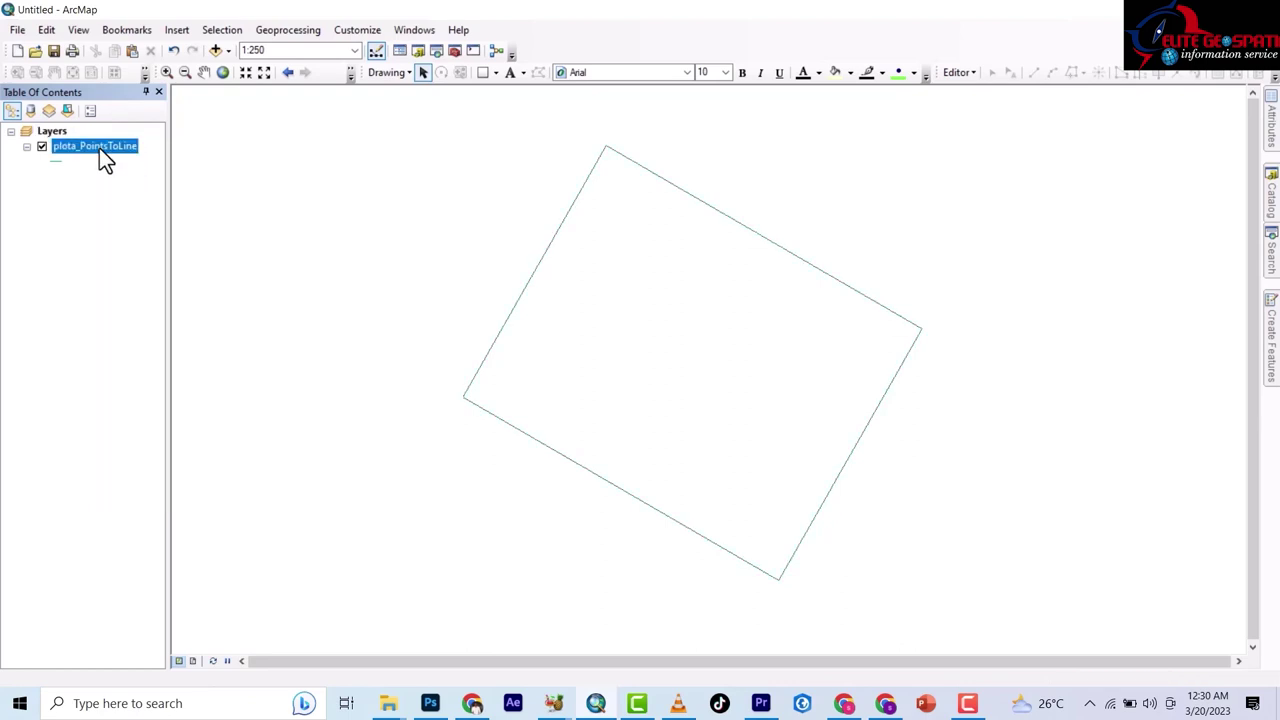
{"action": "right_click", "coordinate": [99, 148]}
{"action": "left_click", "coordinate": [133, 176]}
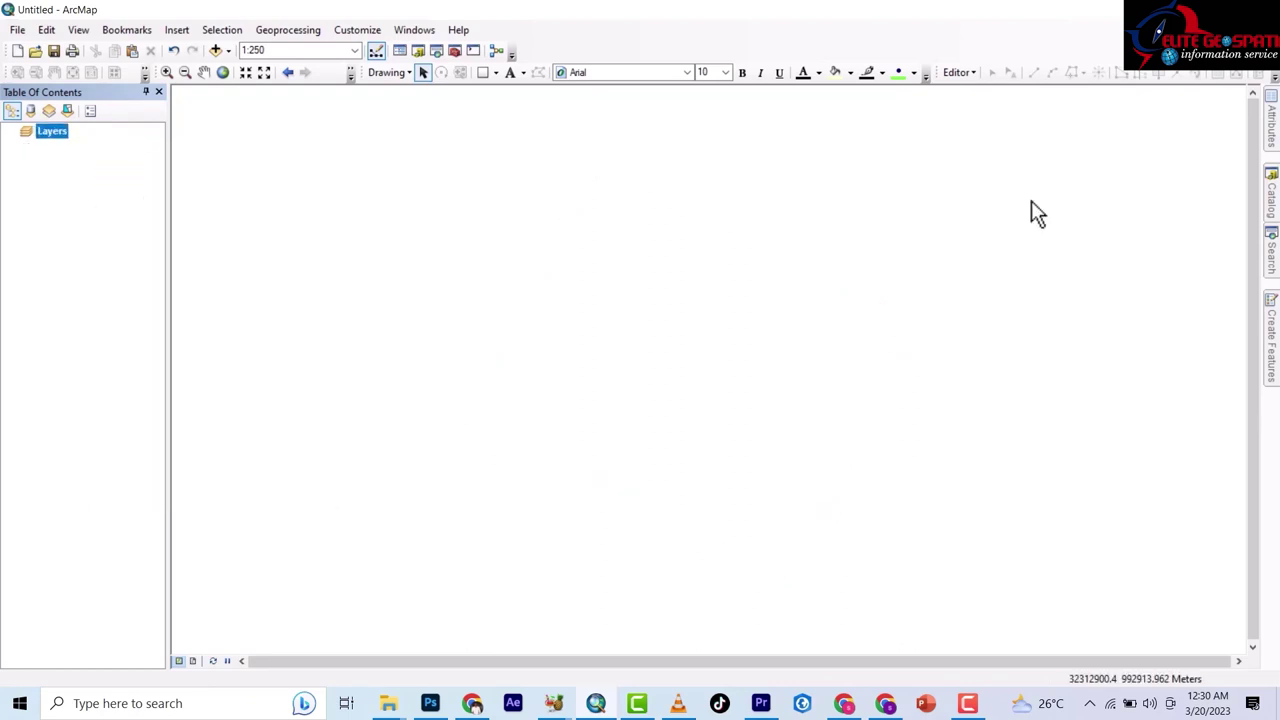
Drag plota_PointsToLine from Default2.gdb in the Catalog onto the map twice.
{"action": "left_click", "coordinate": [1272, 192]}
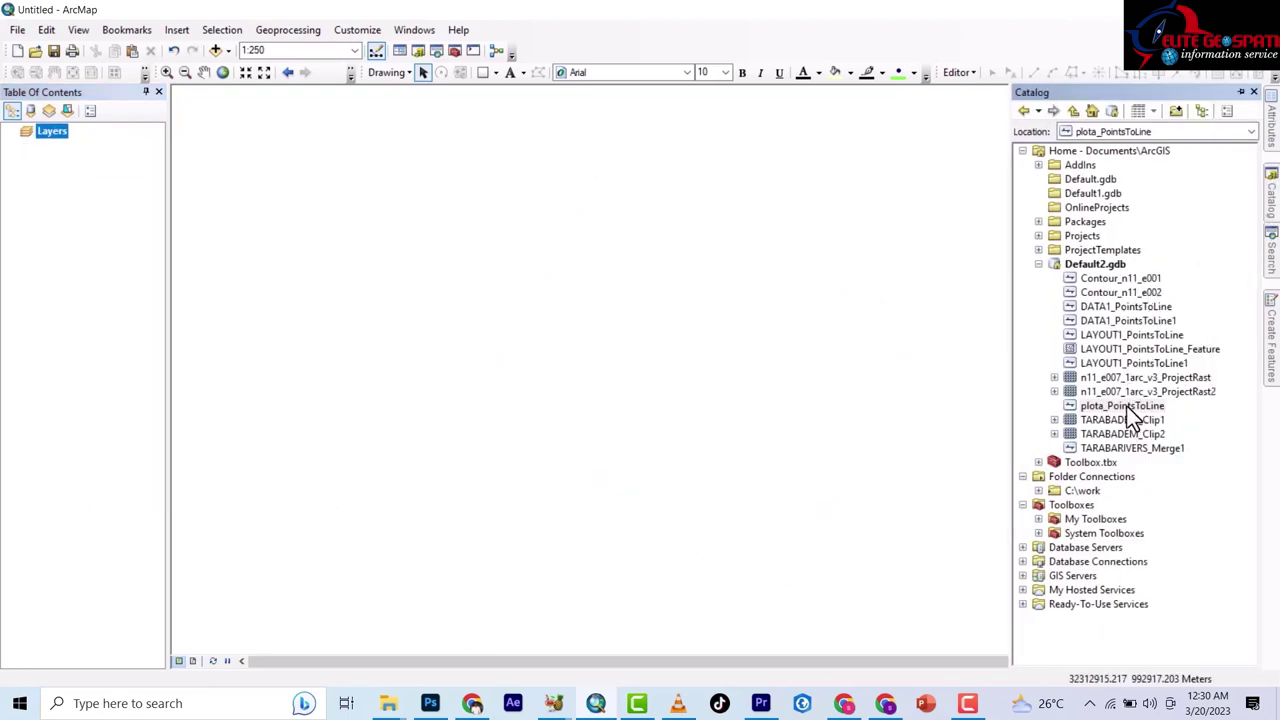
{"action": "mouse_move", "coordinate": [1126, 405]}
{"action": "left_mouse_down"}
{"action": "mouse_move", "coordinate": [1041, 405]}
{"action": "mouse_move", "coordinate": [480, 320]}
{"action": "left_mouse_up"}
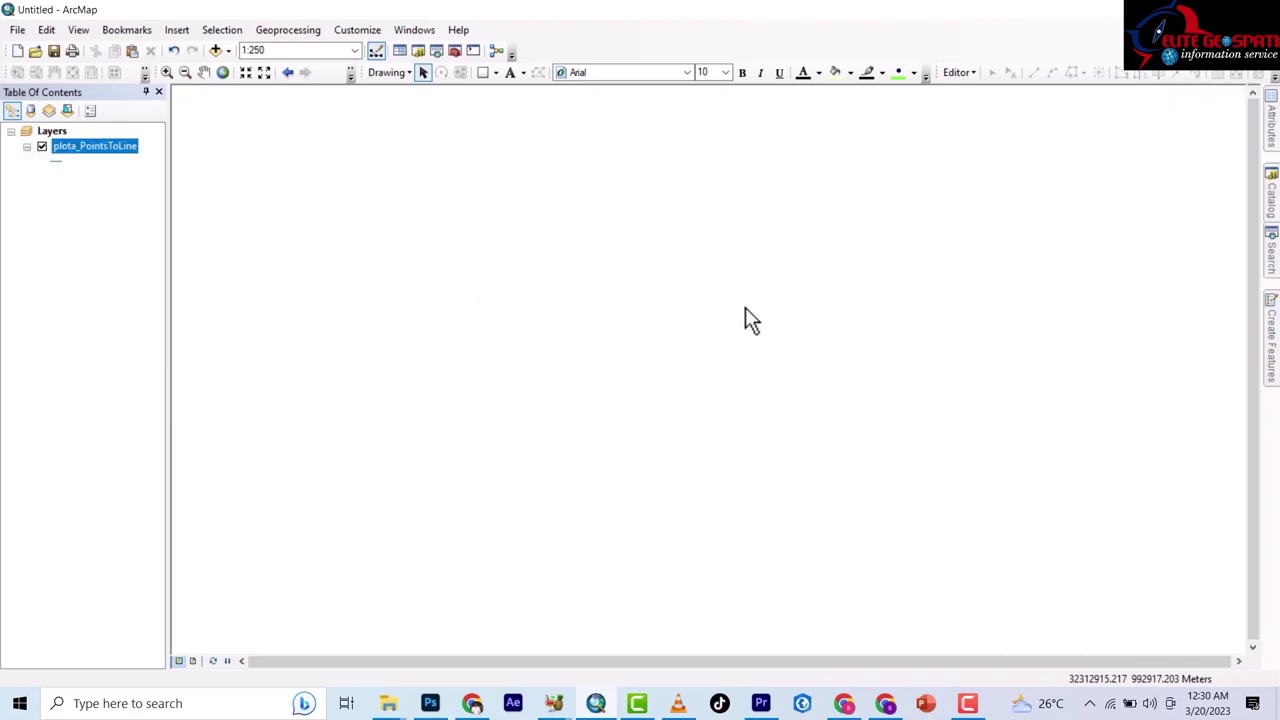
{"action": "left_click", "coordinate": [1271, 200]}
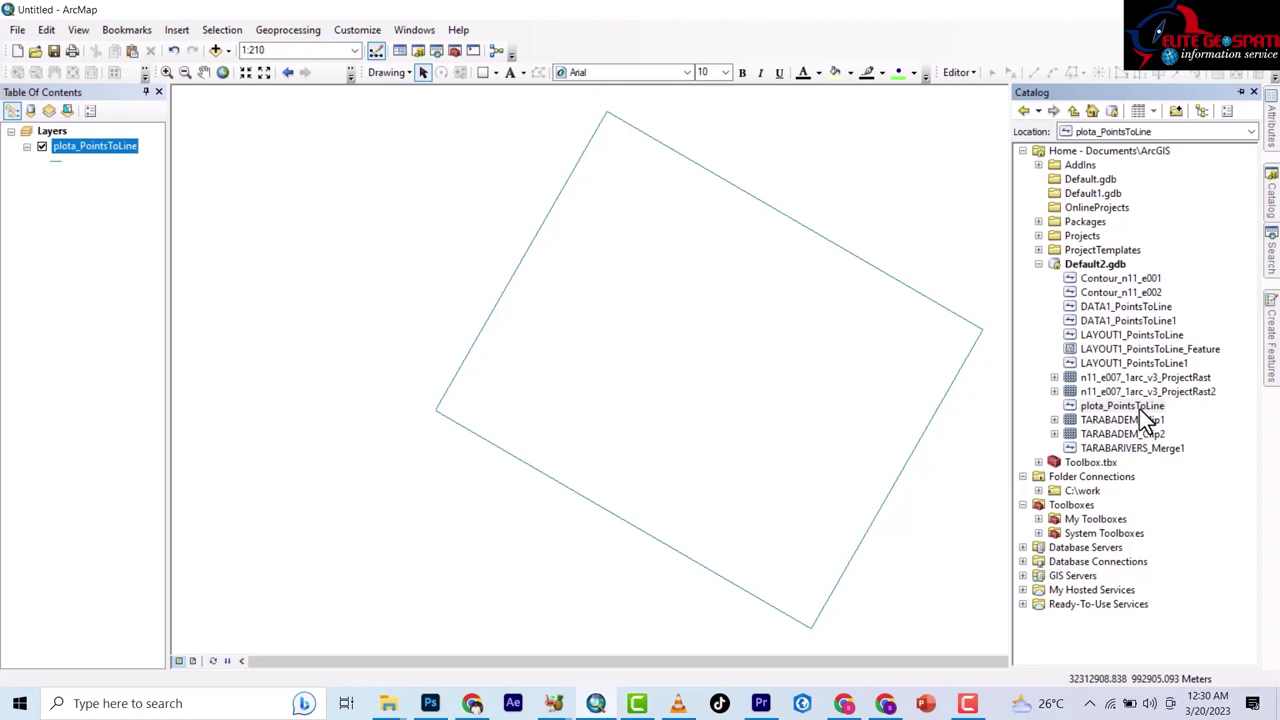
{"action": "left_click_drag", "start_coordinate": [1139, 408], "coordinate": [374, 337]}
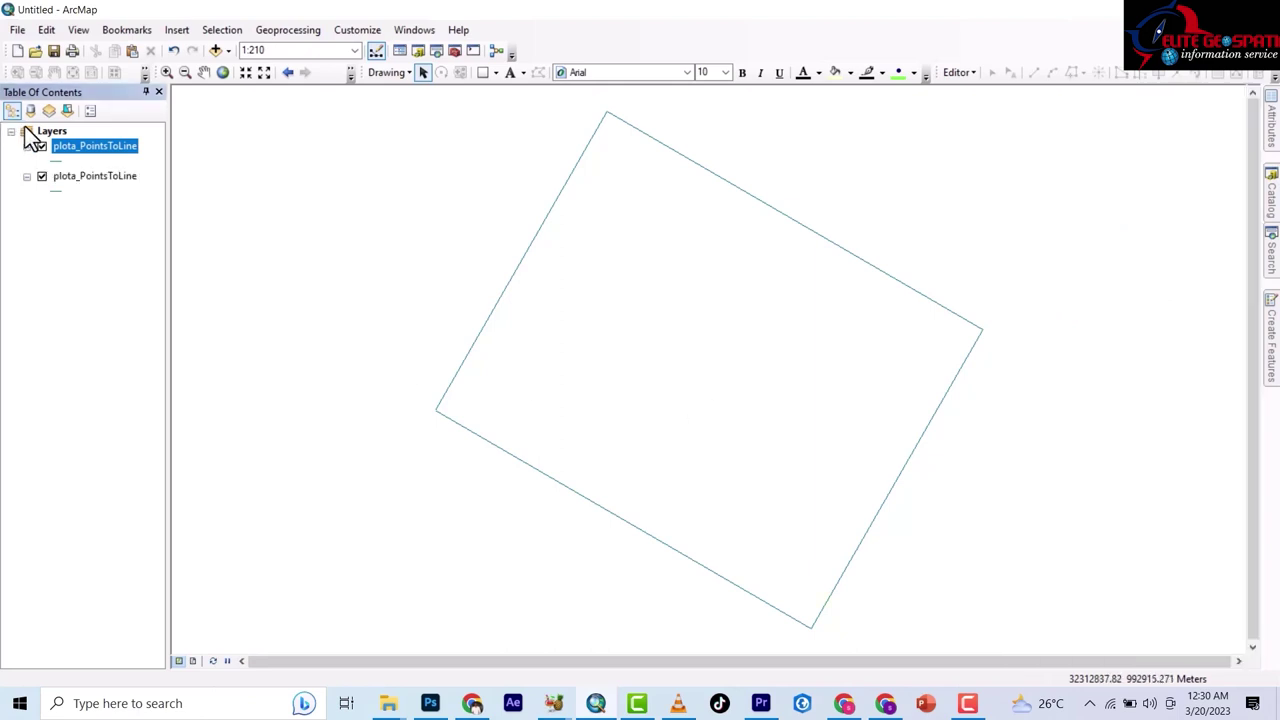
Format the top layer's BEARING field as Direction in degrees, minutes, seconds, e.g. 300°10'09".
{"action": "right_click", "coordinate": [100, 152]}
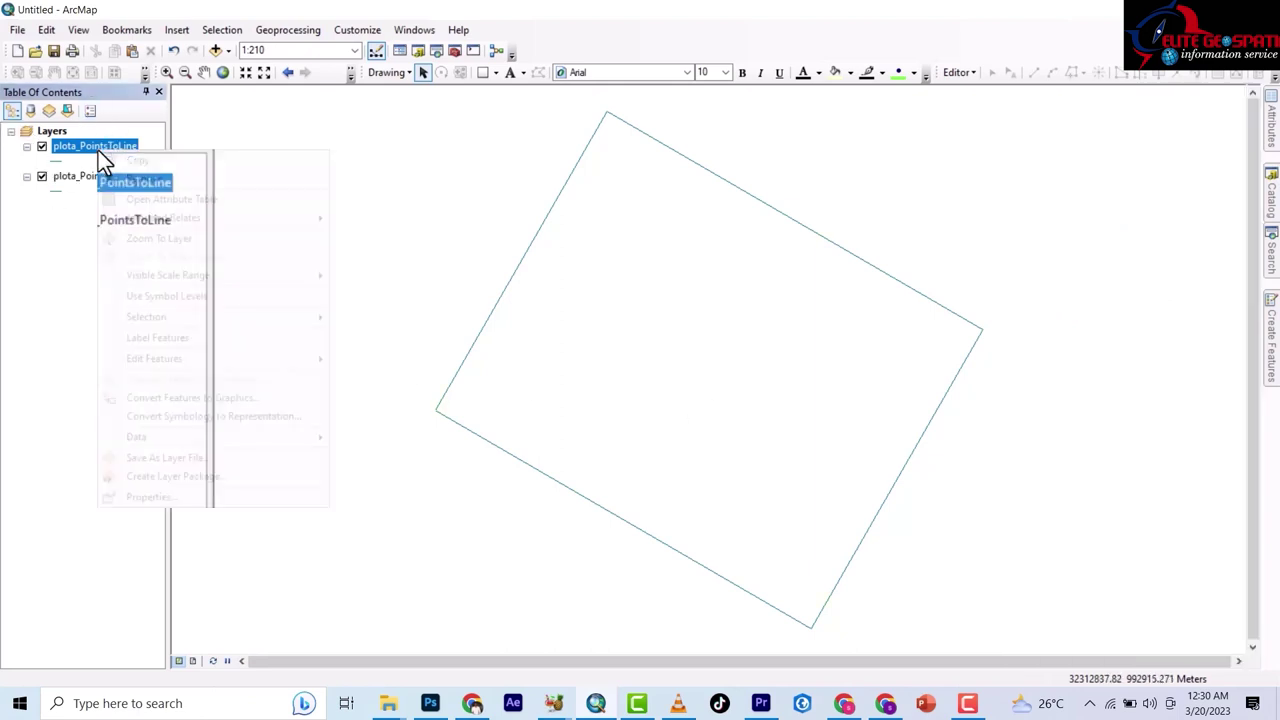
{"action": "left_click", "coordinate": [163, 200]}
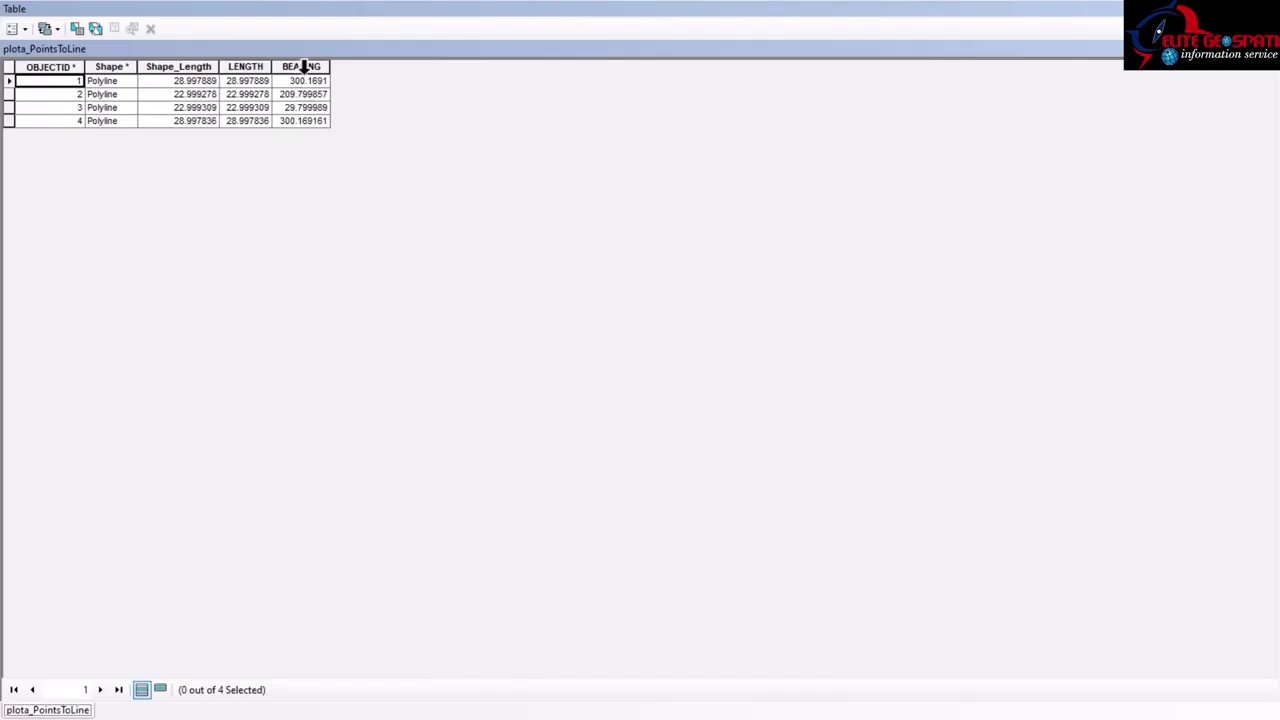
{"action": "right_click", "coordinate": [303, 68]}
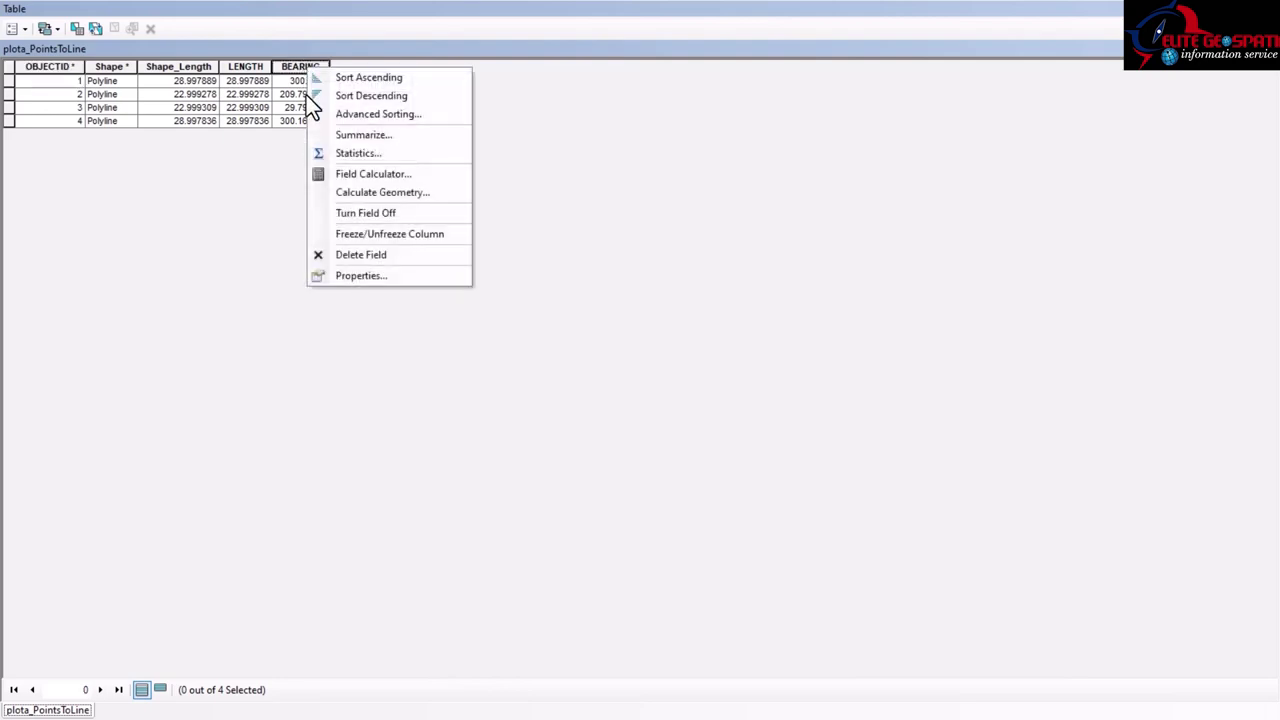
{"action": "left_click", "coordinate": [377, 278]}
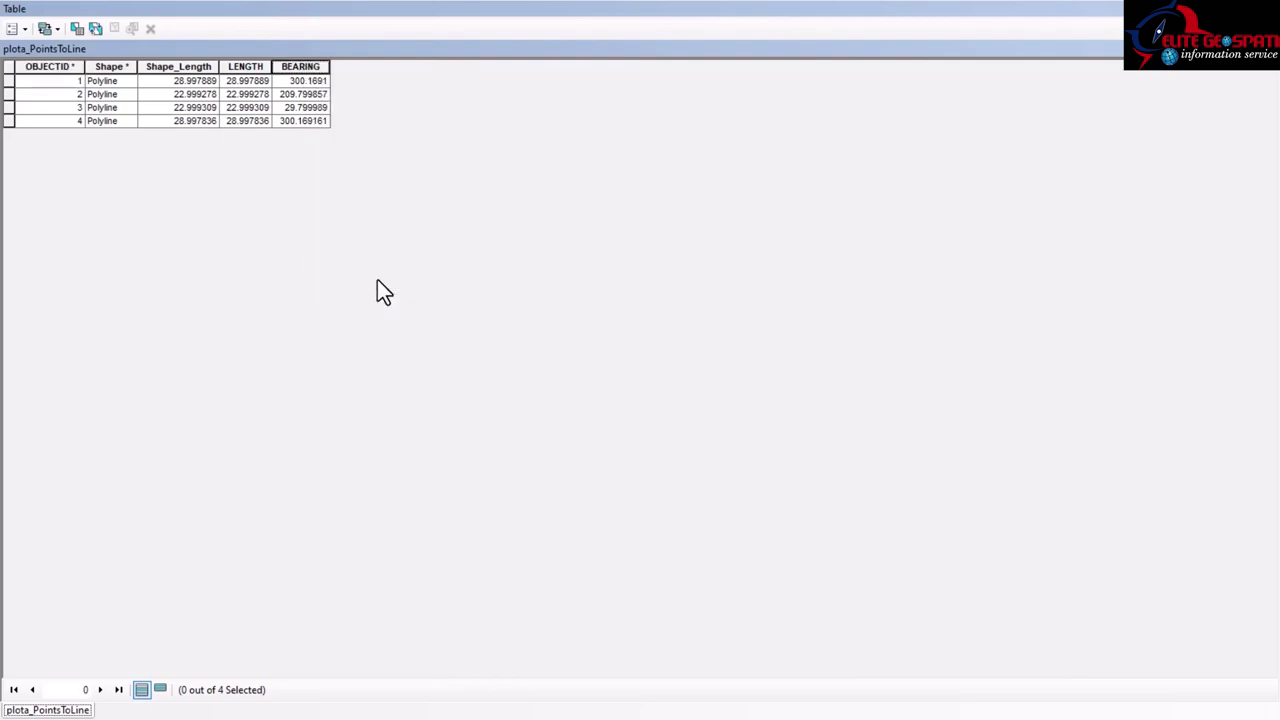
{"action": "left_click", "coordinate": [755, 344]}
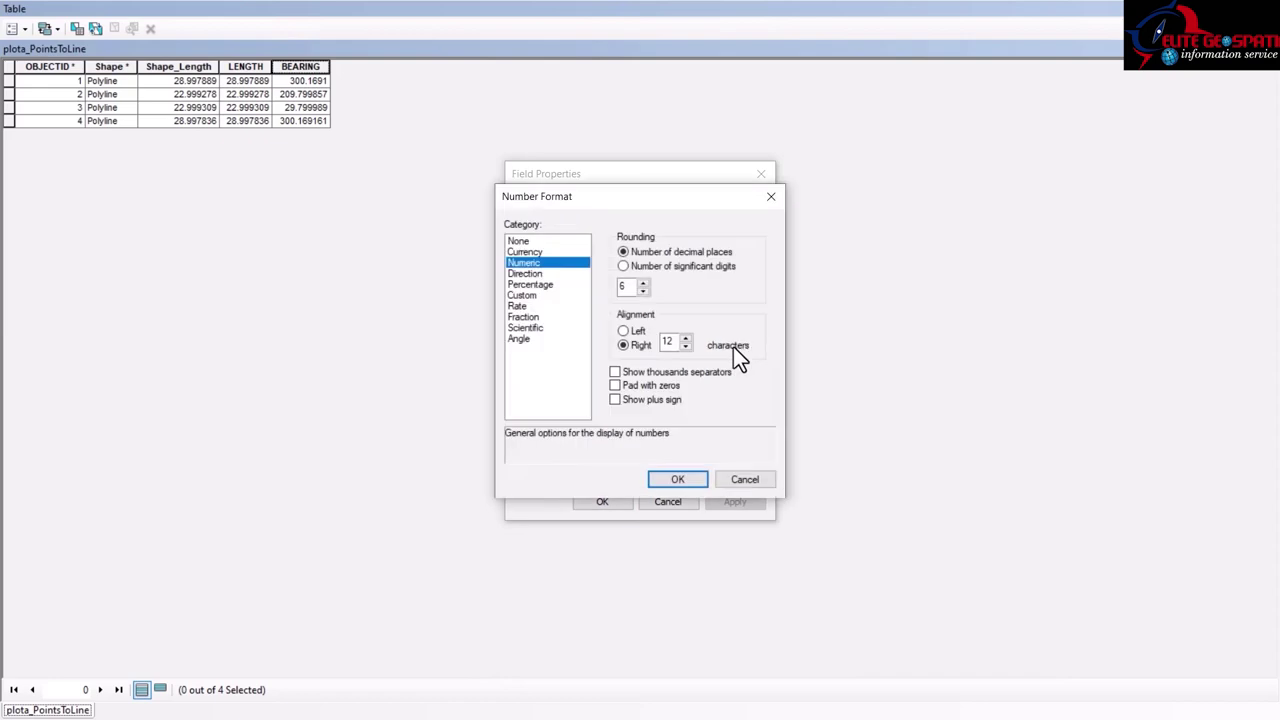
{"action": "left_click", "coordinate": [524, 273]}
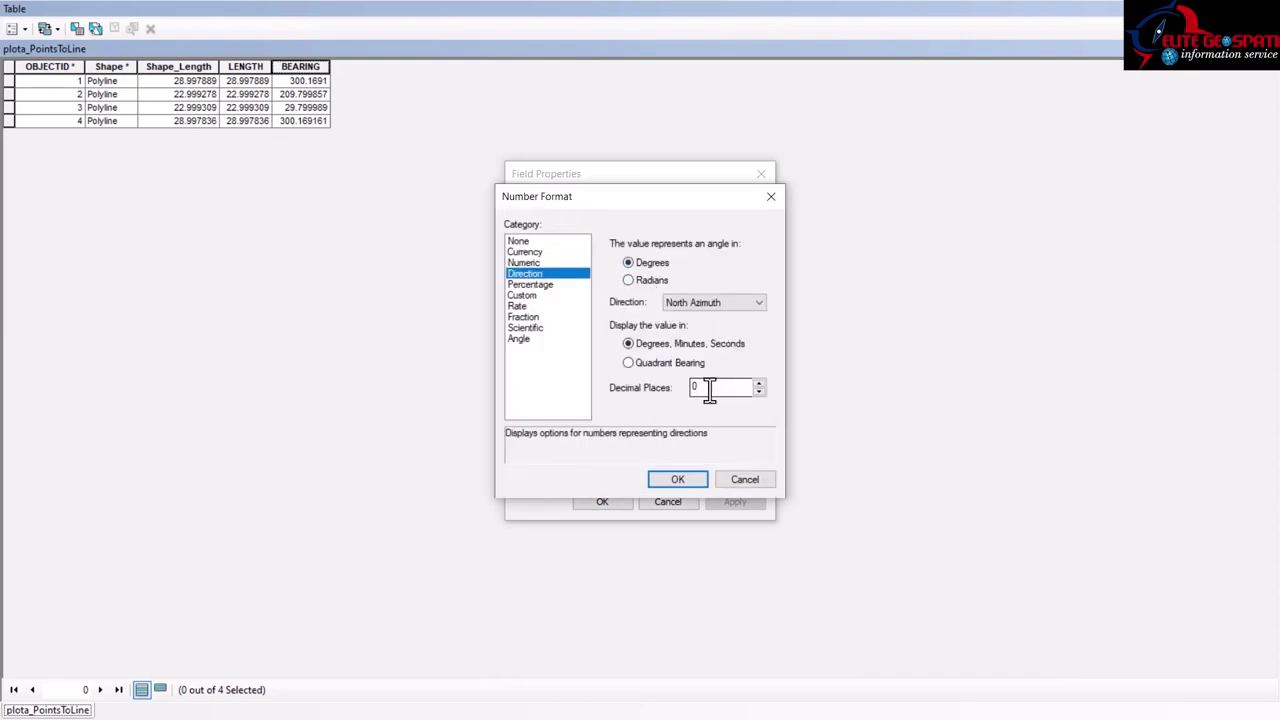
{"action": "left_click_drag", "start_coordinate": [694, 386], "coordinate": [641, 388]}
{"action": "type", "text": "3"}
{"action": "type", "text": "0"}
{"action": "left_click", "coordinate": [668, 477]}
{"action": "left_click", "coordinate": [605, 503]}
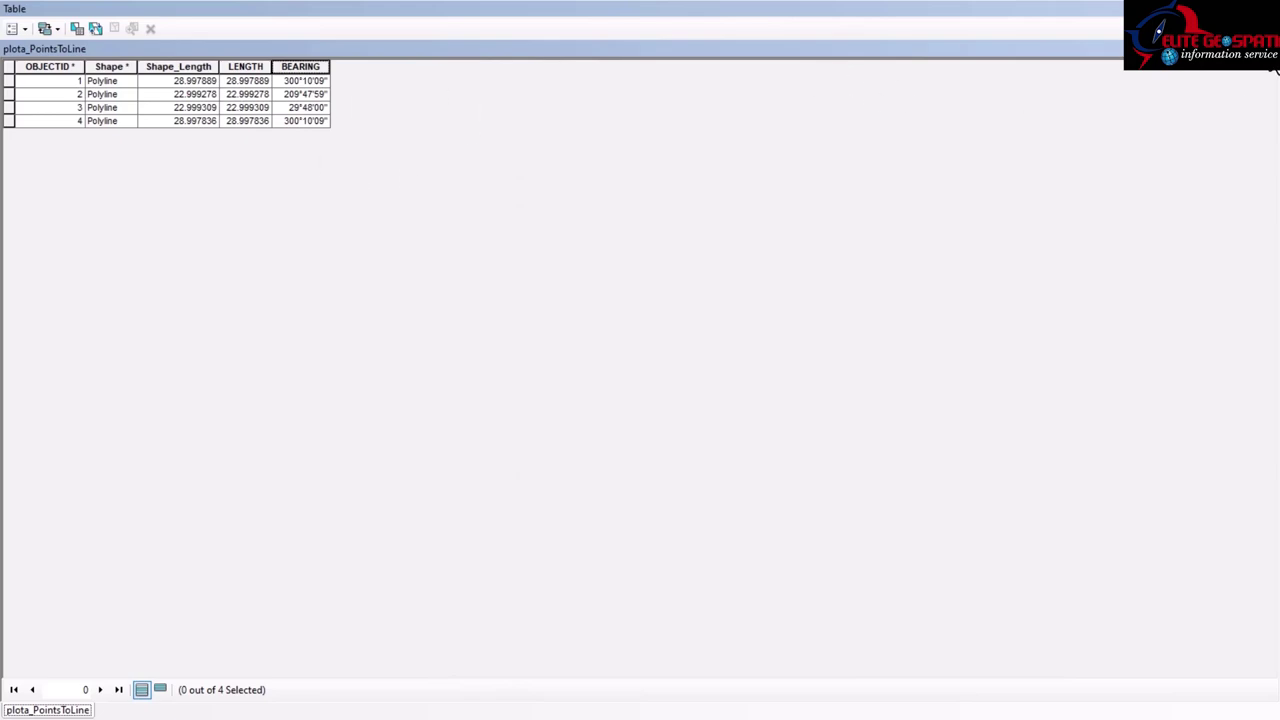
{"action": "left_click", "coordinate": [1268, 8]}
Open the second plota_PointsToLine layer's attribute table and view the LENGTH field properties.
{"action": "left_click", "coordinate": [95, 180]}
{"action": "right_click", "coordinate": [95, 180]}
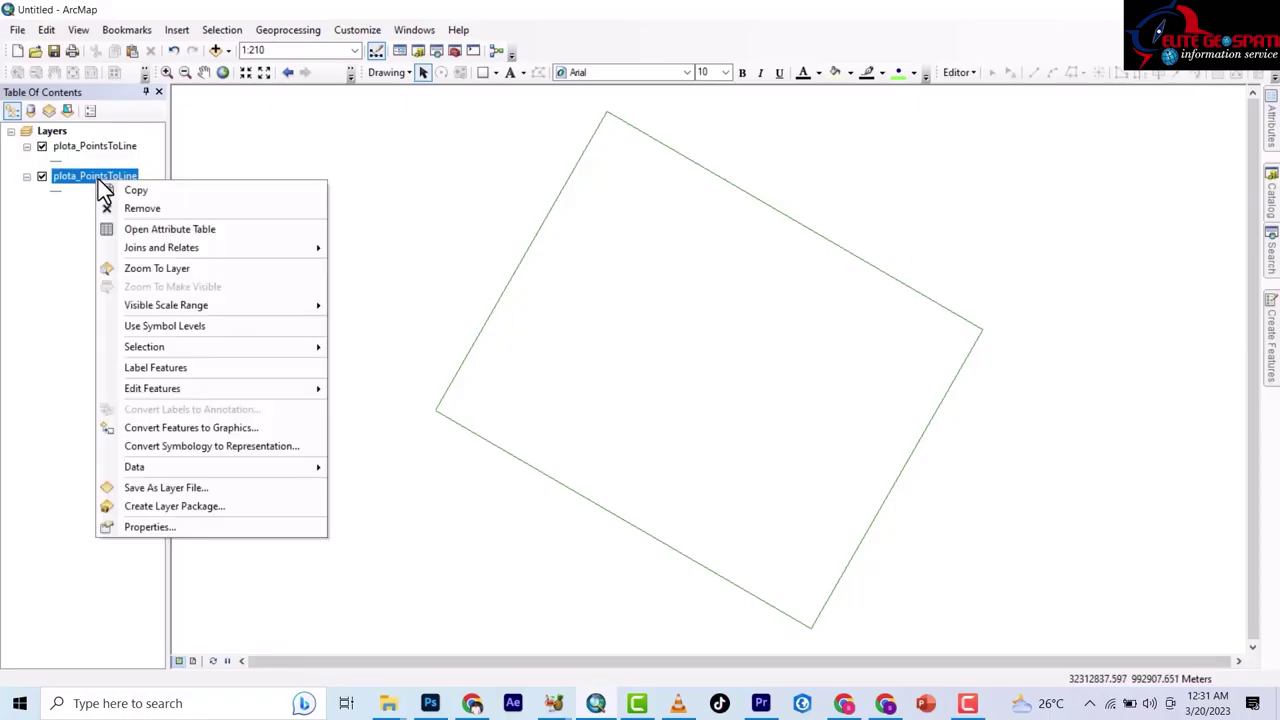
{"action": "left_click", "coordinate": [97, 147]}
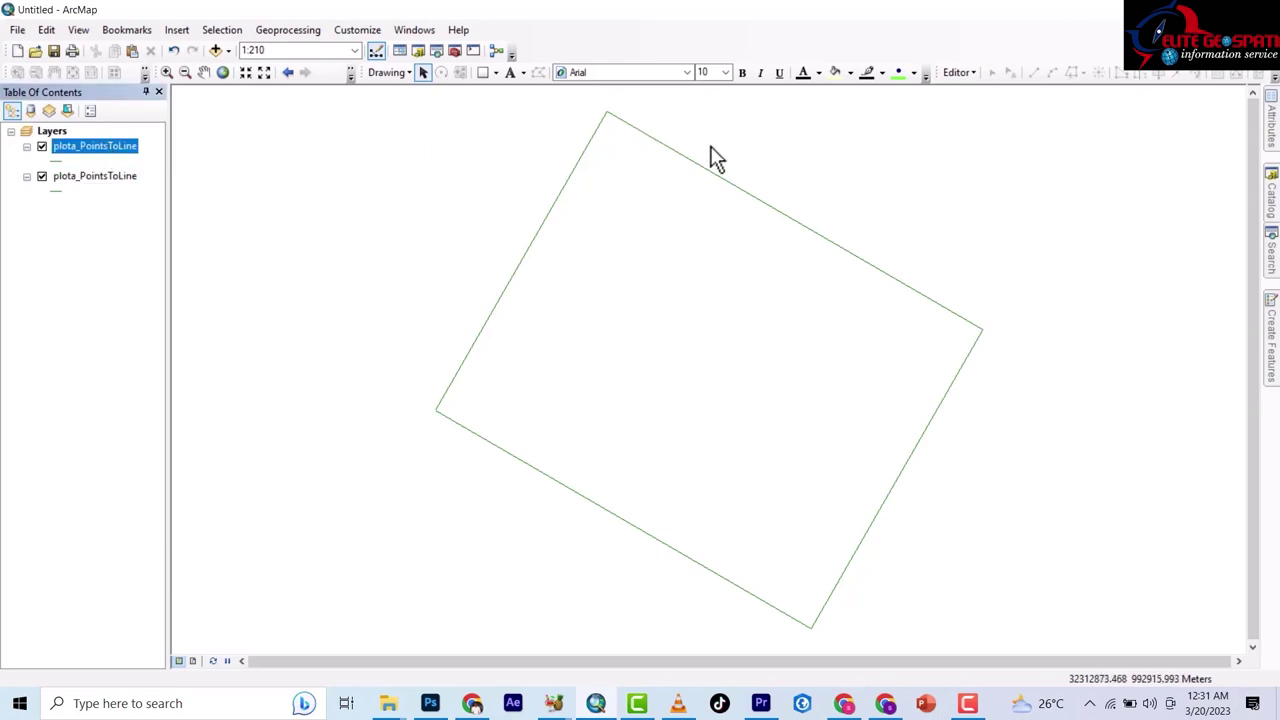
{"action": "right_click", "coordinate": [104, 175]}
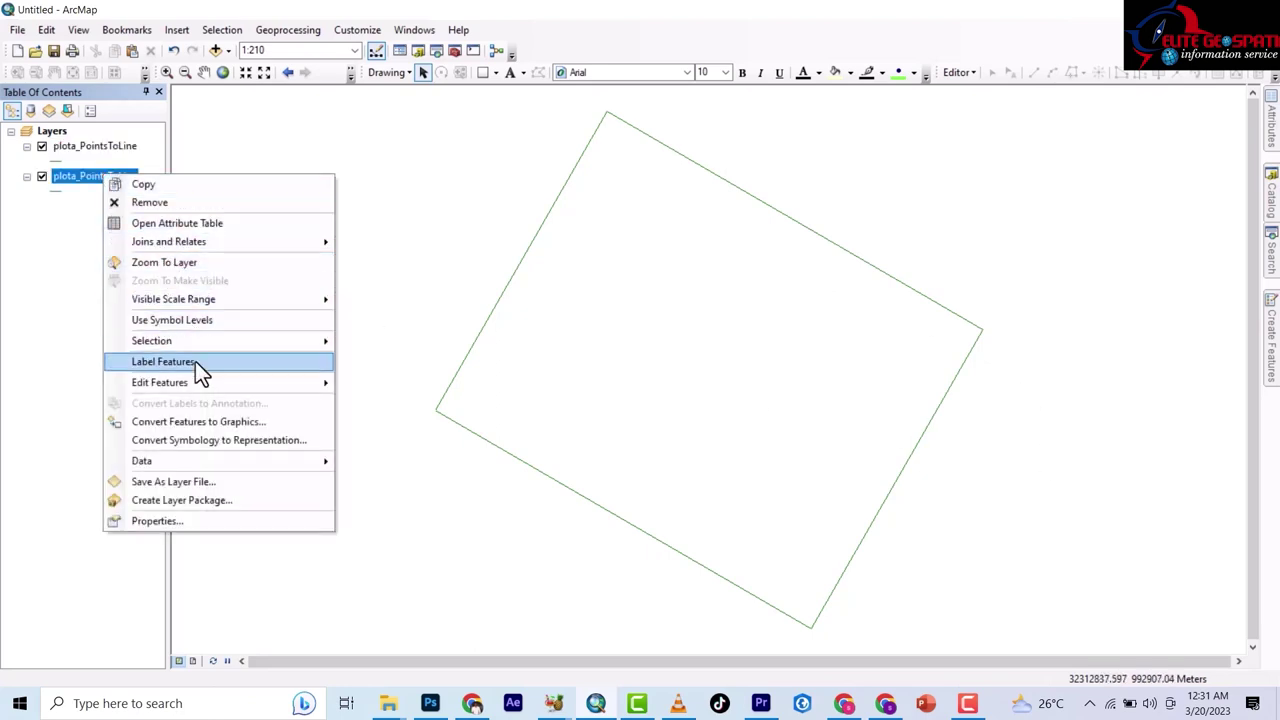
{"action": "mouse_move", "coordinate": [194, 378]}
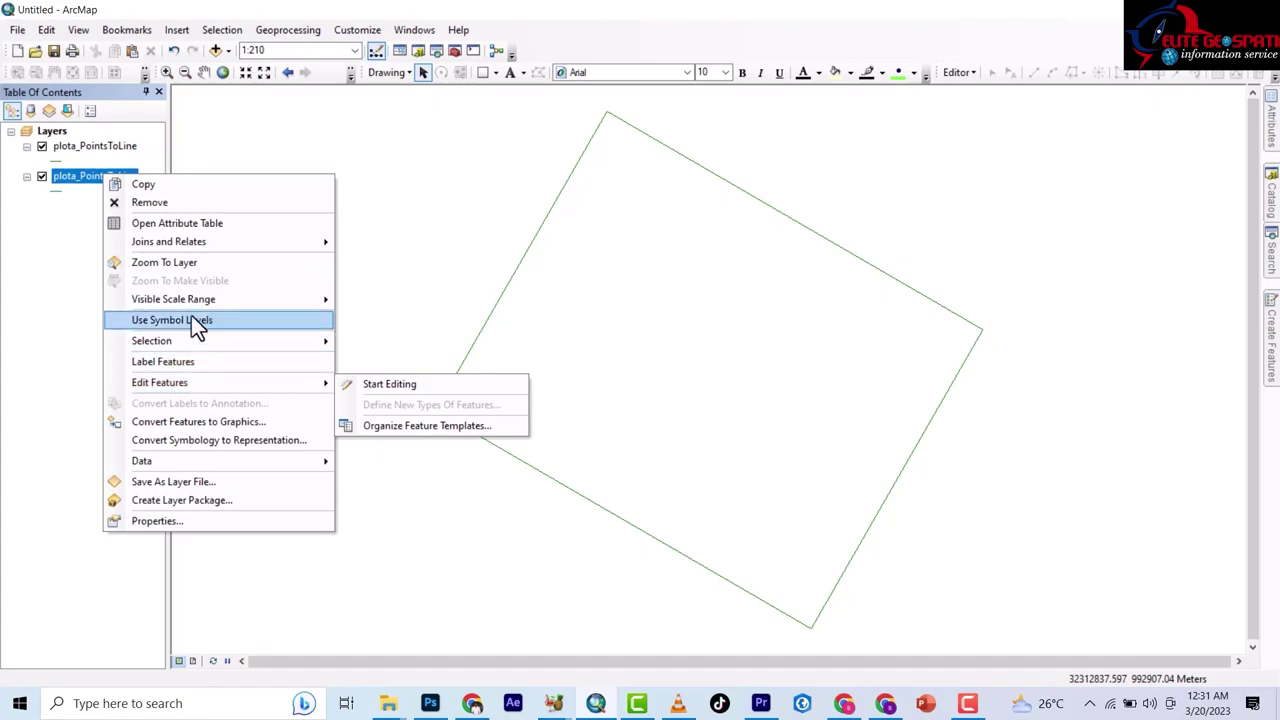
{"action": "left_click", "coordinate": [184, 223]}
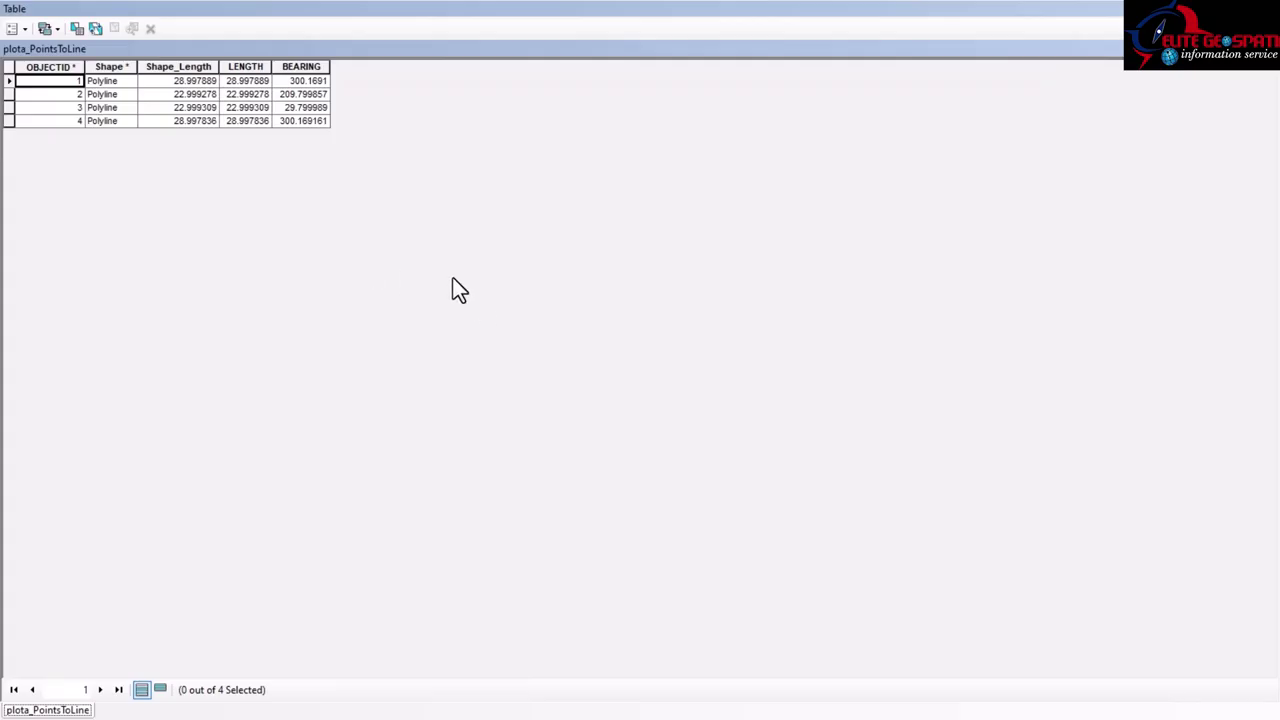
{"action": "right_click", "coordinate": [241, 65]}
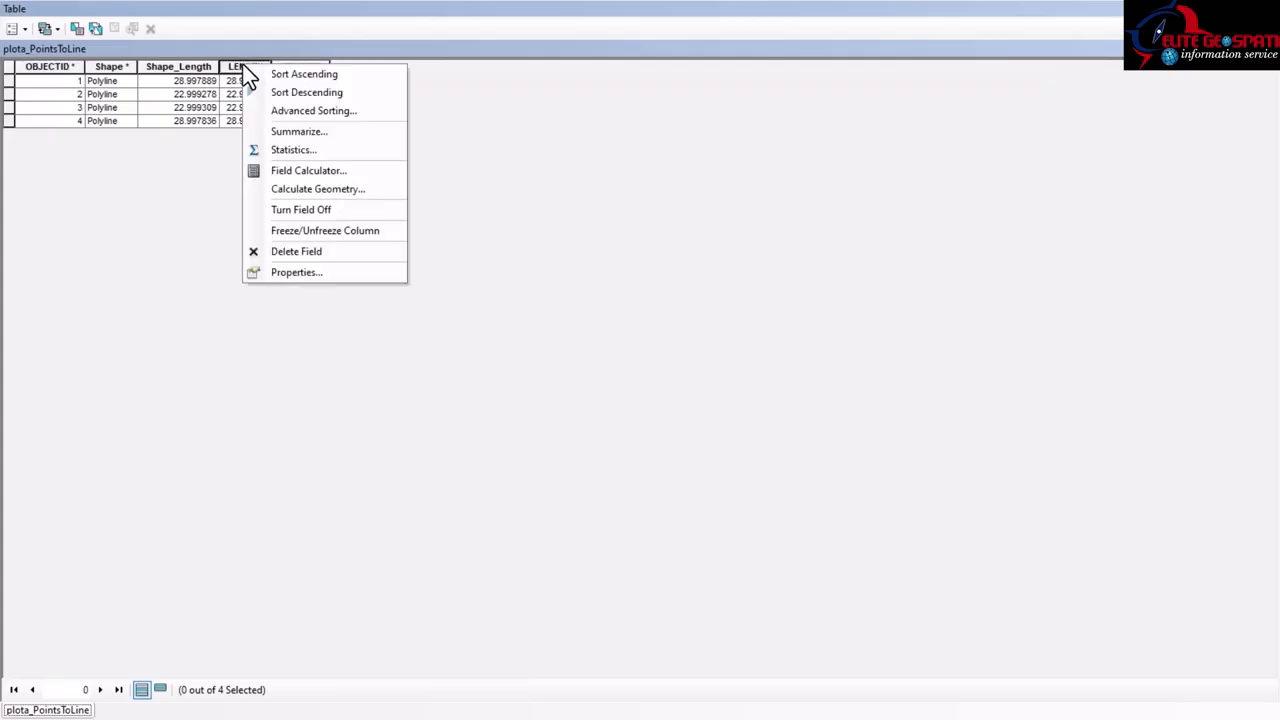
{"action": "left_click", "coordinate": [307, 272]}
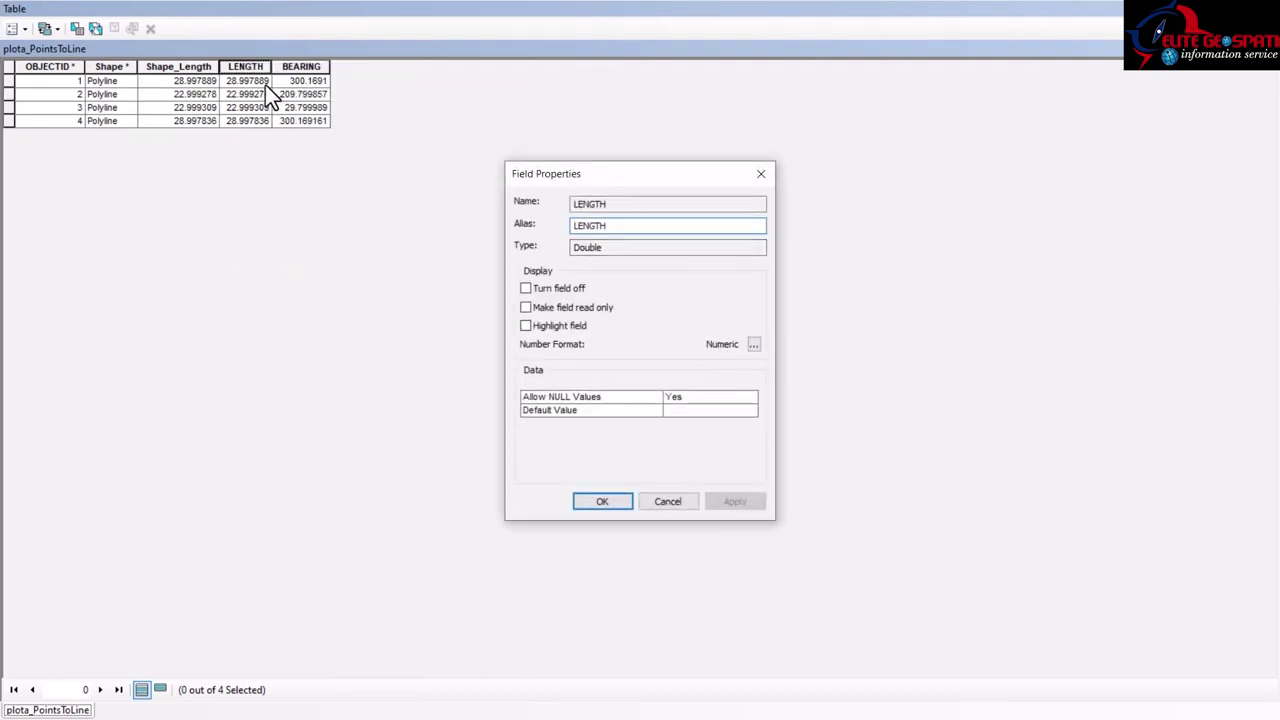
{"action": "left_click", "coordinate": [670, 500]}
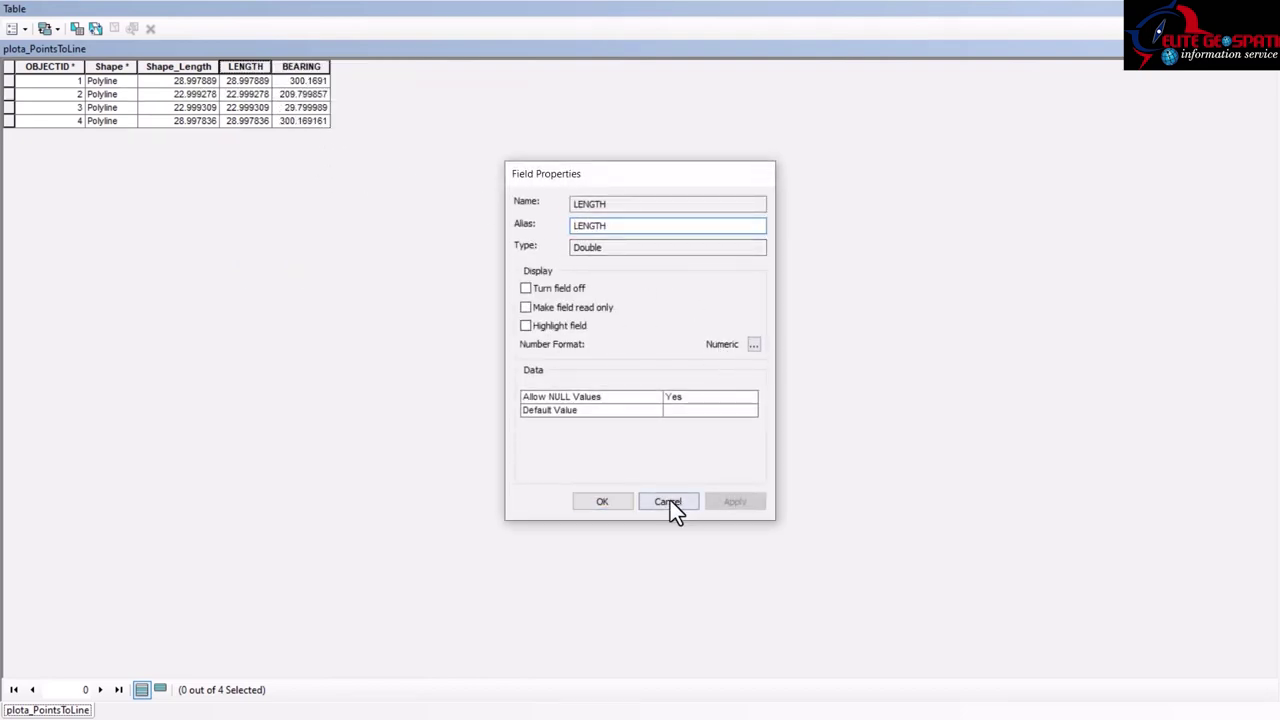
Set the LENGTH field's number format to 3 decimal places, e.g. 28.998.
{"action": "right_click", "coordinate": [250, 65]}
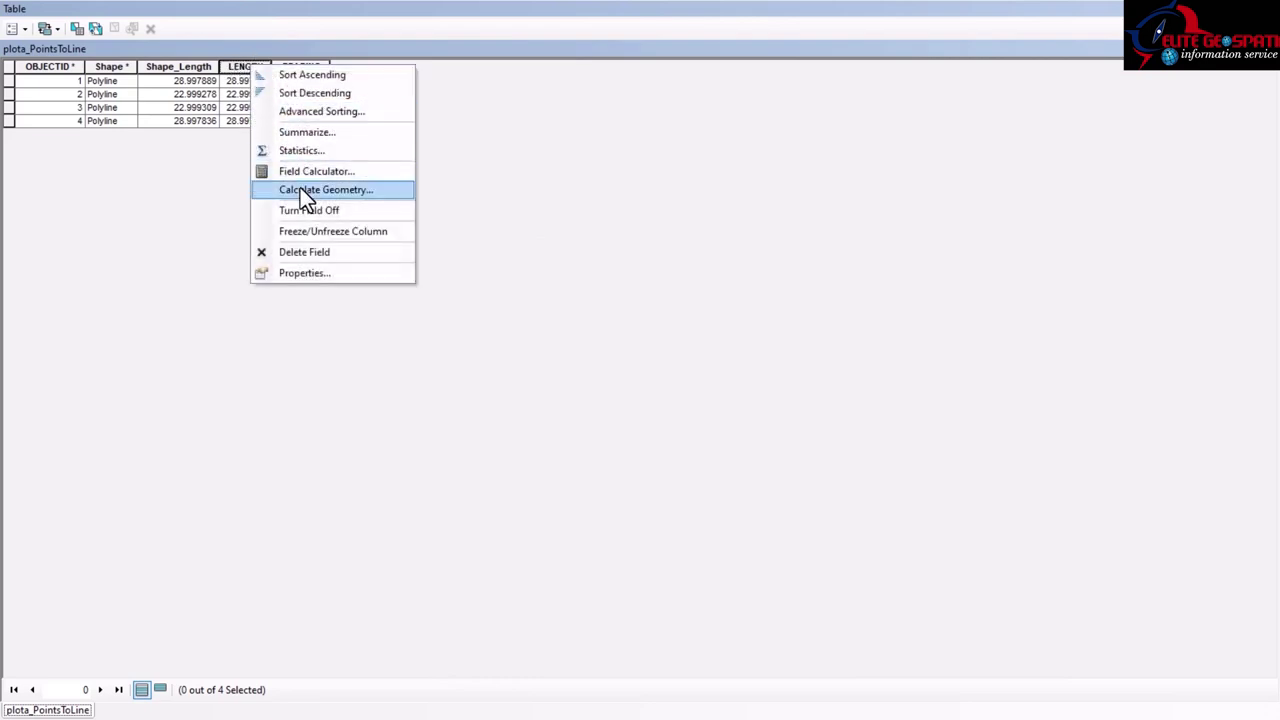
{"action": "left_click", "coordinate": [305, 270]}
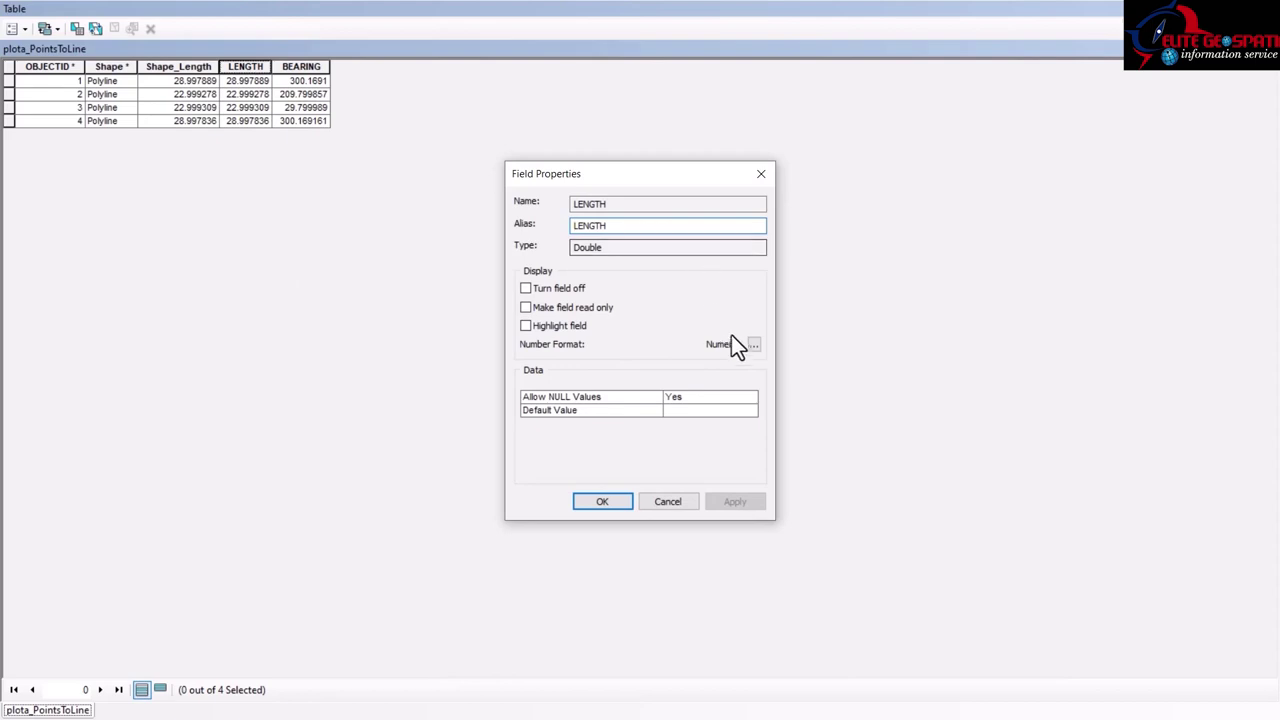
{"action": "left_click", "coordinate": [755, 345]}
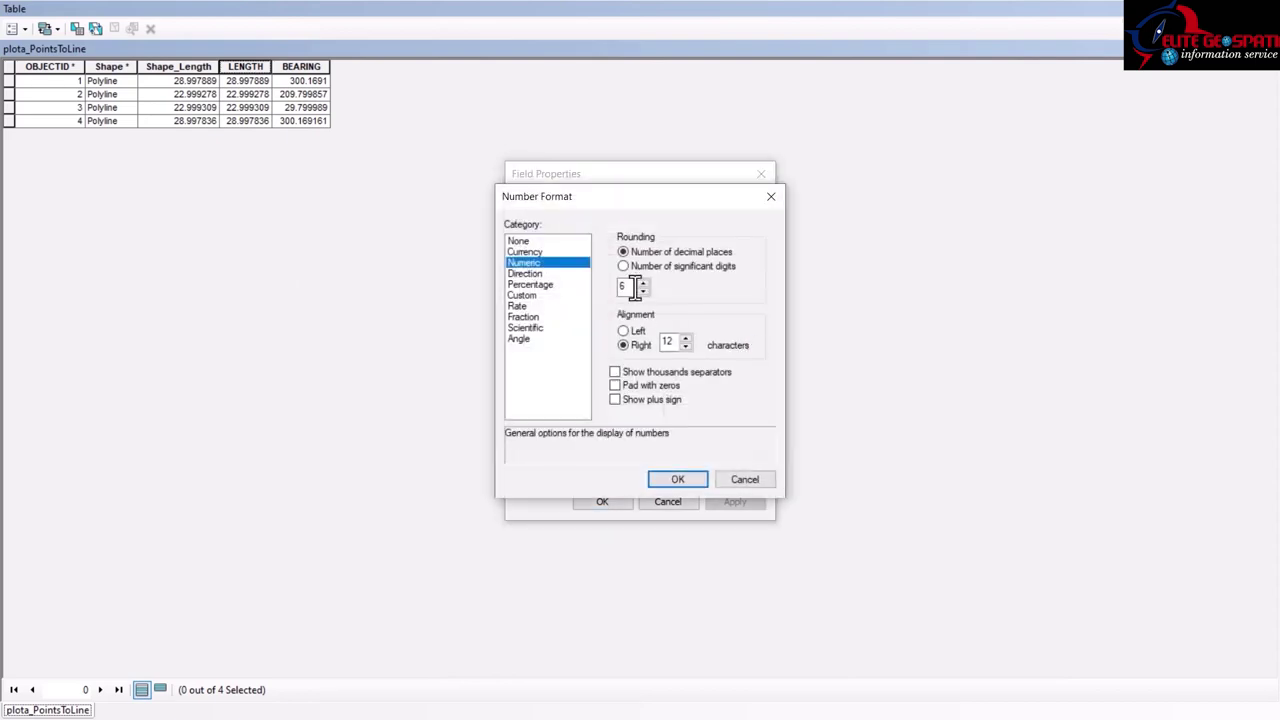
{"action": "double_click", "coordinate": [628, 287]}
{"action": "type", "text": "3"}
{"action": "left_click", "coordinate": [669, 486]}
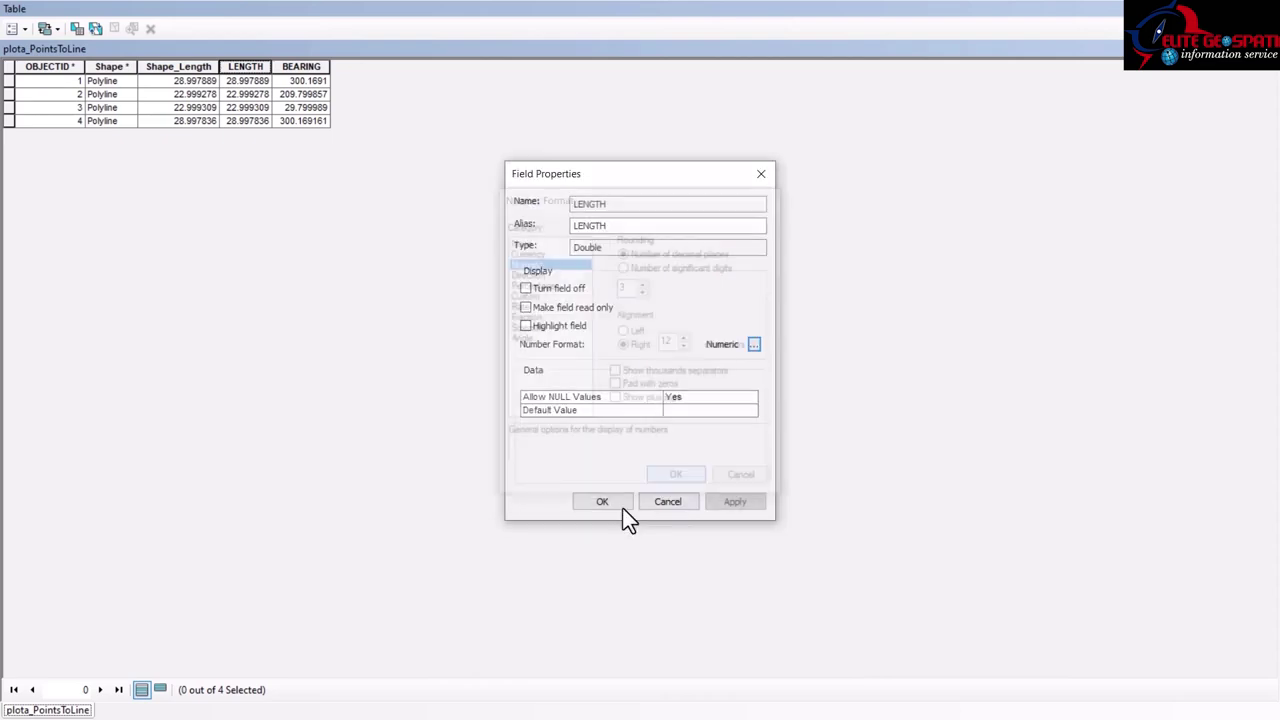
{"action": "left_click", "coordinate": [606, 502]}
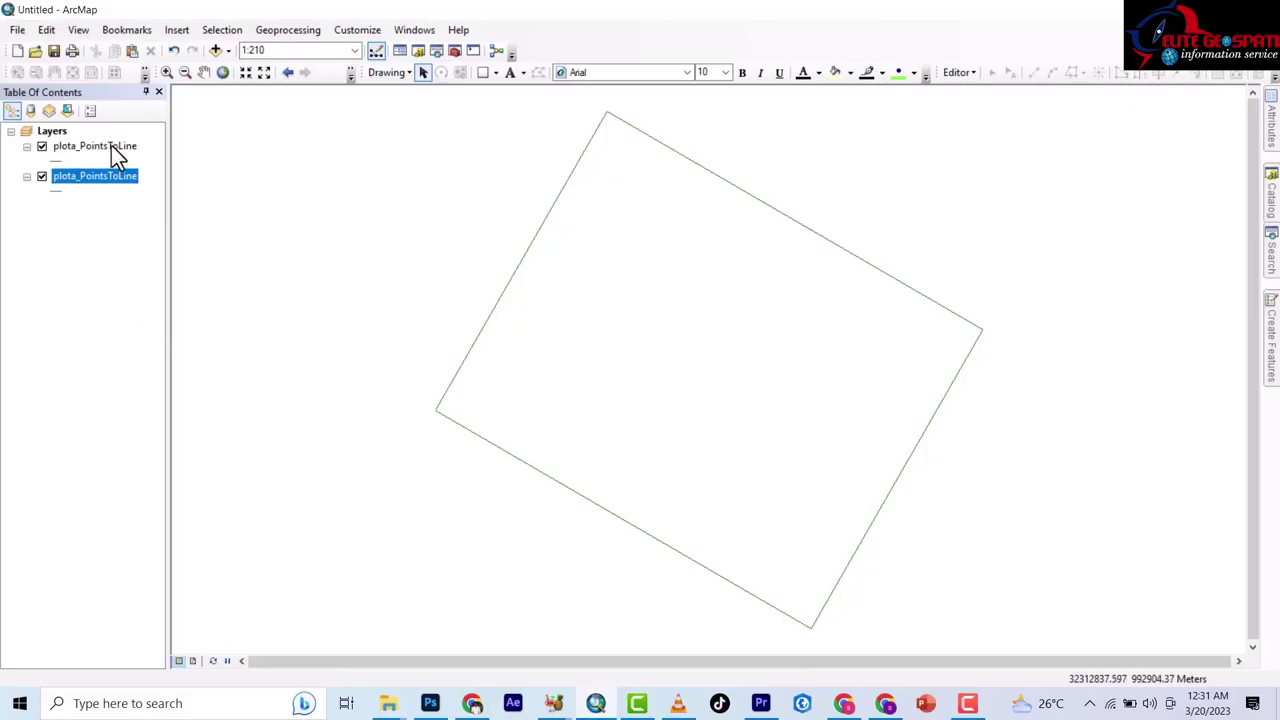
Enable labels on the top layer using the BEARING field in 14-point bold.
{"action": "right_click", "coordinate": [111, 146]}
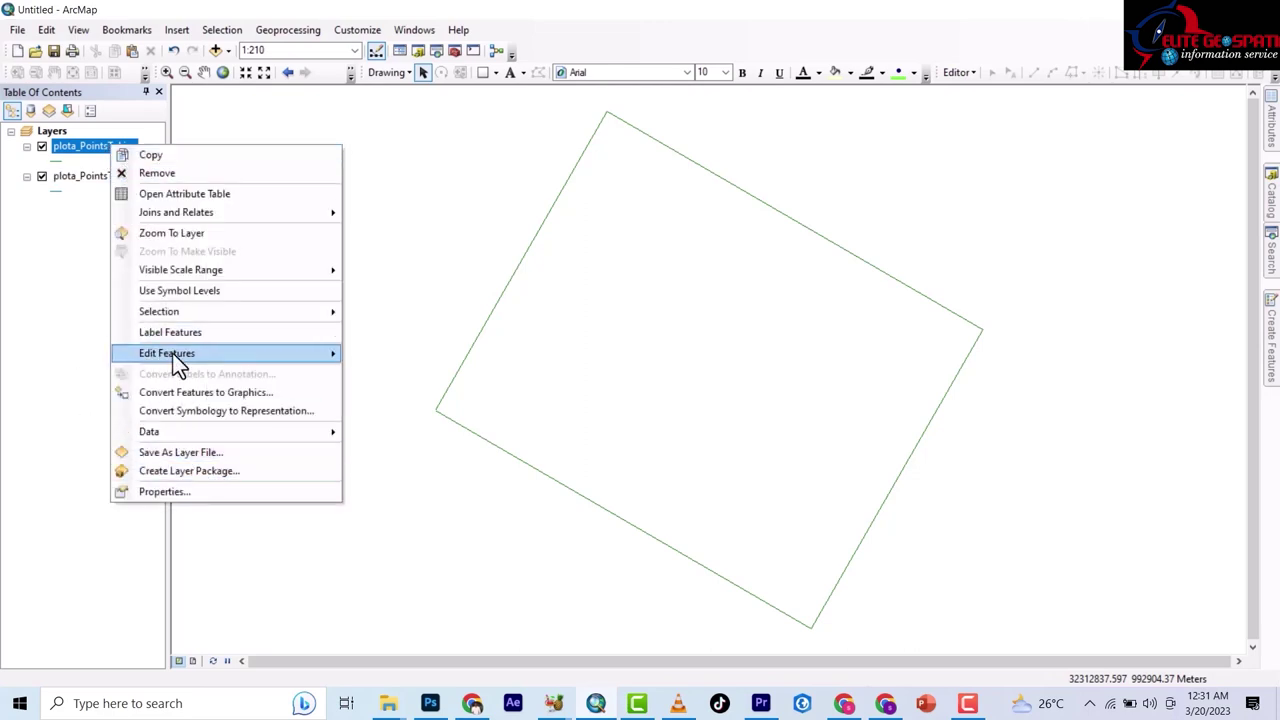
{"action": "left_click", "coordinate": [181, 492]}
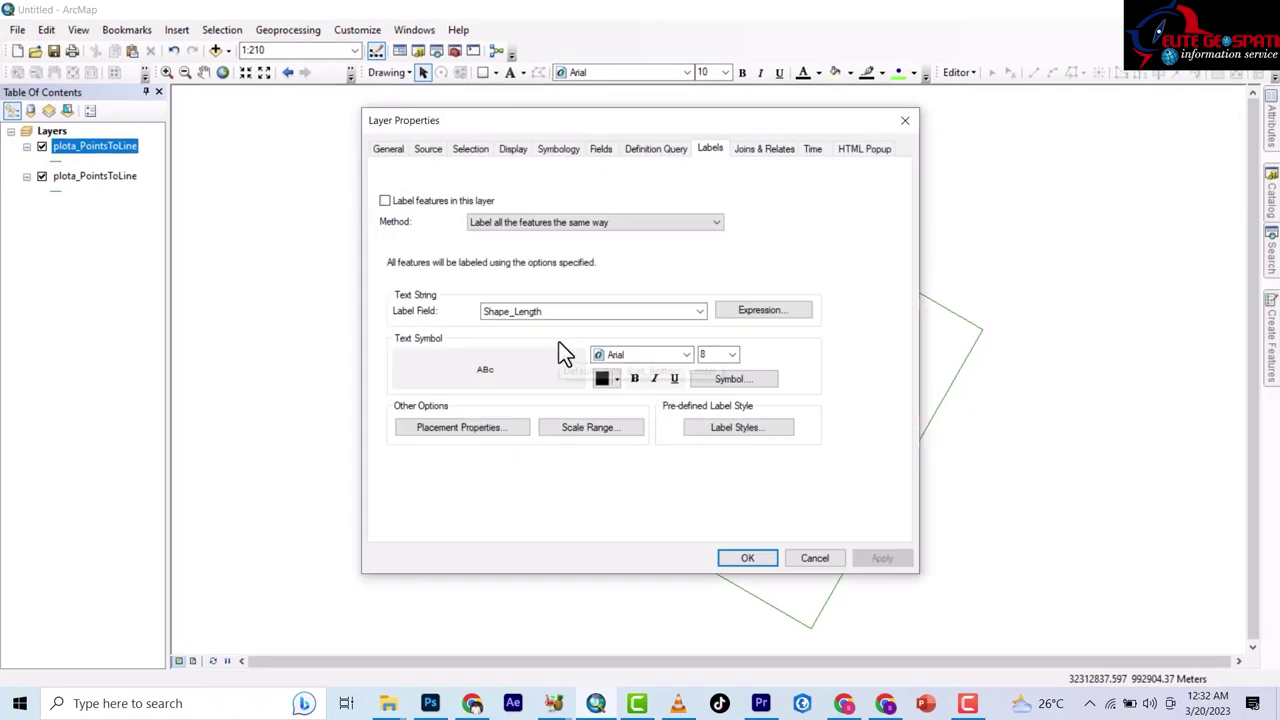
{"action": "left_click", "coordinate": [385, 201]}
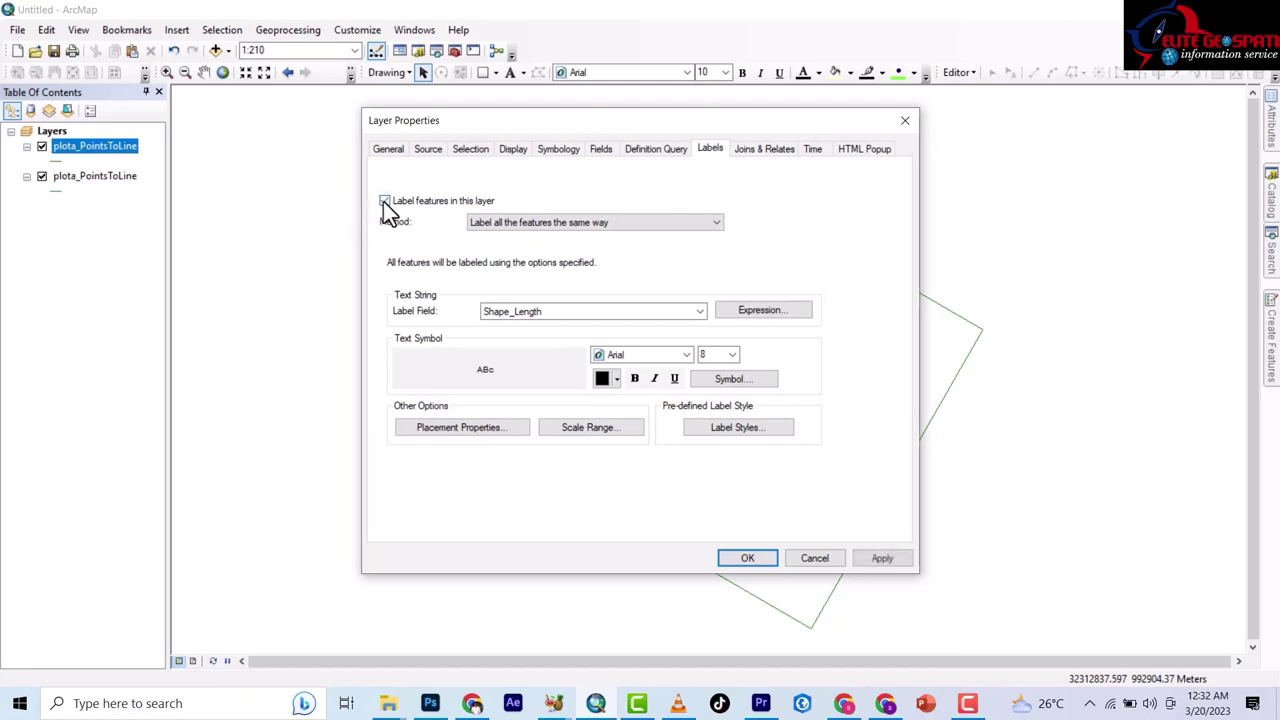
{"action": "left_click", "coordinate": [700, 312]}
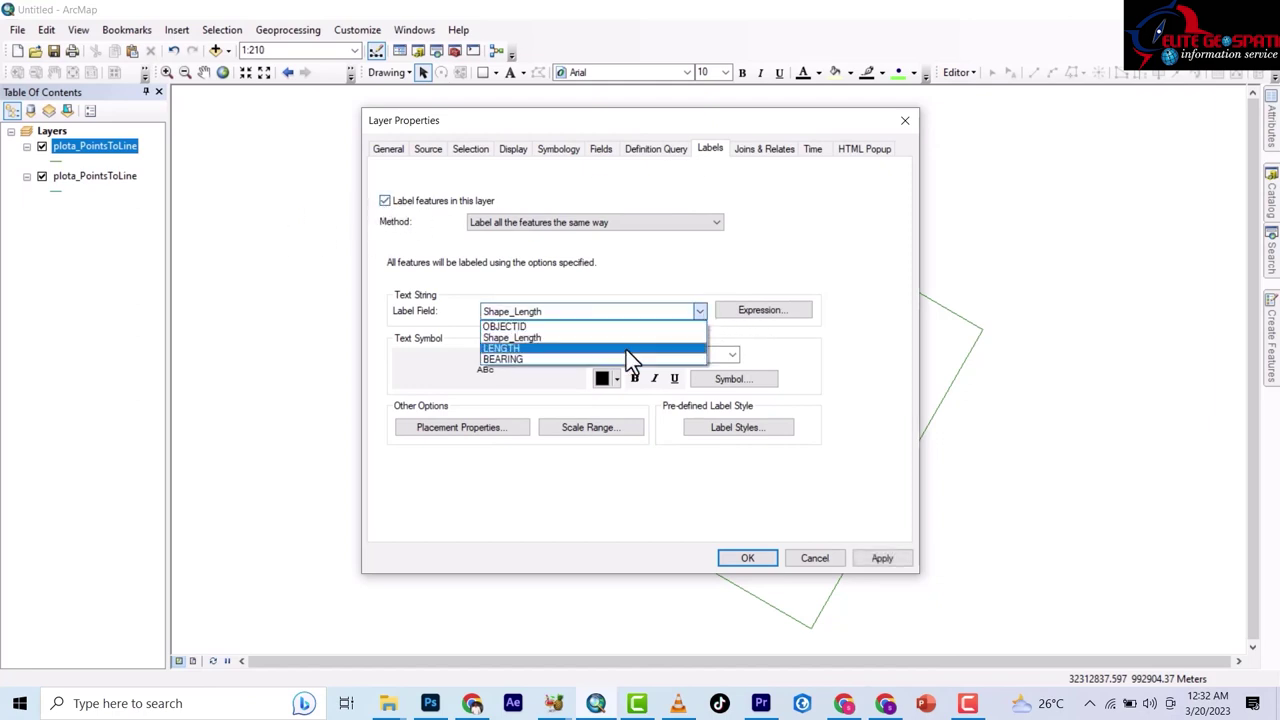
{"action": "left_click", "coordinate": [527, 358]}
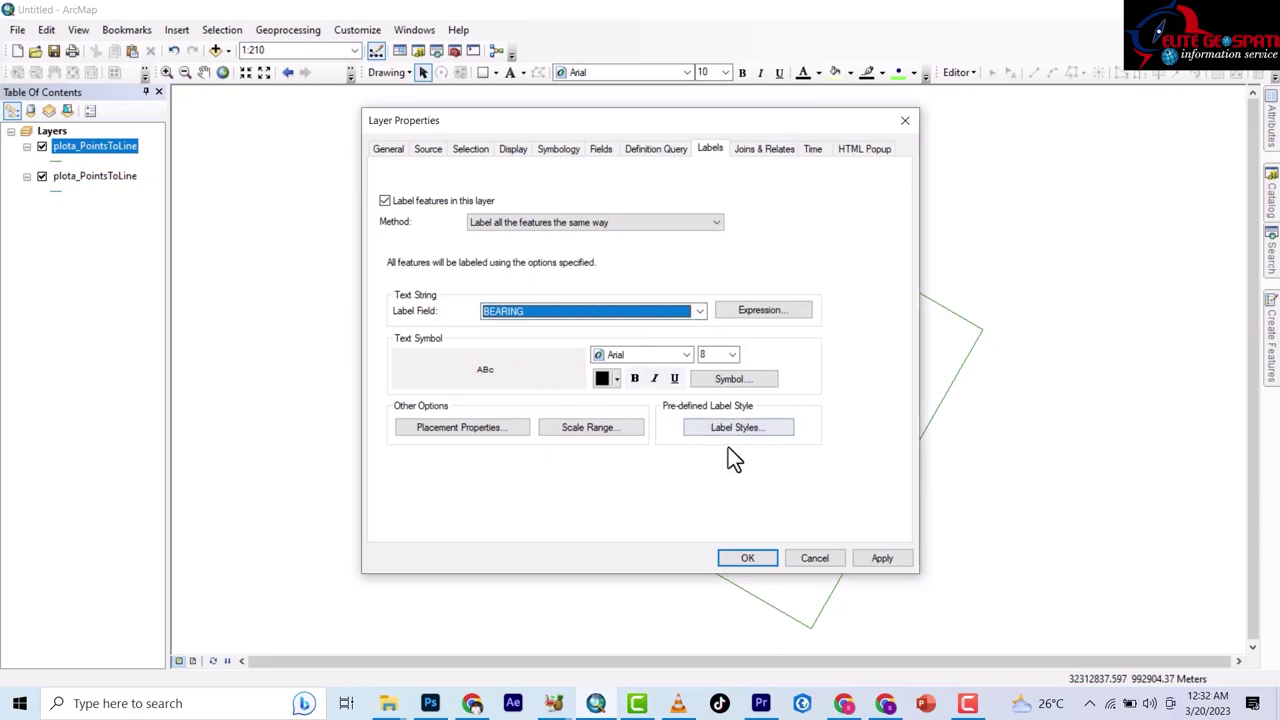
{"action": "left_click", "coordinate": [732, 355]}
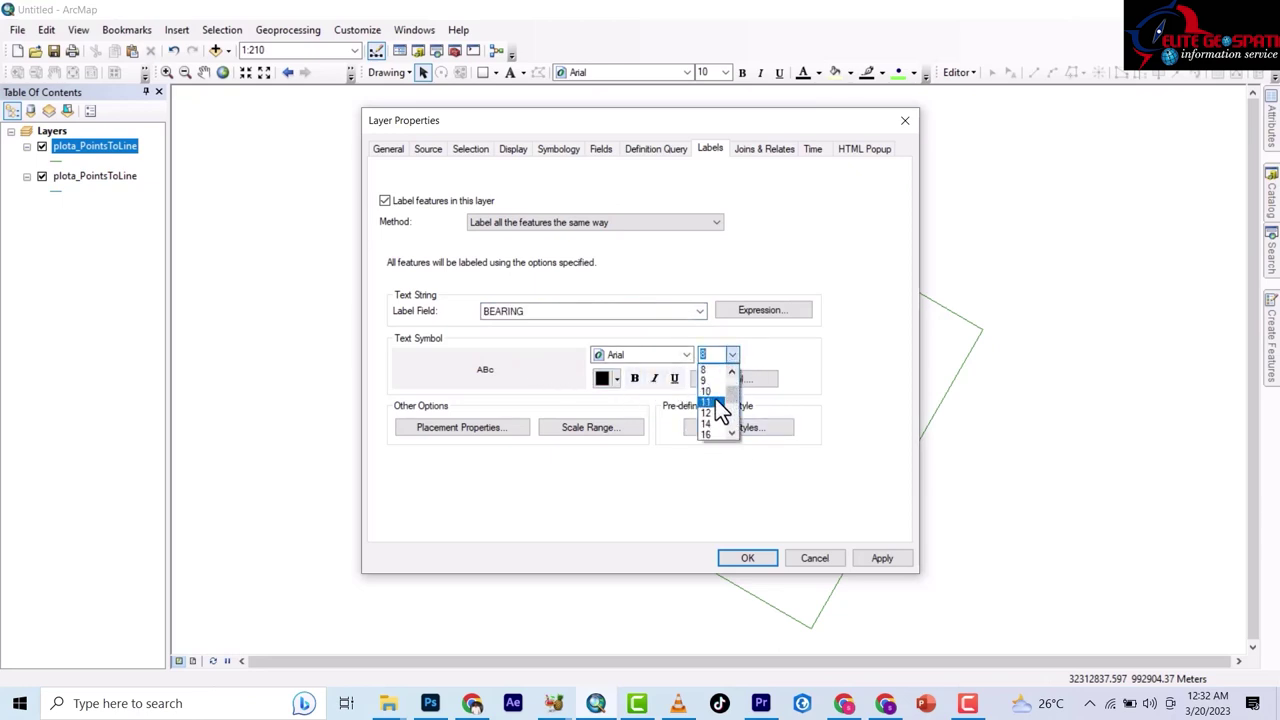
{"action": "left_click", "coordinate": [709, 424]}
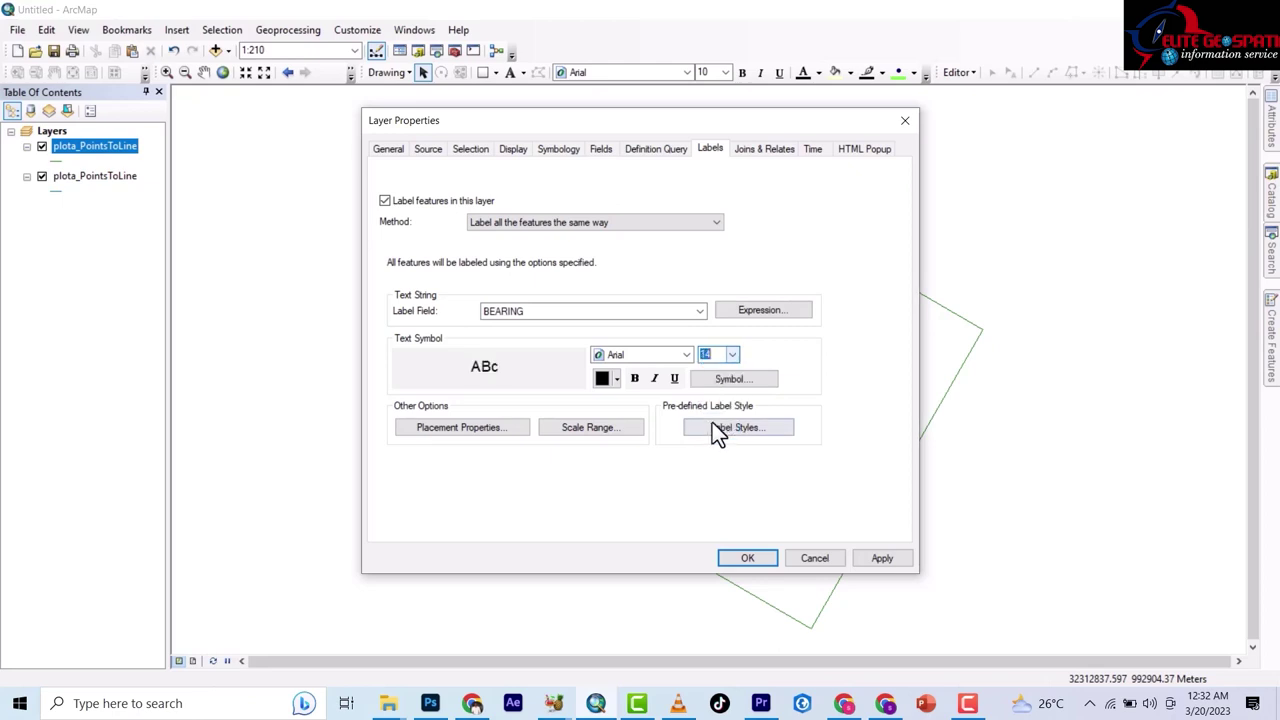
{"action": "left_click", "coordinate": [636, 380]}
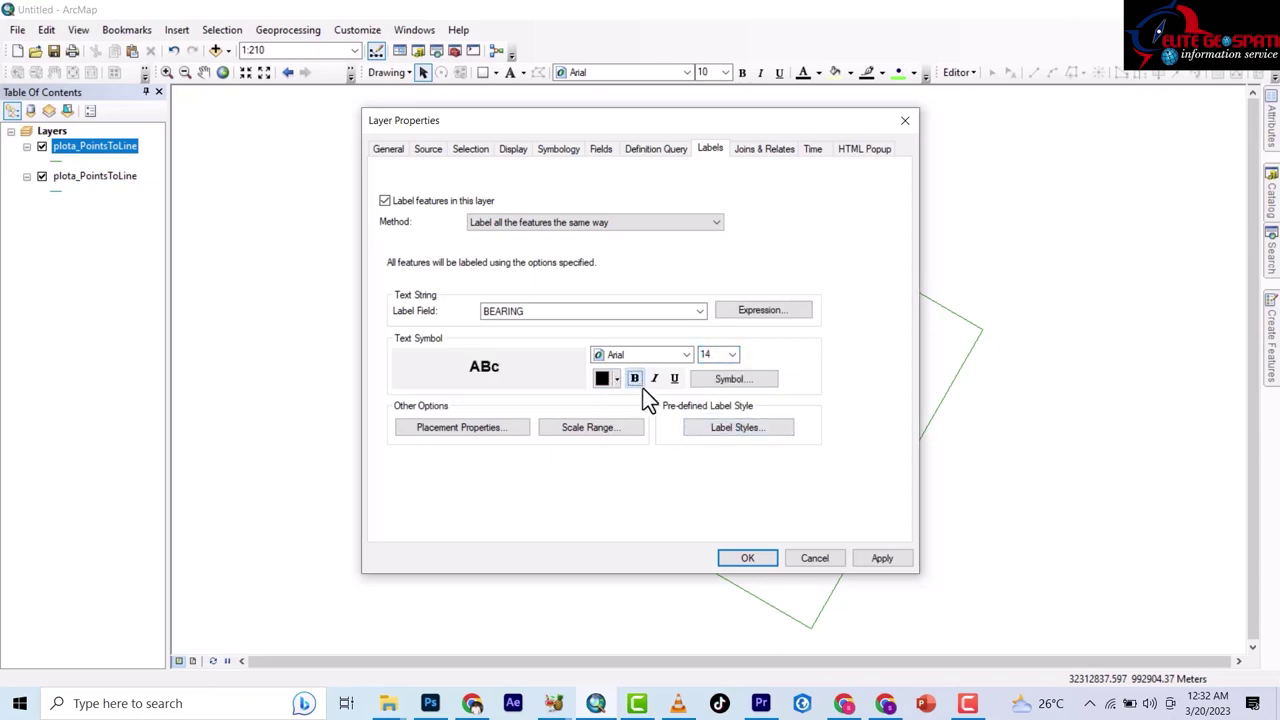
{"action": "left_click", "coordinate": [745, 561]}
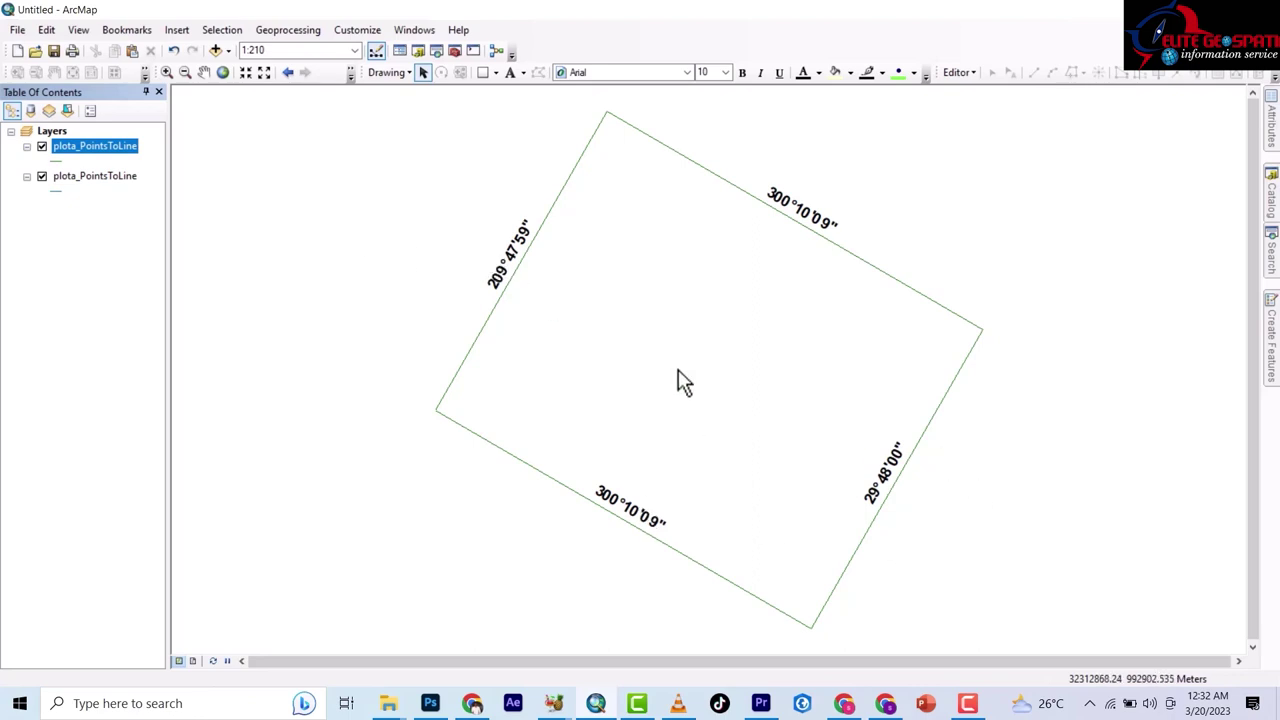
Convert the bearing labels for all features into annotation stored in the map.
{"action": "right_click", "coordinate": [108, 145]}
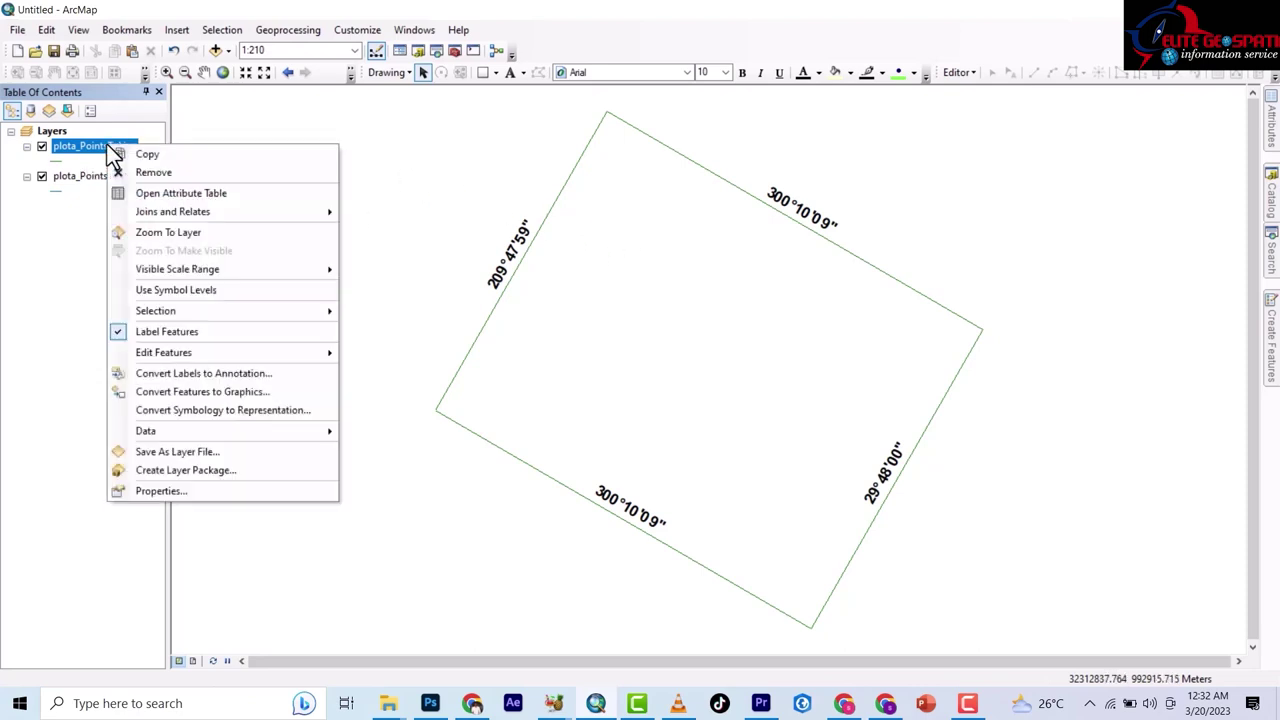
{"action": "left_click", "coordinate": [195, 374]}
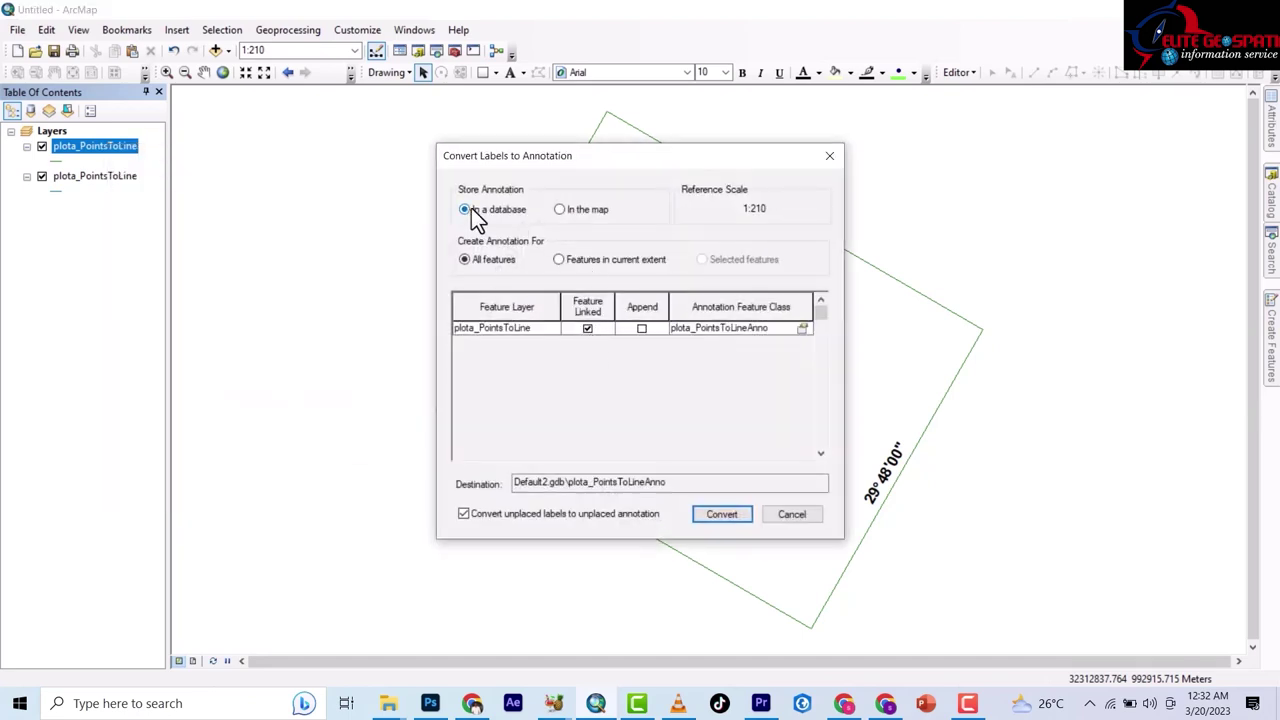
{"action": "left_click", "coordinate": [560, 210]}
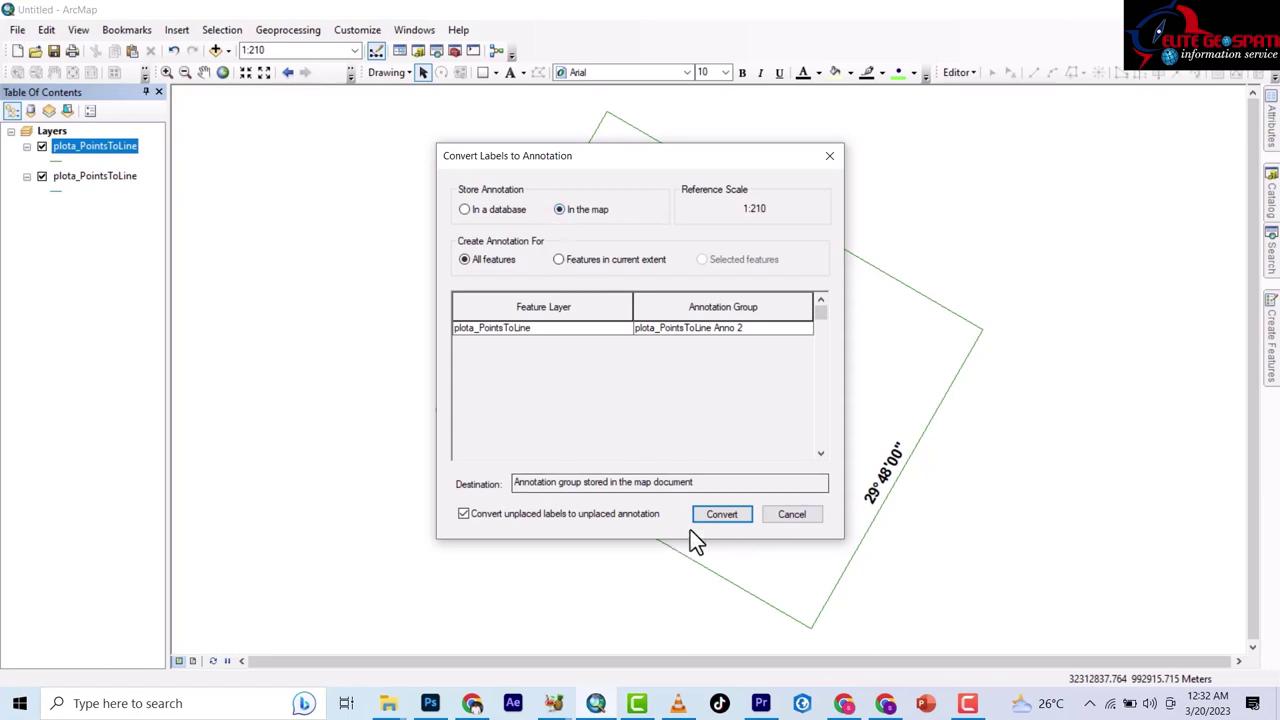
{"action": "left_click", "coordinate": [720, 514]}
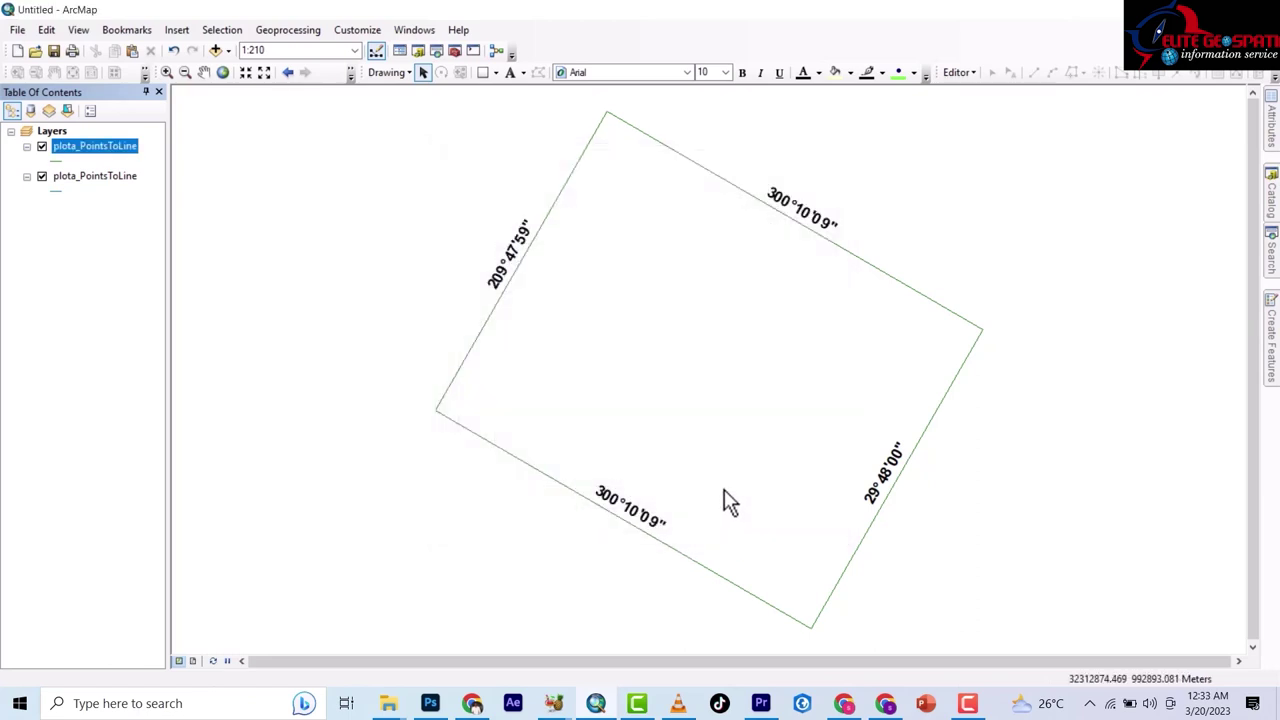
Nudge the bottom 300°10'09" and right 29°48'00" bearings off their edges; remove the duplicate layer.
{"action": "left_click", "coordinate": [521, 256]}
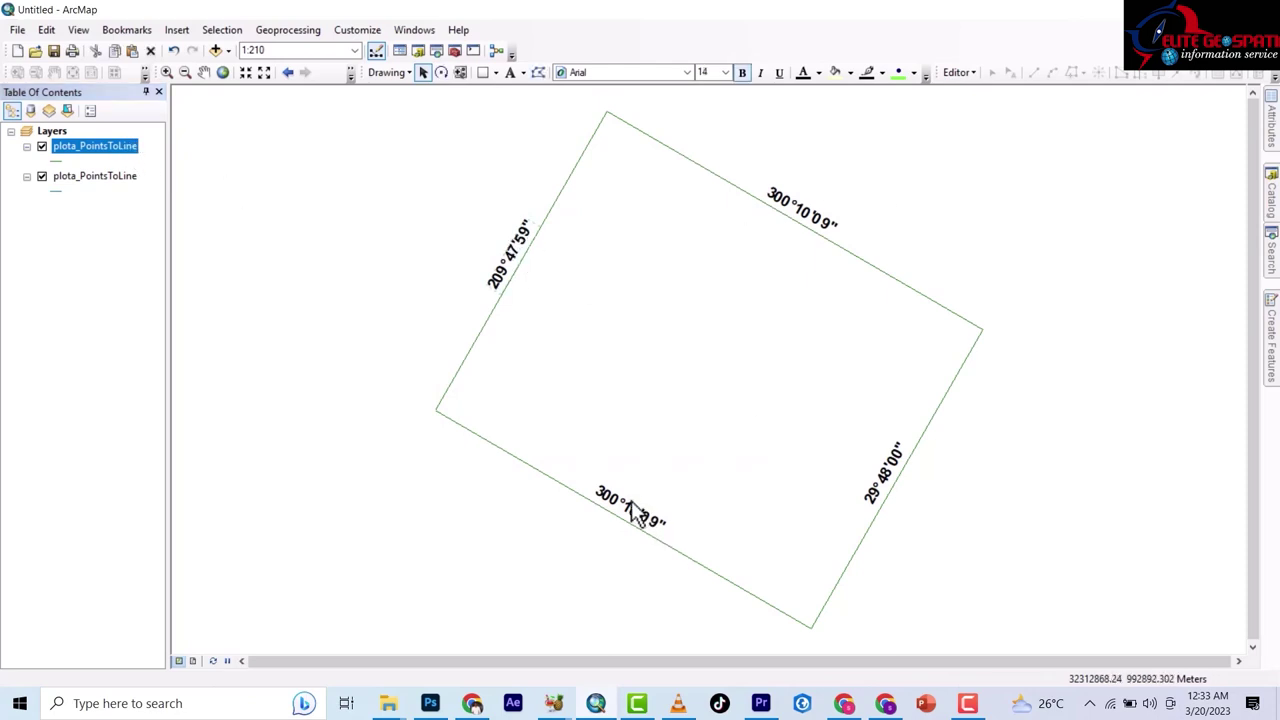
{"action": "left_click_drag", "start_coordinate": [630, 515], "coordinate": [607, 537]}
{"action": "mouse_move", "coordinate": [891, 491]}
{"action": "left_mouse_down"}
{"action": "mouse_move", "coordinate": [914, 500]}
{"action": "mouse_move", "coordinate": [910, 490]}
{"action": "left_mouse_up"}
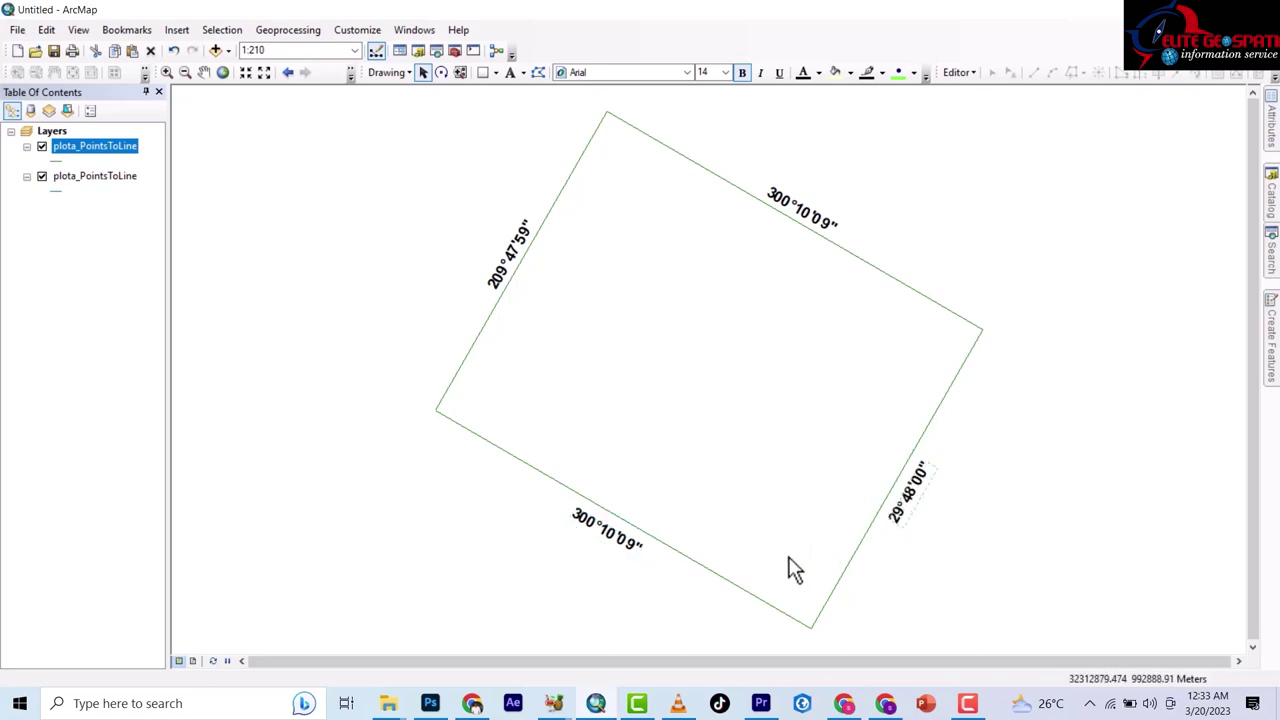
{"action": "right_click", "coordinate": [100, 149]}
{"action": "left_click", "coordinate": [134, 176]}
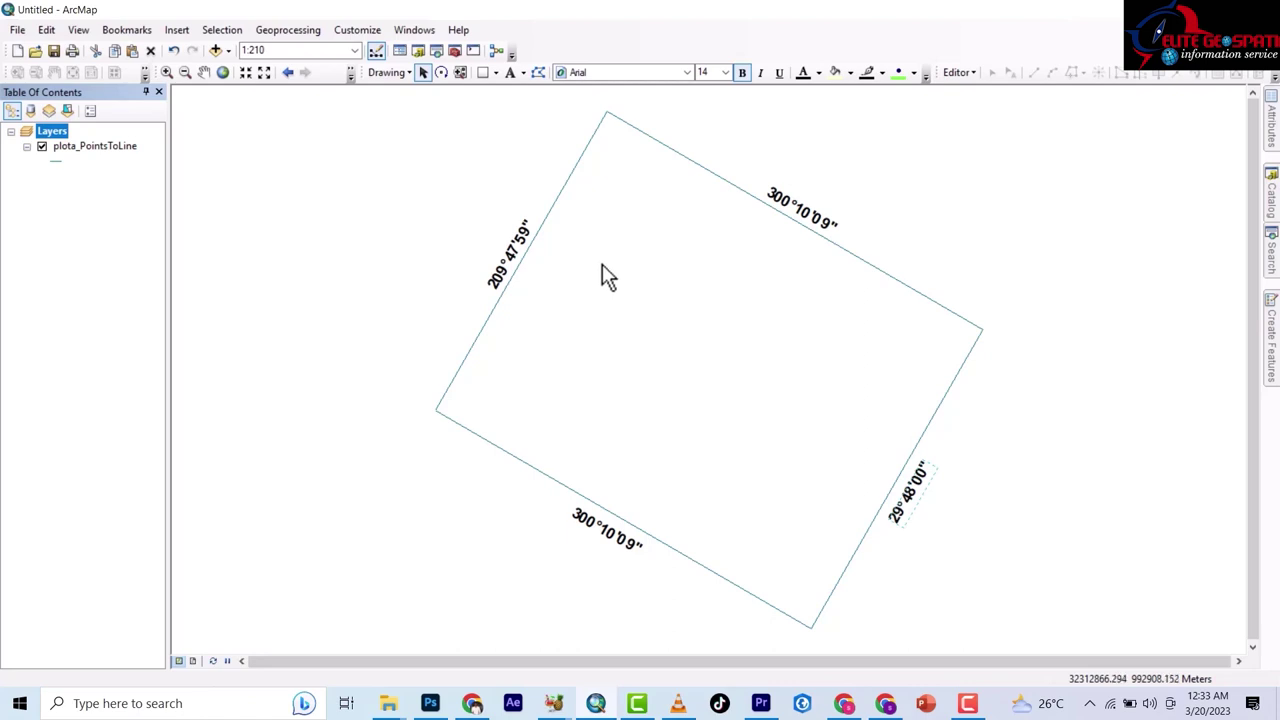
Turn on length labels and set up Convert Labels to Annotation with In the map selected.
{"action": "right_click", "coordinate": [92, 146]}
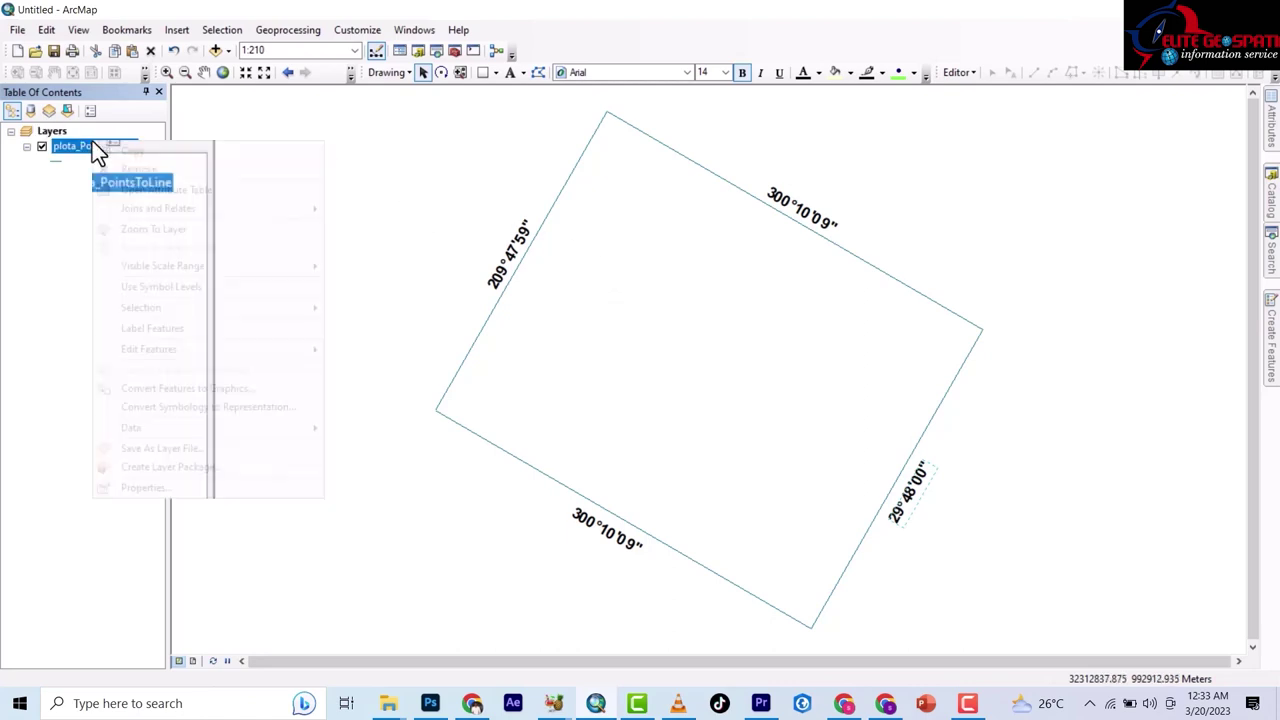
{"action": "left_click", "coordinate": [169, 328]}
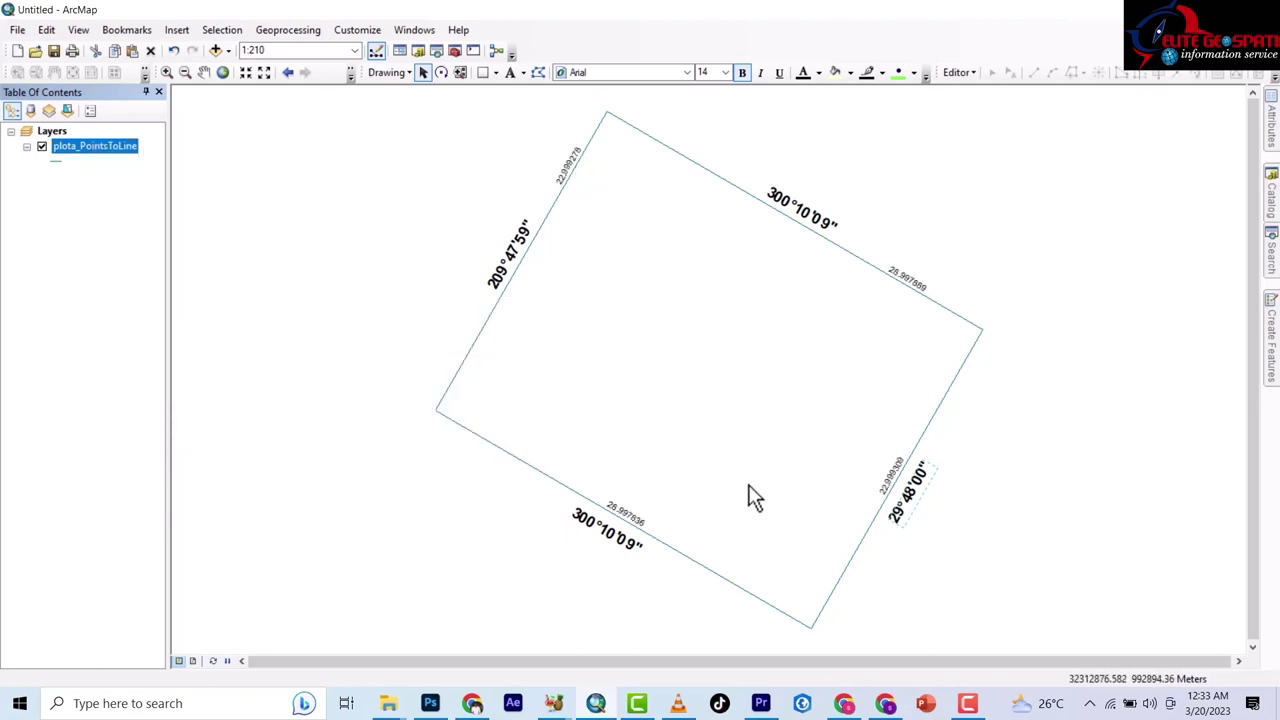
{"action": "right_click", "coordinate": [109, 146]}
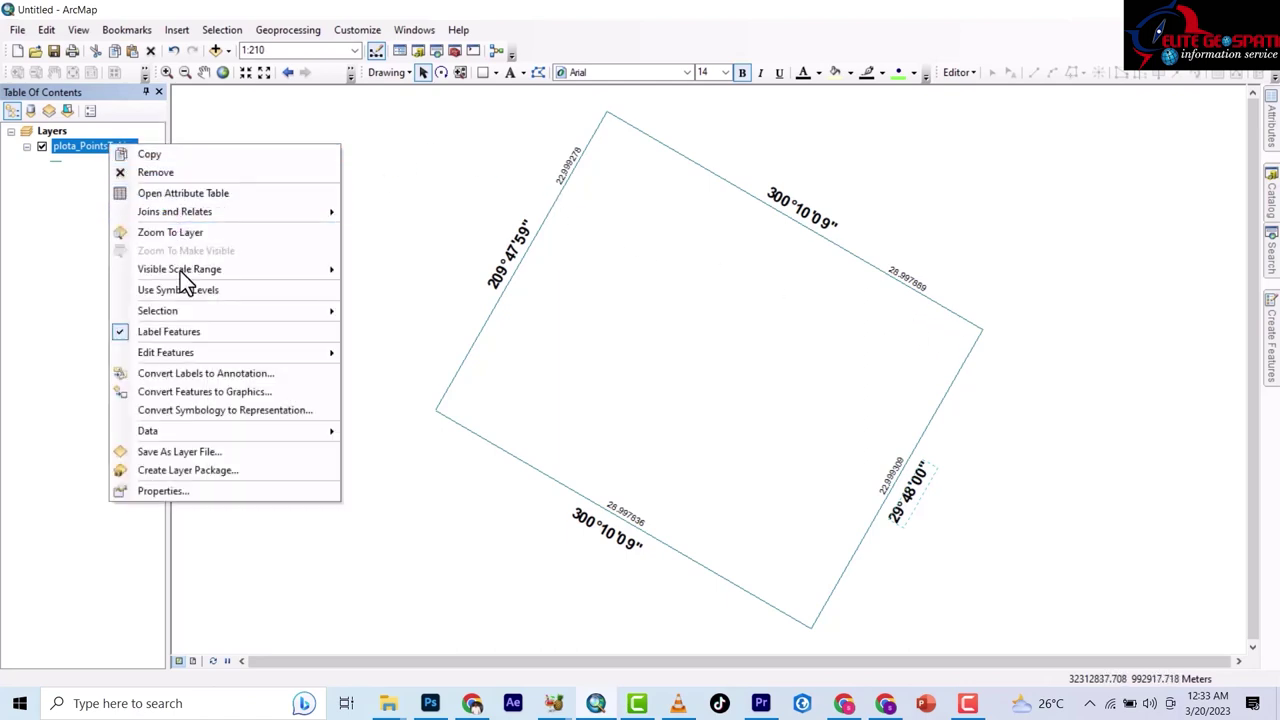
{"action": "left_click", "coordinate": [184, 375]}
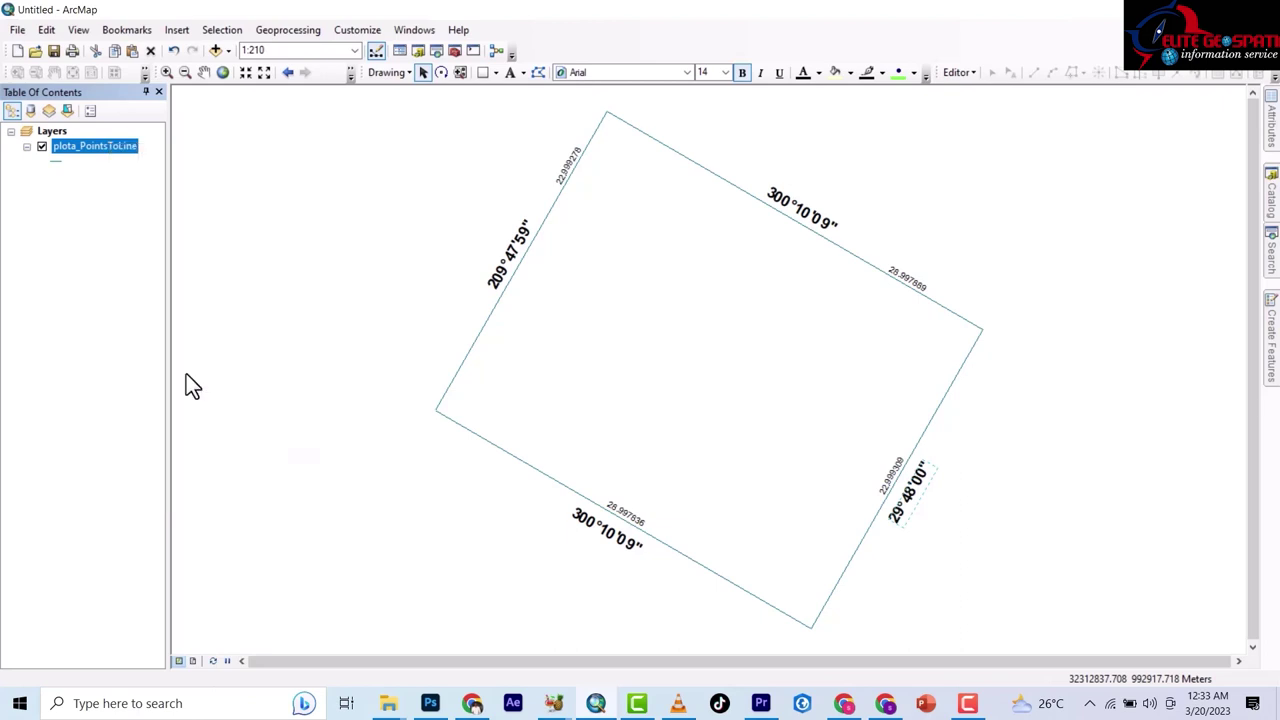
{"action": "left_click", "coordinate": [561, 211]}
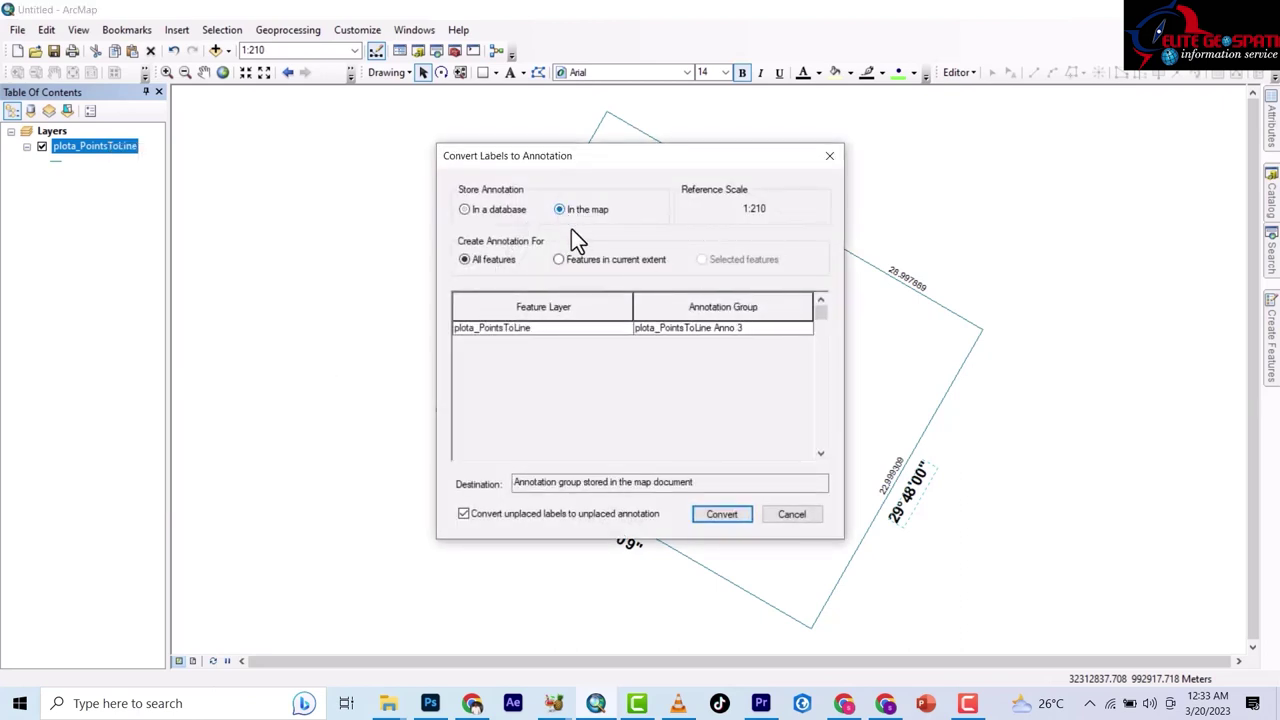
Convert the length labels to annotation and drag the left and upper-right lengths inside the parcel.
{"action": "left_click", "coordinate": [730, 517]}
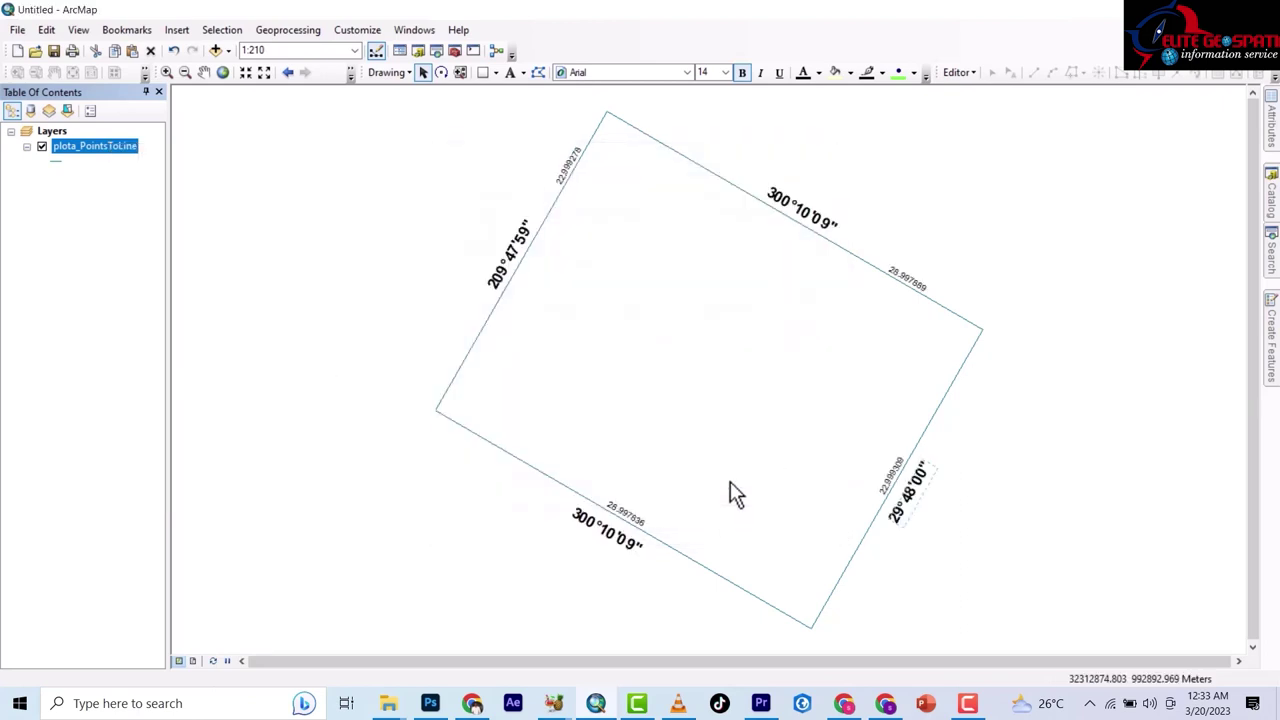
{"action": "left_click", "coordinate": [567, 159]}
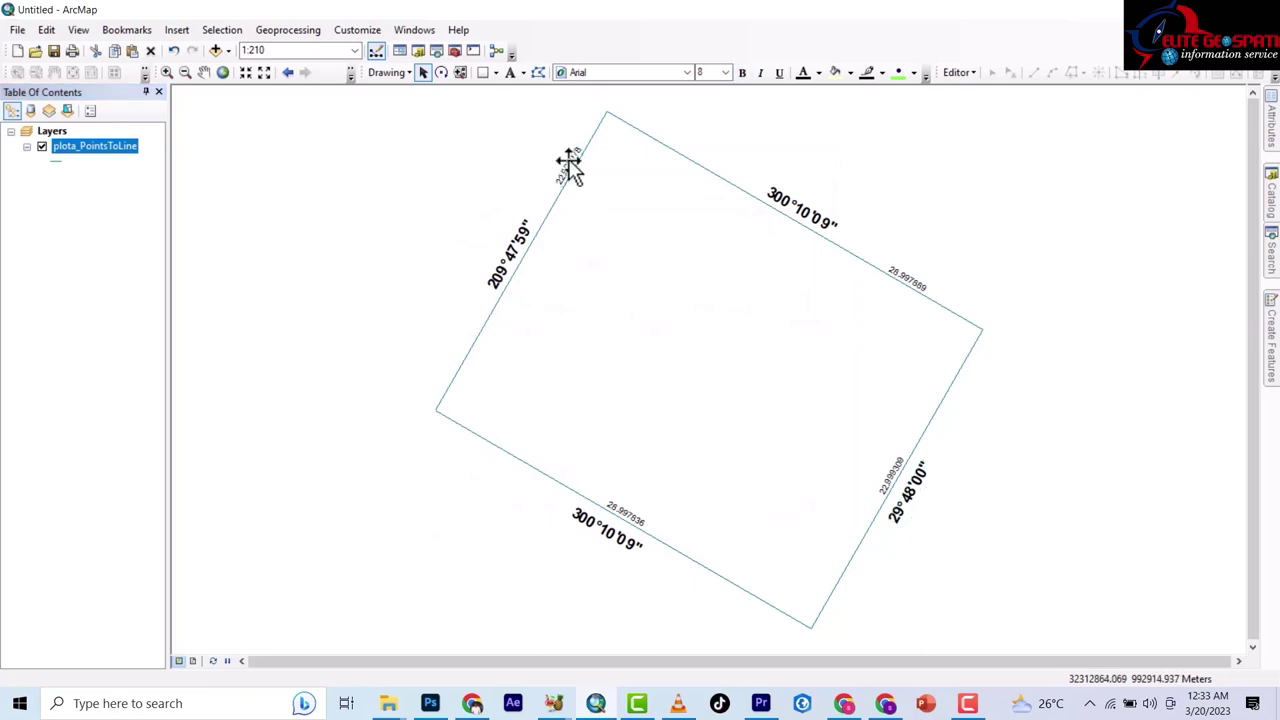
{"action": "mouse_move", "coordinate": [568, 163]}
{"action": "left_mouse_down"}
{"action": "mouse_move", "coordinate": [573, 222]}
{"action": "mouse_move", "coordinate": [535, 254]}
{"action": "left_mouse_up"}
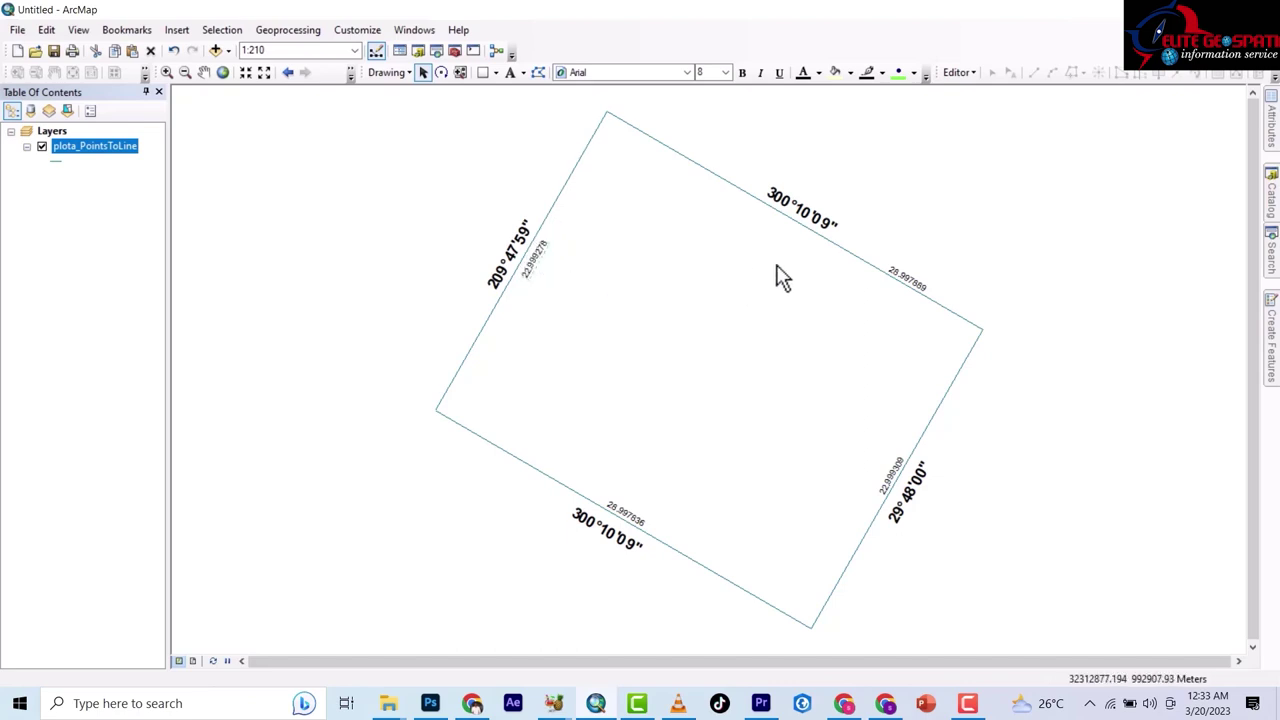
{"action": "left_click", "coordinate": [912, 290]}
{"action": "mouse_move", "coordinate": [914, 286]}
{"action": "left_mouse_down"}
{"action": "mouse_move", "coordinate": [806, 286]}
{"action": "mouse_move", "coordinate": [780, 250]}
{"action": "left_mouse_up"}
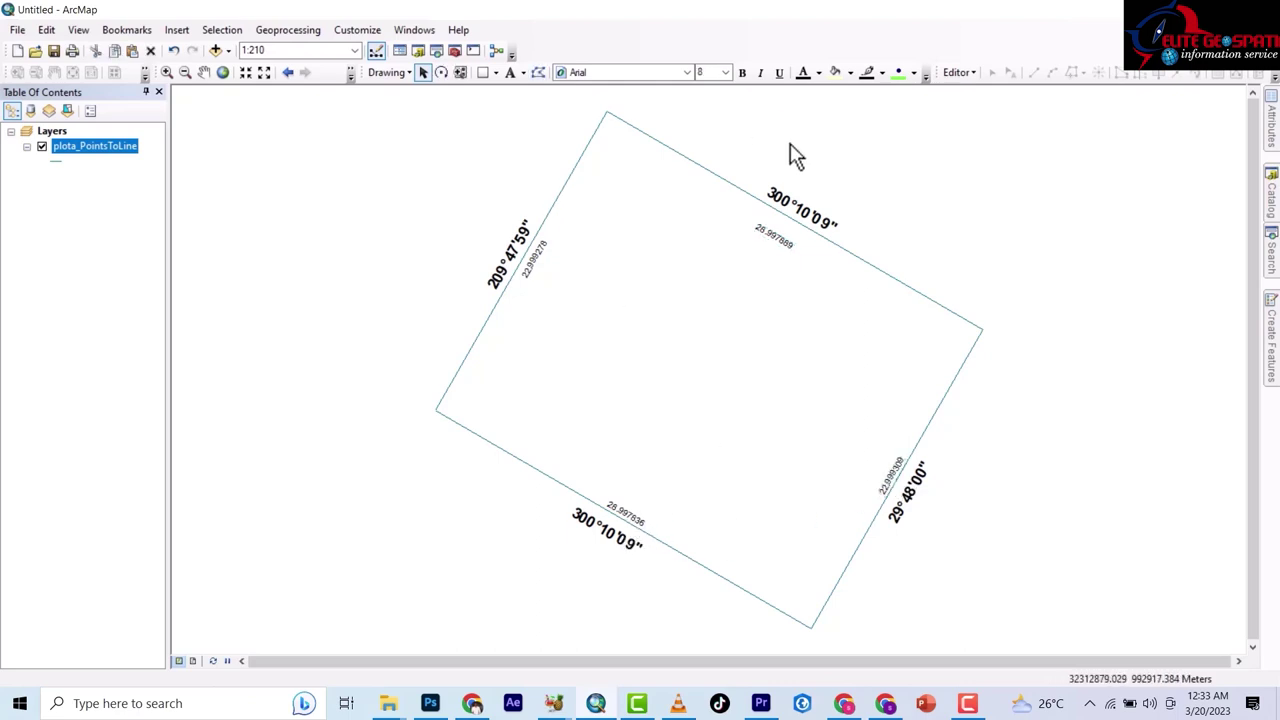
Insert spaces into the top bearing text to spread 300°, 10' and 09" and apply.
{"action": "double_click", "coordinate": [782, 198]}
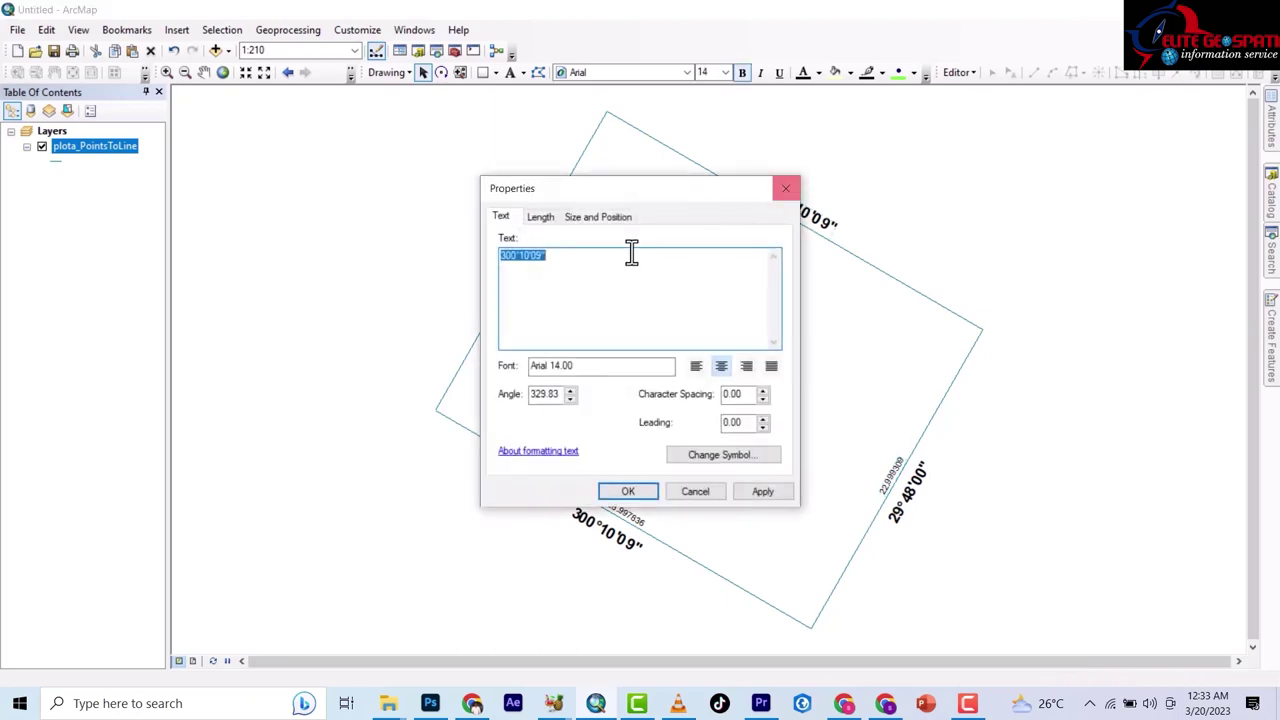
{"action": "left_click", "coordinate": [519, 256]}
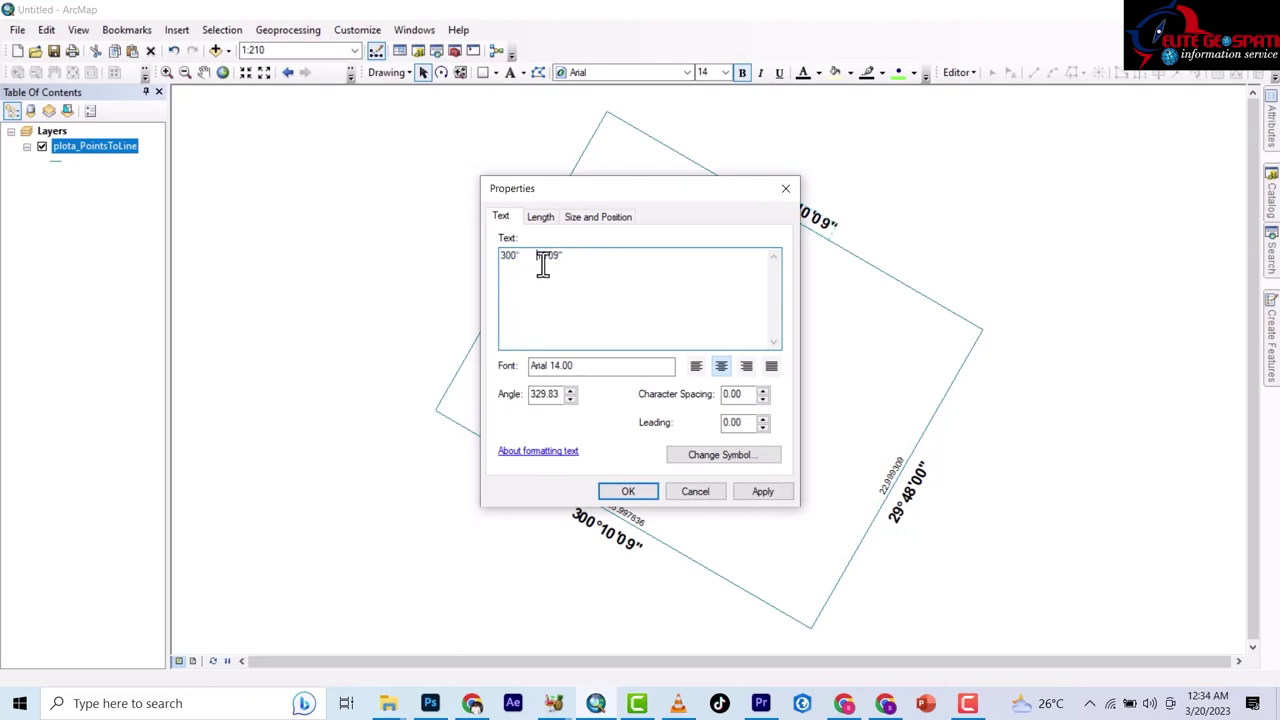
{"action": "left_click", "coordinate": [551, 256]}
{"action": "left_click", "coordinate": [760, 491]}
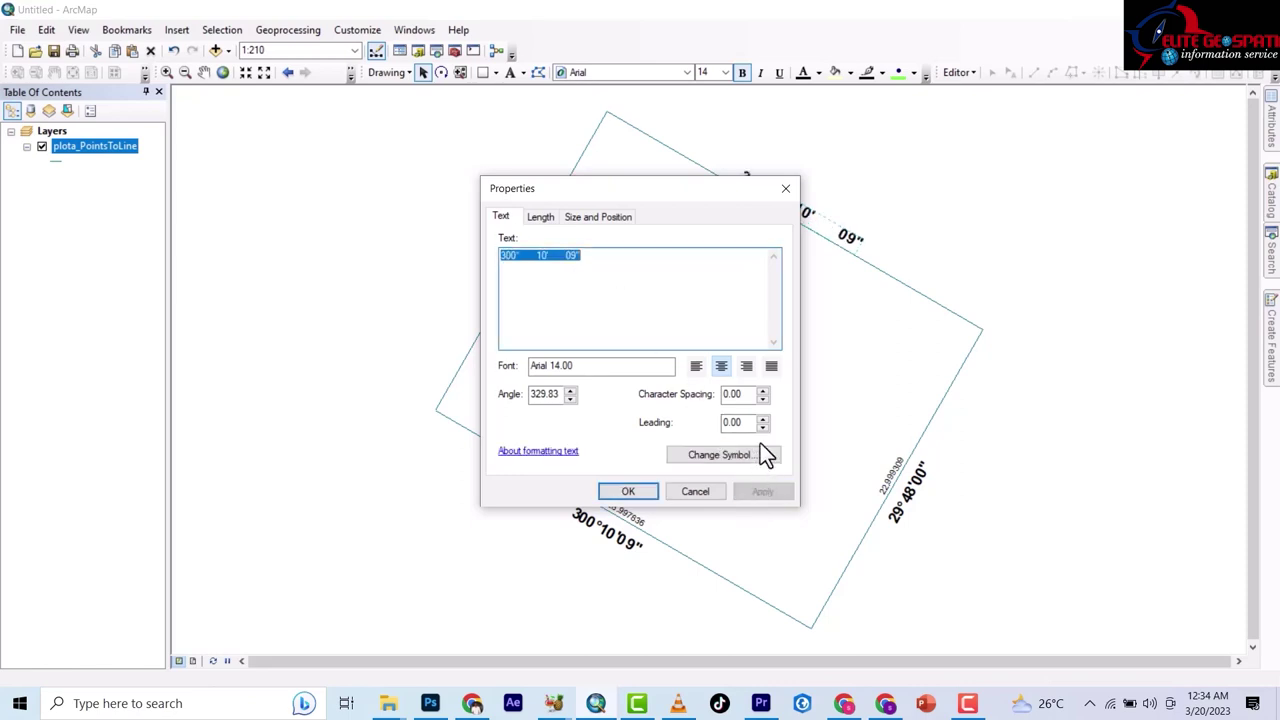
{"action": "left_click", "coordinate": [529, 257]}
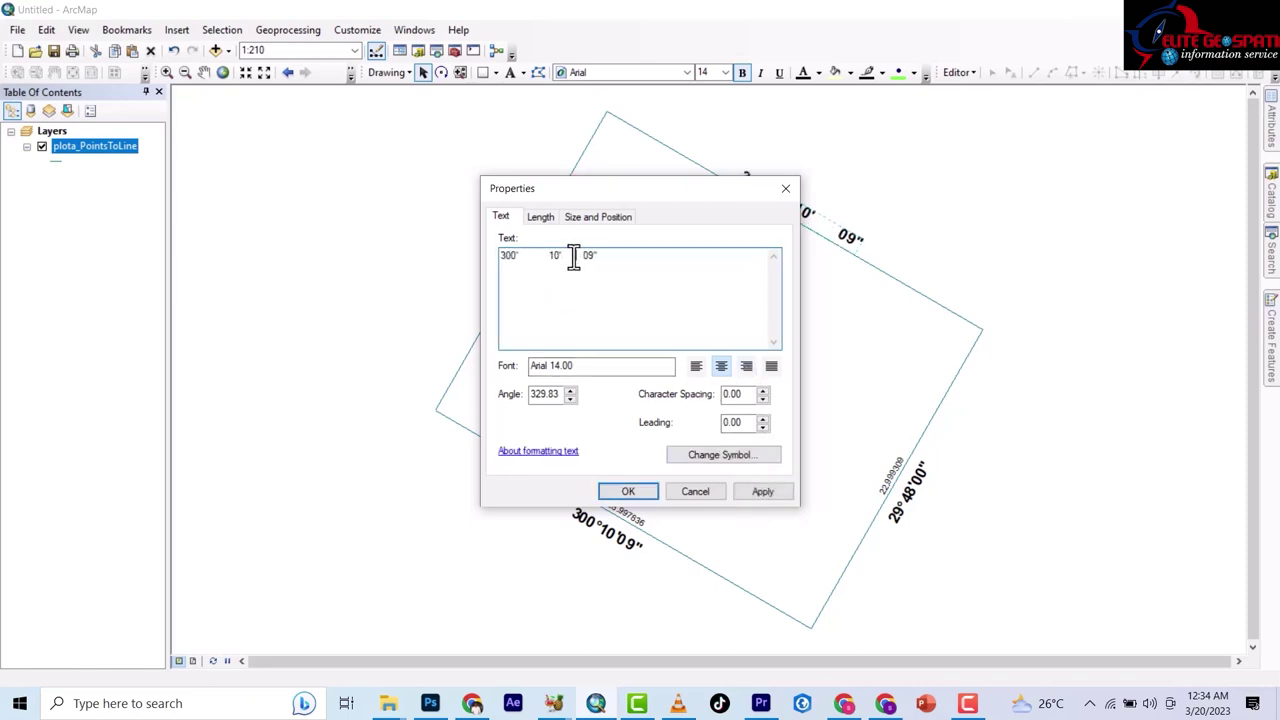
{"action": "left_click", "coordinate": [573, 257]}
{"action": "left_click", "coordinate": [760, 491]}
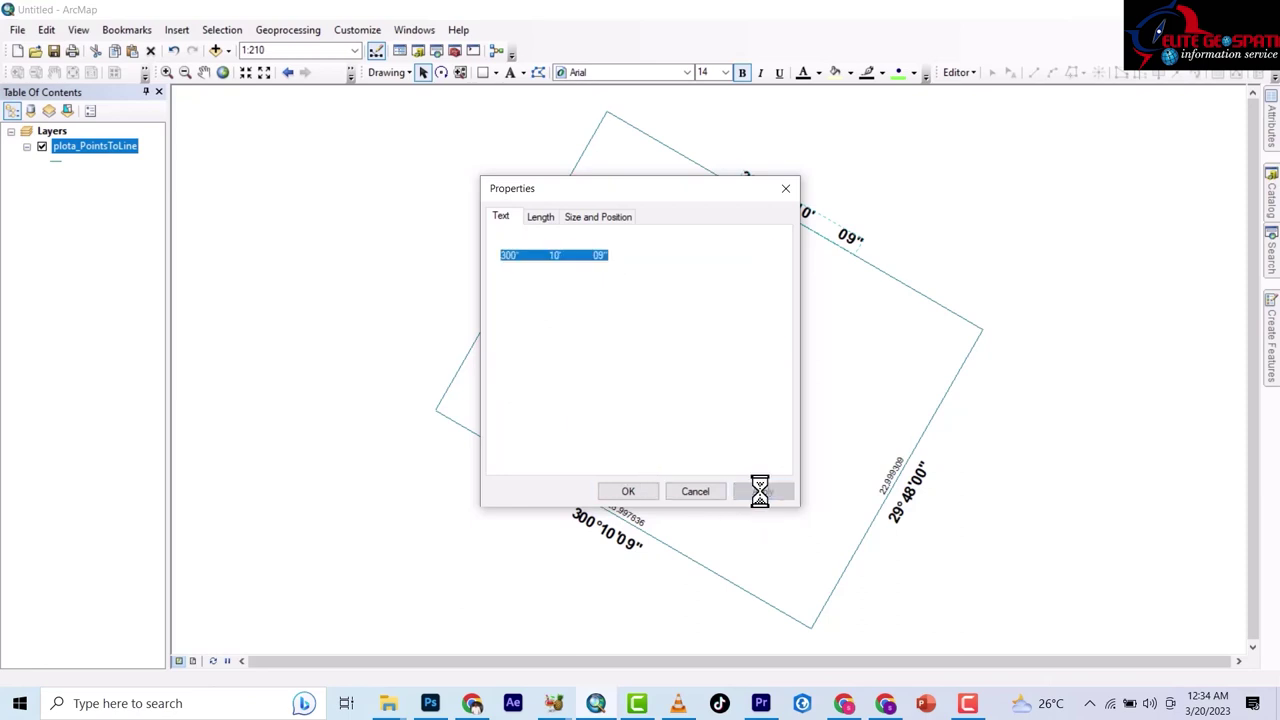
Widen the top bearing's spacing further, confirm it, then open the 29°48'00" label's properties.
{"action": "left_click", "coordinate": [531, 260]}
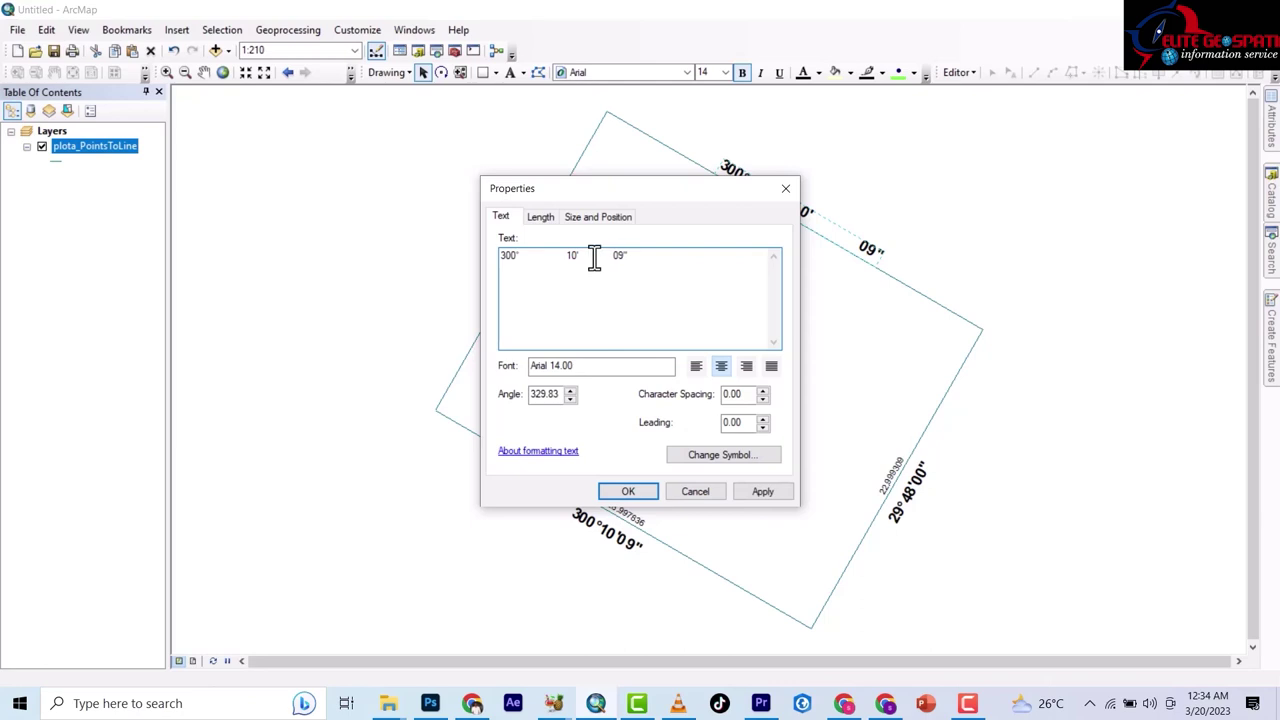
{"action": "left_click", "coordinate": [543, 258]}
{"action": "left_click", "coordinate": [763, 491]}
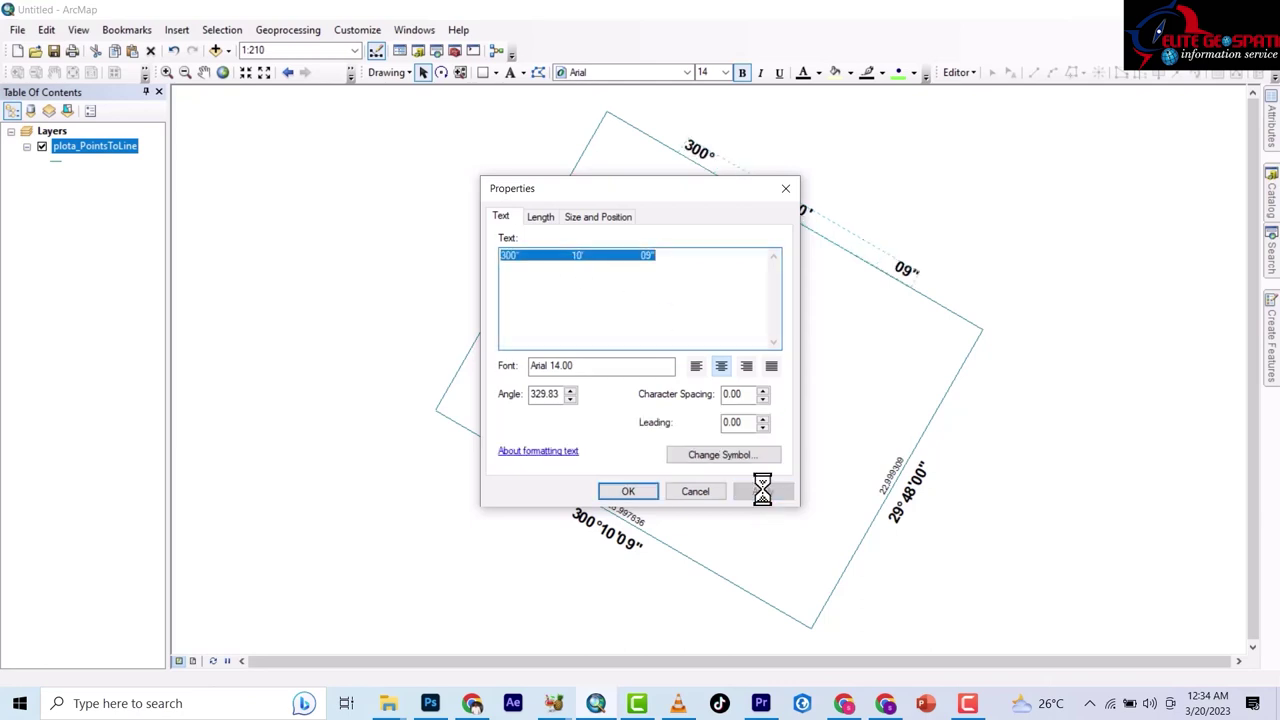
{"action": "left_click", "coordinate": [551, 258]}
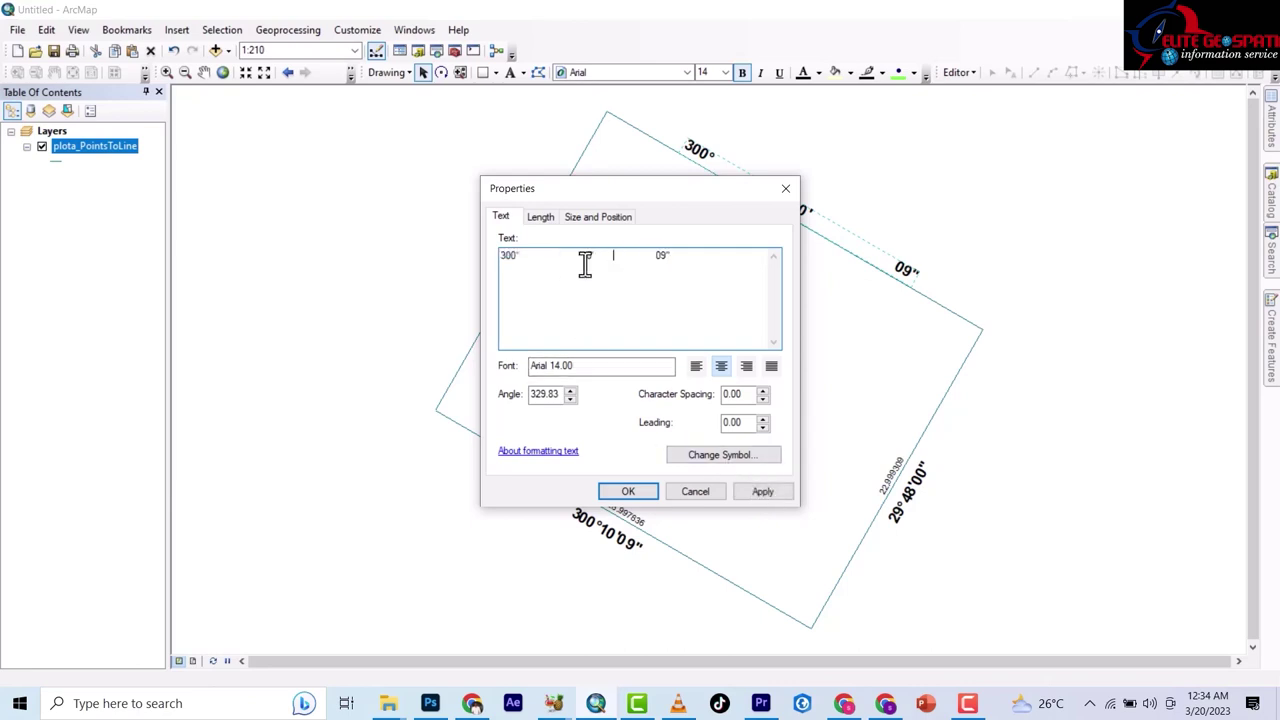
{"action": "left_click", "coordinate": [770, 492]}
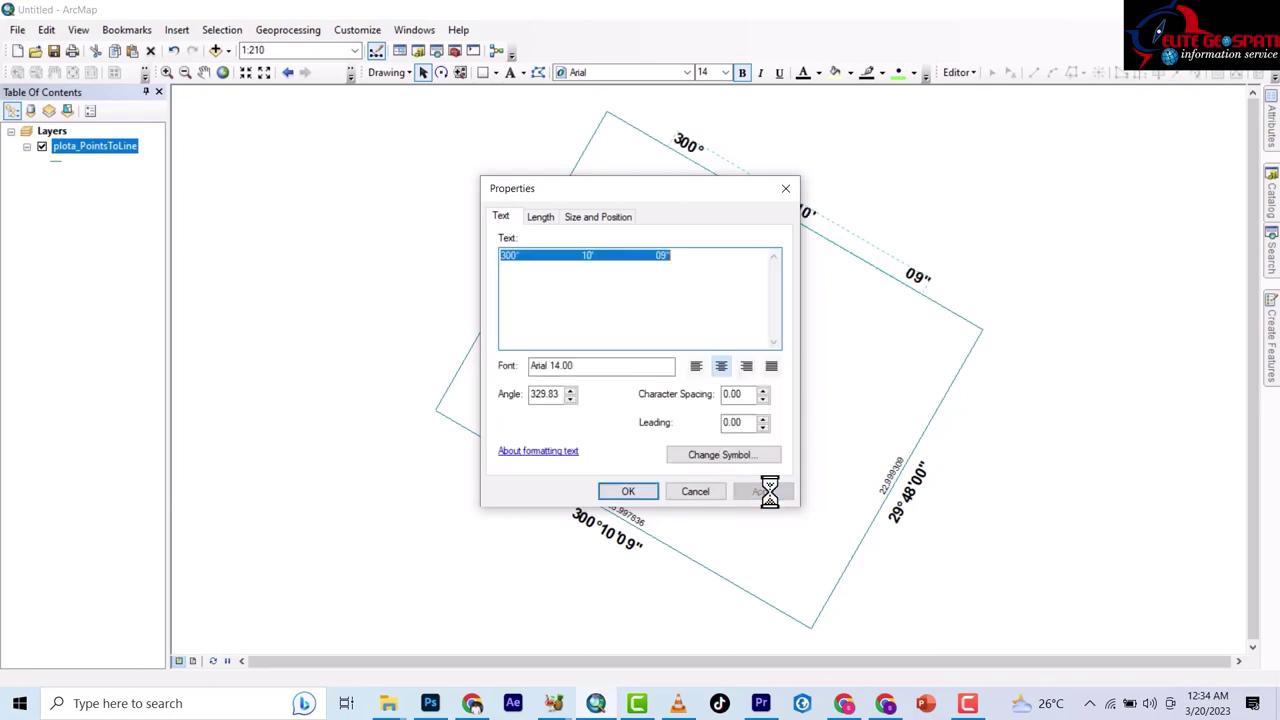
{"action": "left_click", "coordinate": [627, 492]}
{"action": "double_click", "coordinate": [910, 500]}
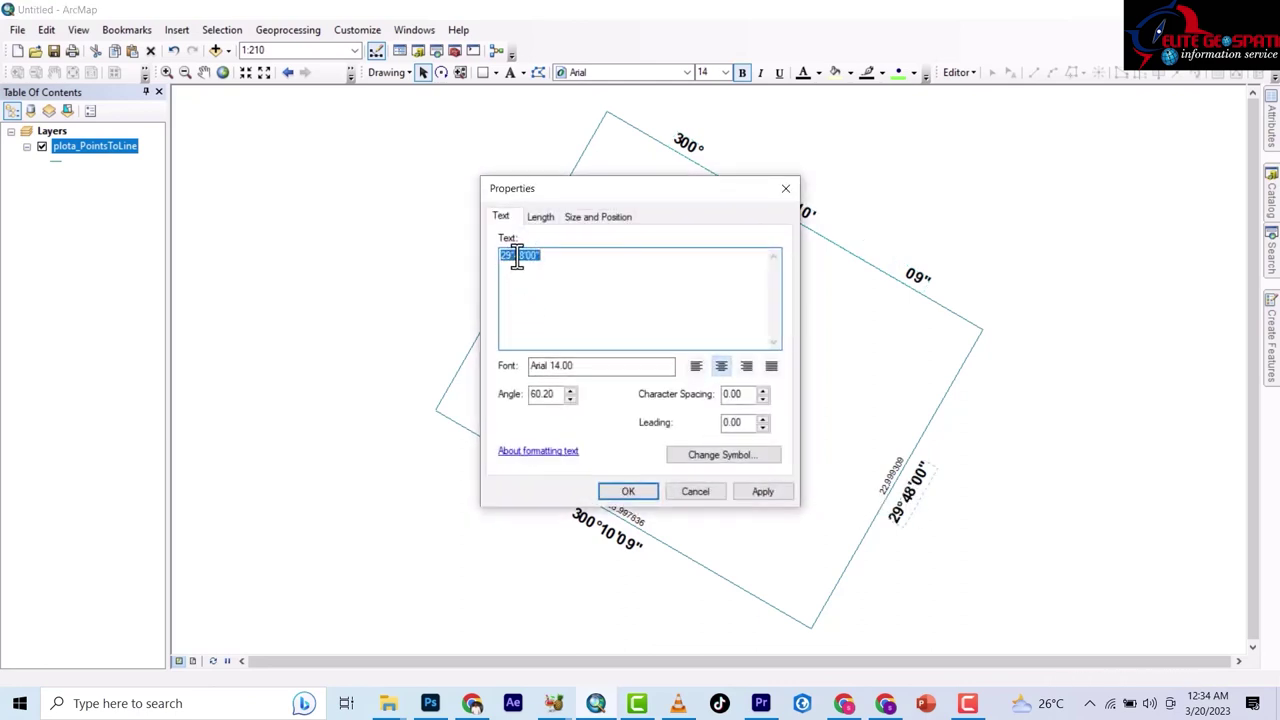
Space the right edge bearing out as 29° 48' 00", then open the bottom 300°10'09" label's properties.
{"action": "left_click", "coordinate": [514, 256]}
{"action": "left_click", "coordinate": [526, 257]}
{"action": "left_click", "coordinate": [759, 491]}
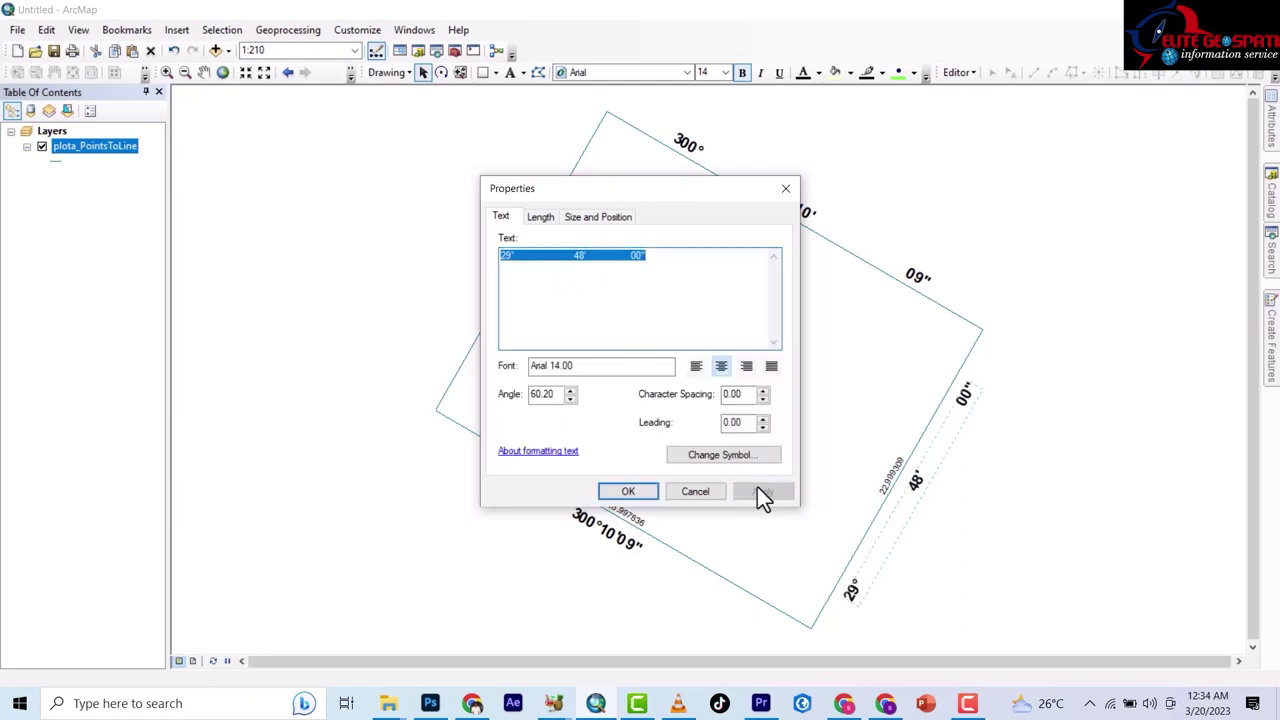
{"action": "left_click", "coordinate": [627, 491]}
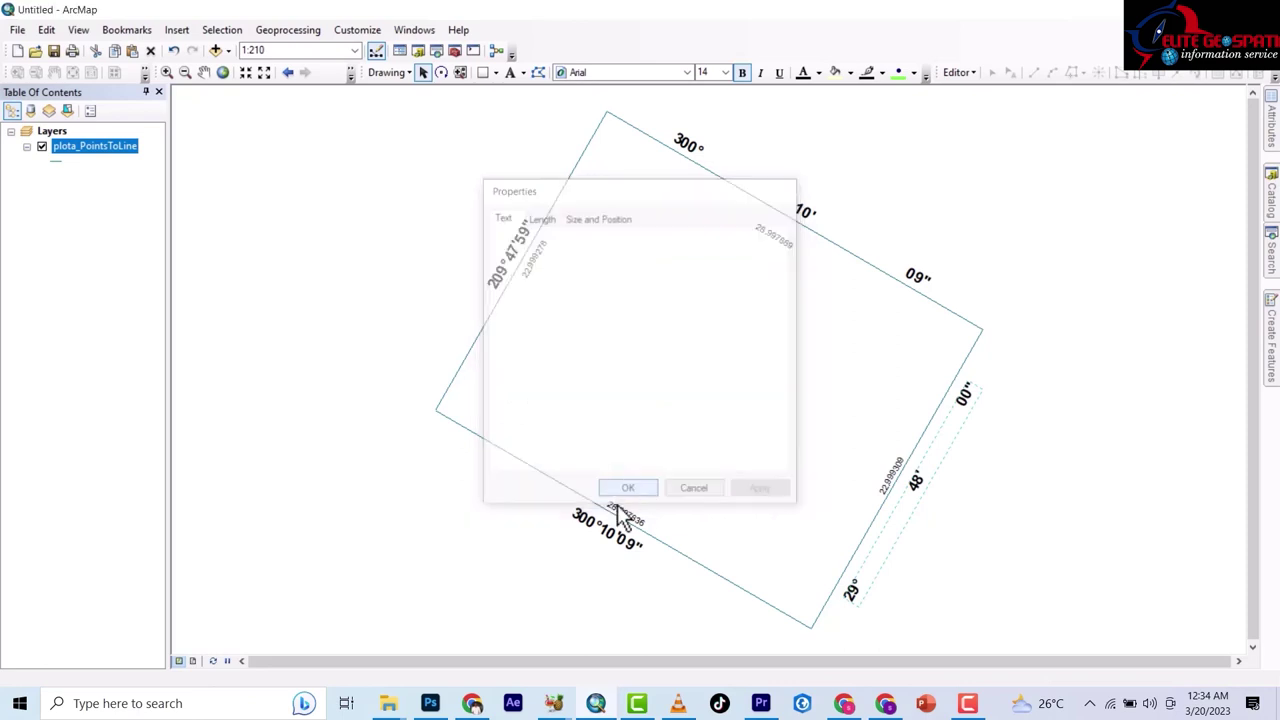
{"action": "left_click", "coordinate": [600, 530]}
{"action": "double_click", "coordinate": [600, 533]}
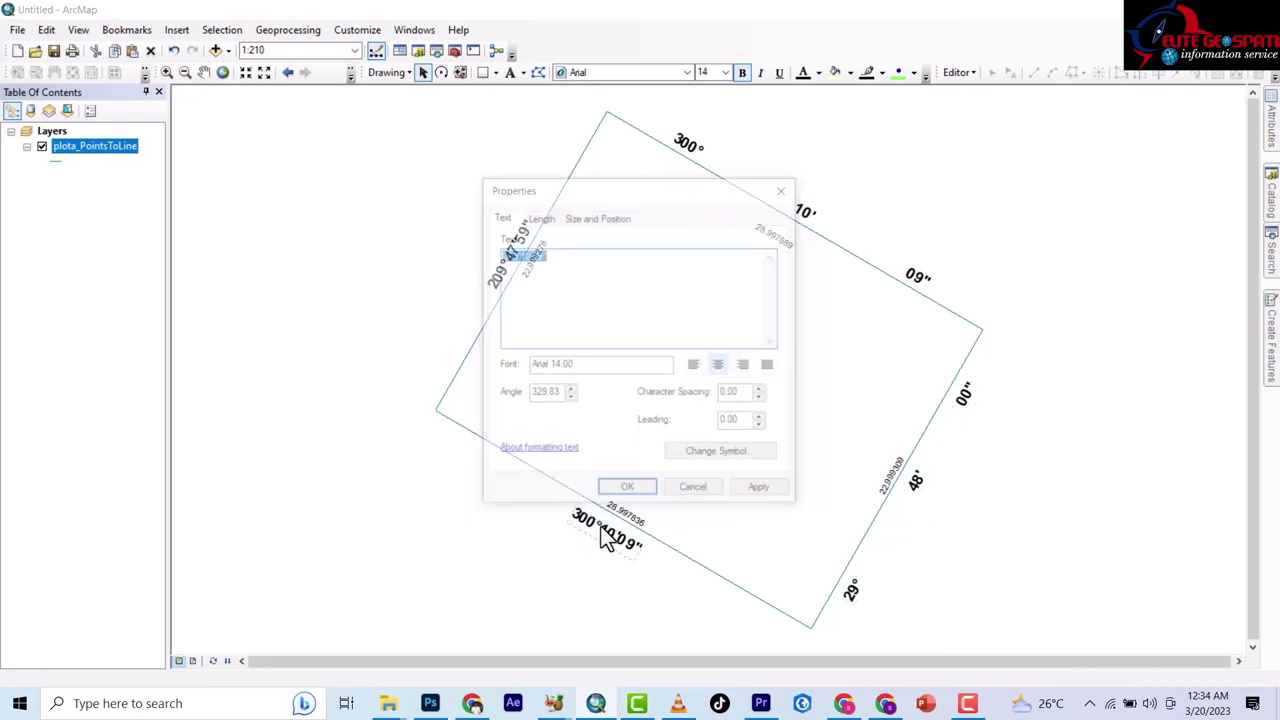
Insert spaces before 10' and 09" so the bottom bearing reads 300° 10' 09", checking with Apply.
{"action": "left_click", "coordinate": [521, 257]}
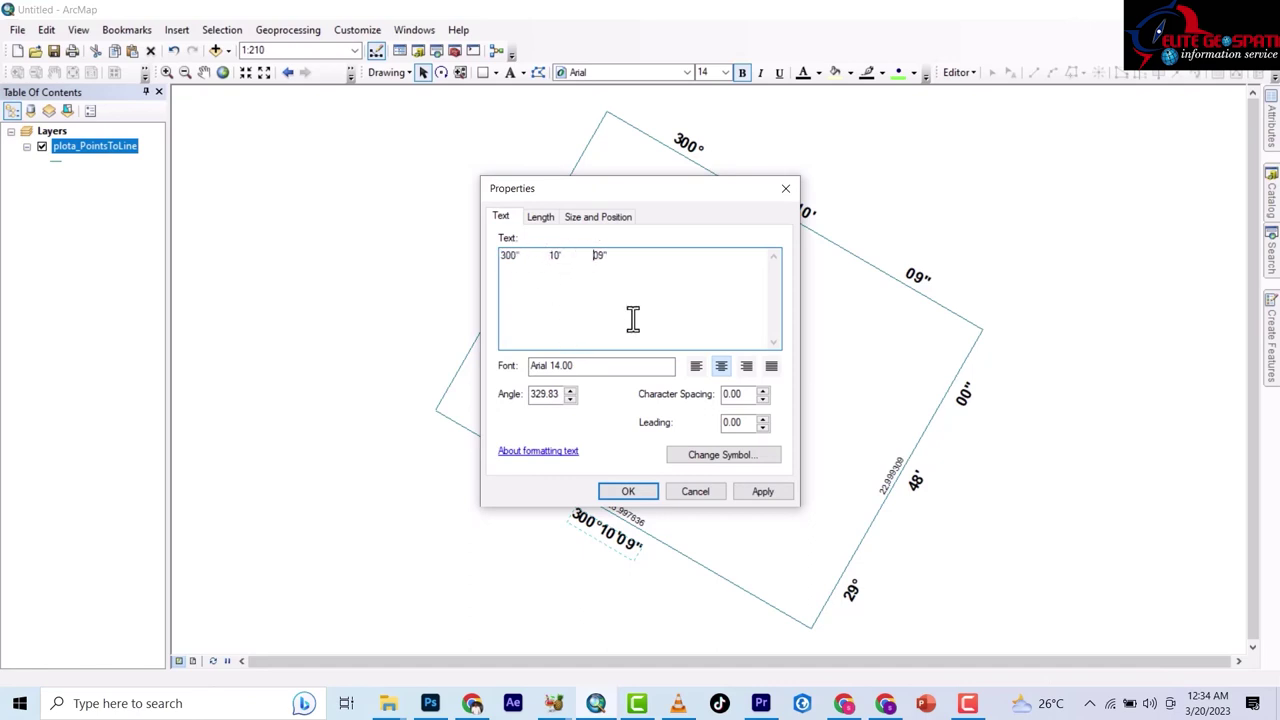
{"action": "left_click", "coordinate": [537, 257]}
{"action": "left_click", "coordinate": [760, 493]}
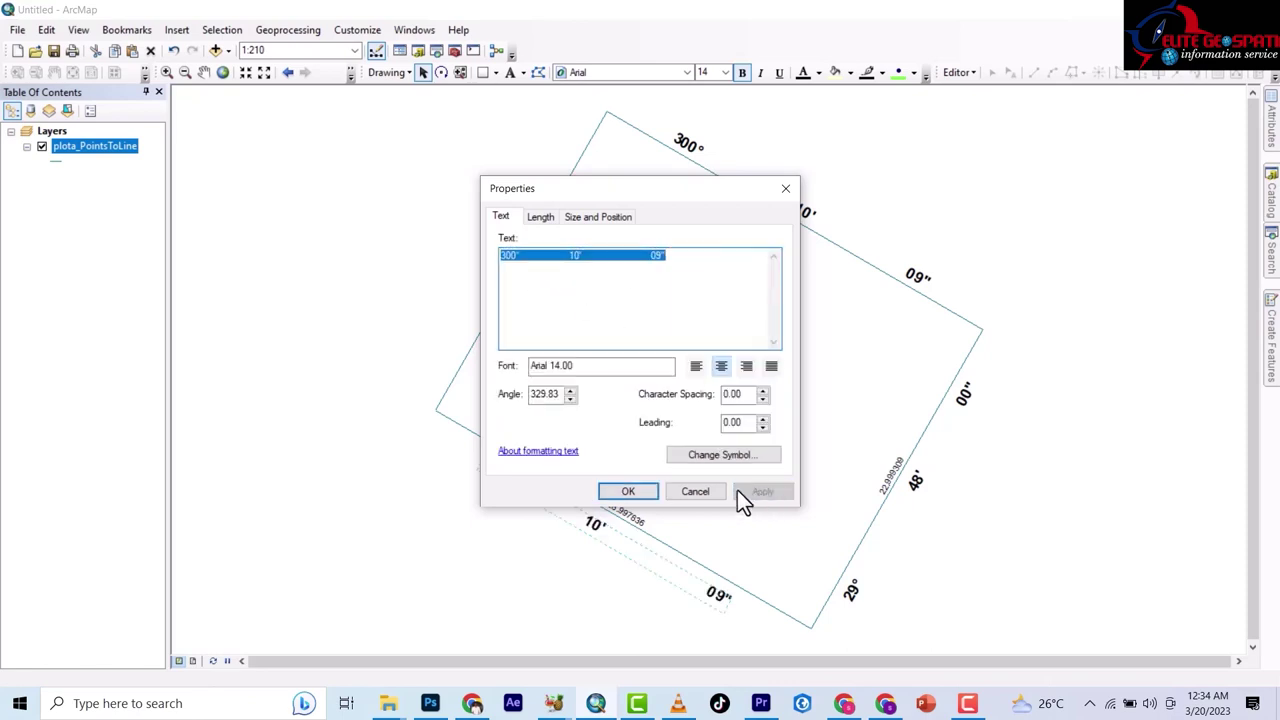
{"action": "left_click", "coordinate": [550, 258]}
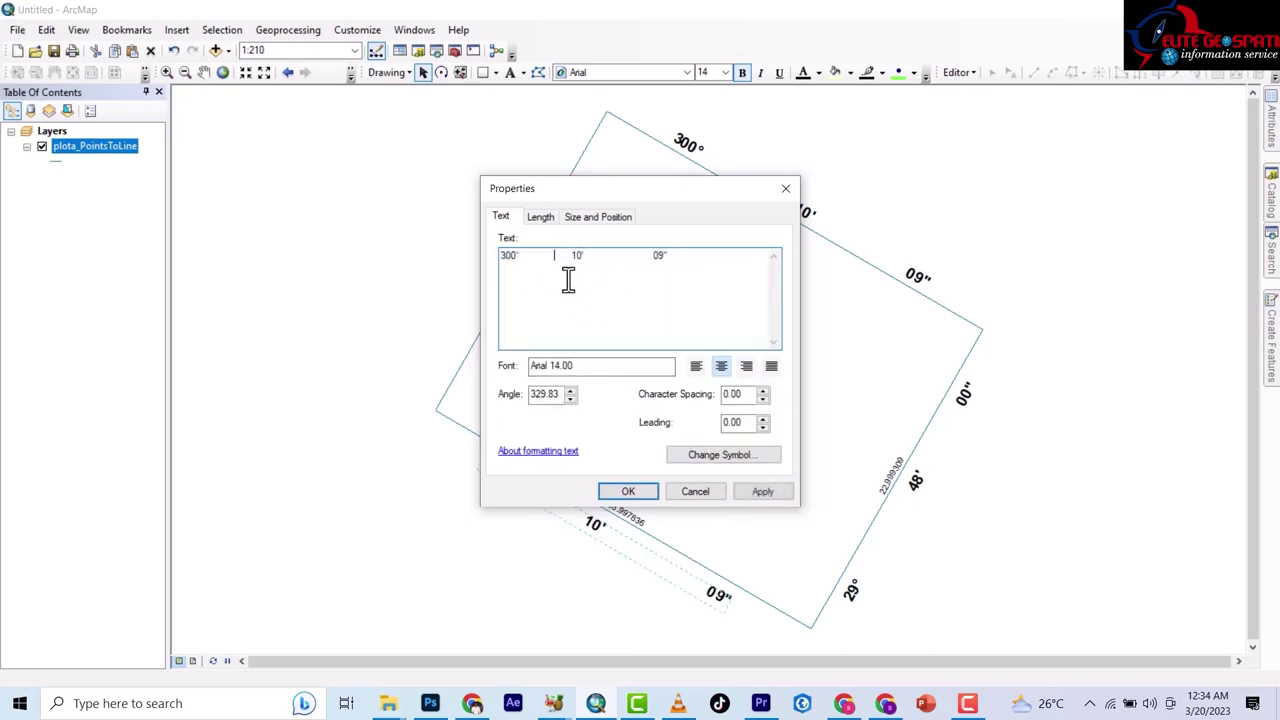
{"action": "left_click", "coordinate": [751, 493]}
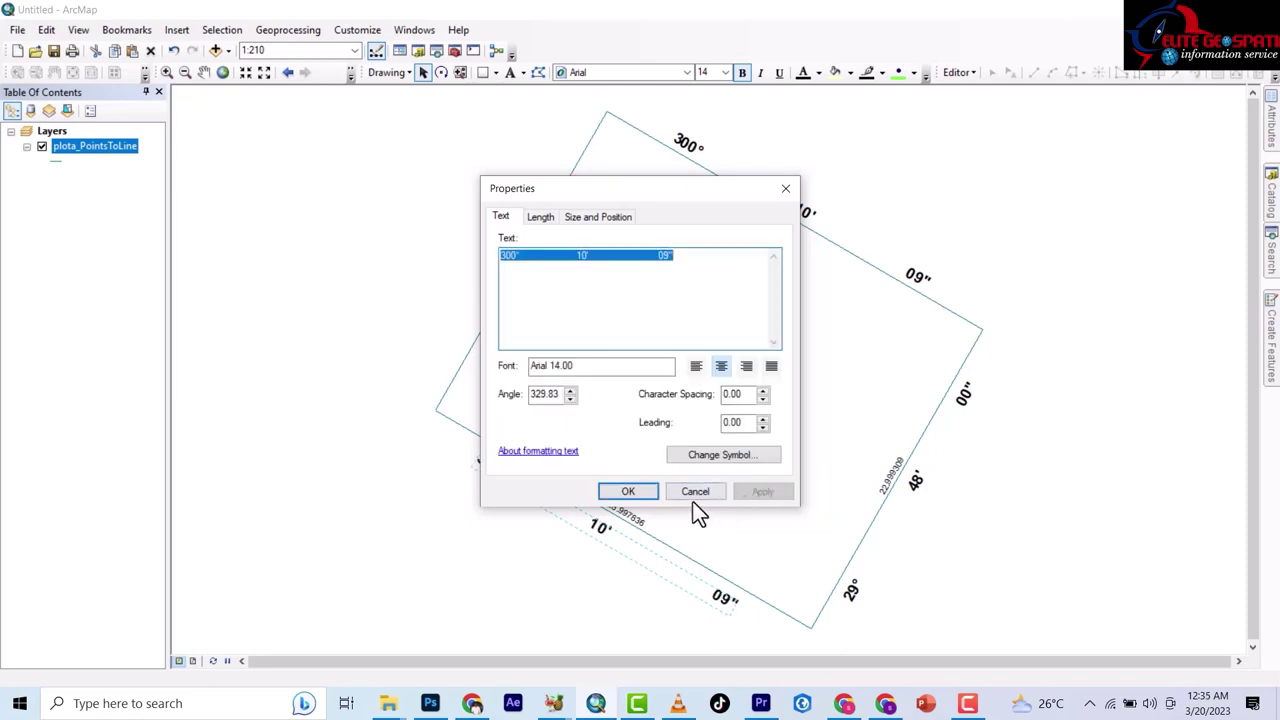
{"action": "left_click", "coordinate": [552, 257]}
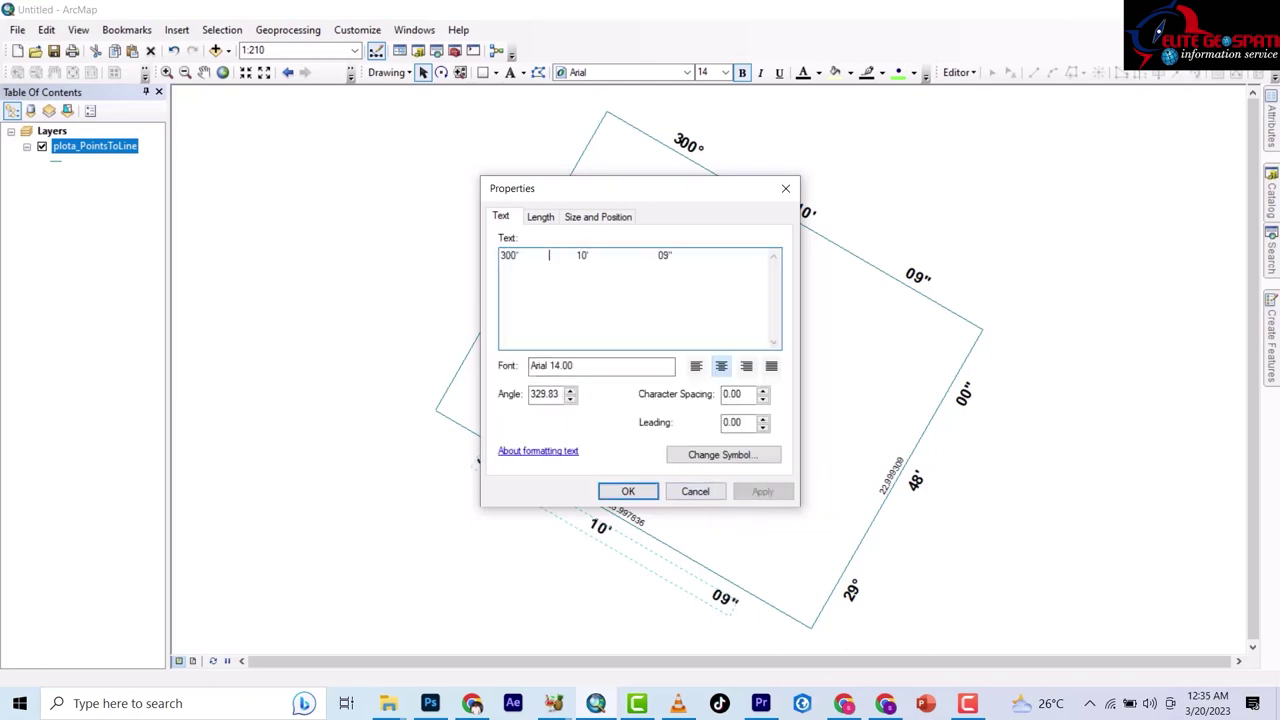
{"action": "left_click", "coordinate": [626, 262]}
{"action": "left_click", "coordinate": [552, 256]}
{"action": "left_click", "coordinate": [763, 493]}
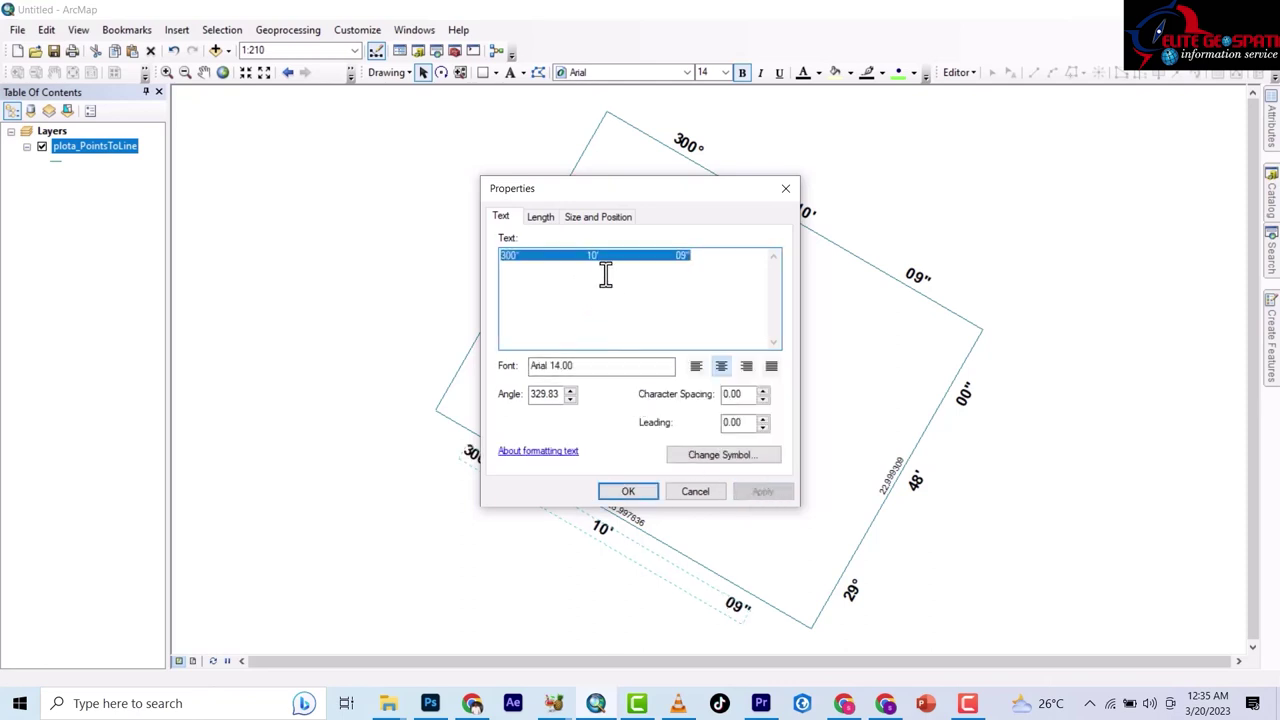
{"action": "left_click", "coordinate": [639, 491]}
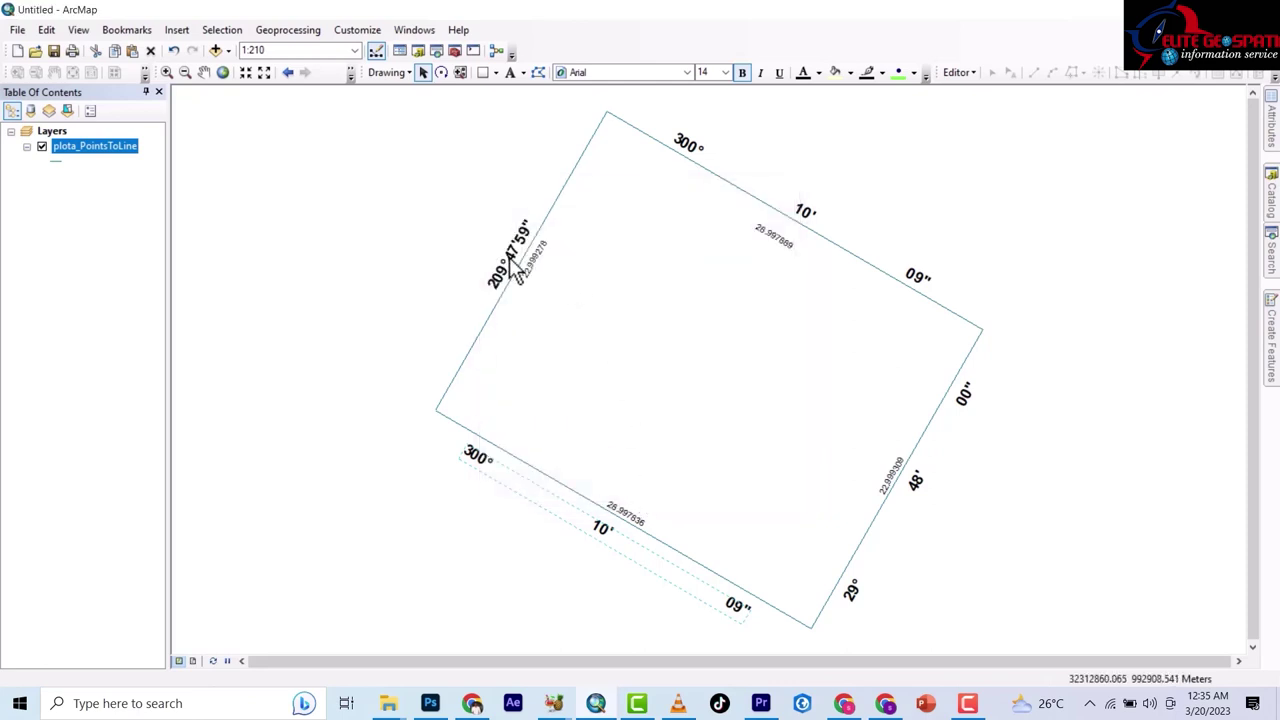
Add spaces to the left bearing label so it reads 209° 47' 59" along the edge.
{"action": "double_click", "coordinate": [513, 250]}
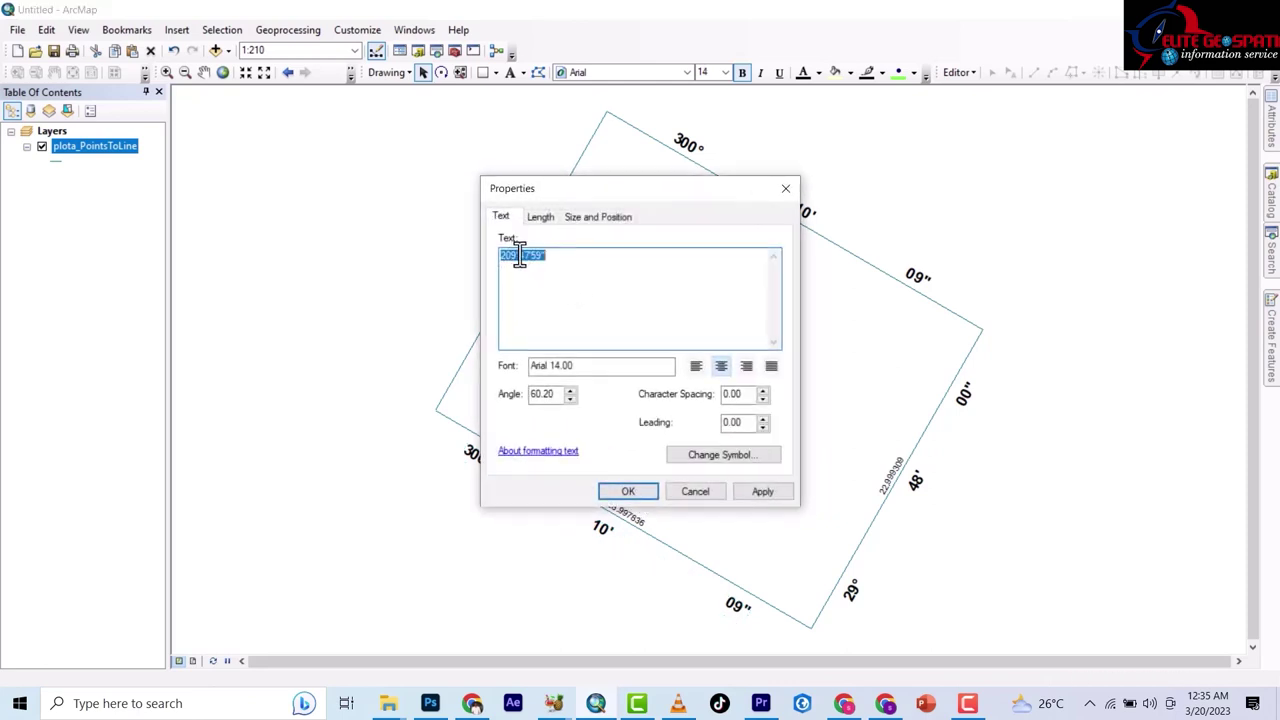
{"action": "left_click", "coordinate": [521, 256]}
{"action": "left_click", "coordinate": [579, 255]}
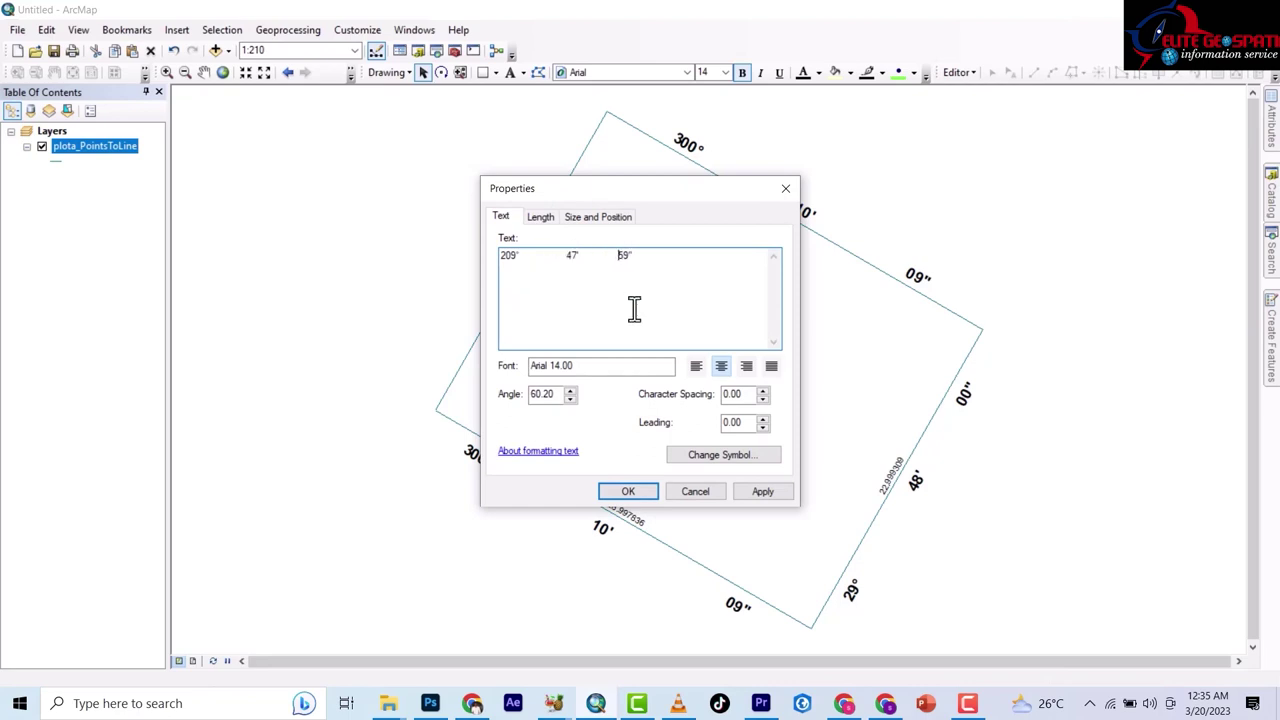
{"action": "left_click", "coordinate": [762, 492]}
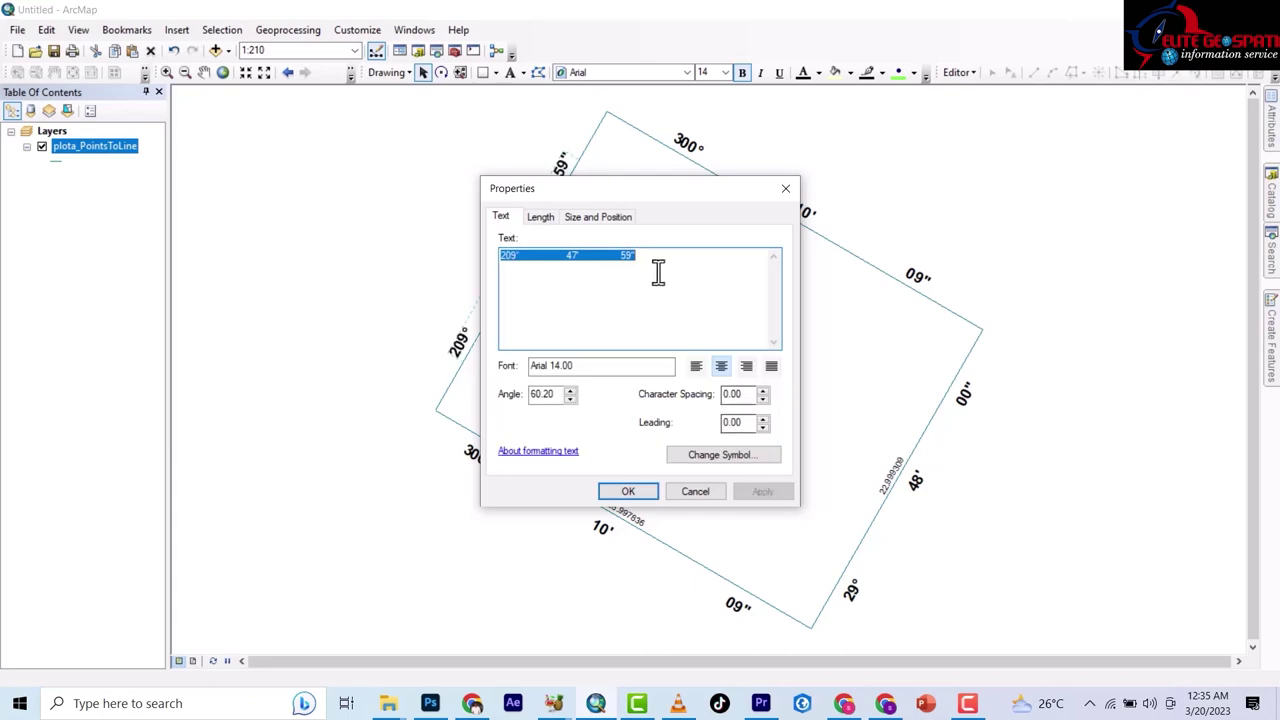
{"action": "left_click", "coordinate": [595, 258]}
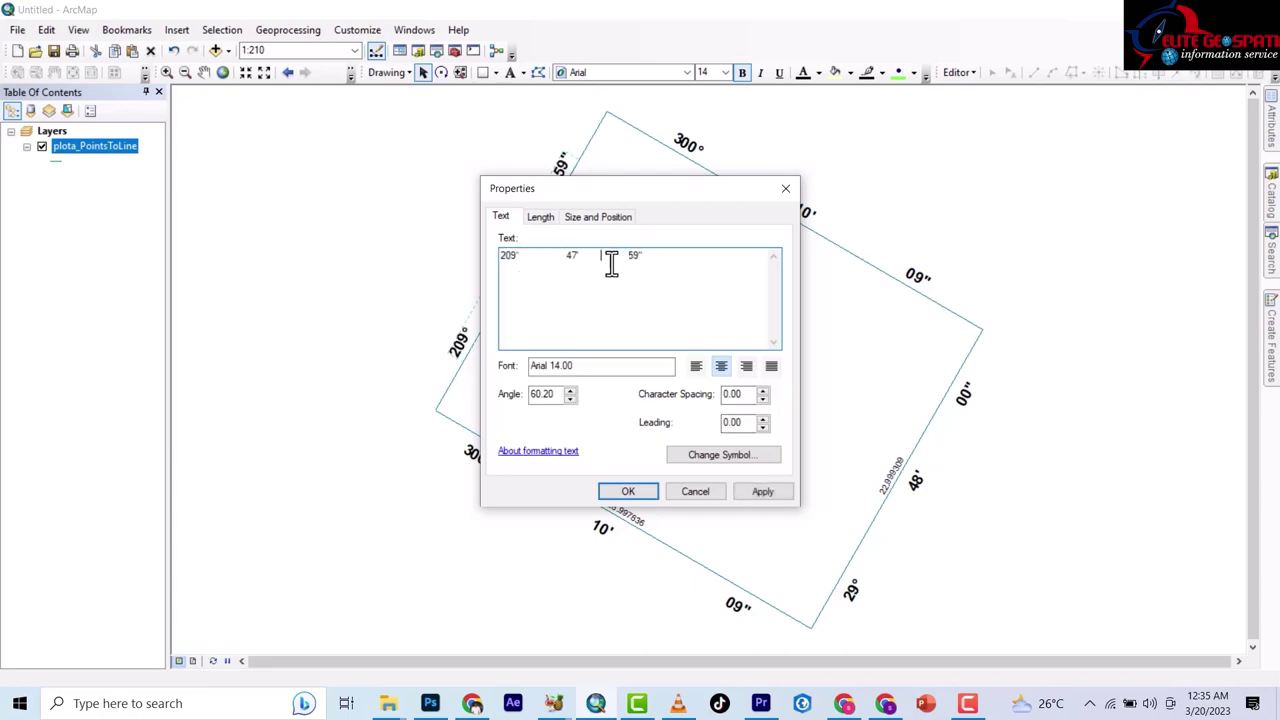
{"action": "left_click", "coordinate": [557, 258]}
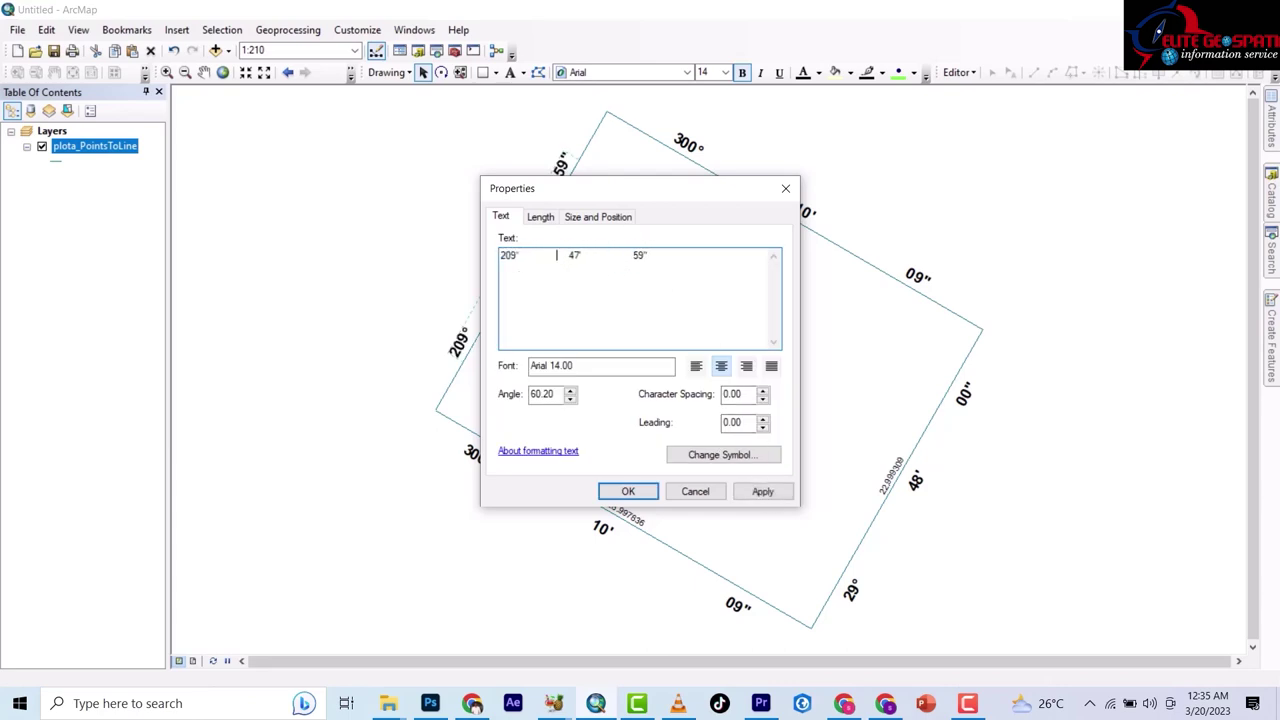
{"action": "left_click", "coordinate": [614, 257]}
{"action": "left_click", "coordinate": [741, 492]}
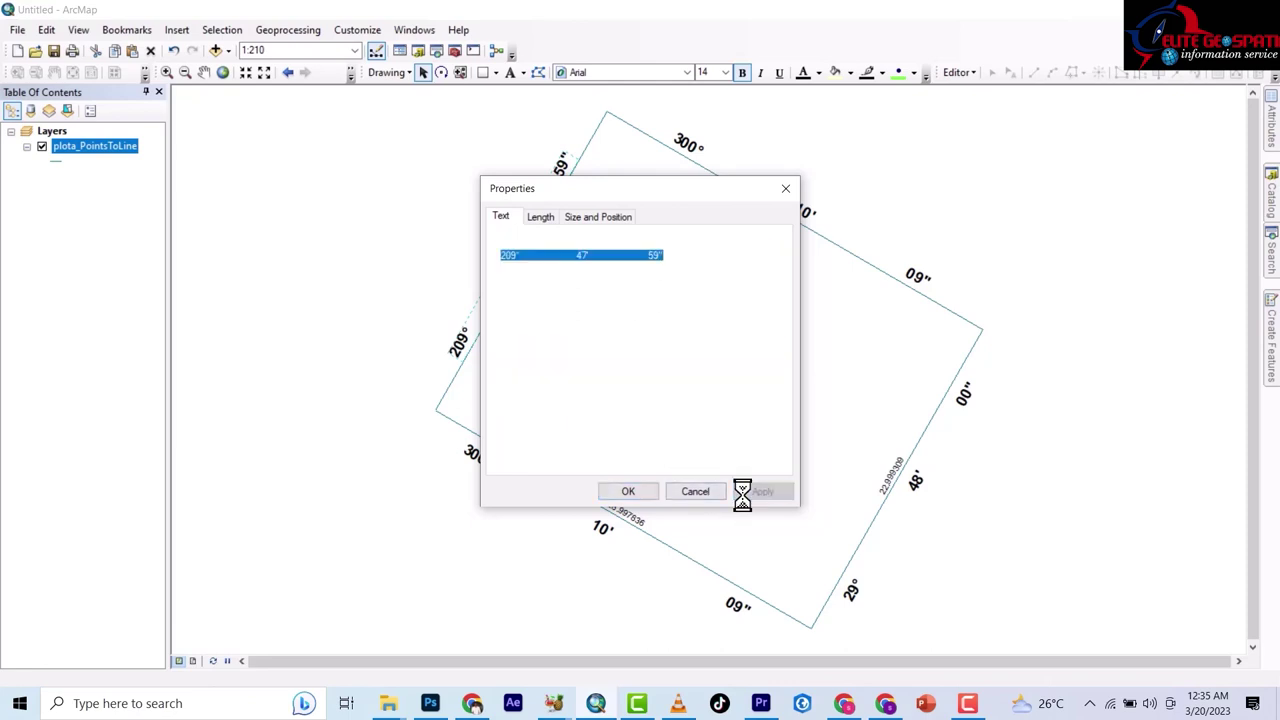
{"action": "left_click", "coordinate": [627, 492]}
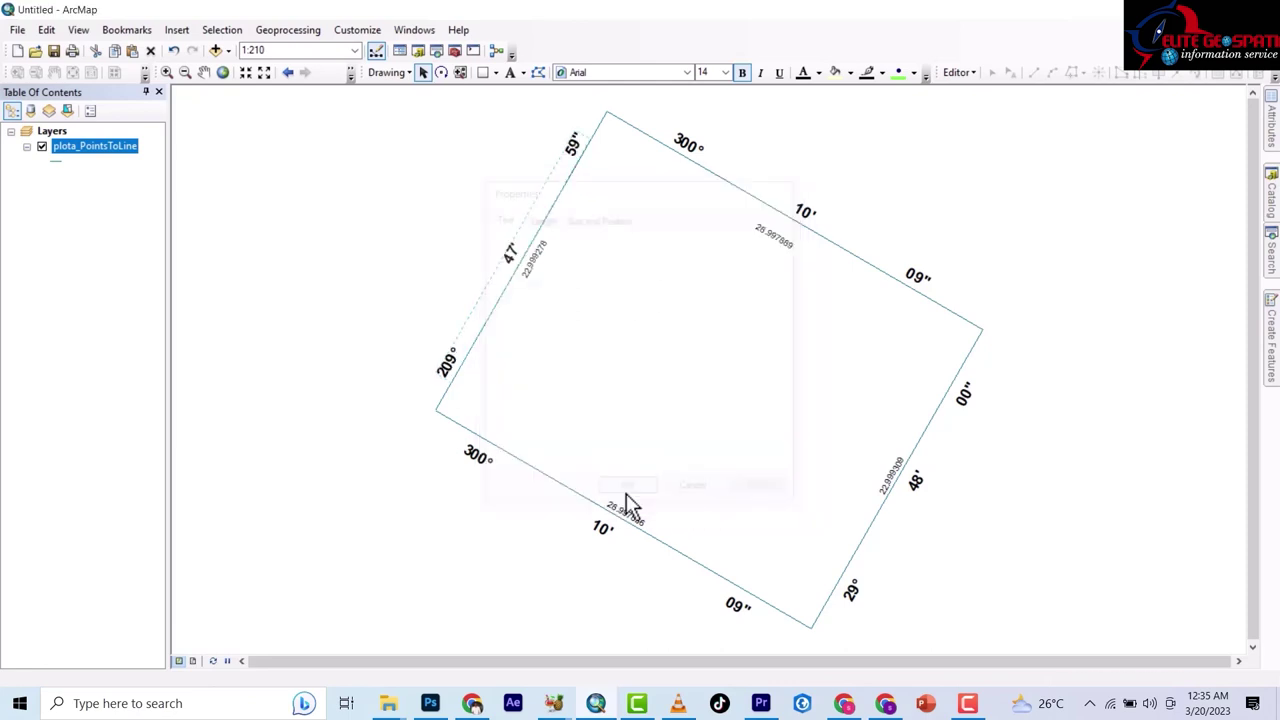
Append the unit 'm' to the left edge length label so it reads 22.999 m.
{"action": "left_click", "coordinate": [978, 197]}
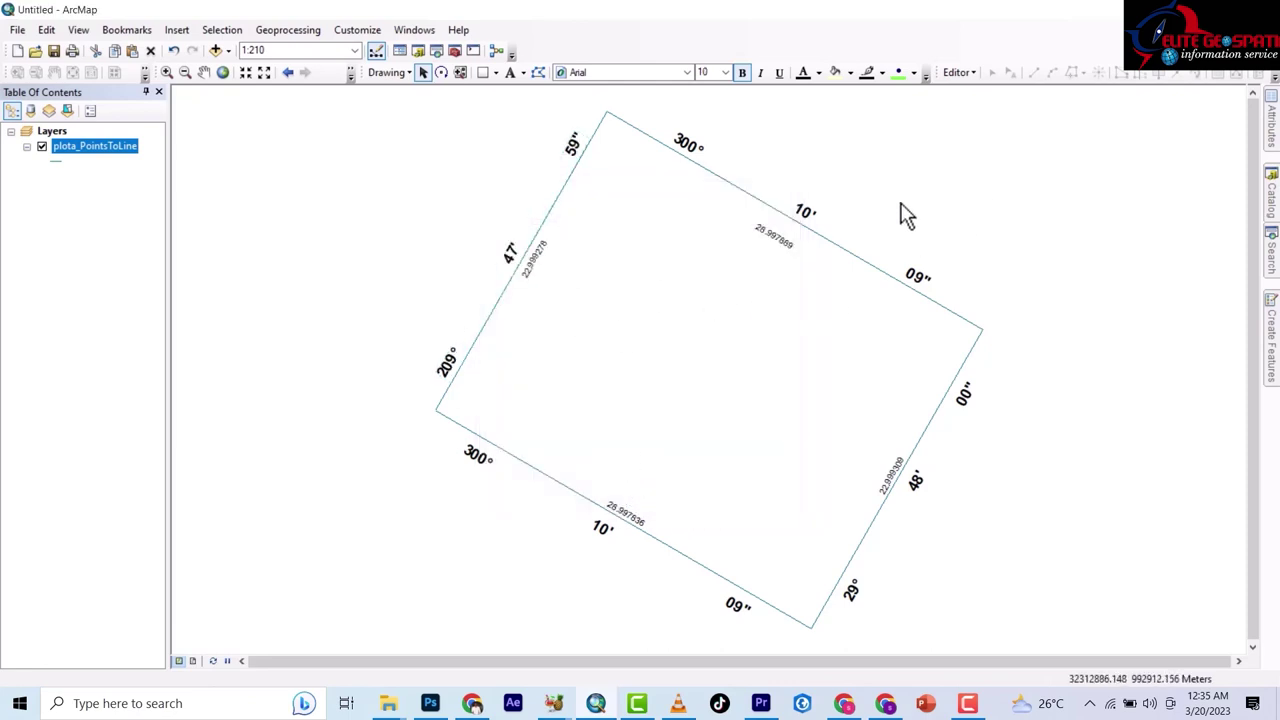
{"action": "left_click", "coordinate": [537, 257]}
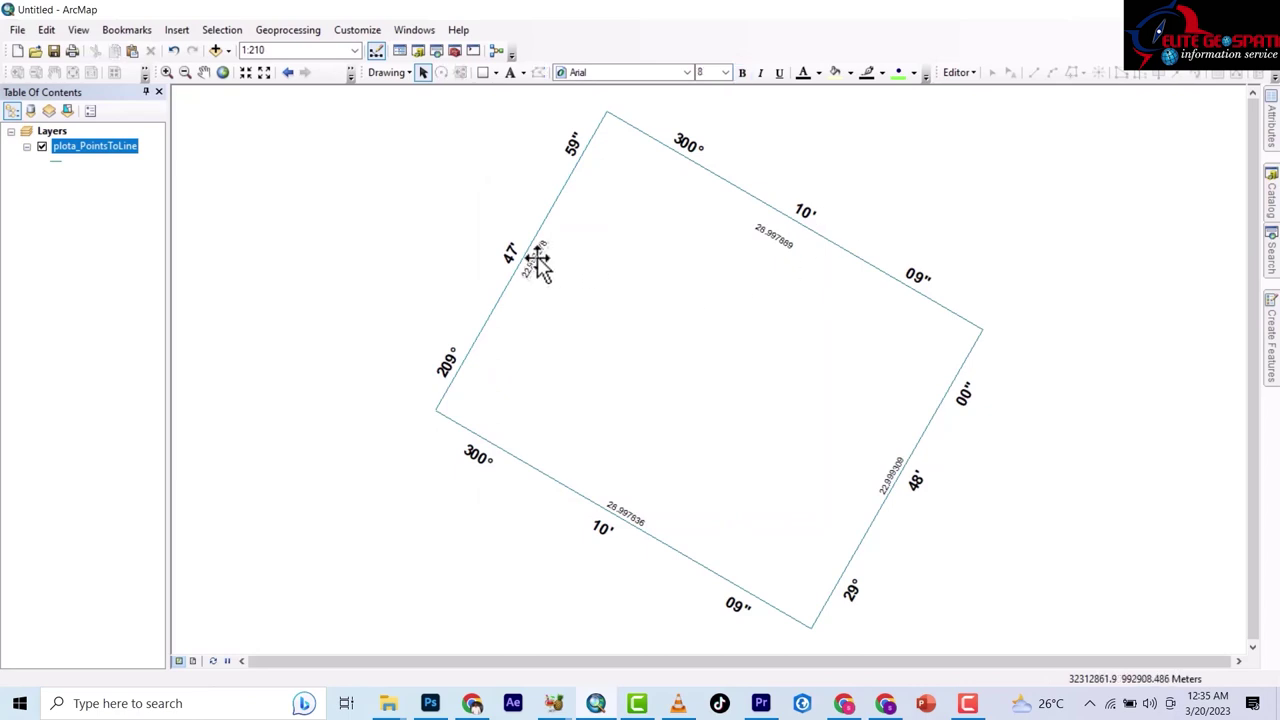
{"action": "double_click", "coordinate": [537, 259]}
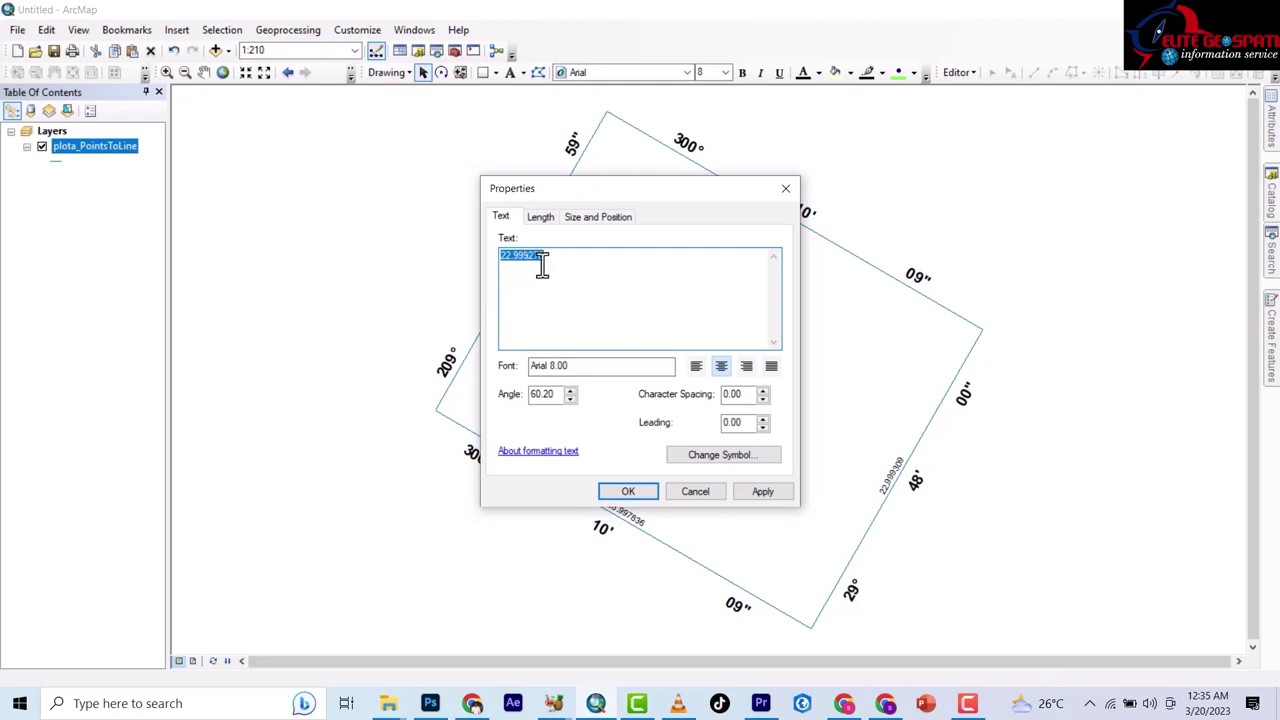
{"action": "left_click", "coordinate": [548, 256]}
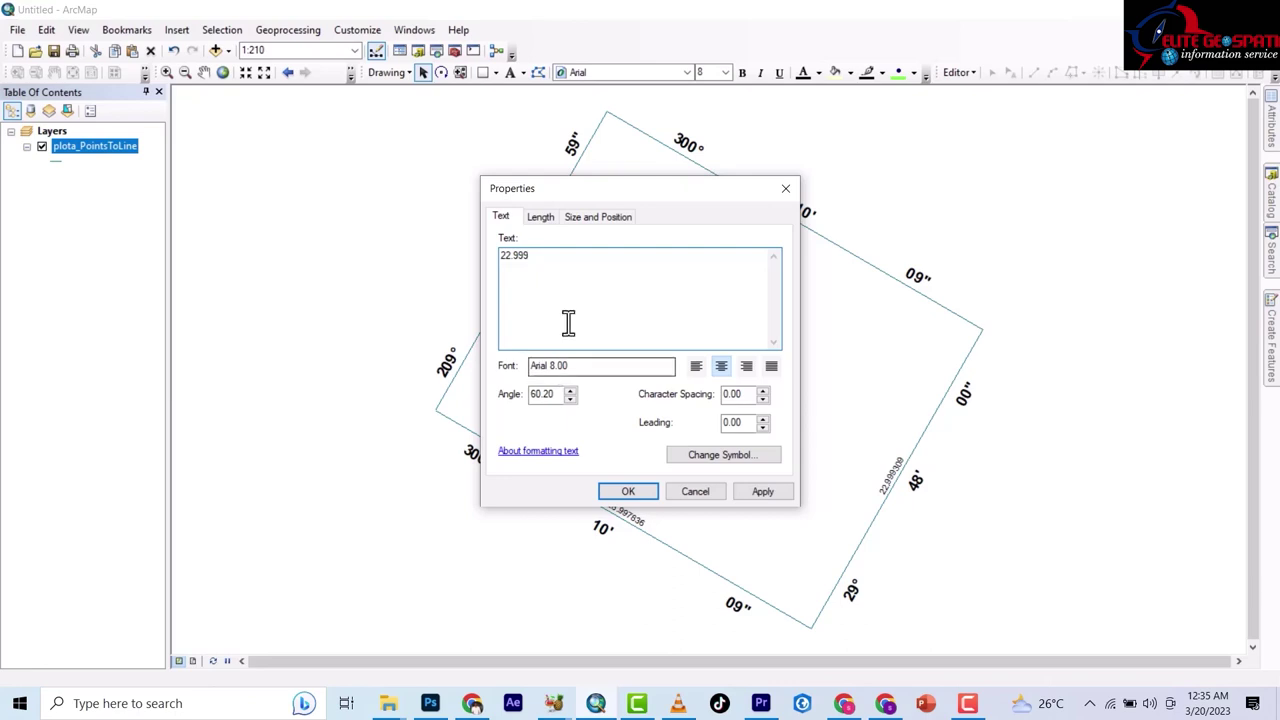
{"action": "type", "text": "m"}
{"action": "left_click", "coordinate": [628, 491]}
Make the 22.999 m label 14-point bold and slide it along the left edge.
{"action": "double_click", "coordinate": [538, 258]}
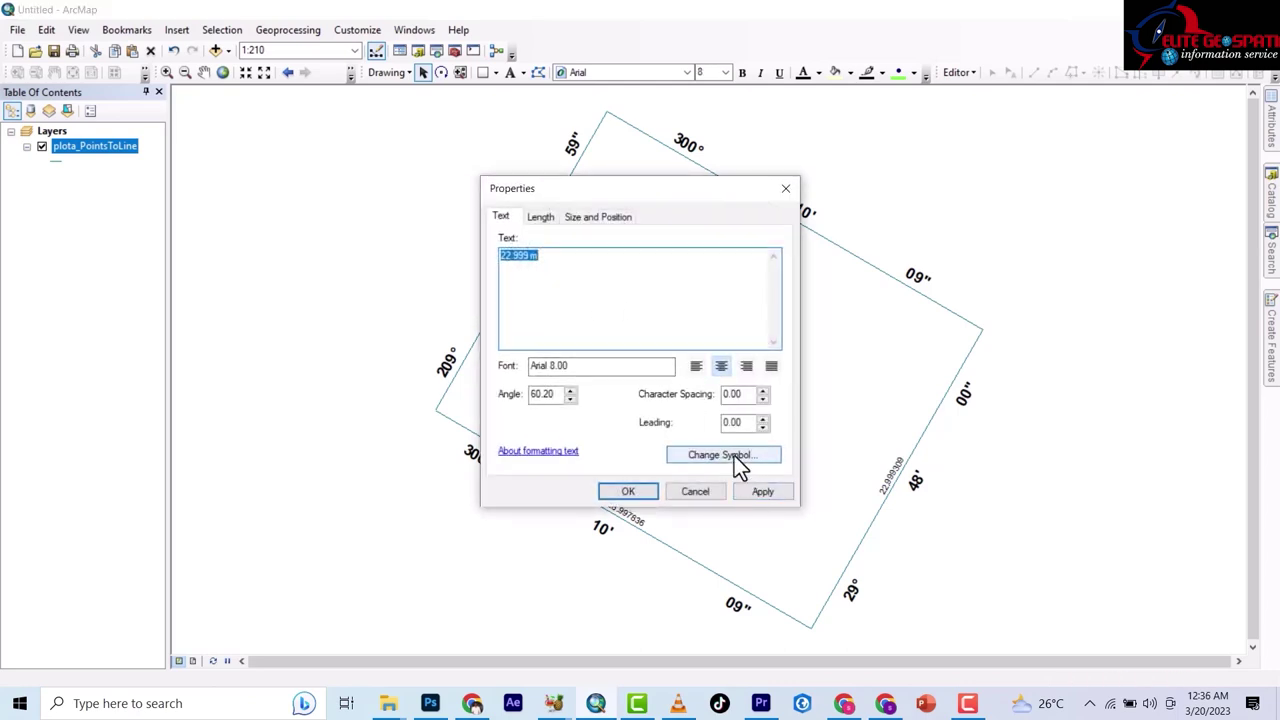
{"action": "left_click", "coordinate": [734, 456]}
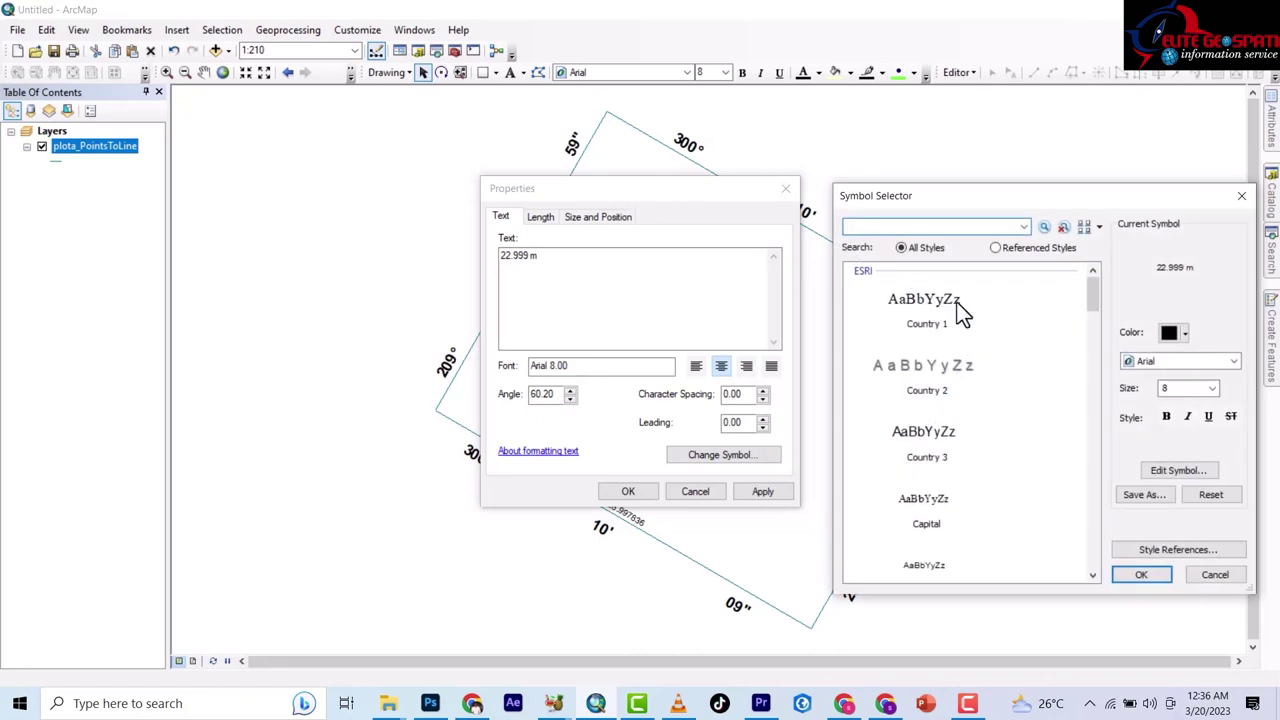
{"action": "left_click", "coordinate": [1212, 388]}
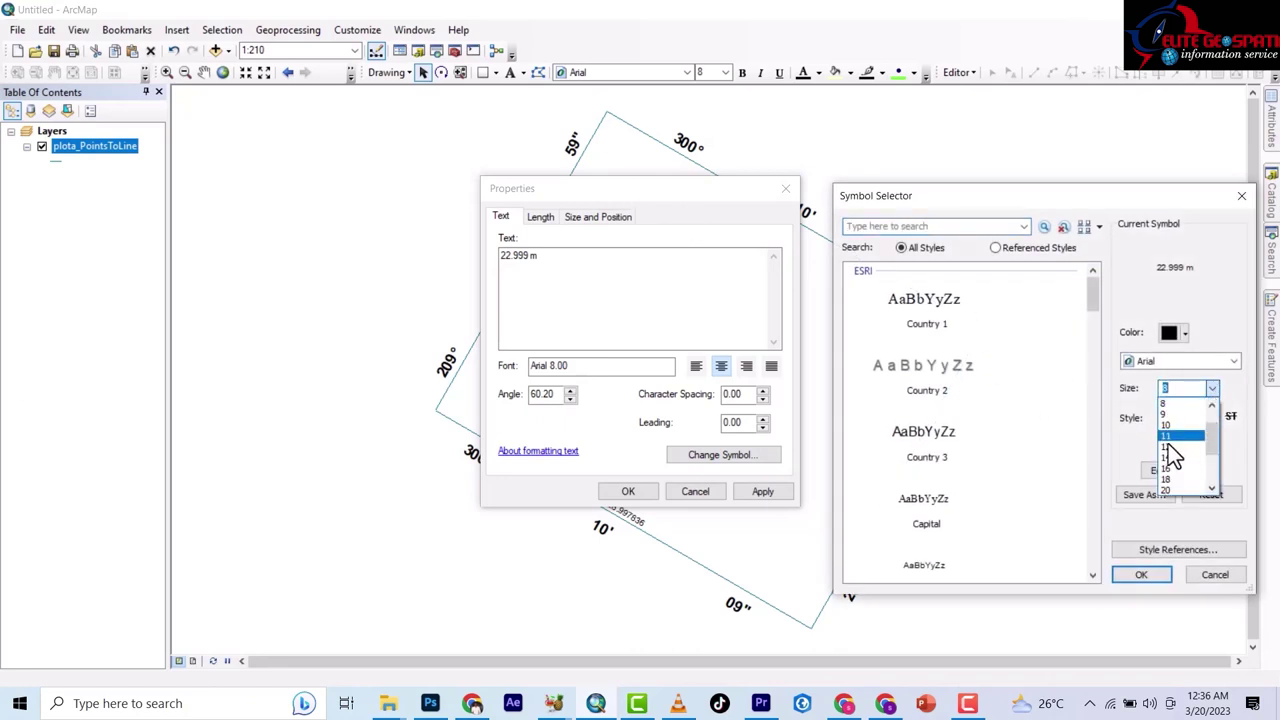
{"action": "left_click", "coordinate": [1167, 468]}
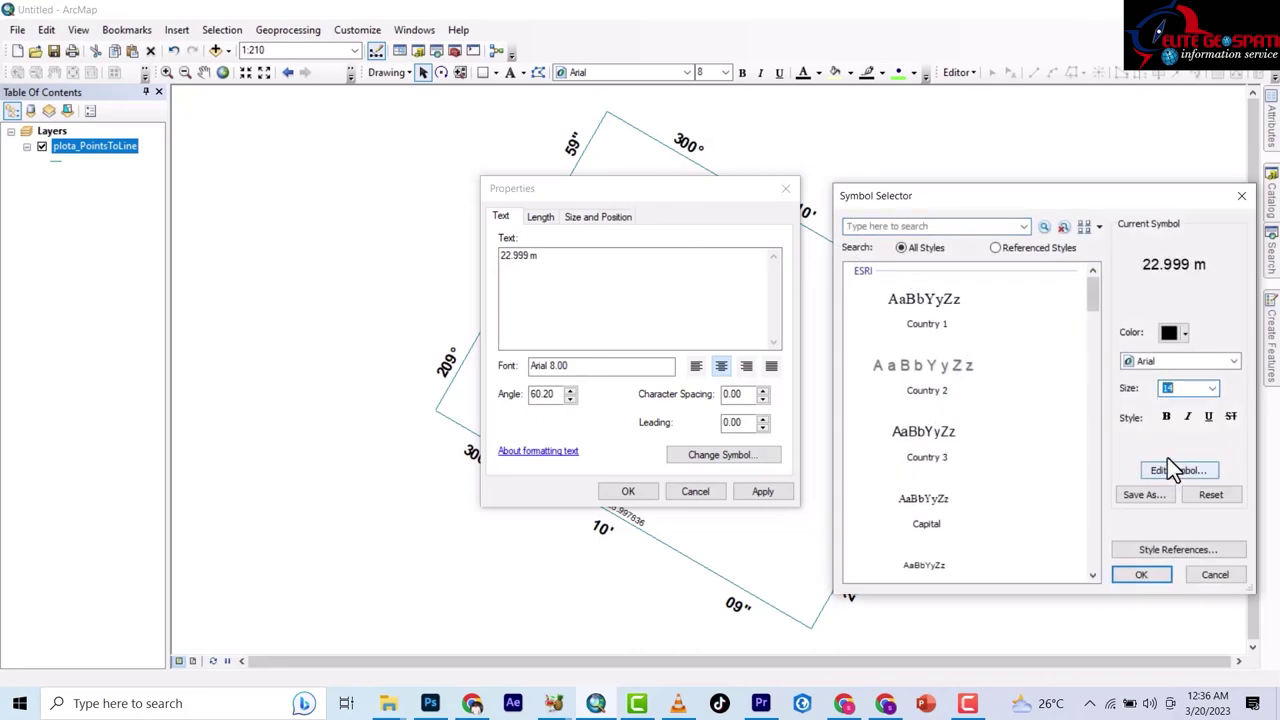
{"action": "left_click", "coordinate": [1142, 575]}
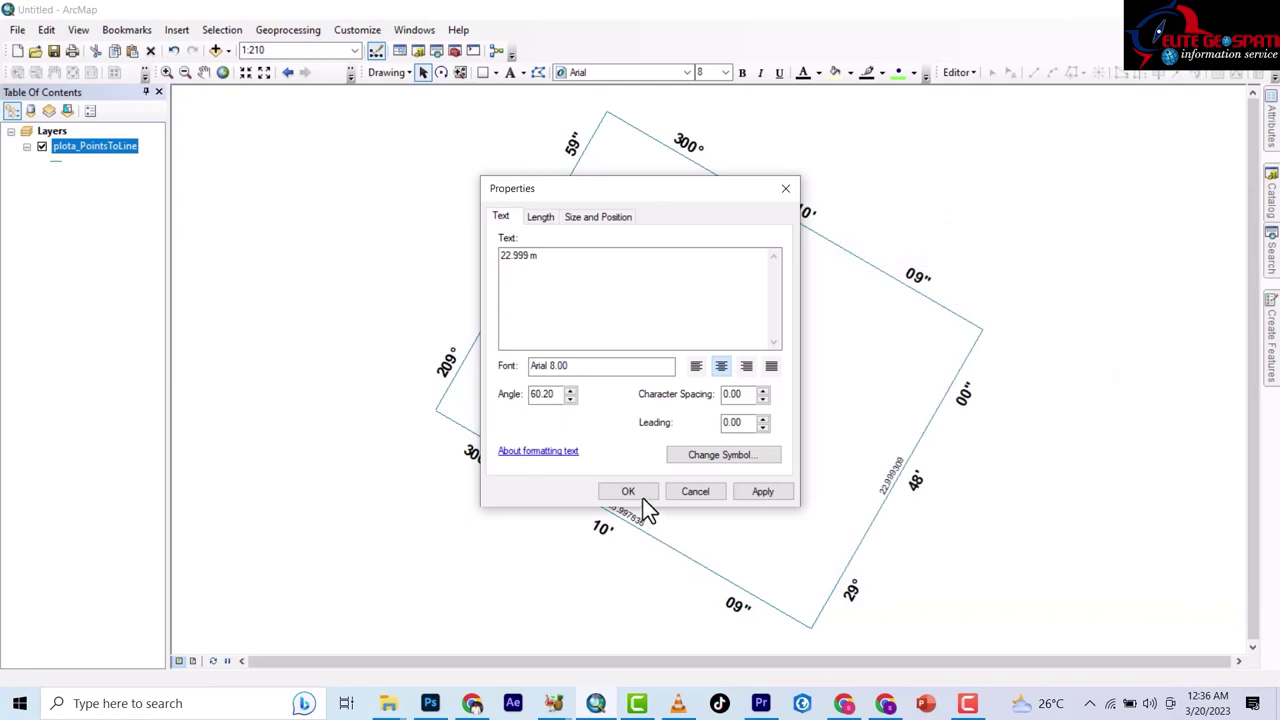
{"action": "left_click", "coordinate": [642, 499]}
{"action": "left_click_drag", "start_coordinate": [537, 262], "coordinate": [544, 278]}
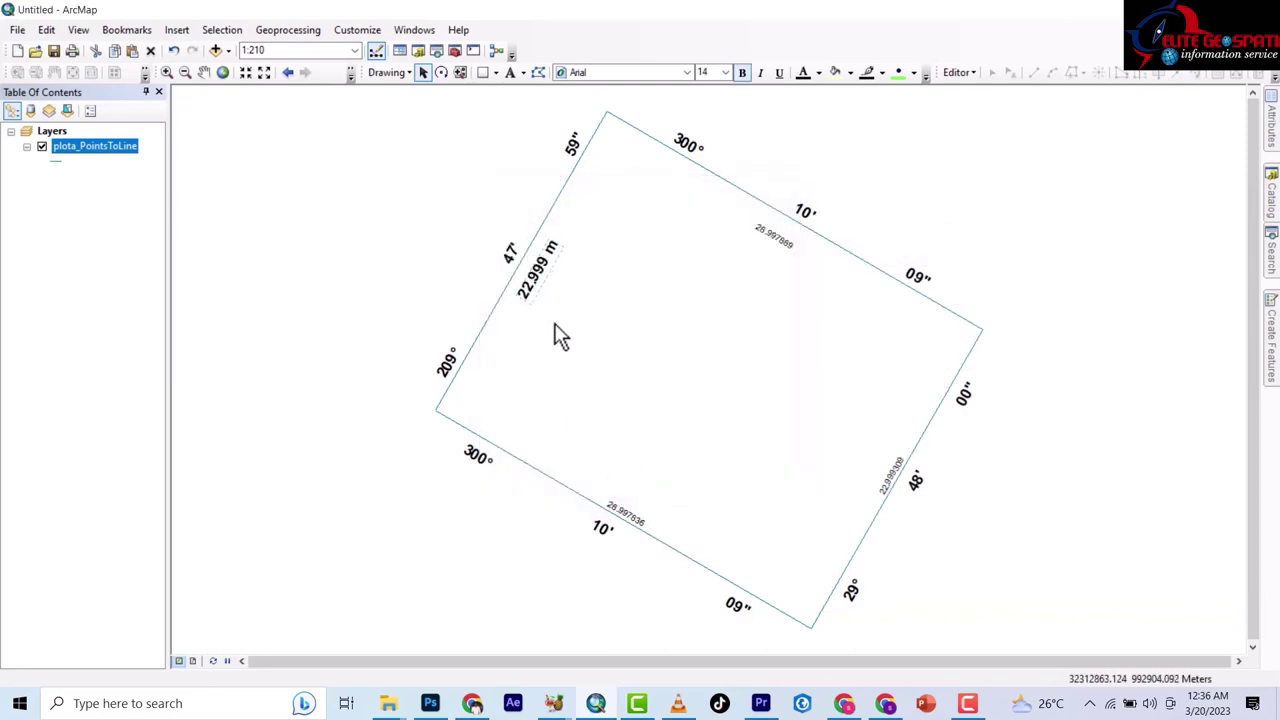
{"action": "left_click", "coordinate": [771, 240]}
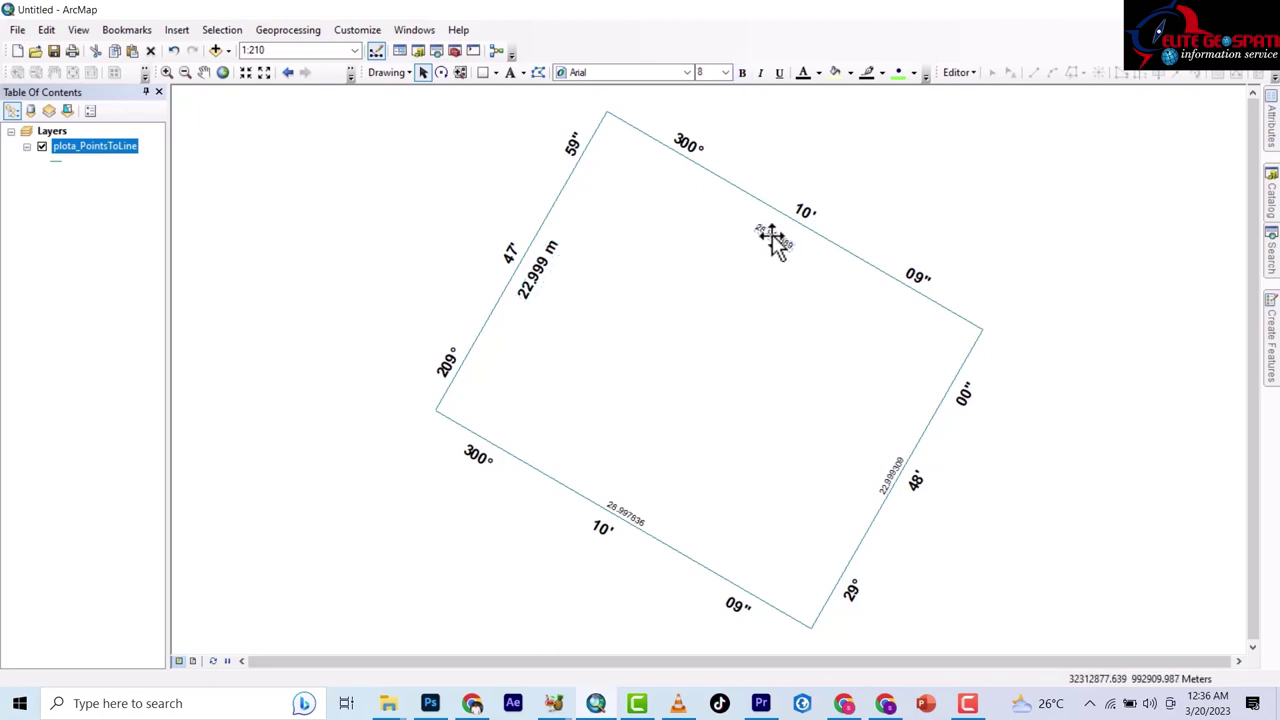
Change the top edge length label to 28.998 and style it 14-point bold.
{"action": "double_click", "coordinate": [771, 240]}
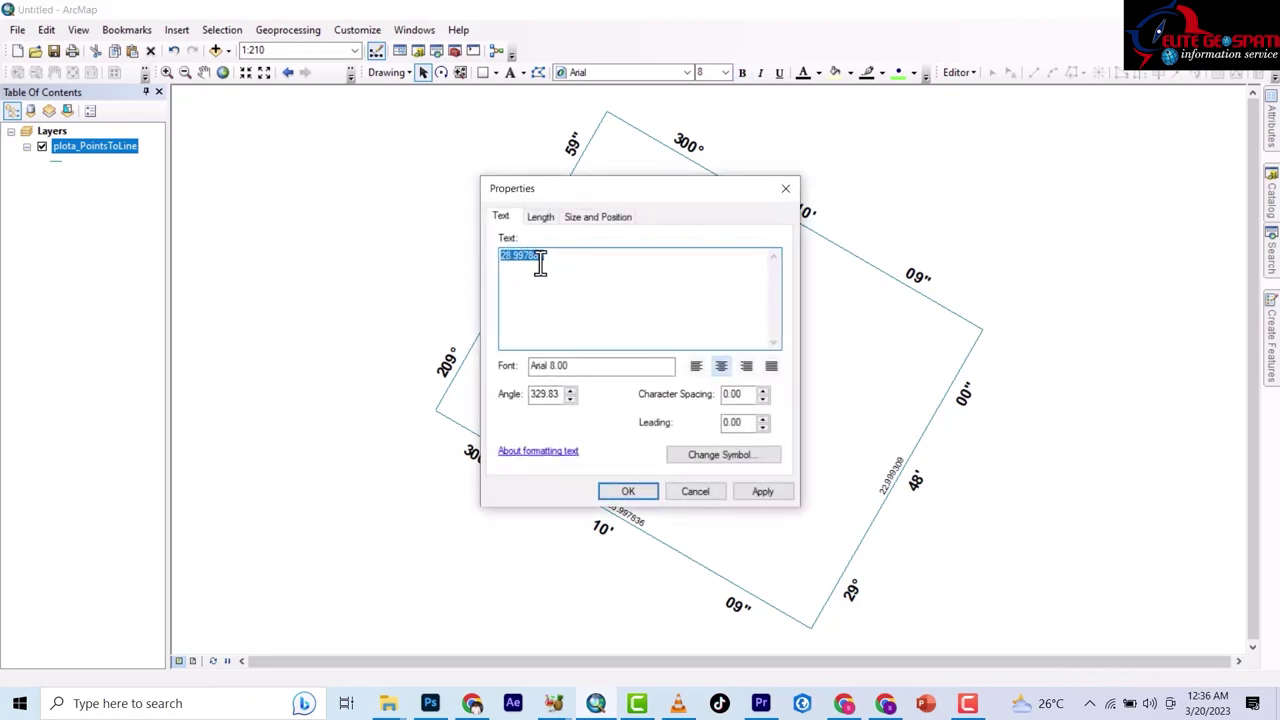
{"action": "left_click", "coordinate": [550, 258]}
{"action": "left_click", "coordinate": [733, 454]}
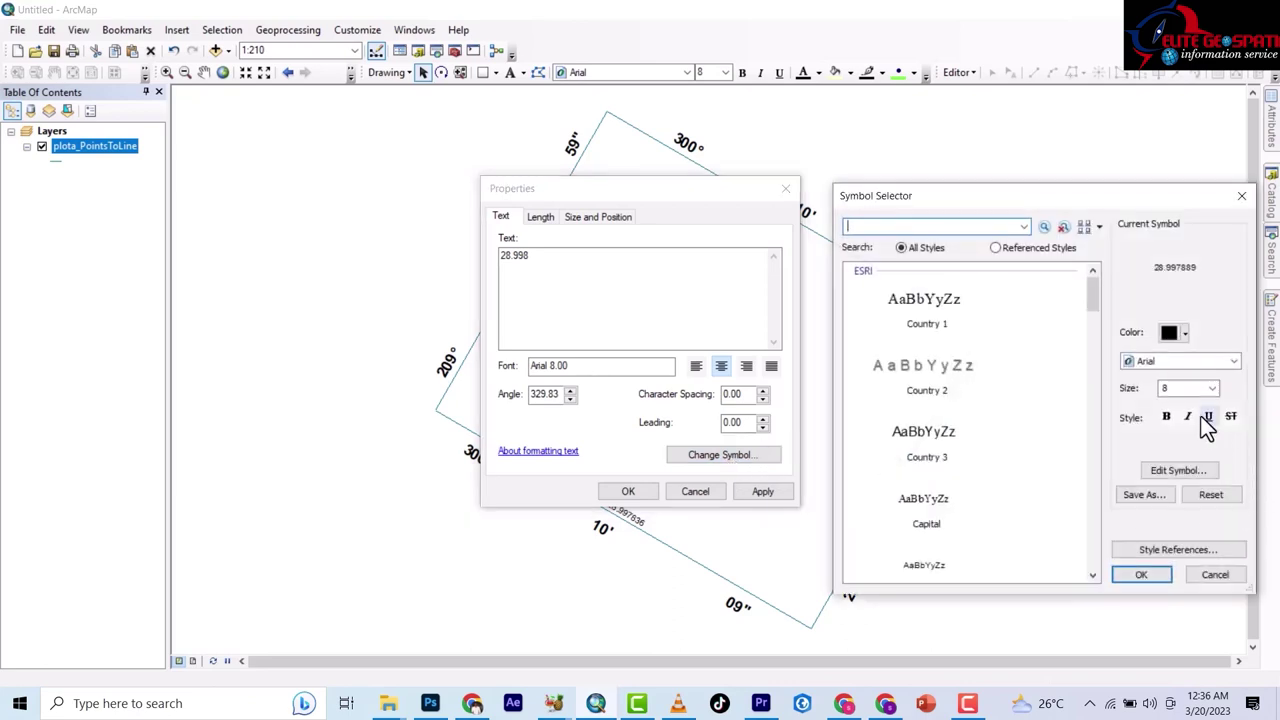
{"action": "left_click", "coordinate": [1212, 388]}
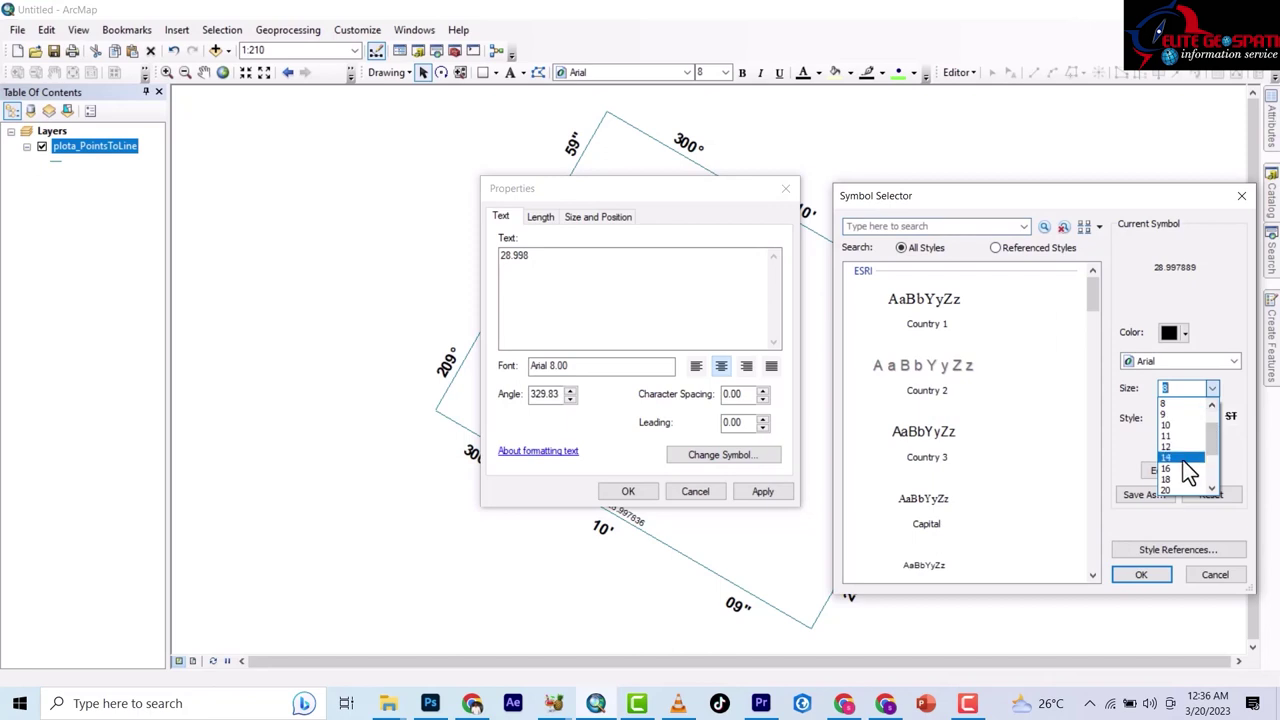
{"action": "left_click", "coordinate": [1180, 457]}
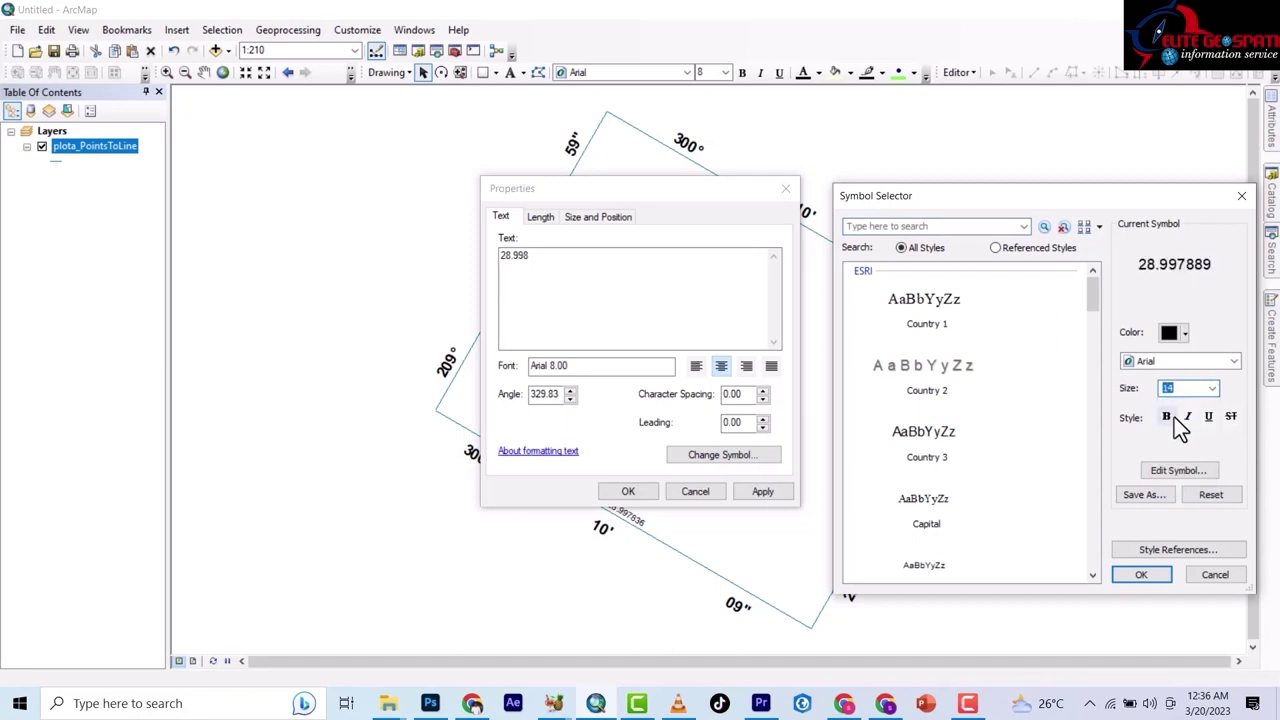
{"action": "left_click", "coordinate": [1168, 416]}
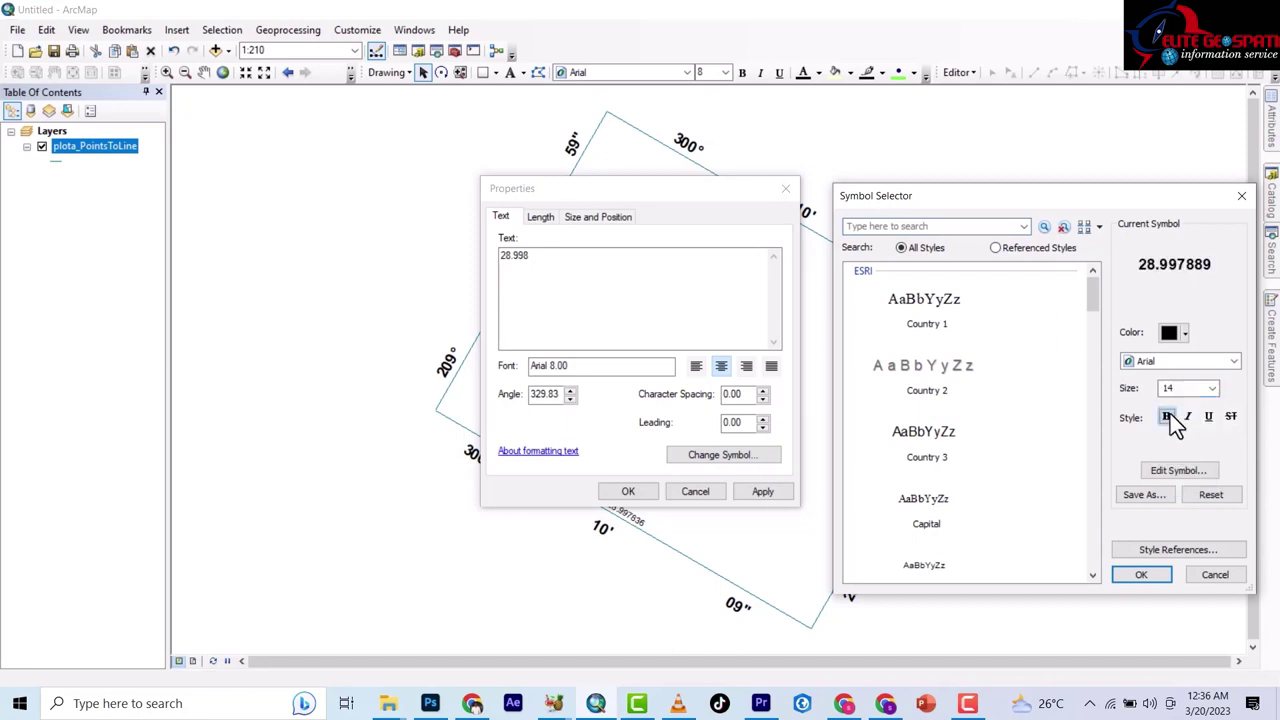
{"action": "left_click", "coordinate": [1143, 577]}
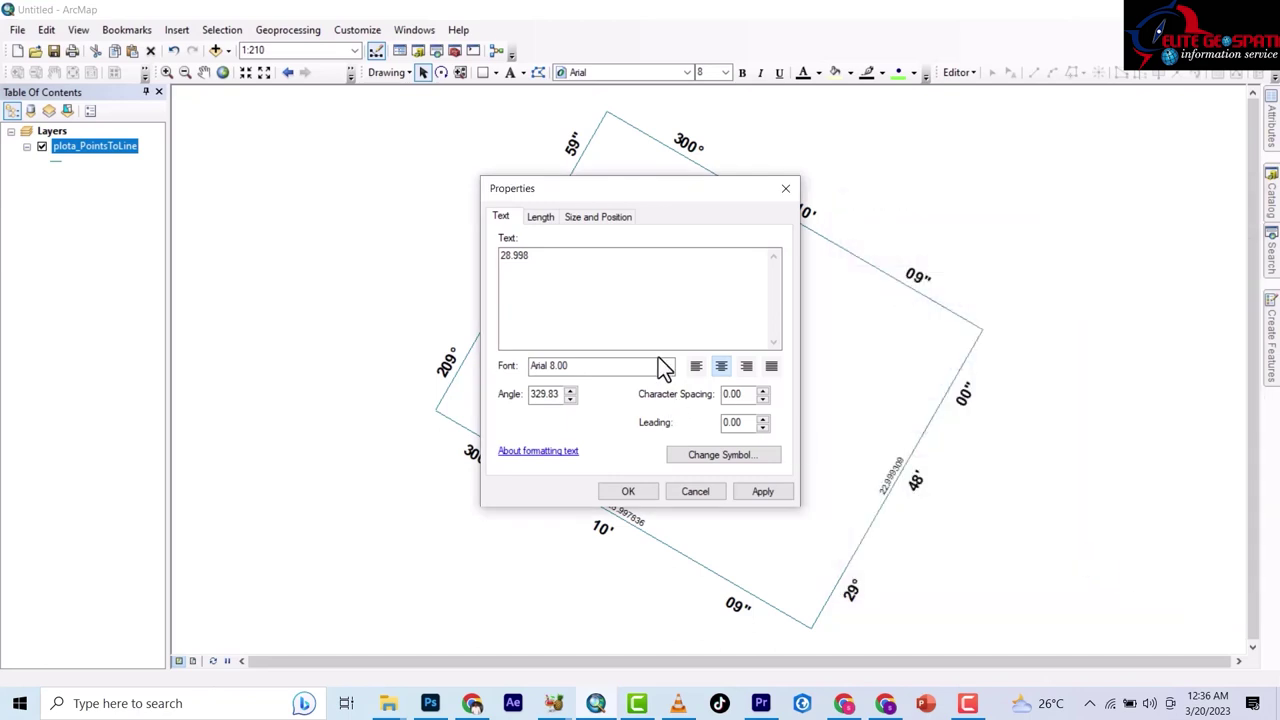
{"action": "left_click", "coordinate": [628, 491]}
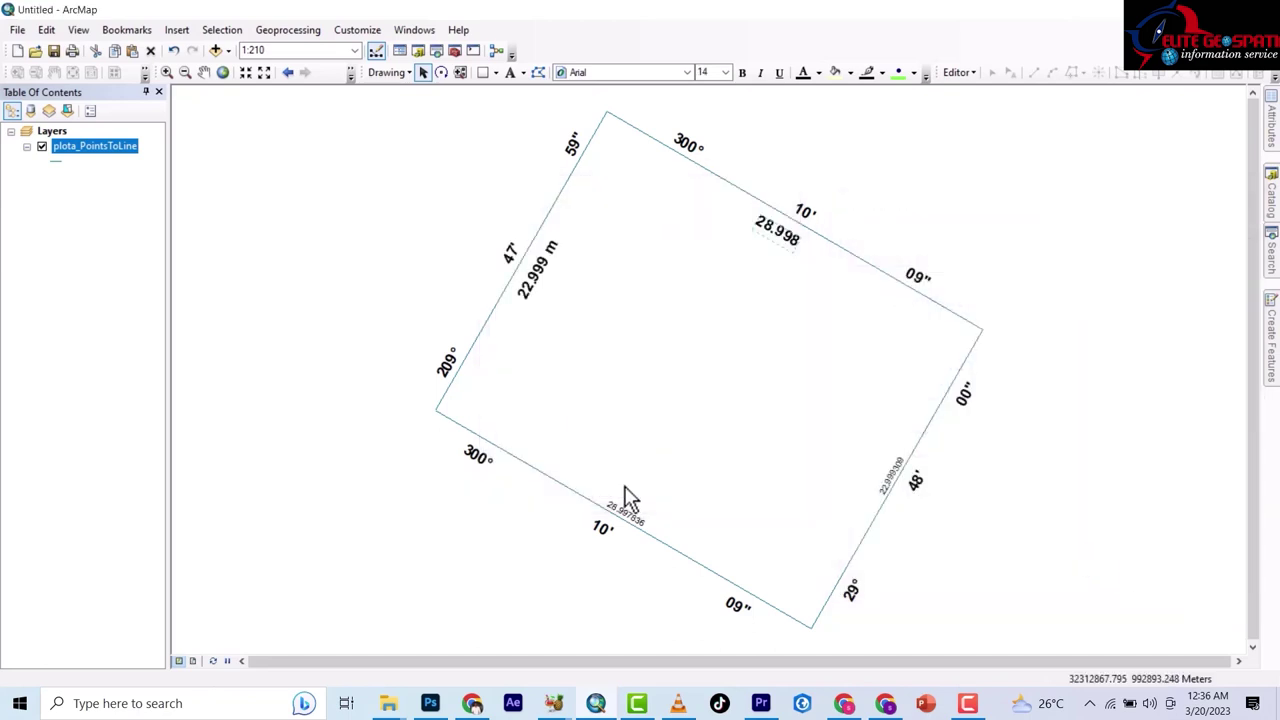
Edit the top label to read 28.998 M and the left label to 22.999 M.
{"action": "double_click", "coordinate": [777, 228]}
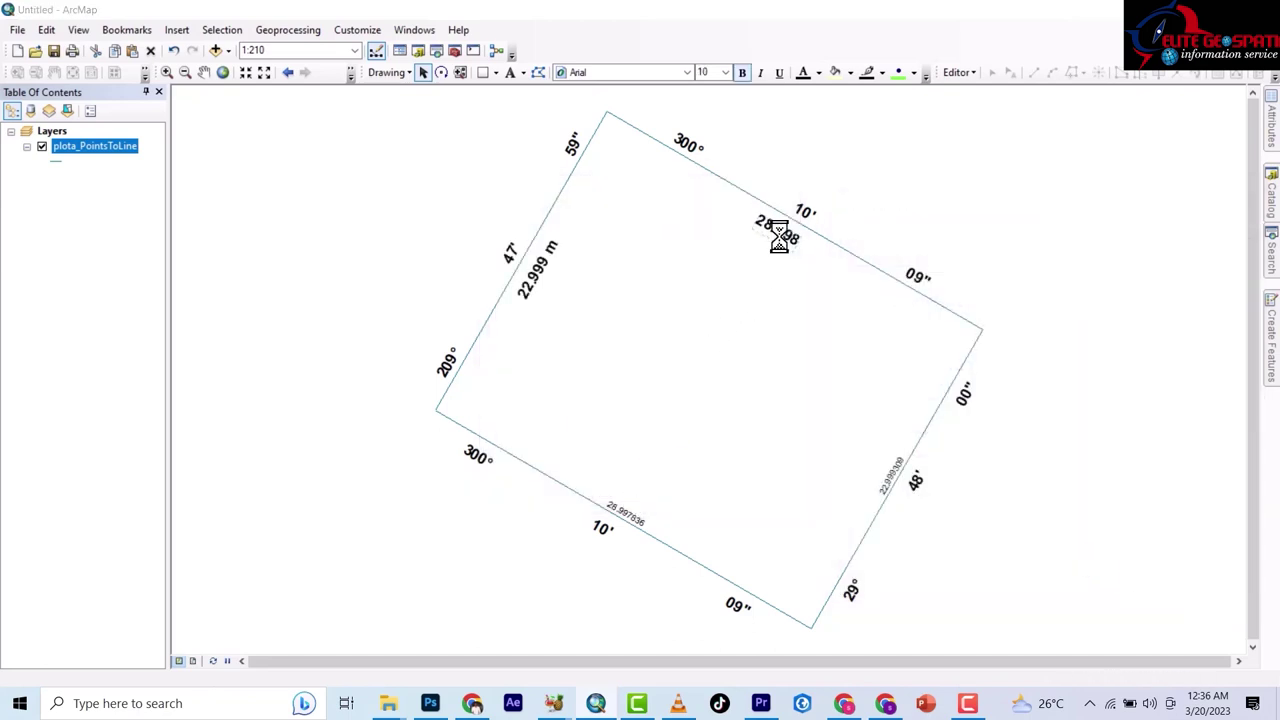
{"action": "left_click", "coordinate": [537, 257]}
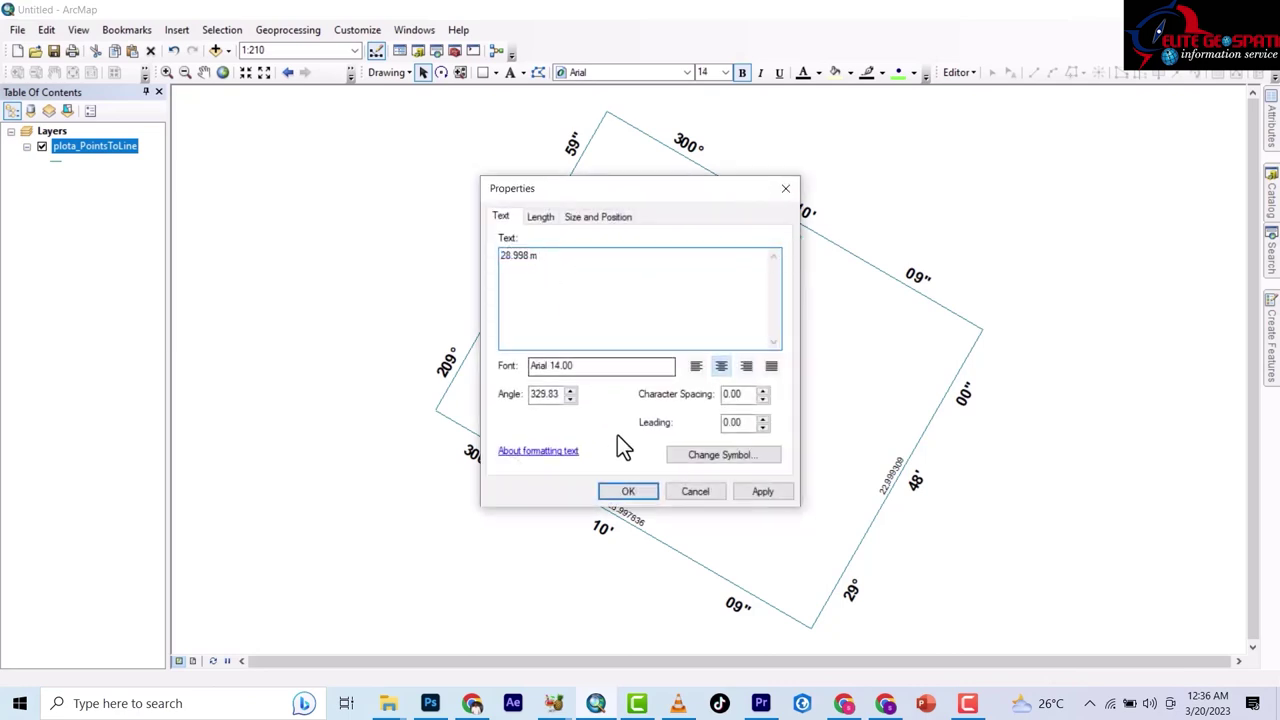
{"action": "left_click", "coordinate": [630, 490]}
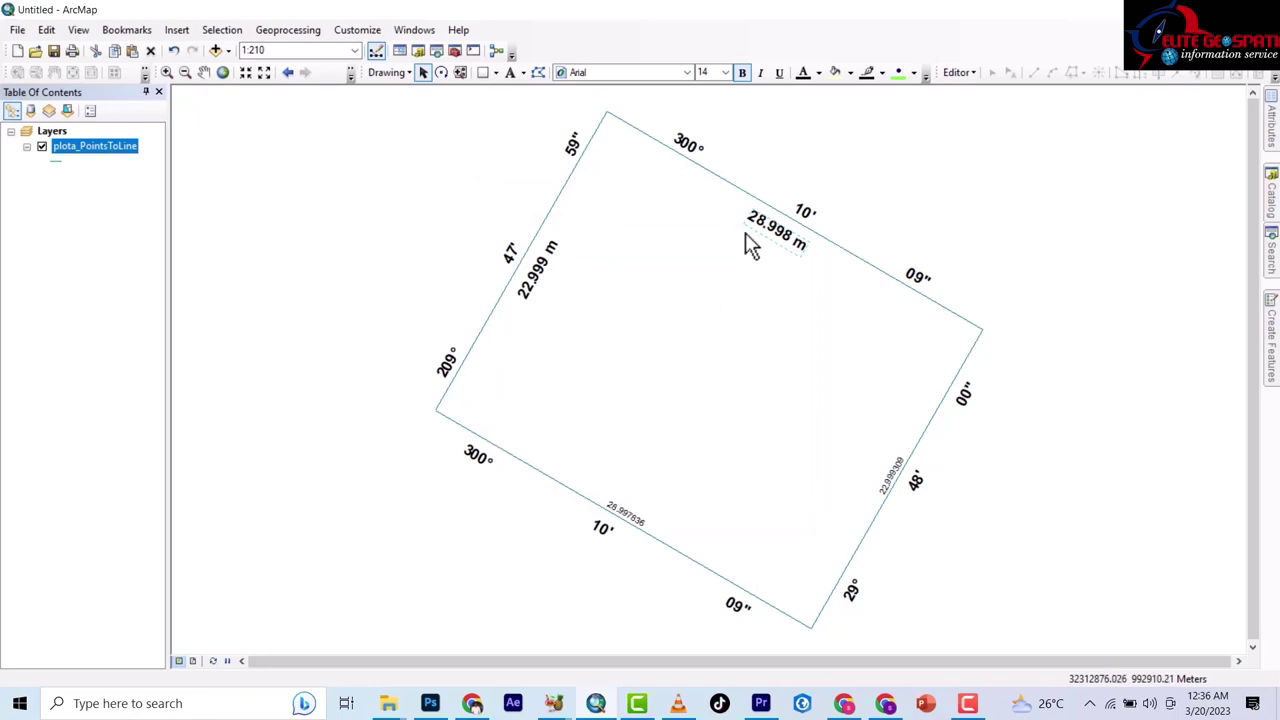
{"action": "double_click", "coordinate": [806, 245]}
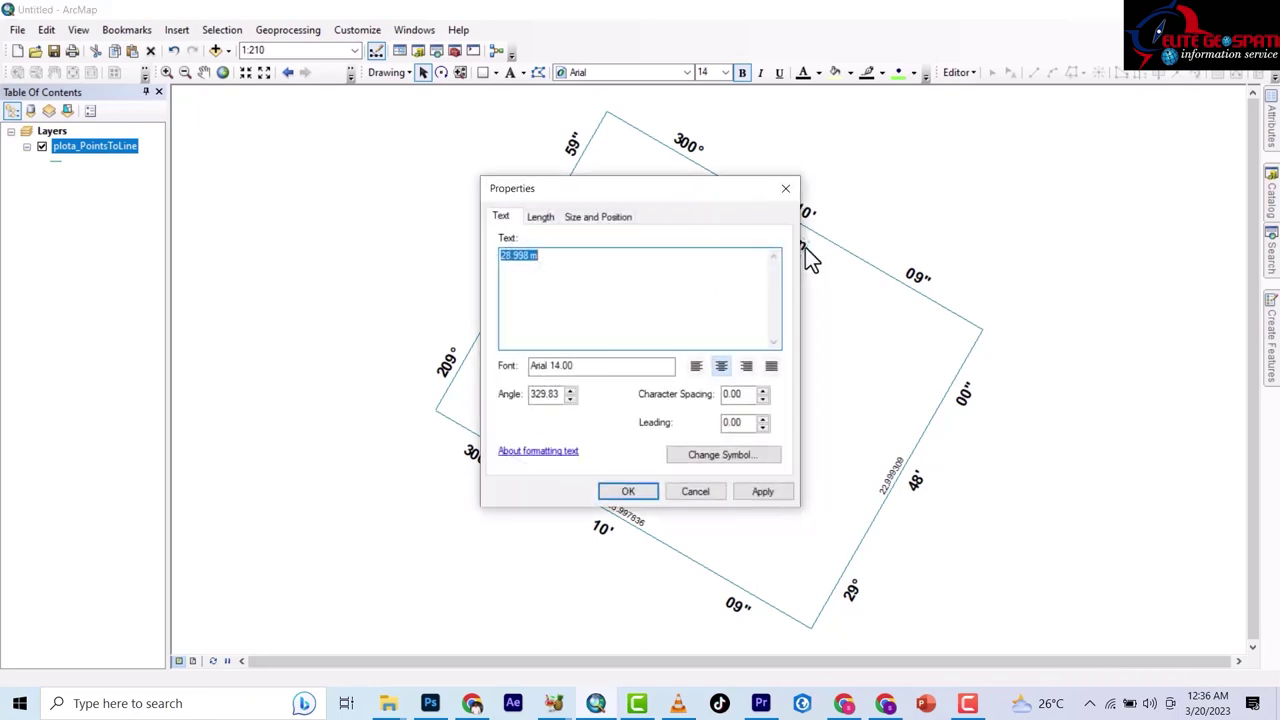
{"action": "left_click", "coordinate": [547, 259]}
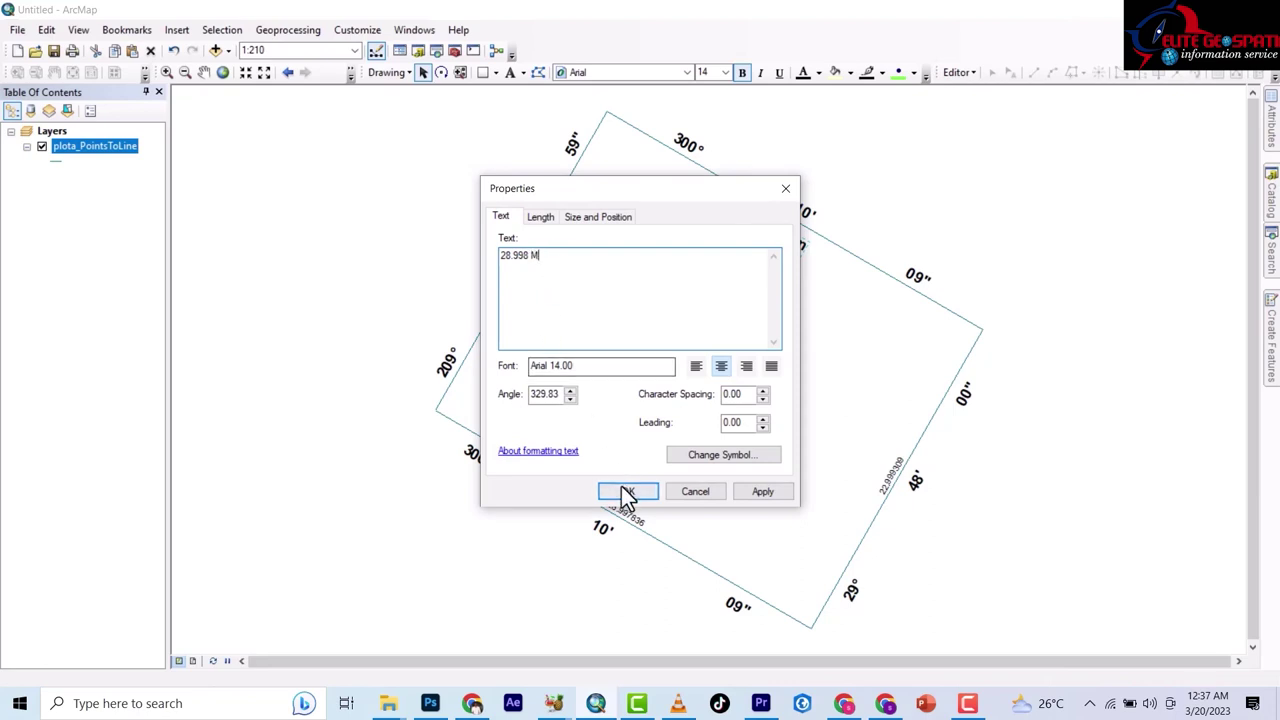
{"action": "left_click", "coordinate": [622, 491]}
{"action": "double_click", "coordinate": [550, 255]}
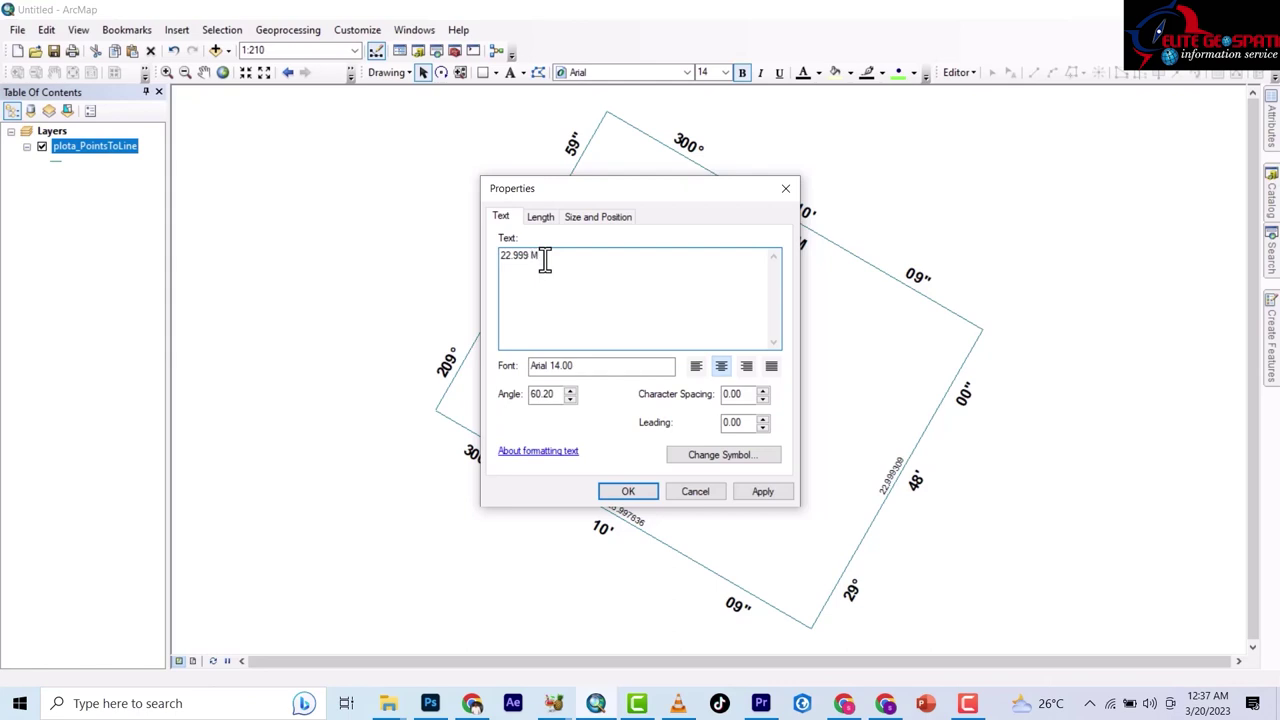
{"action": "left_click", "coordinate": [626, 491]}
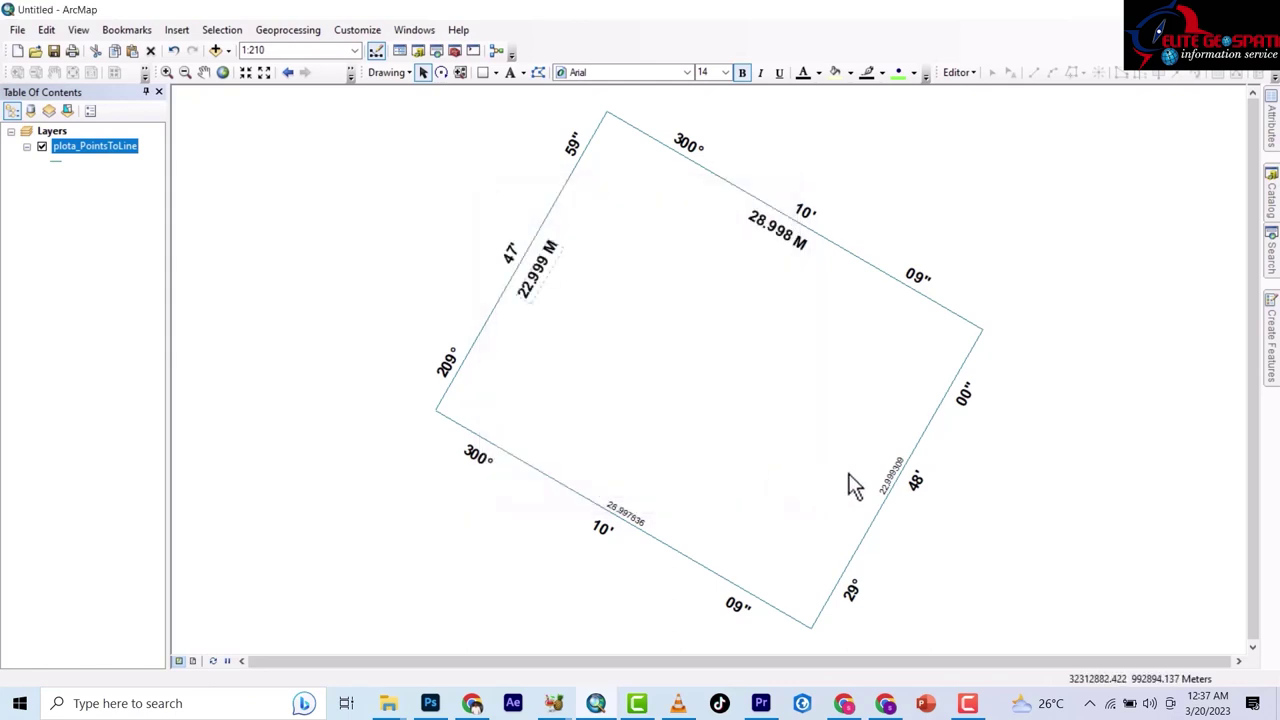
Change the right edge length label to 22.999 M in 14-point bold and nudge it along the edge.
{"action": "scroll", "coordinate": [900, 490], "scroll_direction": "down", "scroll_amount": 3}
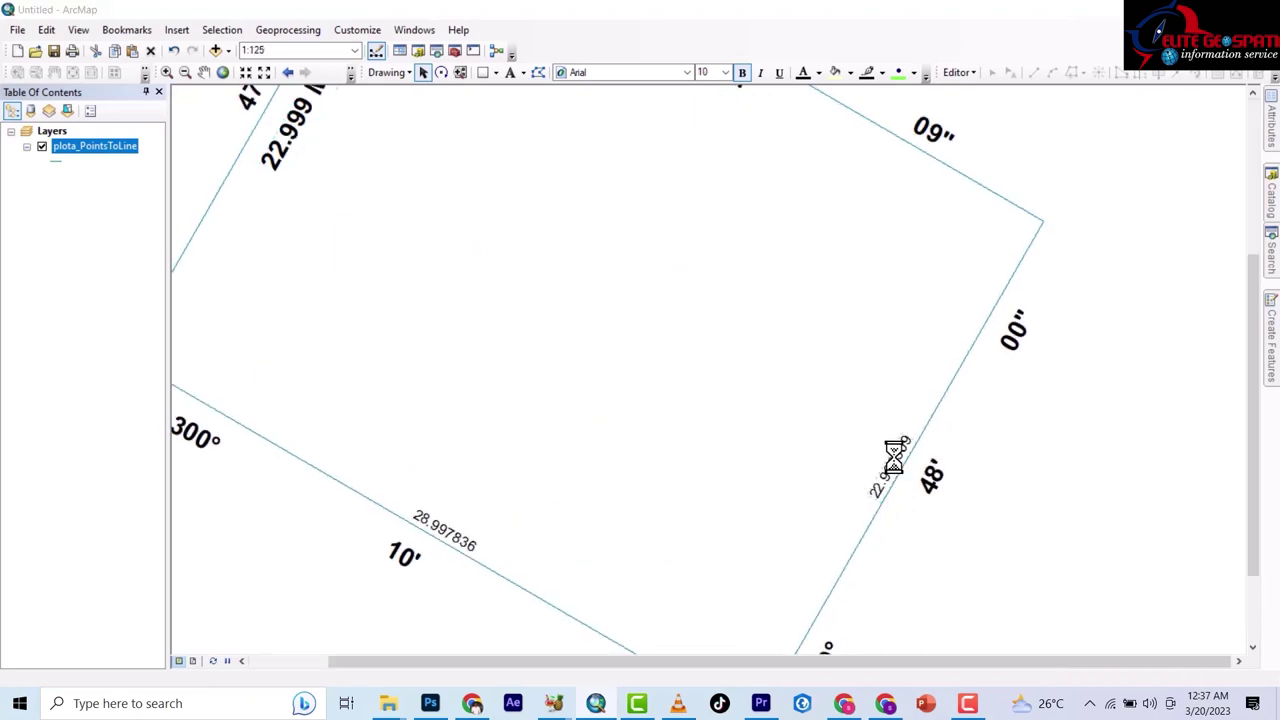
{"action": "double_click", "coordinate": [895, 455]}
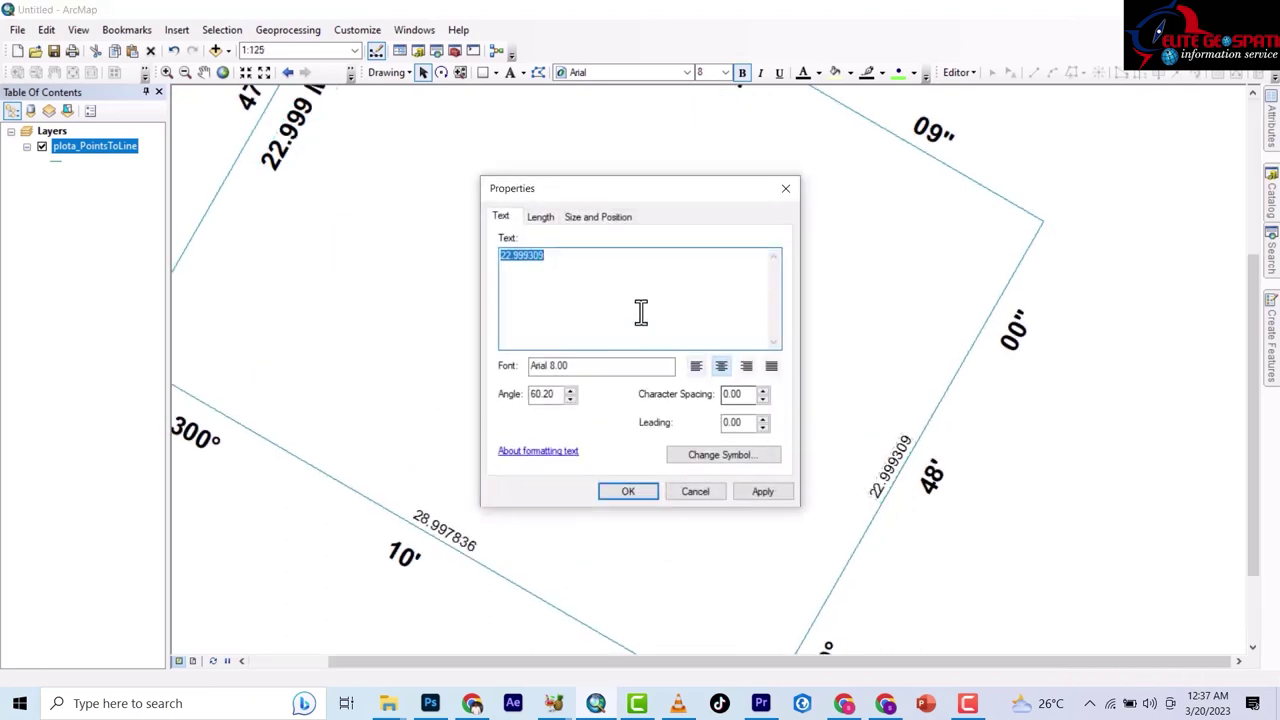
{"action": "left_click", "coordinate": [550, 258]}
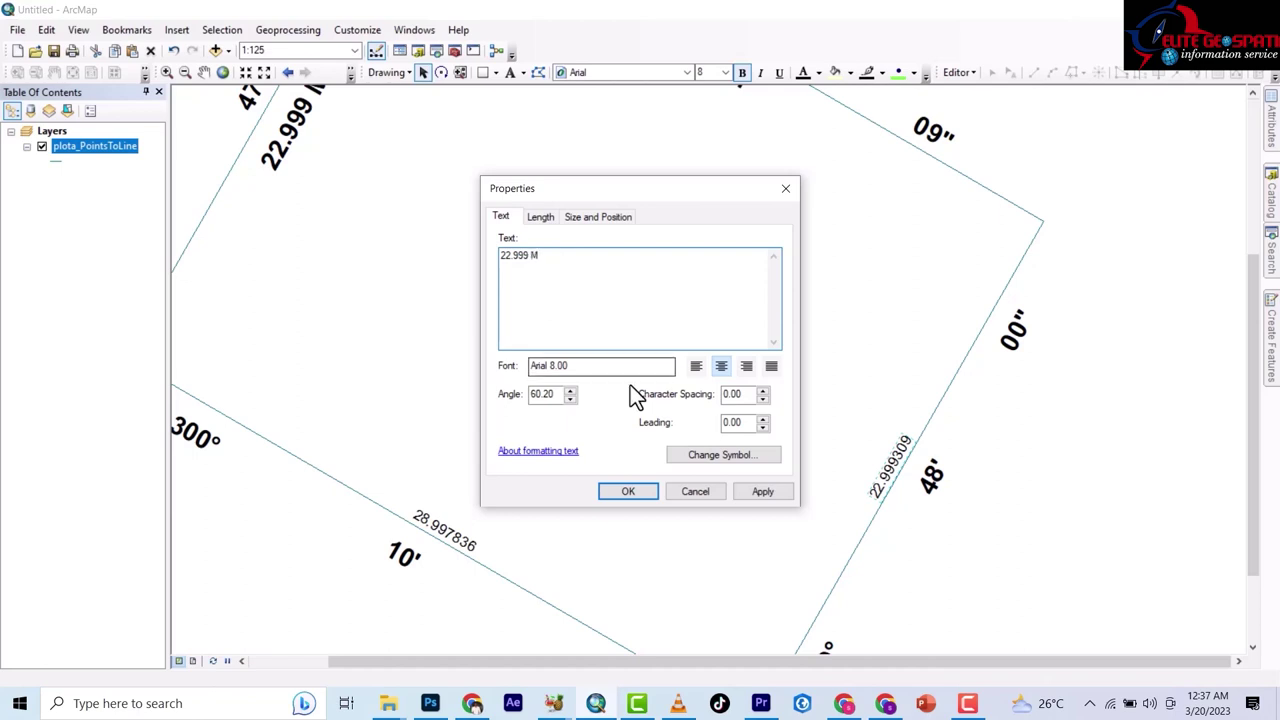
{"action": "left_click", "coordinate": [733, 455]}
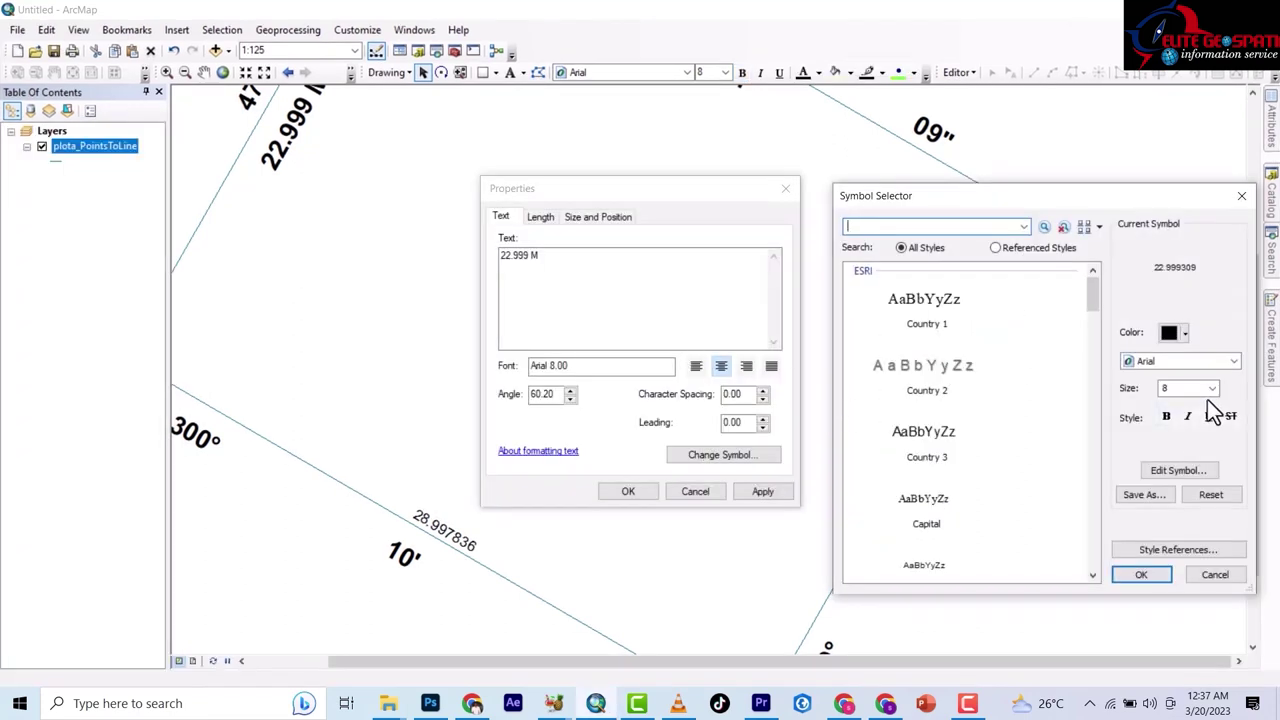
{"action": "left_click", "coordinate": [1213, 386]}
{"action": "left_click", "coordinate": [1174, 454]}
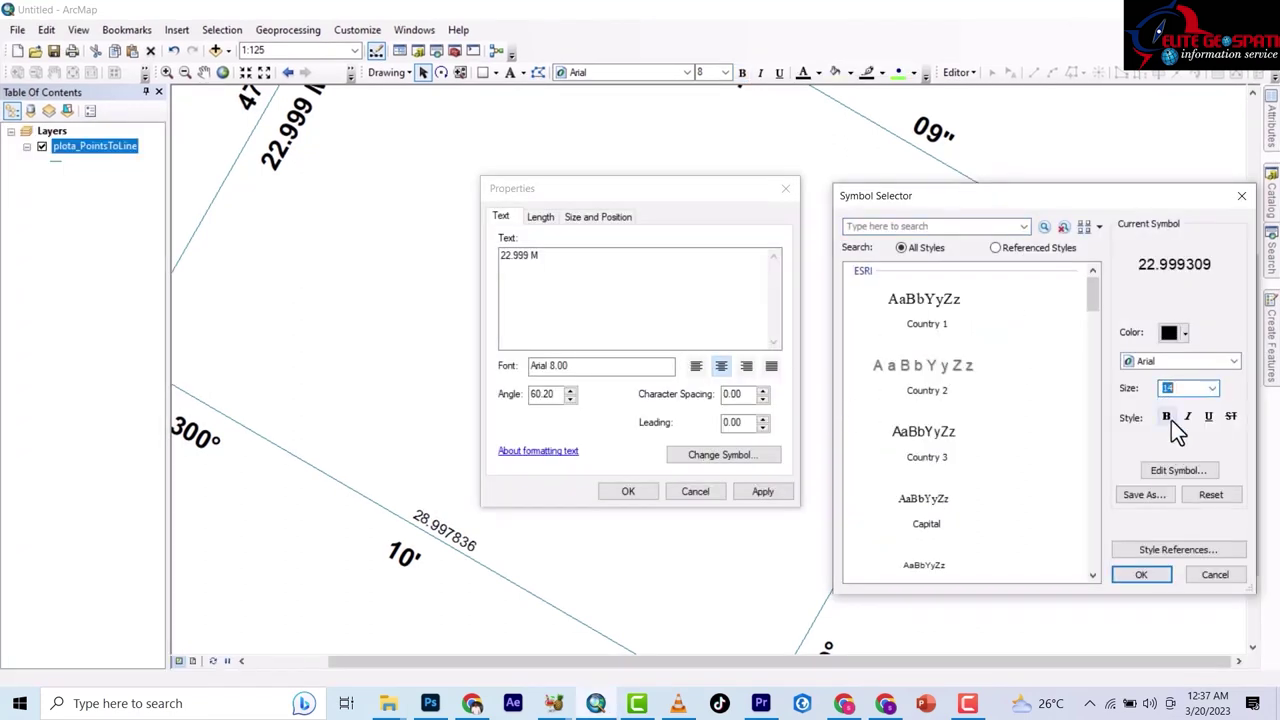
{"action": "left_click", "coordinate": [1167, 417]}
{"action": "left_click", "coordinate": [1143, 574]}
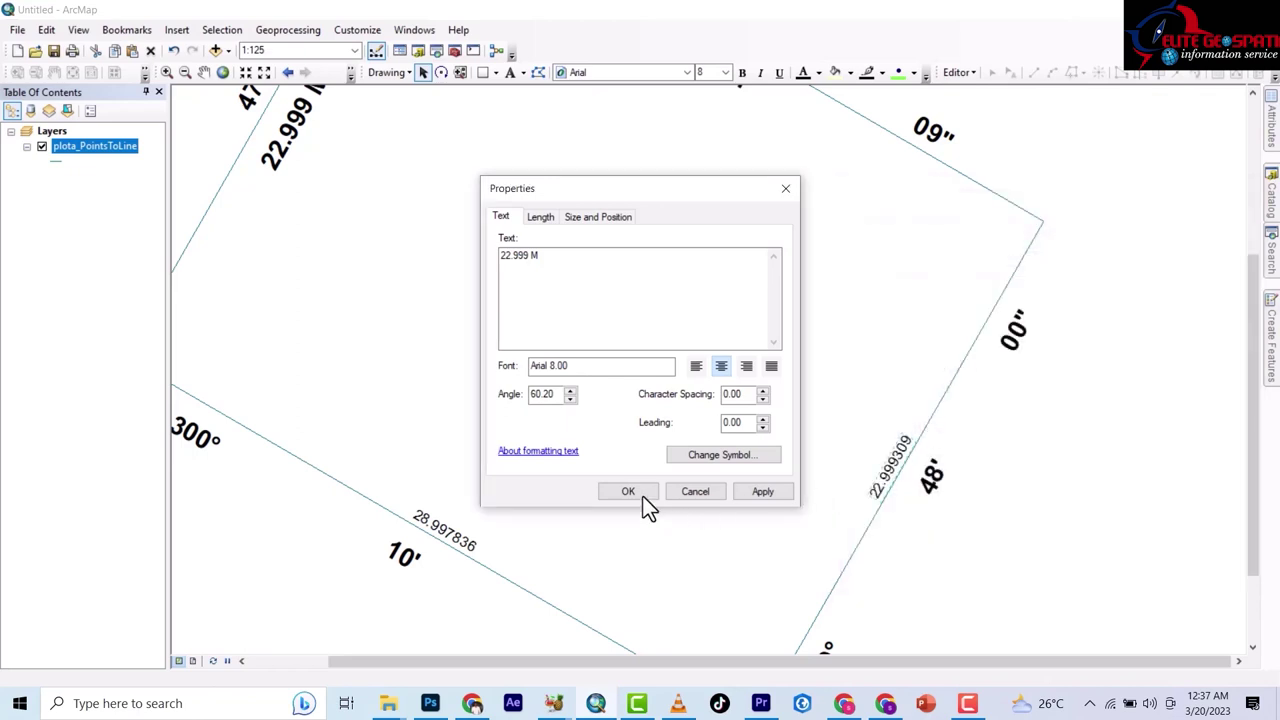
{"action": "left_click", "coordinate": [627, 491]}
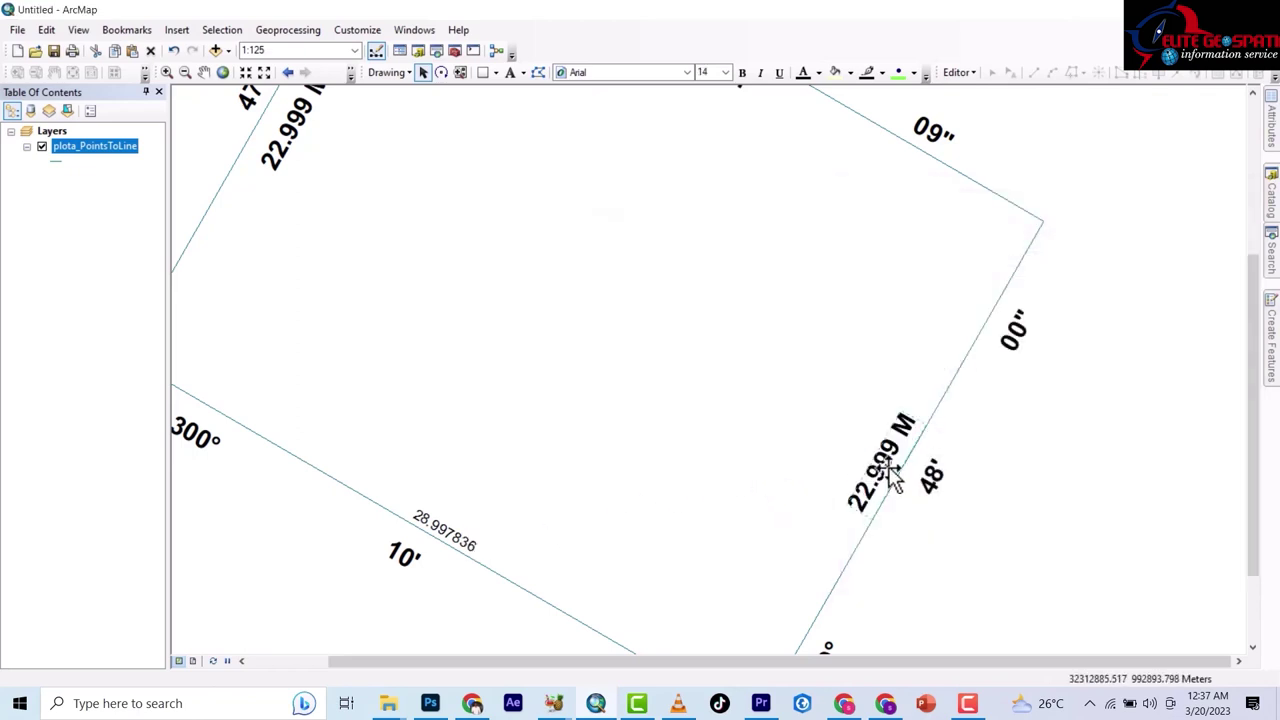
{"action": "left_click_drag", "start_coordinate": [893, 478], "coordinate": [880, 464]}
Style the bottom edge length label as 14-point bold text.
{"action": "double_click", "coordinate": [456, 538]}
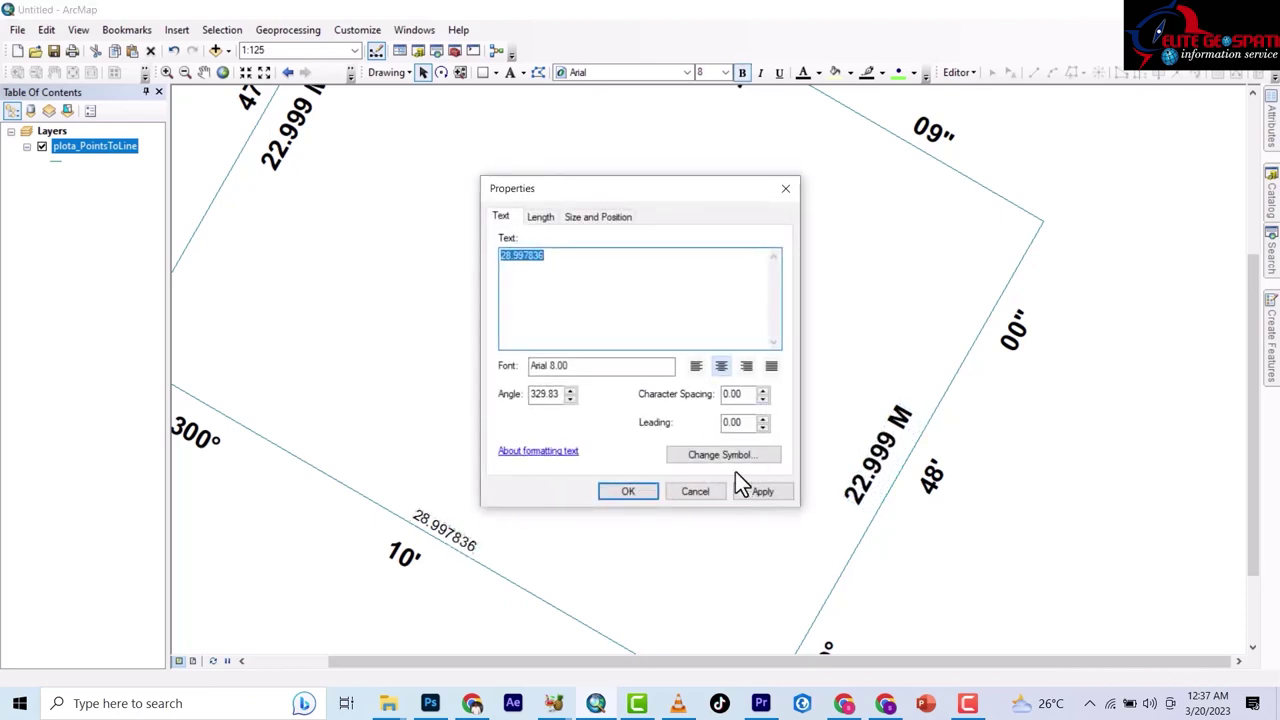
{"action": "left_click", "coordinate": [733, 454]}
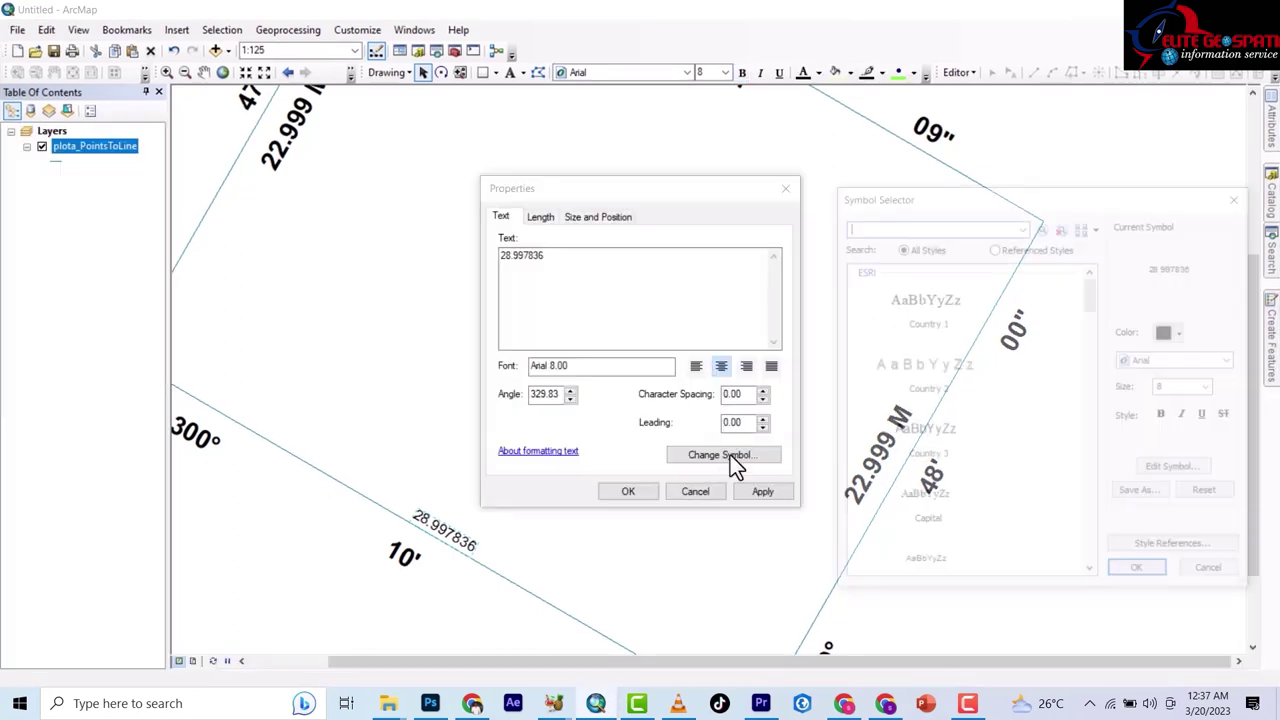
{"action": "left_click", "coordinate": [1212, 388]}
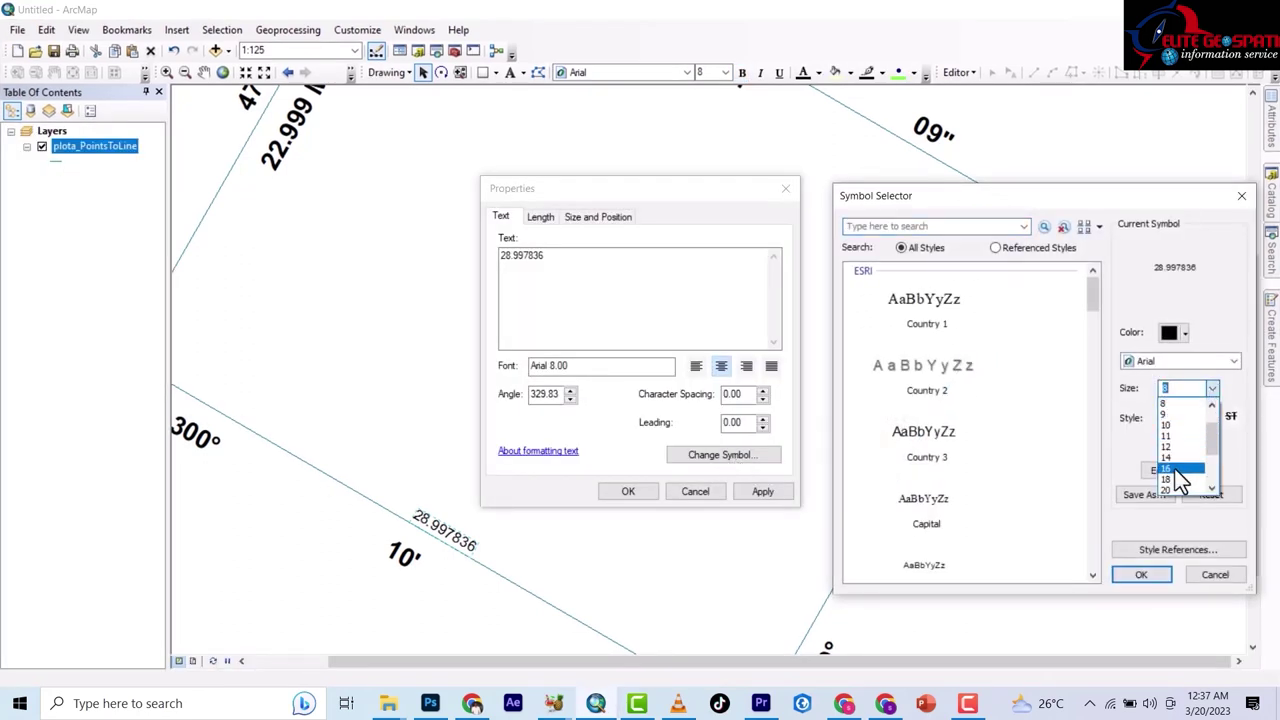
{"action": "left_click", "coordinate": [1180, 458]}
{"action": "left_click", "coordinate": [1166, 416]}
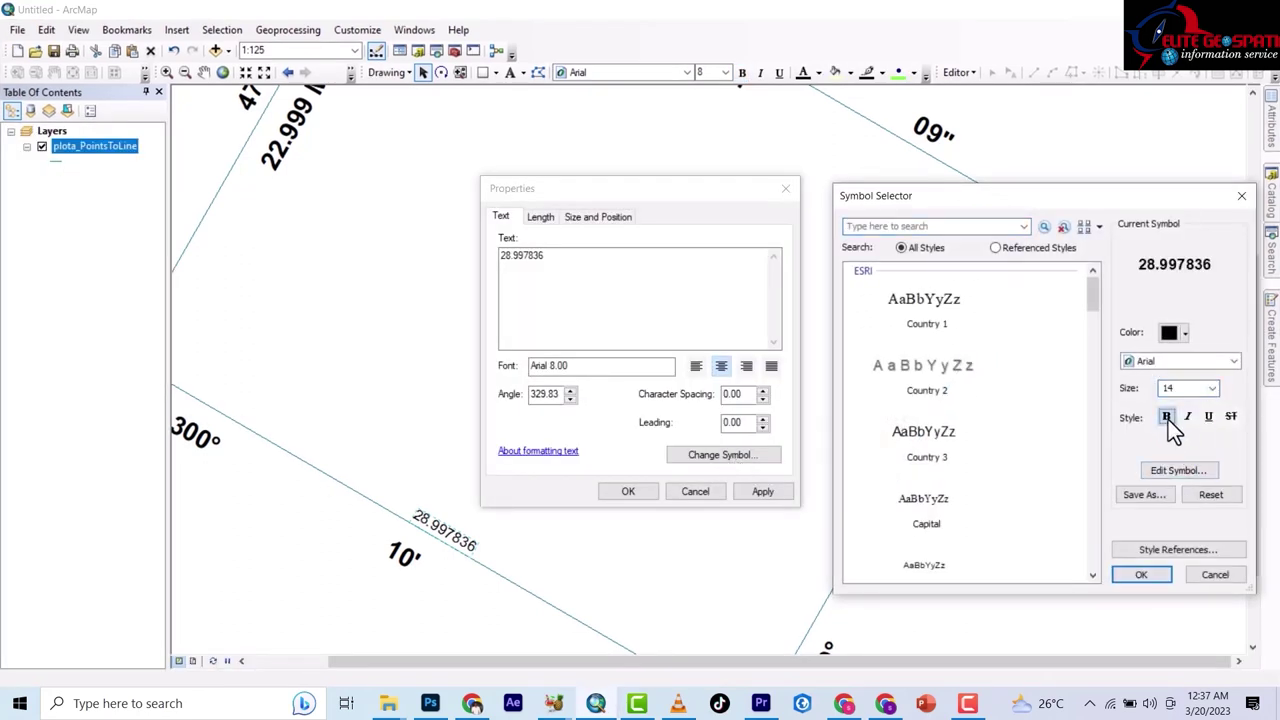
{"action": "left_click", "coordinate": [1145, 574]}
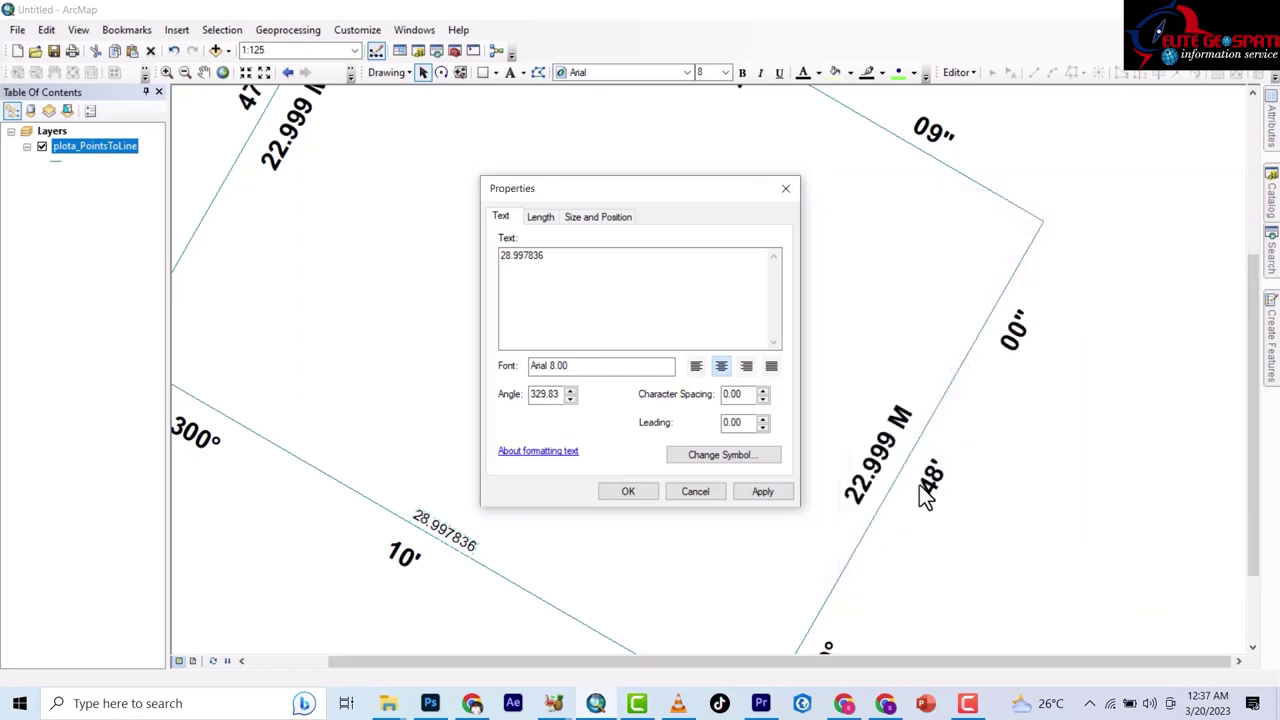
{"action": "left_click", "coordinate": [628, 491]}
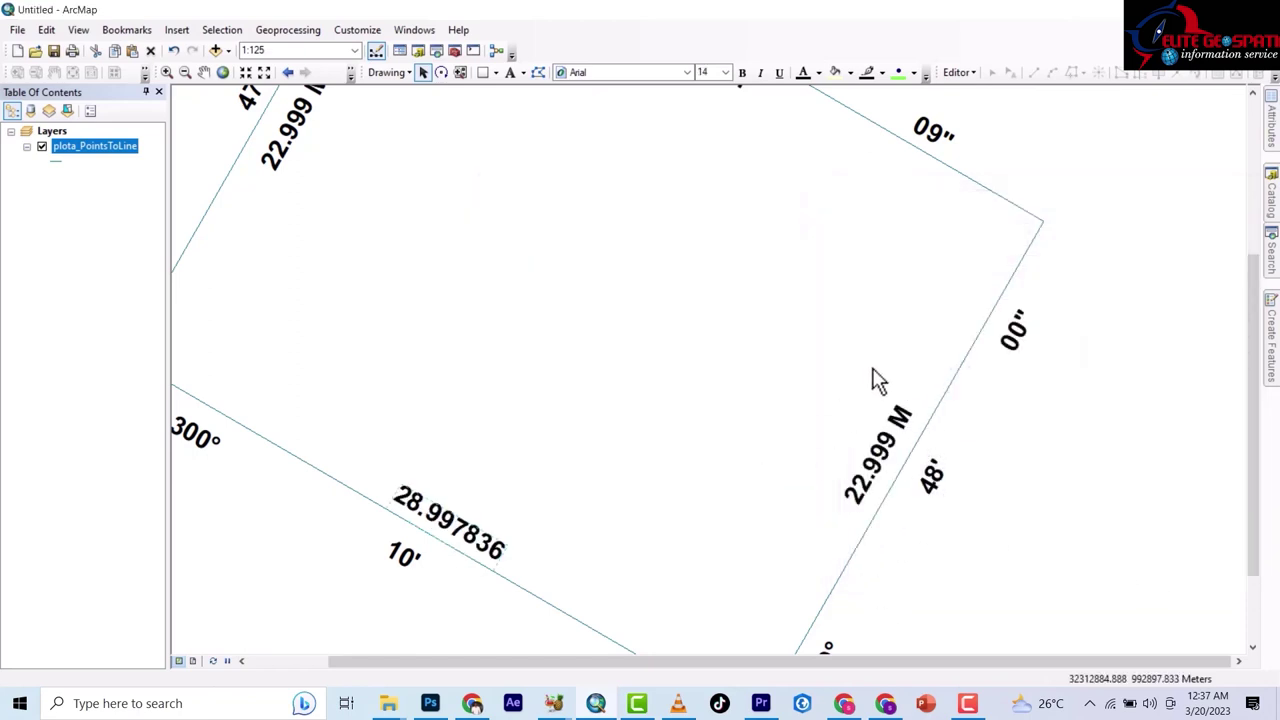
Change the bottom label text to 28.998 M, drag it onto the bottom edge, and switch to Layout View.
{"action": "double_click", "coordinate": [480, 537]}
{"action": "left_click", "coordinate": [551, 263]}
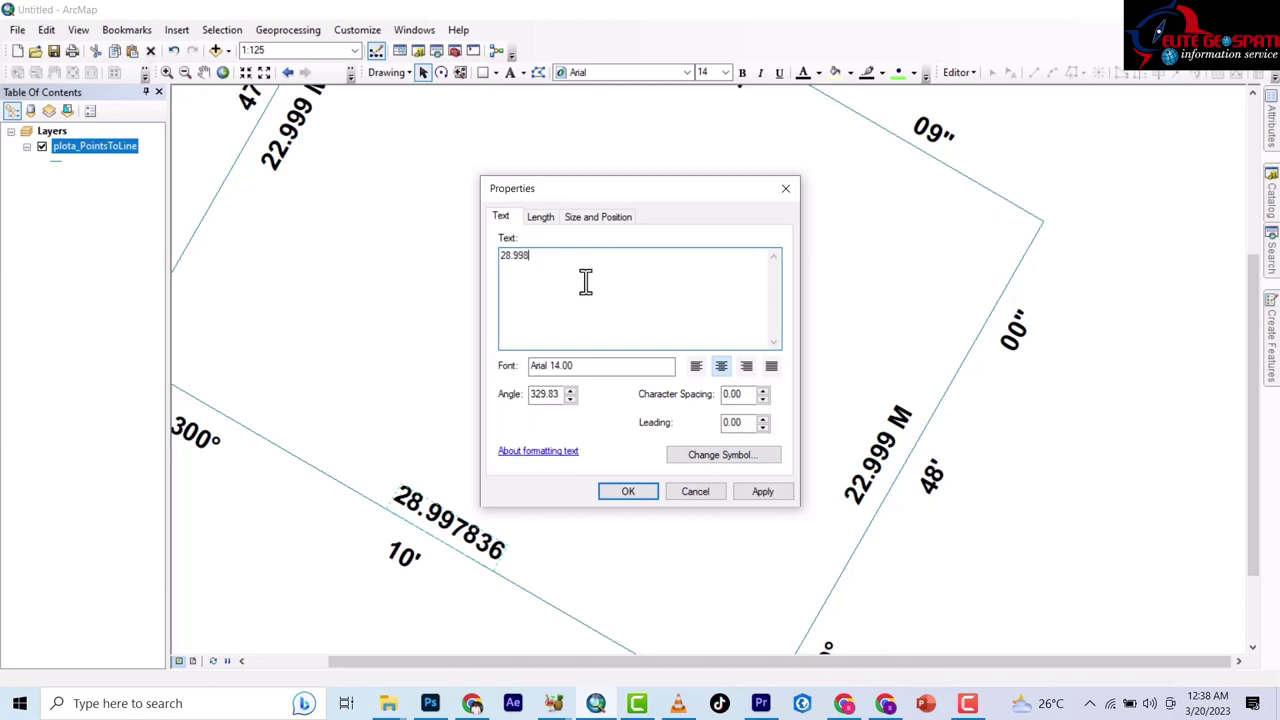
{"action": "left_click", "coordinate": [620, 491]}
{"action": "scroll", "coordinate": [723, 351], "scroll_direction": "up", "scroll_amount": 2}
{"action": "scroll", "coordinate": [660, 430], "scroll_direction": "down", "scroll_amount": 1}
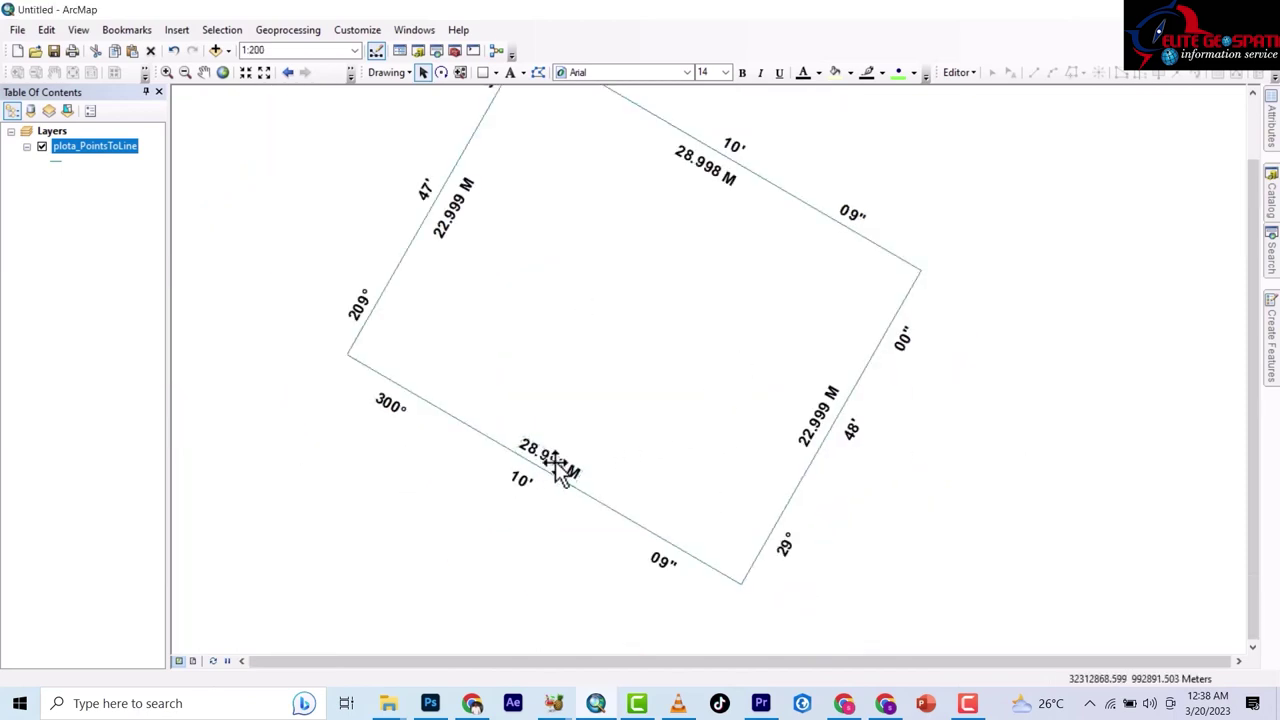
{"action": "left_click", "coordinate": [555, 461]}
{"action": "left_click_drag", "start_coordinate": [558, 458], "coordinate": [533, 450]}
{"action": "scroll", "coordinate": [620, 440], "scroll_direction": "up", "scroll_amount": 1}
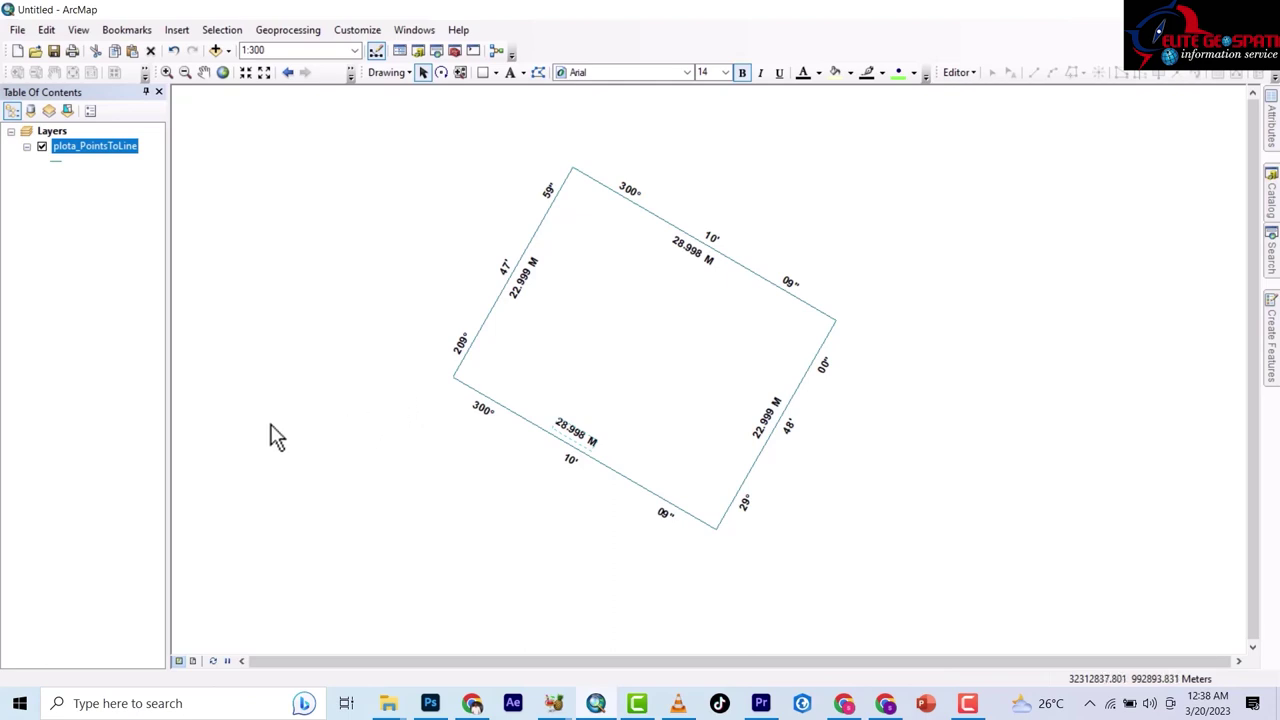
{"action": "left_click", "coordinate": [193, 661]}
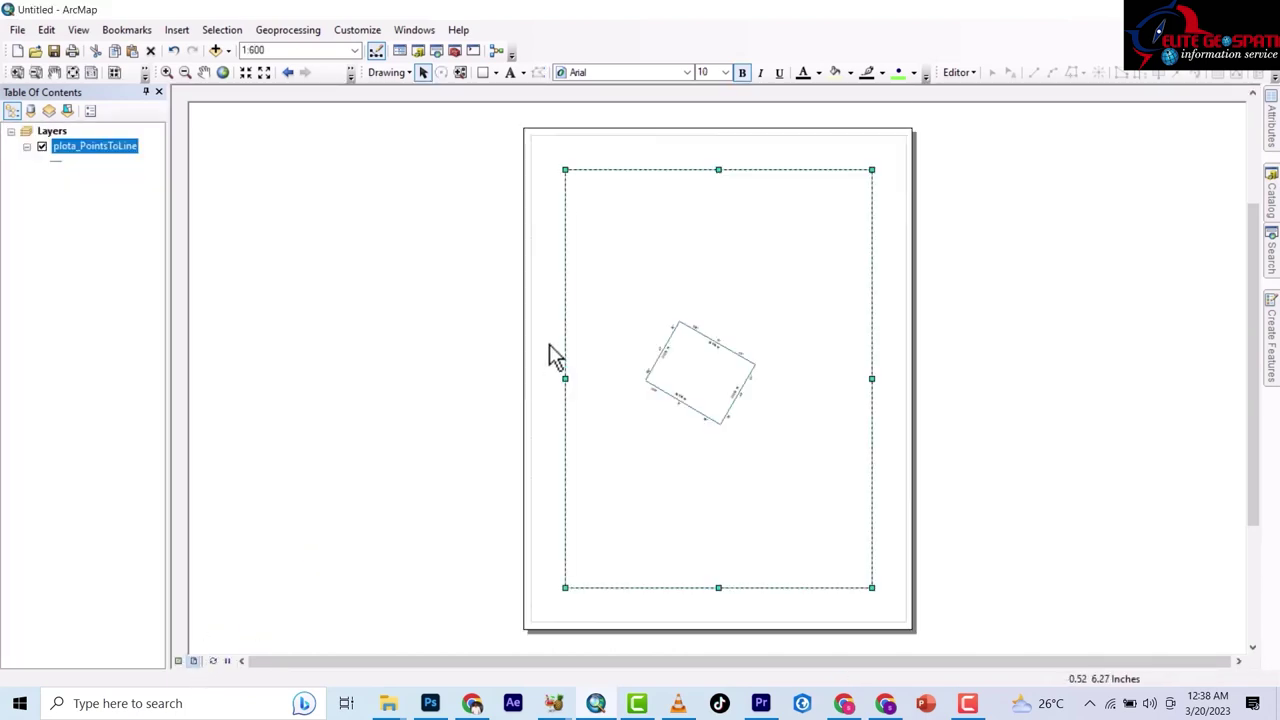
In Page and Print Setup, drop printer paper settings, choose A4, and scale map elements proportionally.
{"action": "left_click", "coordinate": [18, 30]}
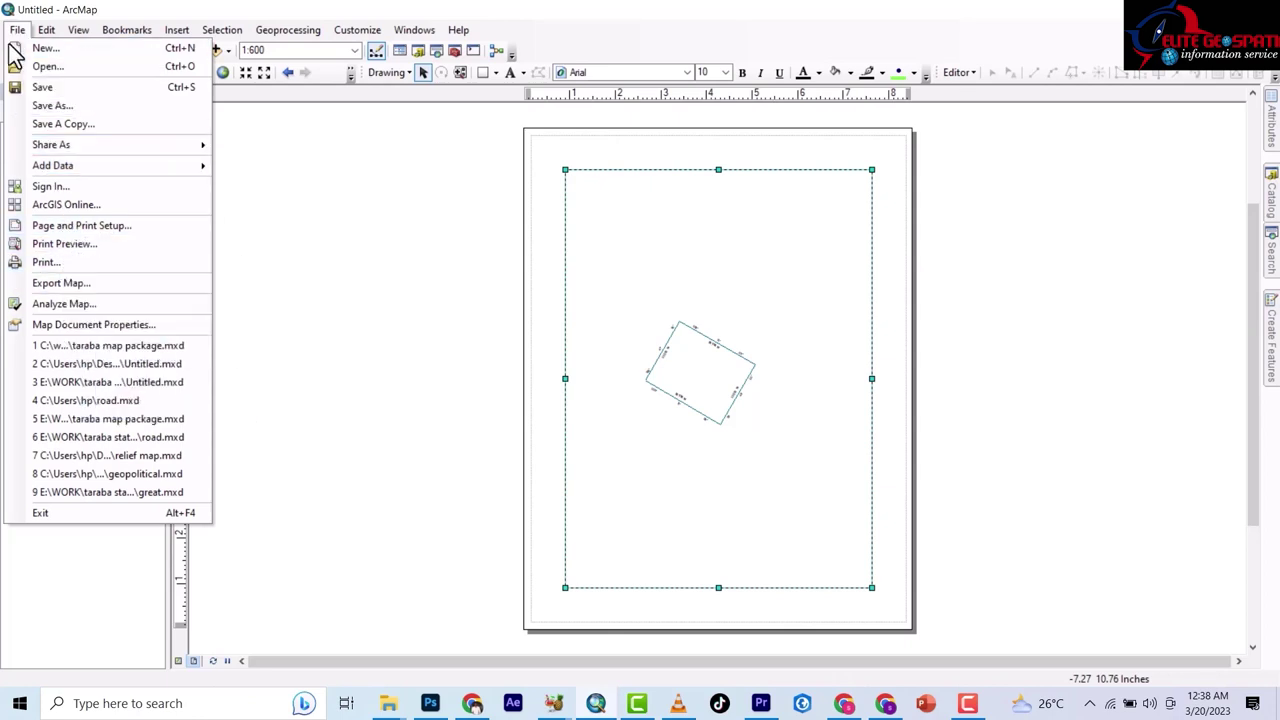
{"action": "left_click", "coordinate": [64, 230]}
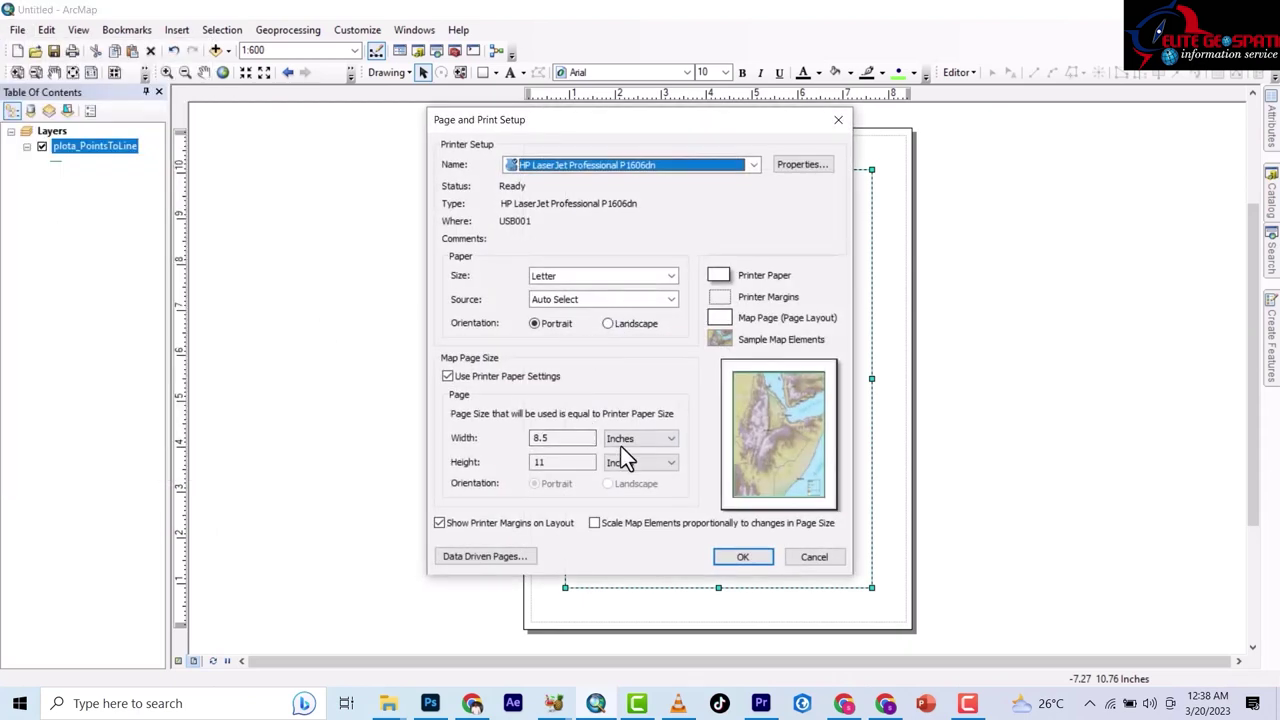
{"action": "left_click", "coordinate": [447, 376]}
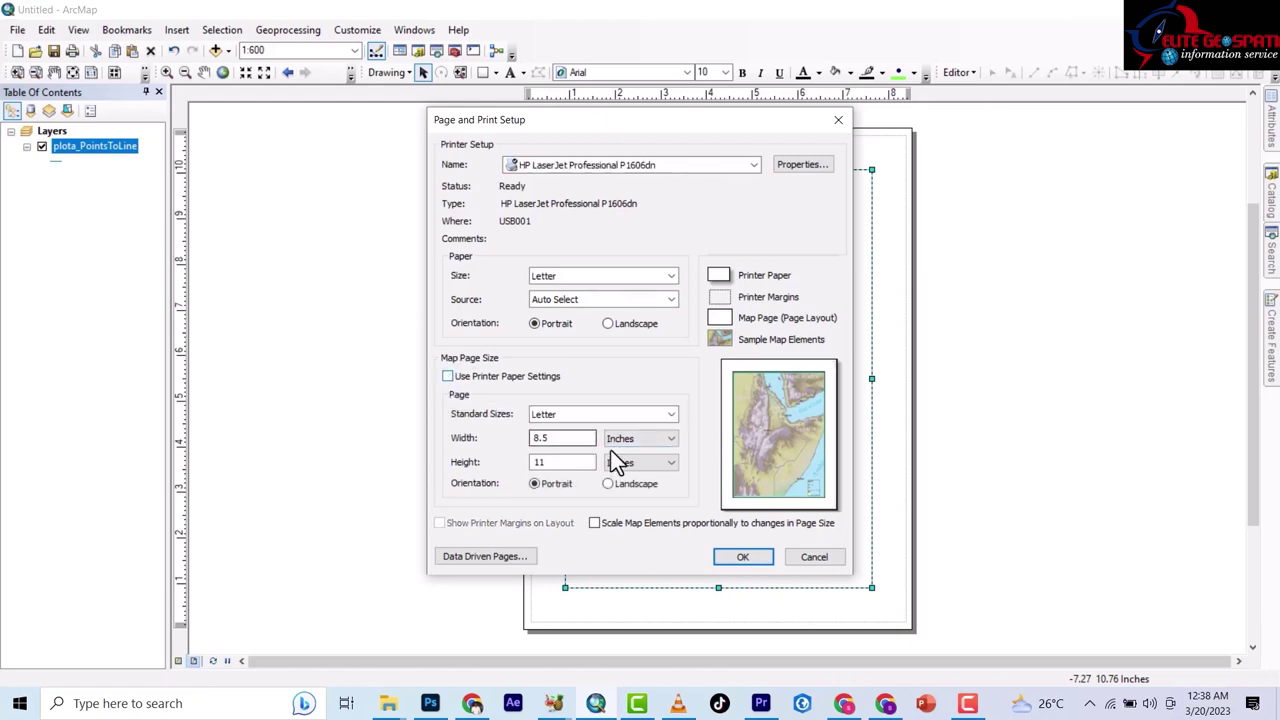
{"action": "left_click", "coordinate": [666, 416]}
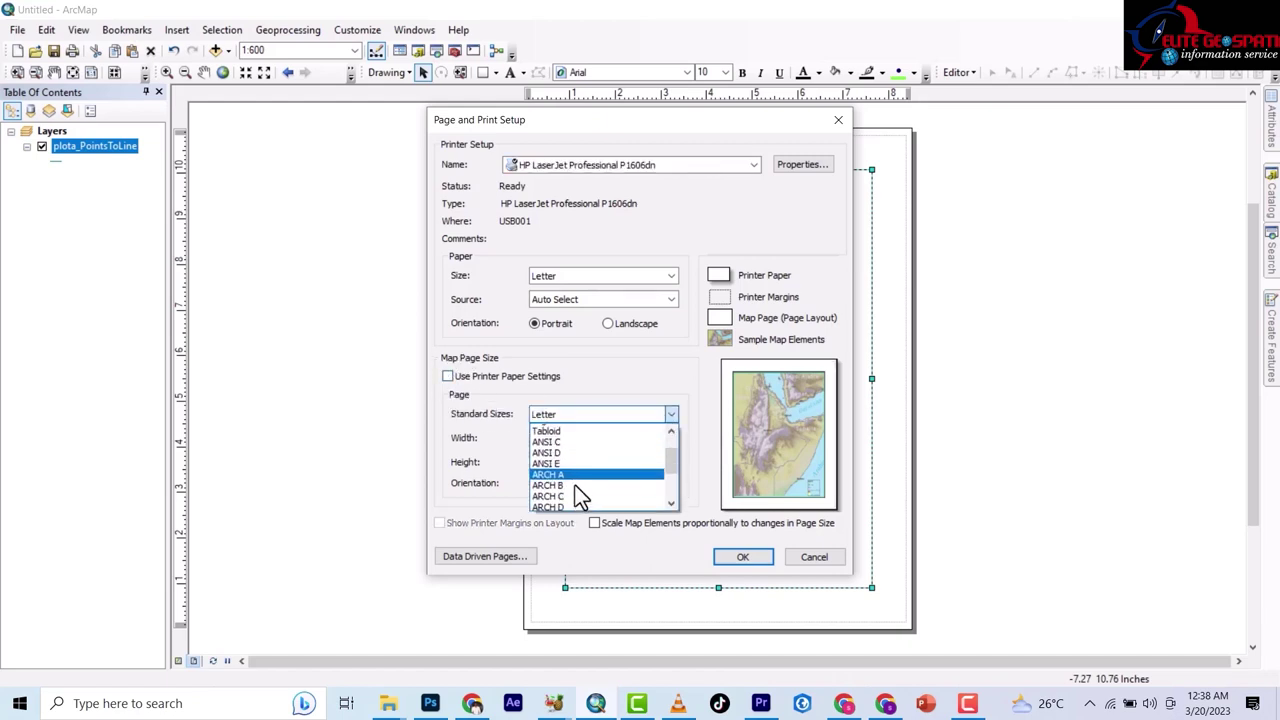
{"action": "scroll", "coordinate": [575, 485], "scroll_direction": "down", "scroll_amount": 2}
{"action": "left_click", "coordinate": [550, 459]}
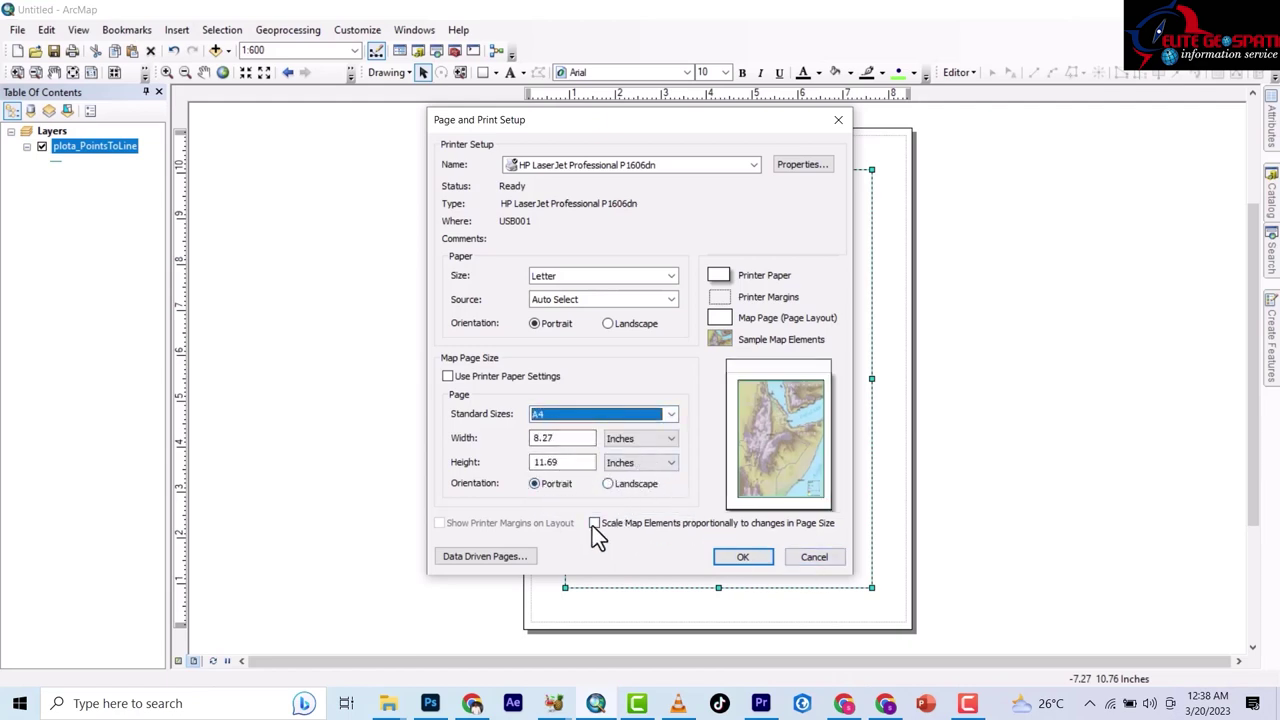
{"action": "left_click", "coordinate": [595, 524]}
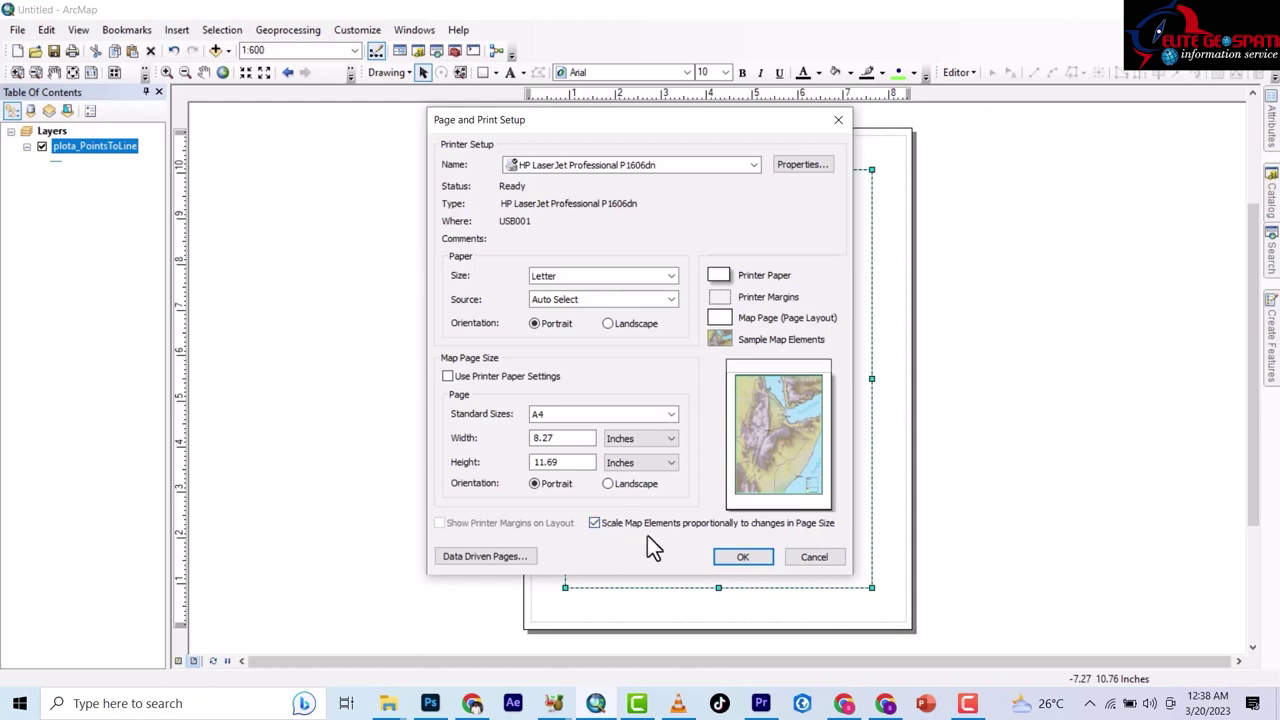
{"action": "left_click", "coordinate": [738, 558]}
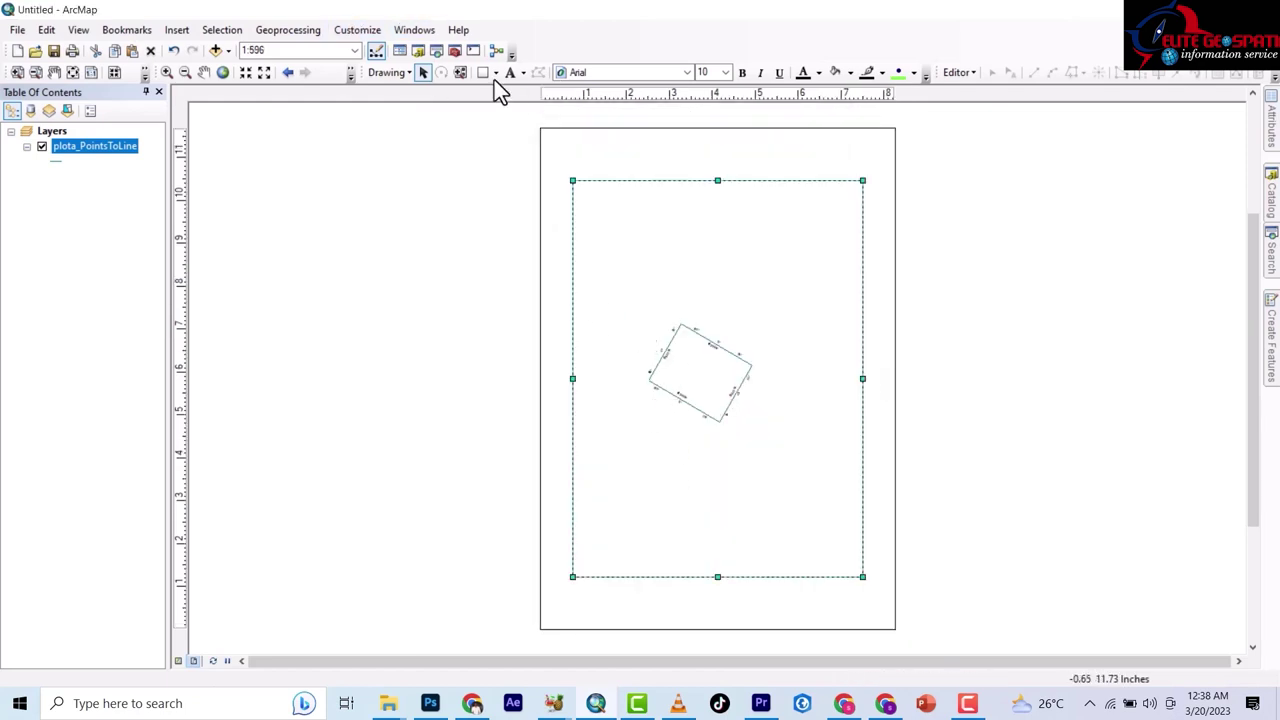
Zoom the parcel in to 1:300 and pan it into position within the data frame.
{"action": "left_click", "coordinate": [243, 73]}
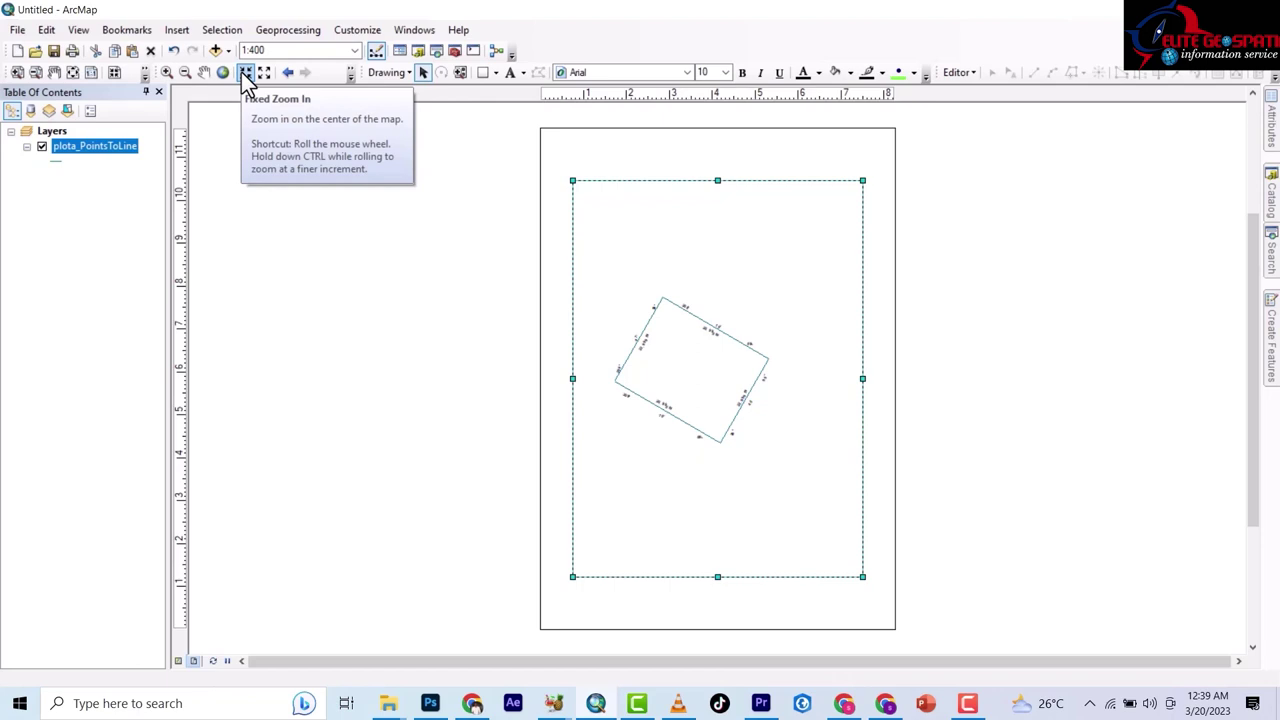
{"action": "left_click", "coordinate": [243, 73]}
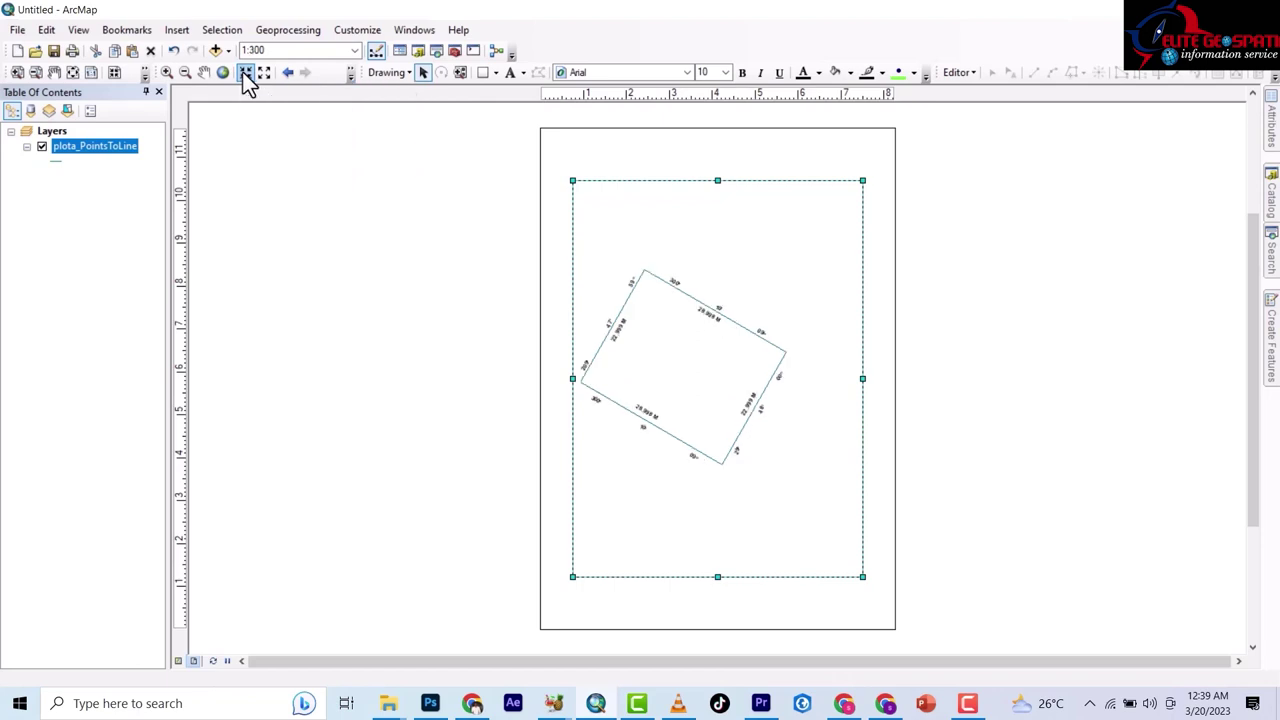
{"action": "left_click", "coordinate": [209, 72]}
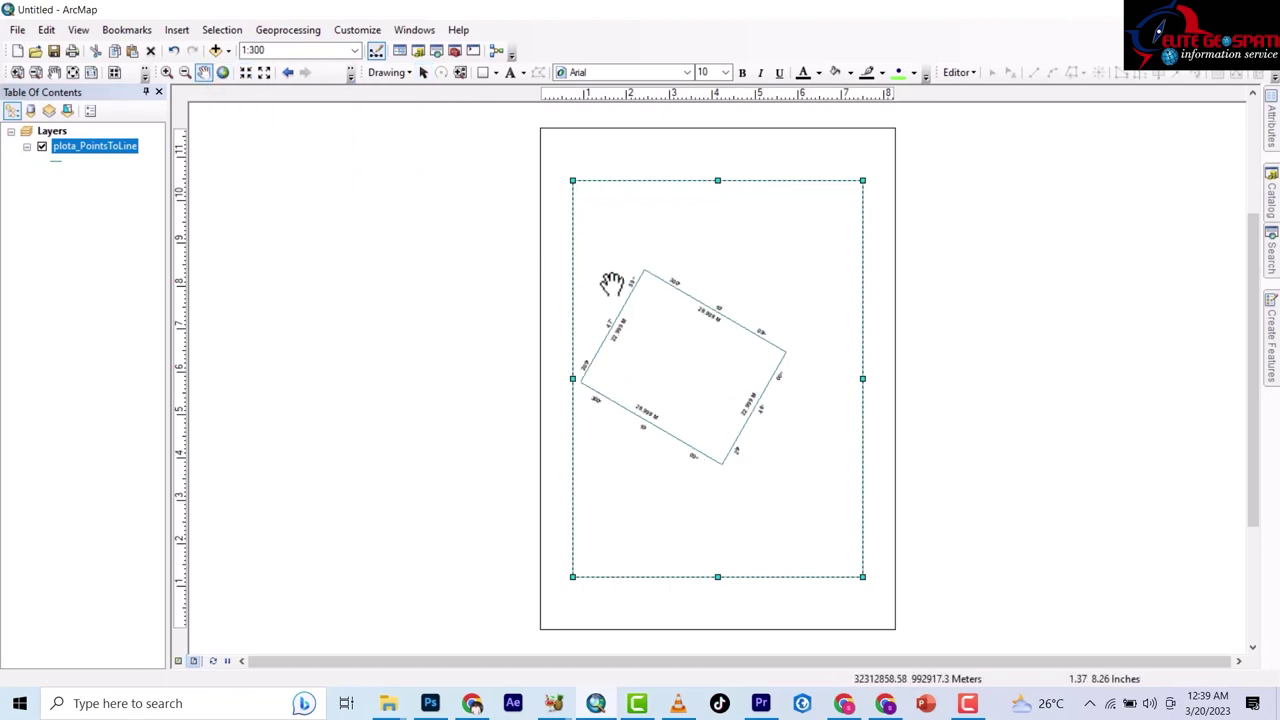
{"action": "left_click_drag", "start_coordinate": [654, 309], "coordinate": [679, 320]}
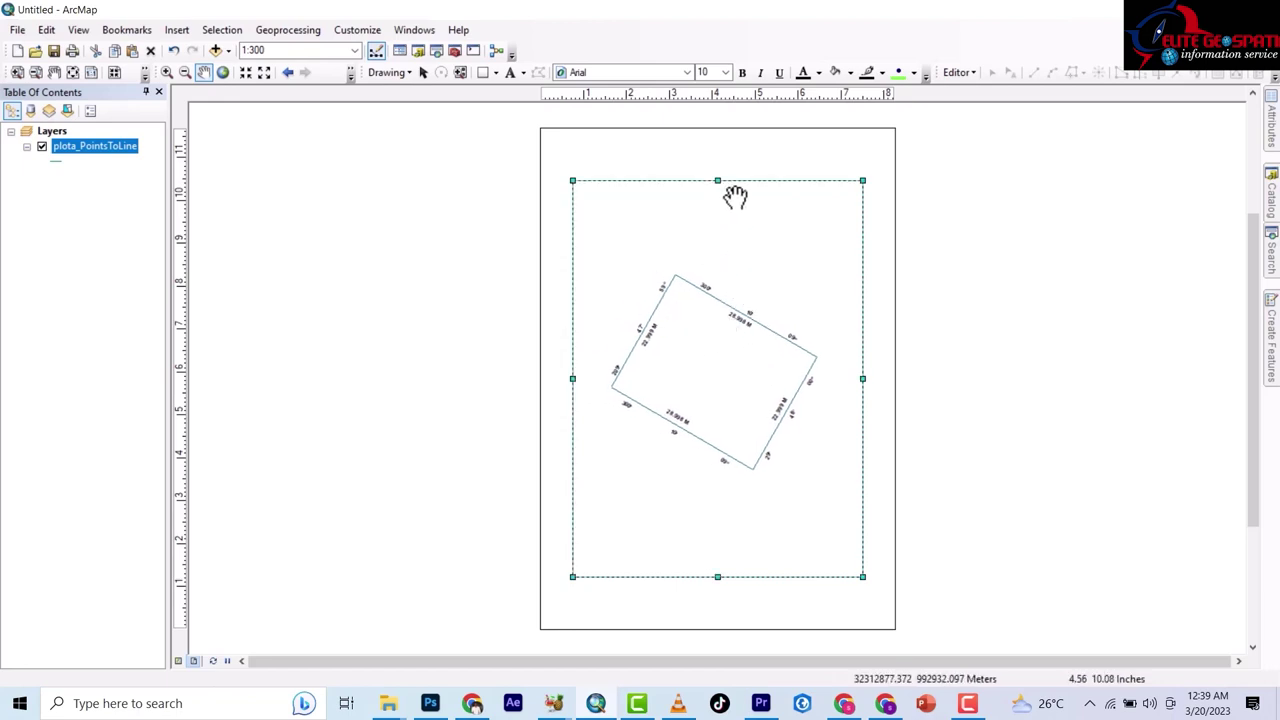
{"action": "left_click_drag", "start_coordinate": [703, 349], "coordinate": [707, 343]}
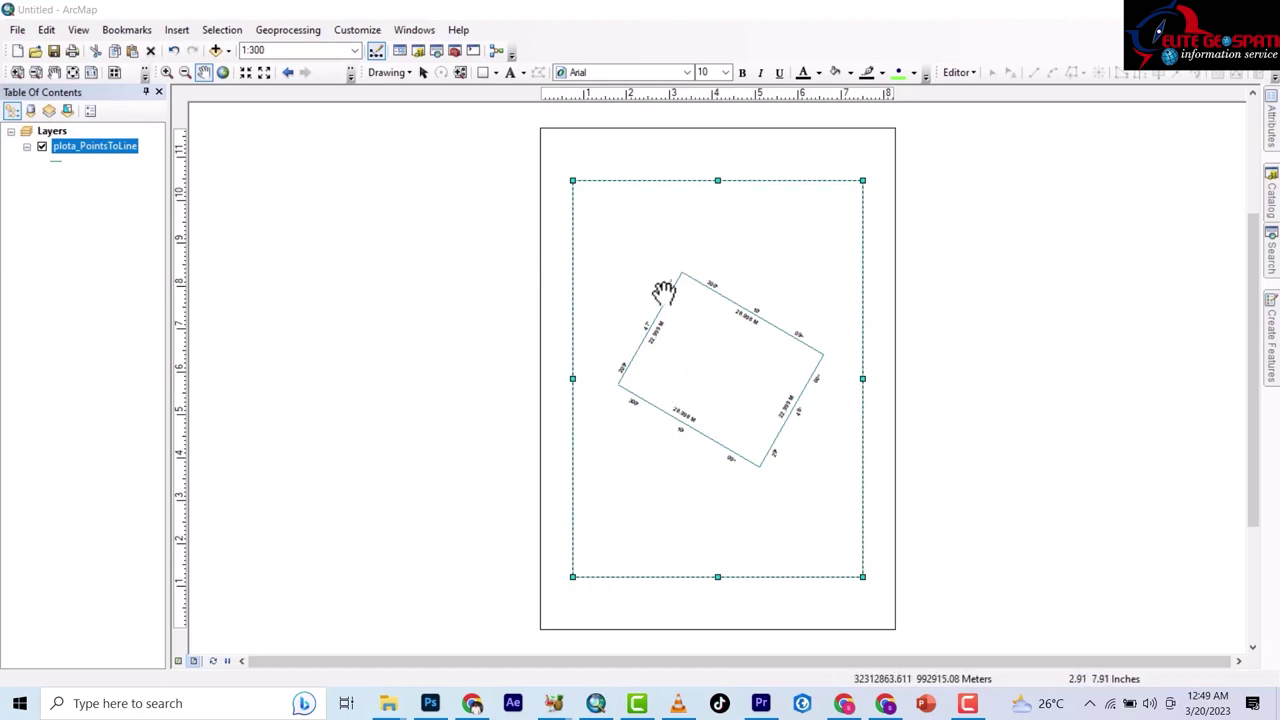
{"action": "mouse_move", "coordinate": [698, 342]}
{"action": "left_mouse_down"}
{"action": "mouse_move", "coordinate": [688, 313]}
{"action": "mouse_move", "coordinate": [692, 332]}
{"action": "left_mouse_up"}
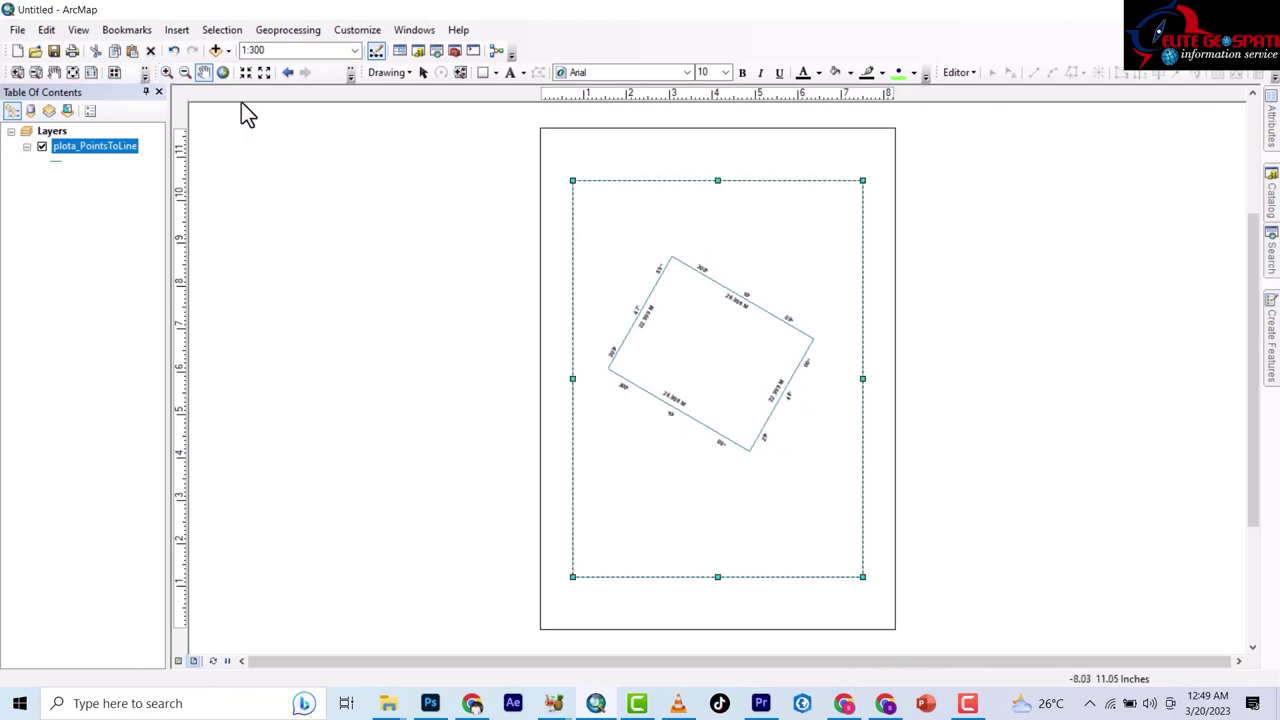
Drag the data frame's top edge upward toward the top of the page.
{"action": "left_click", "coordinate": [202, 74]}
{"action": "left_click", "coordinate": [422, 74]}
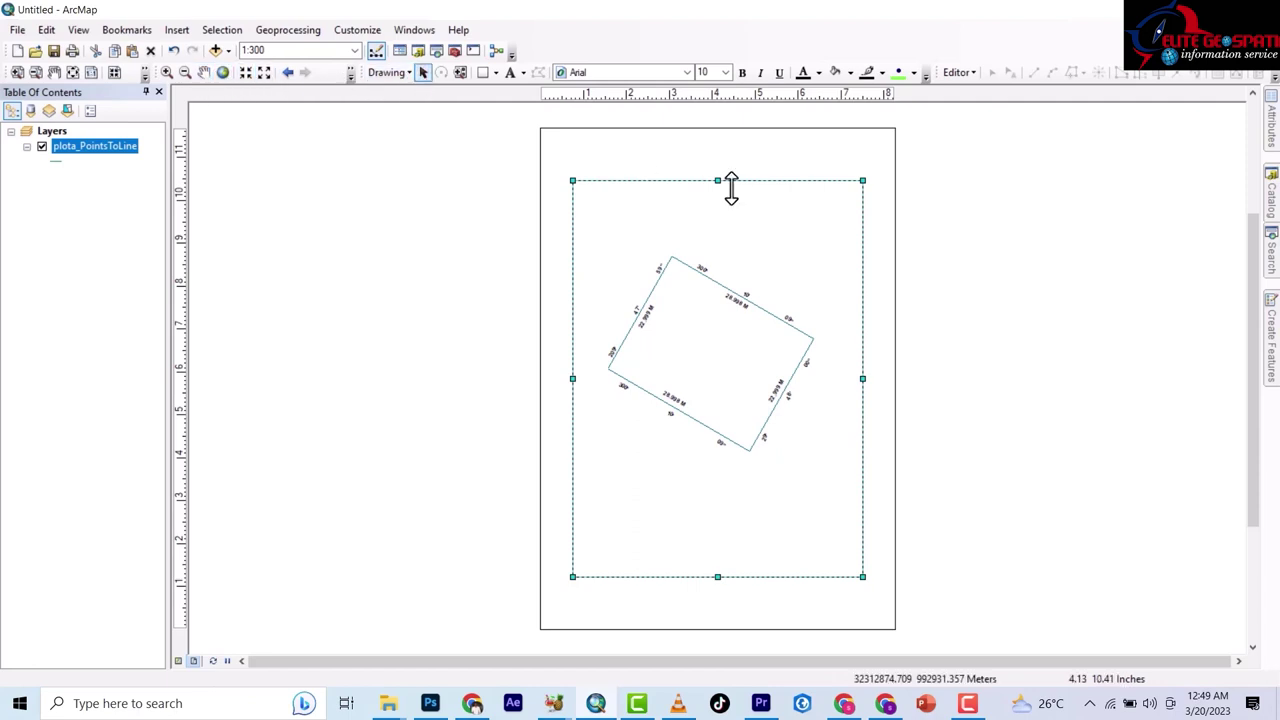
{"action": "left_click", "coordinate": [716, 172]}
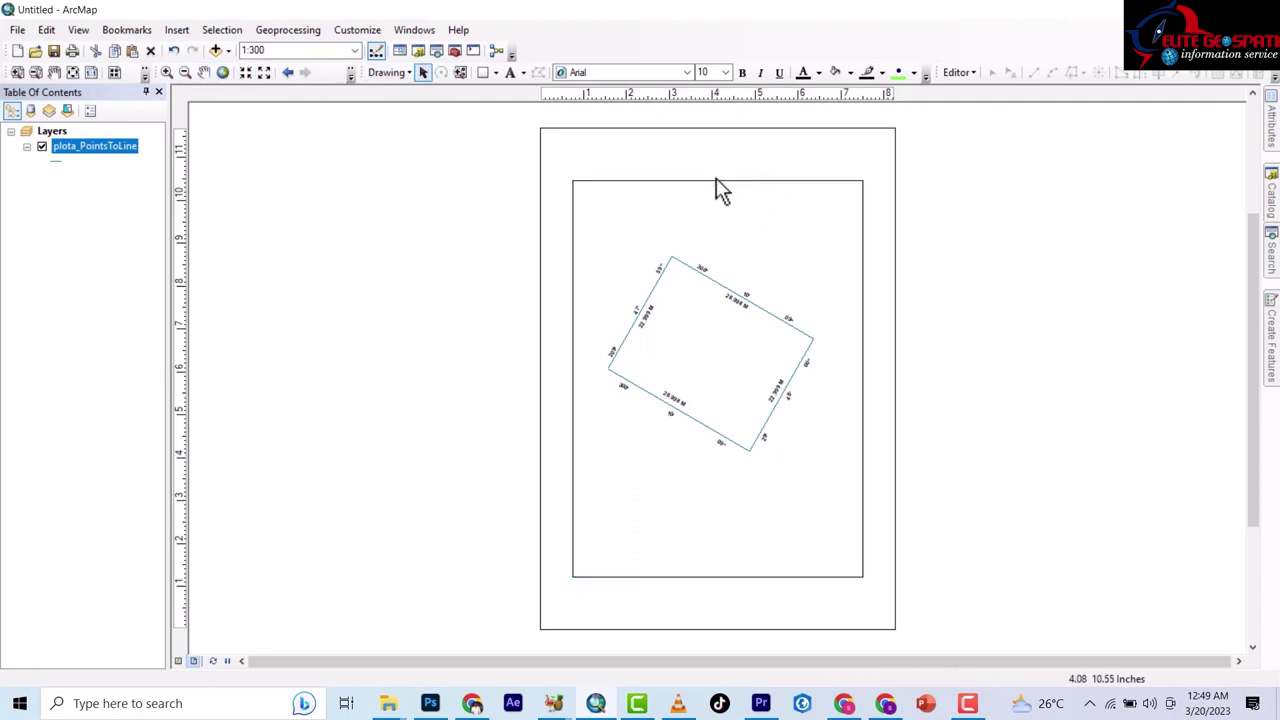
{"action": "left_click", "coordinate": [715, 181]}
{"action": "left_click_drag", "start_coordinate": [718, 167], "coordinate": [717, 157]}
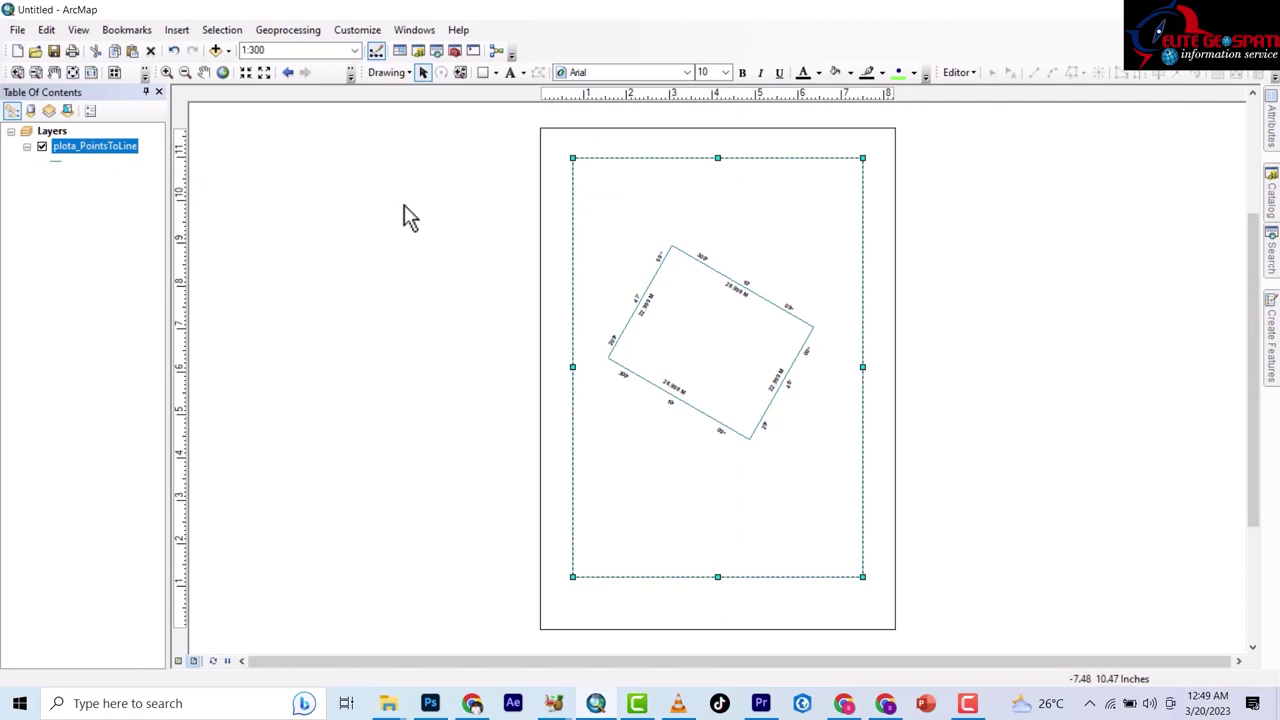
Start a new feature class in Default2.gdb named AREA.
{"action": "left_click", "coordinate": [1272, 190]}
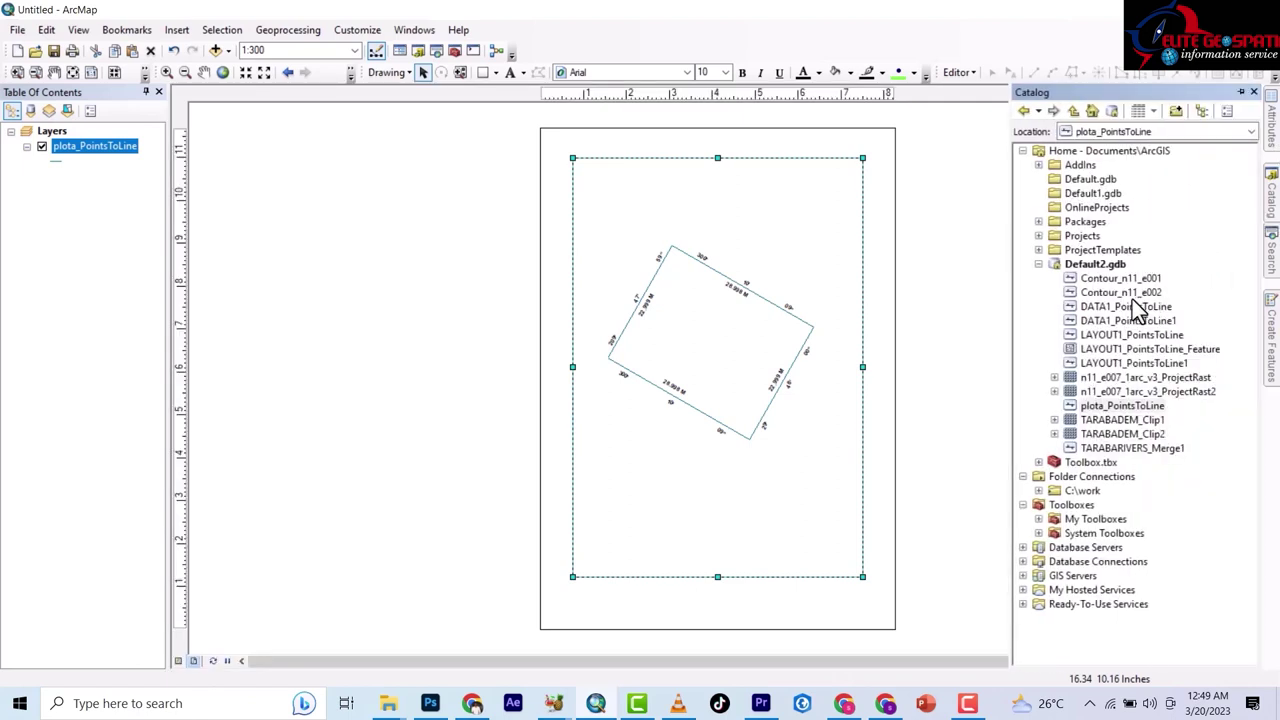
{"action": "left_click", "coordinate": [1085, 264]}
{"action": "right_click", "coordinate": [1085, 265]}
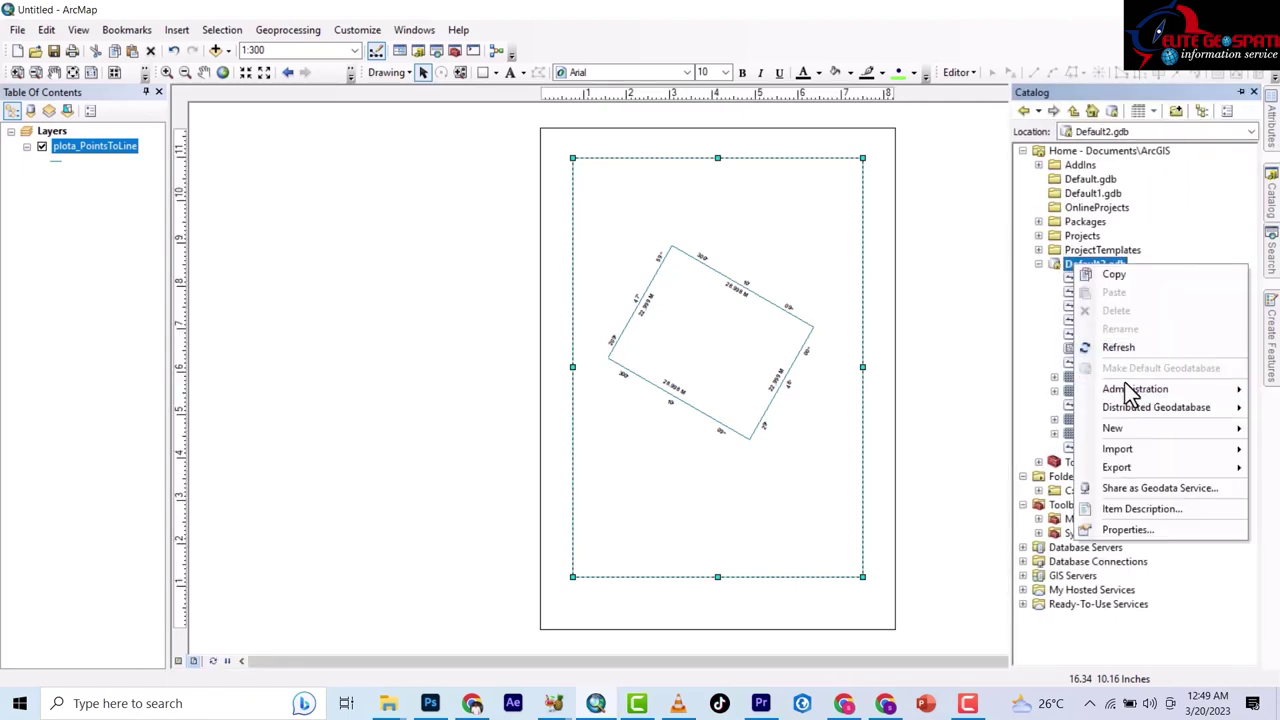
{"action": "mouse_move", "coordinate": [1112, 428]}
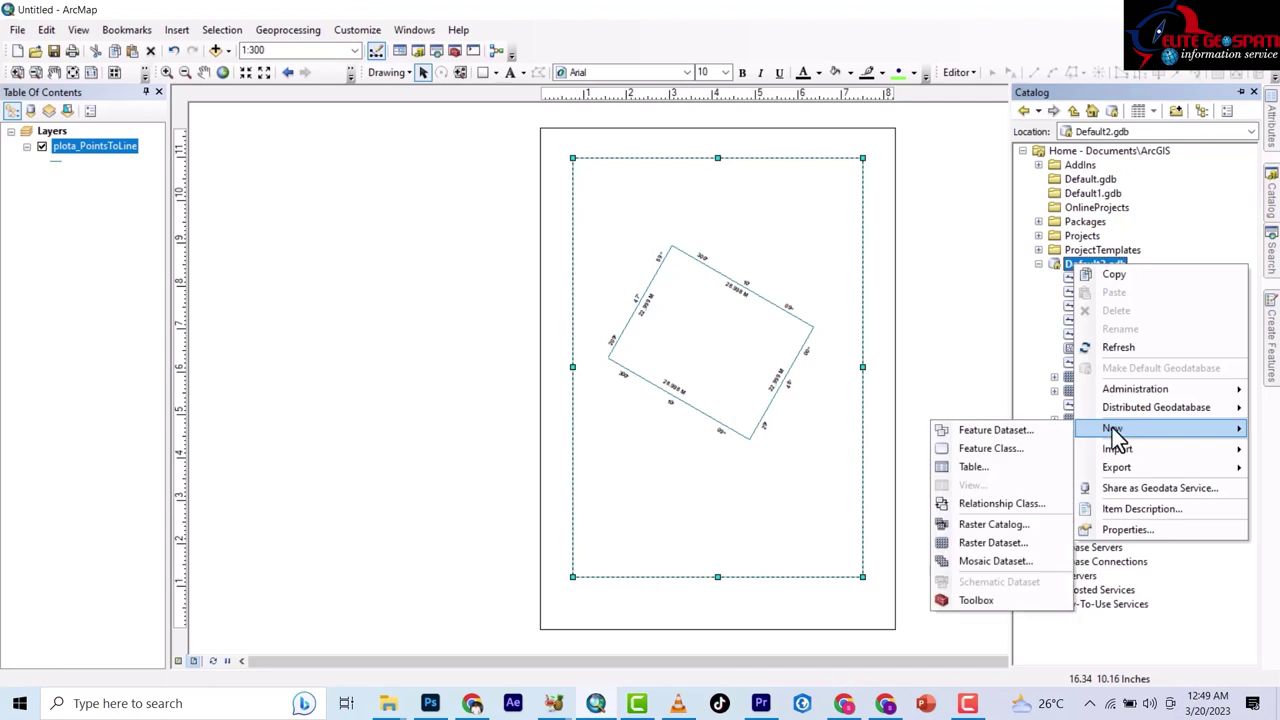
{"action": "left_click", "coordinate": [987, 448]}
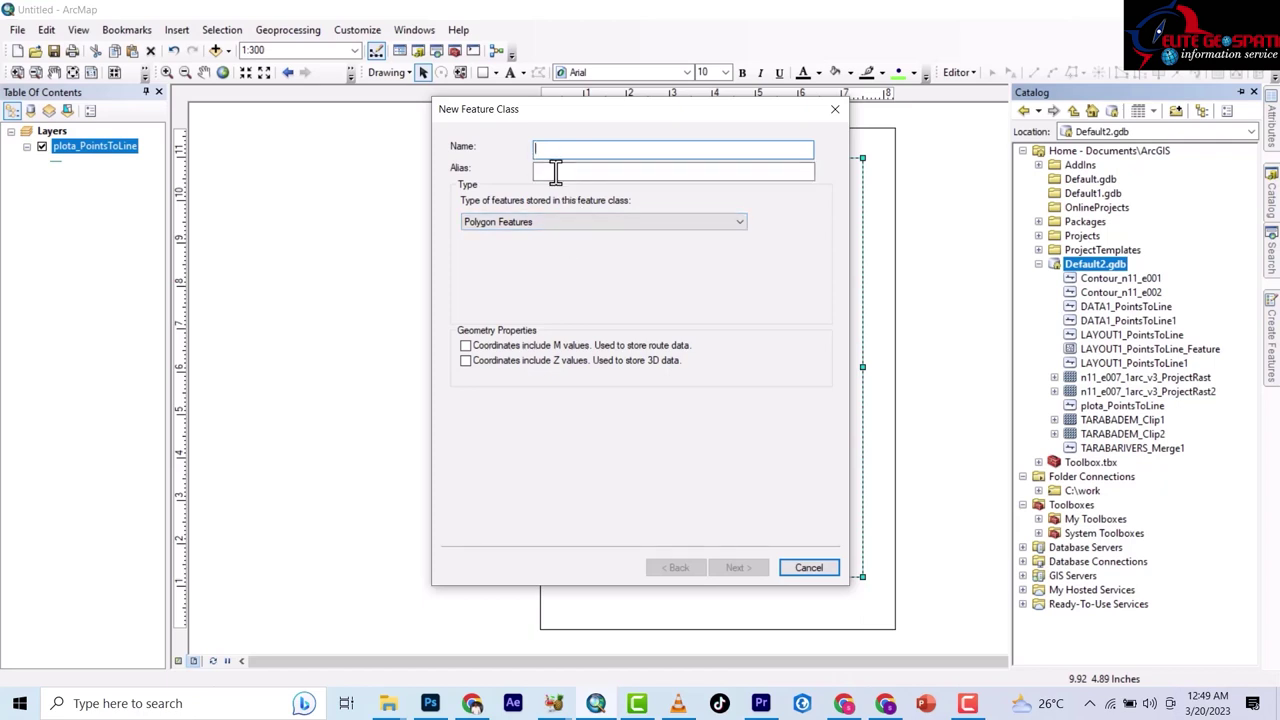
{"action": "type", "text": "AREA"}
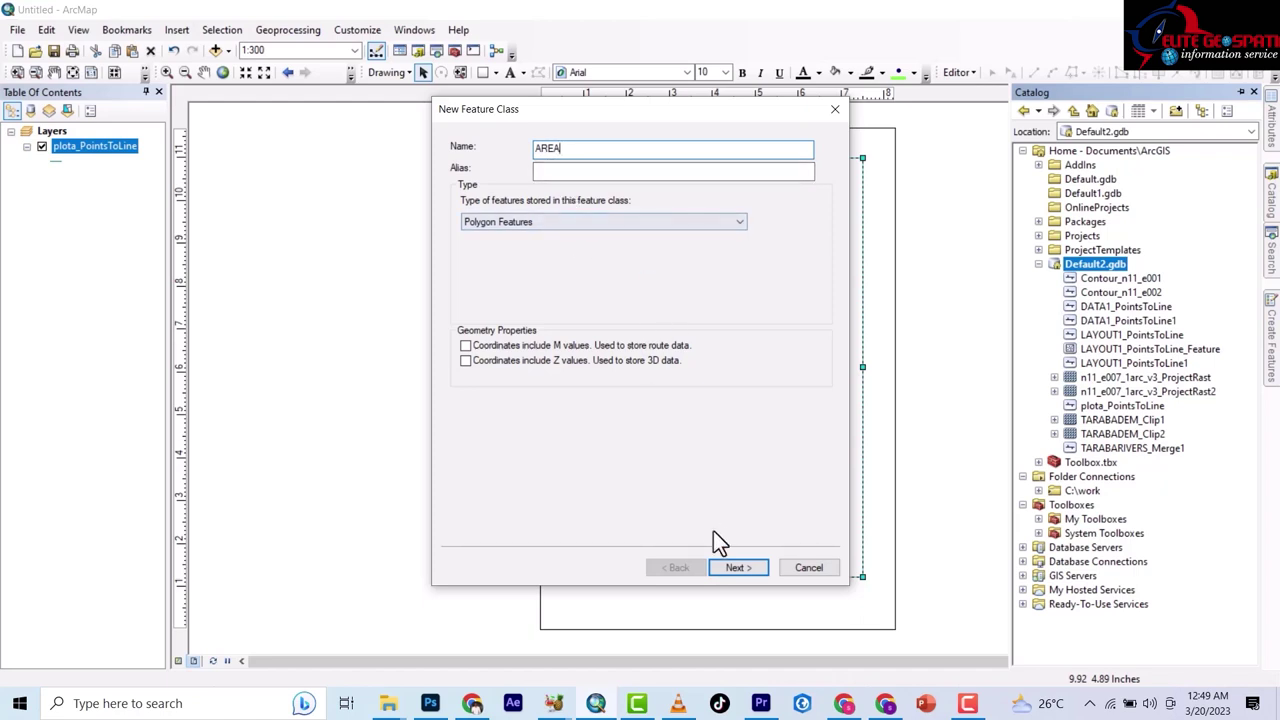
Assign the Minna UTM Zone 32N coordinate system, accept default settings, and finish the AREA feature class.
{"action": "left_click", "coordinate": [735, 570]}
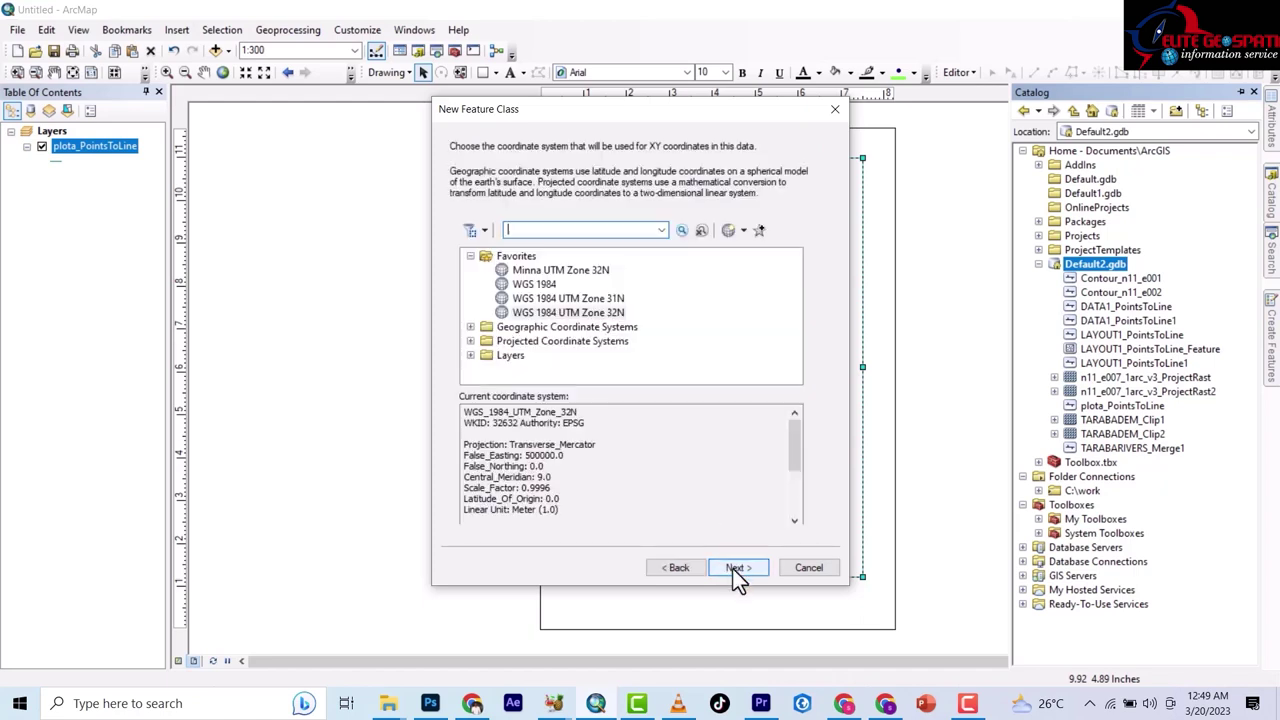
{"action": "left_click", "coordinate": [577, 272]}
{"action": "left_click", "coordinate": [585, 313]}
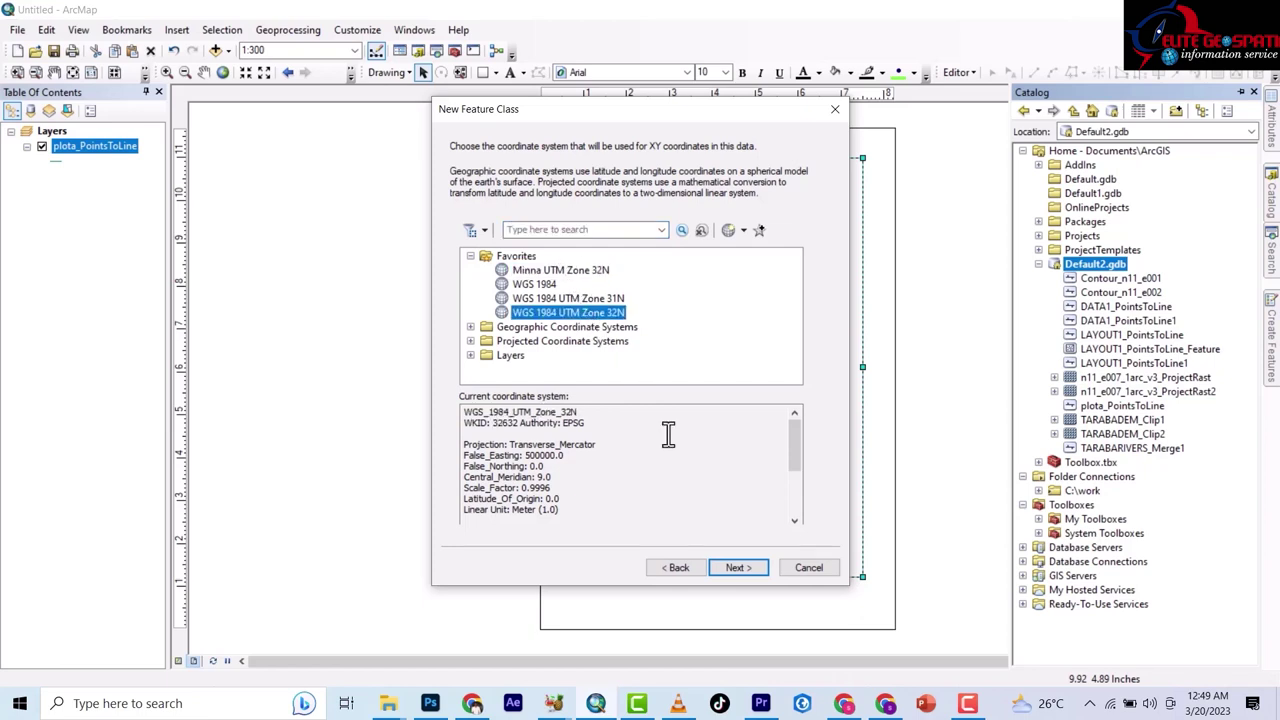
{"action": "left_click", "coordinate": [735, 568]}
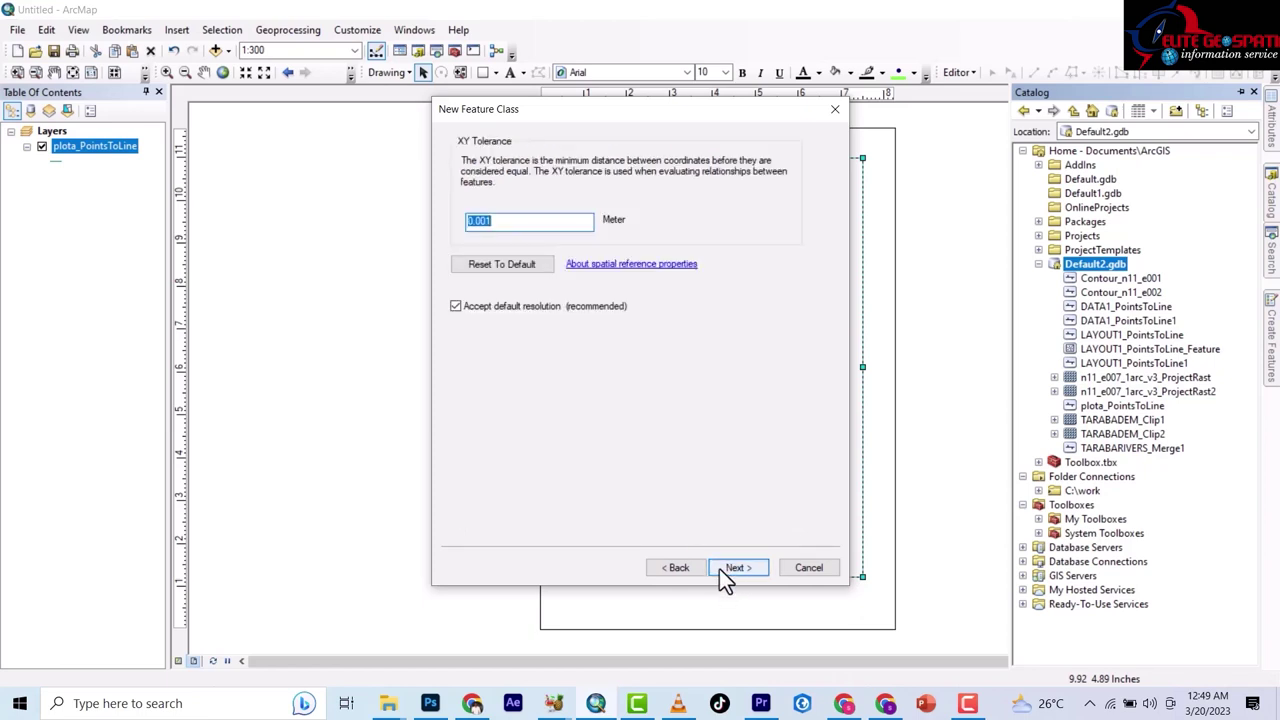
{"action": "left_click", "coordinate": [688, 567]}
{"action": "left_click", "coordinate": [548, 271]}
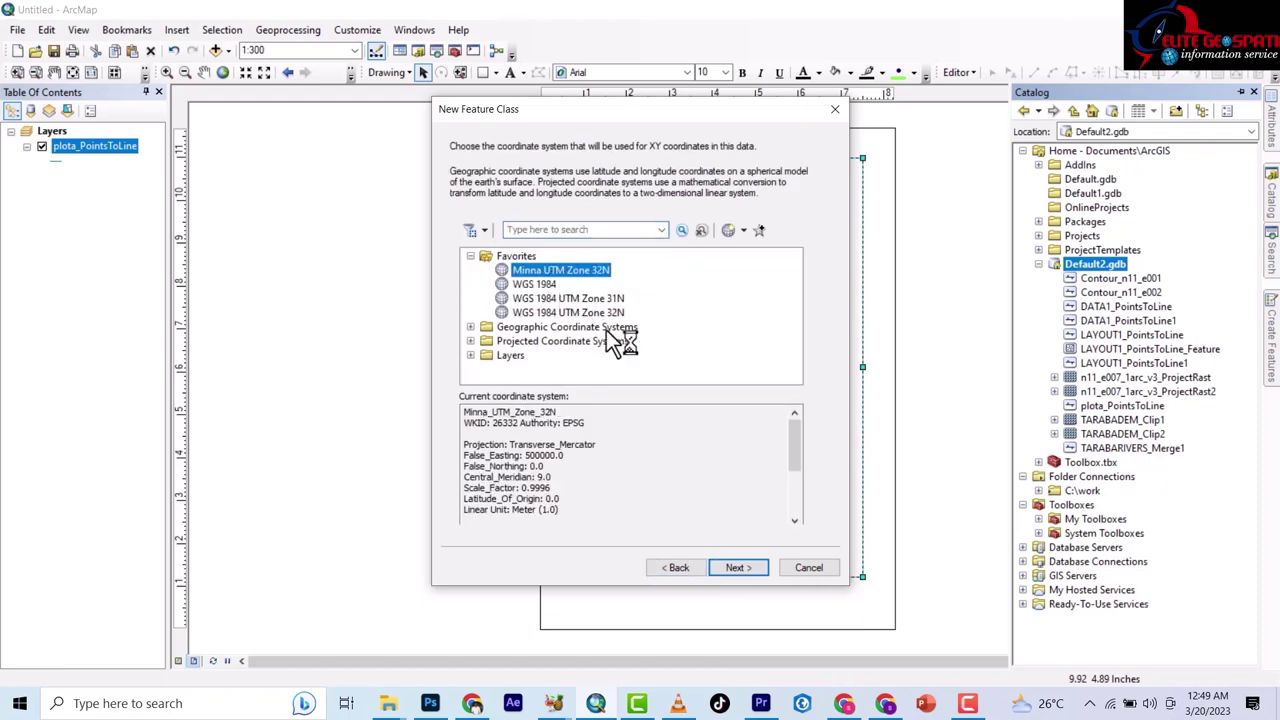
{"action": "left_click", "coordinate": [737, 568]}
{"action": "left_click", "coordinate": [737, 568]}
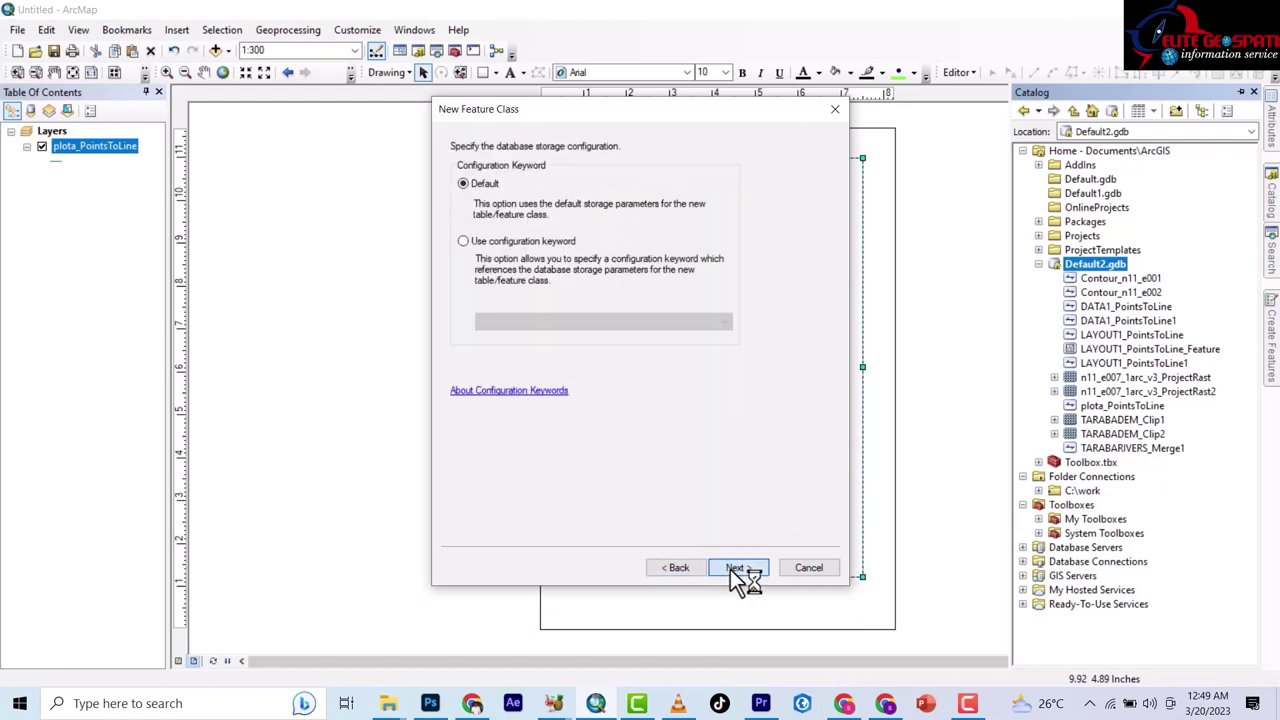
{"action": "left_click", "coordinate": [737, 568]}
{"action": "left_click", "coordinate": [735, 568]}
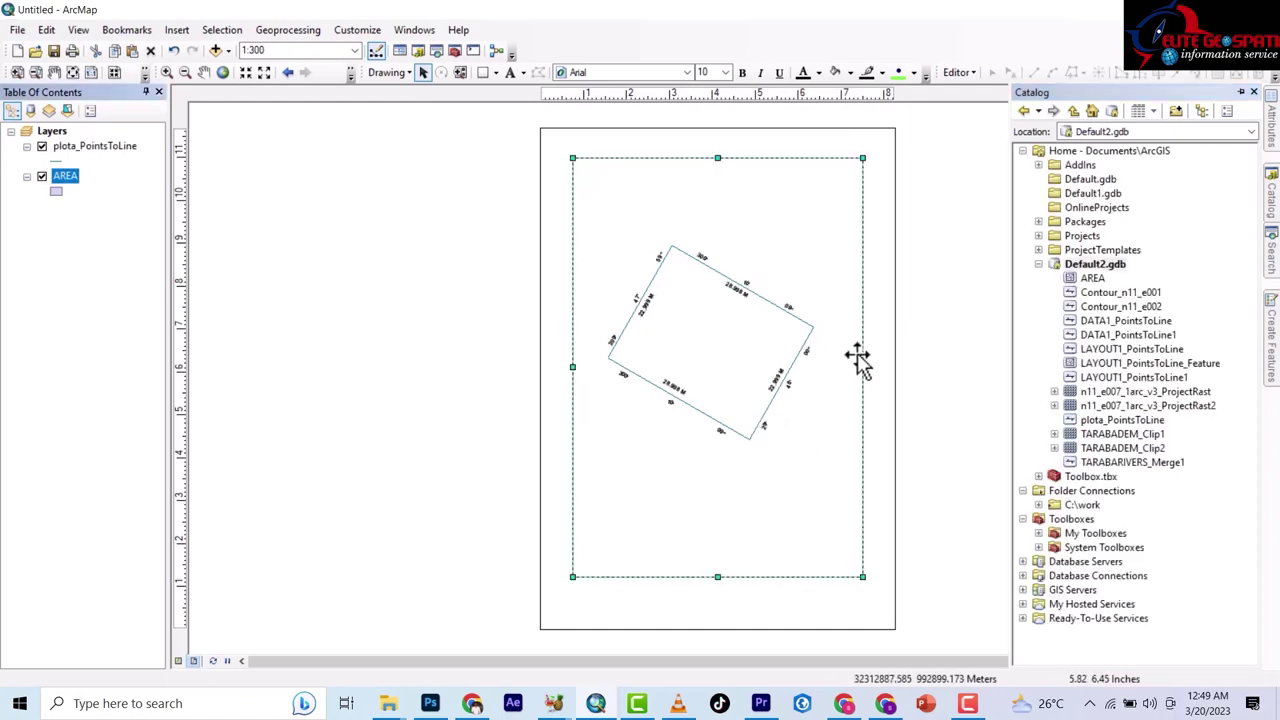
Start an edit session and choose the AREA polygon template, with the whole parcel in view.
{"action": "left_click", "coordinate": [955, 73]}
{"action": "left_click", "coordinate": [970, 93]}
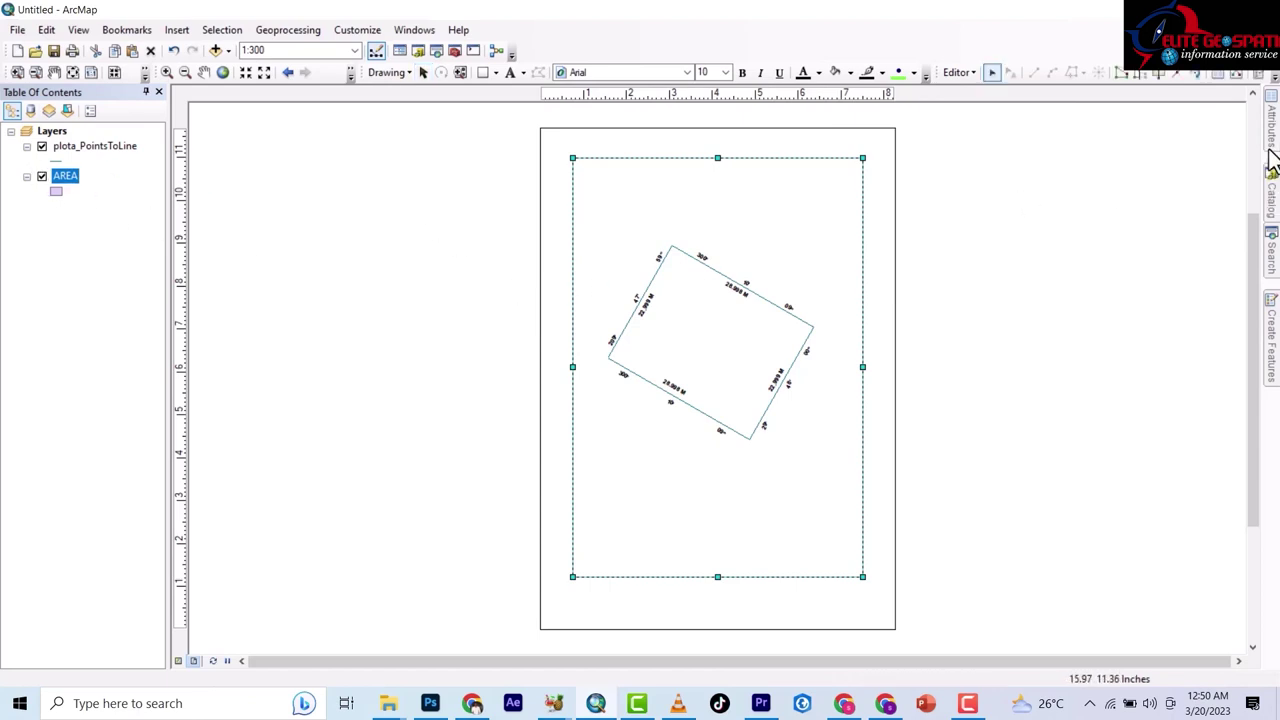
{"action": "left_click", "coordinate": [1272, 335]}
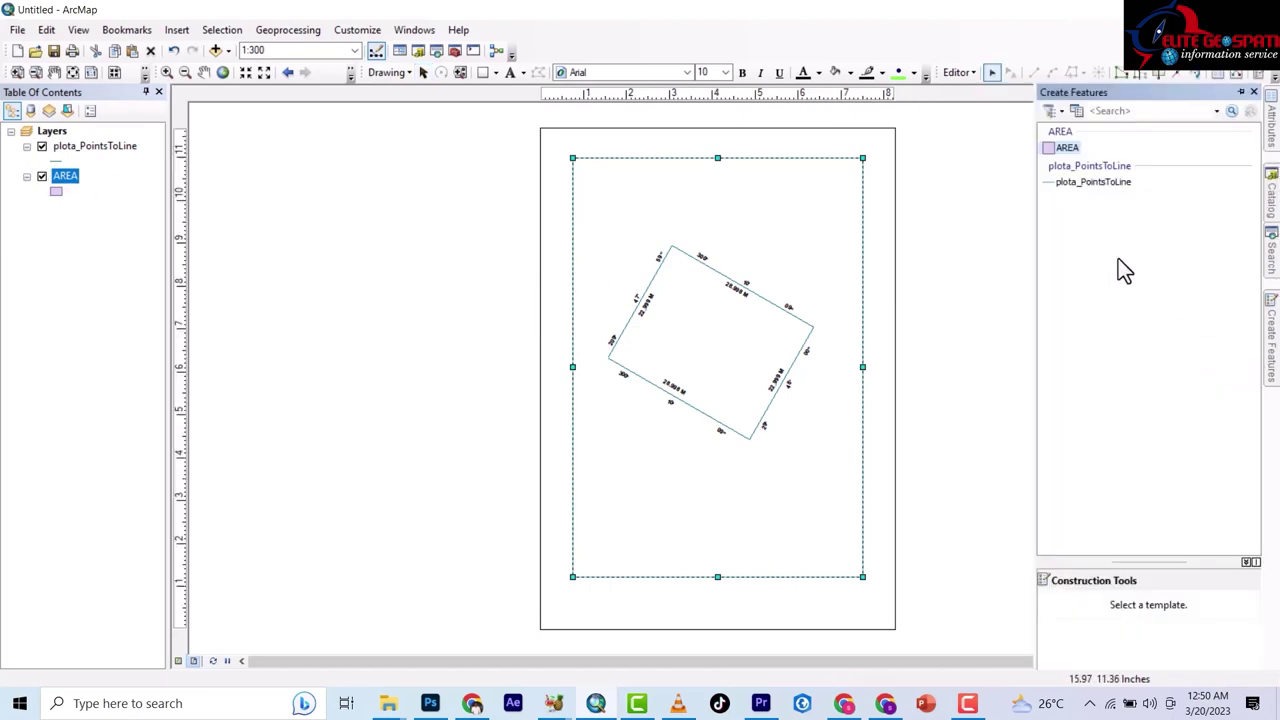
{"action": "left_click", "coordinate": [1067, 147]}
{"action": "scroll", "coordinate": [634, 366], "scroll_direction": "up", "scroll_amount": 3}
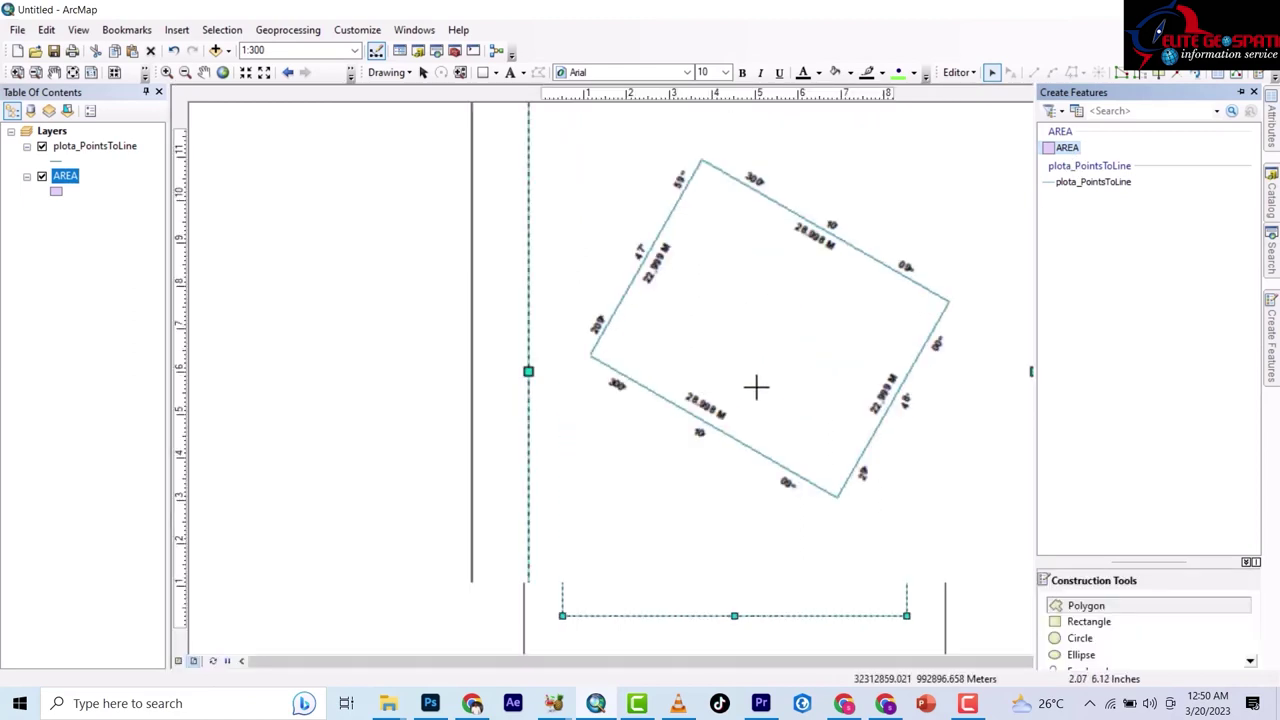
{"action": "left_click_drag", "start_coordinate": [471, 291], "coordinate": [420, 427]}
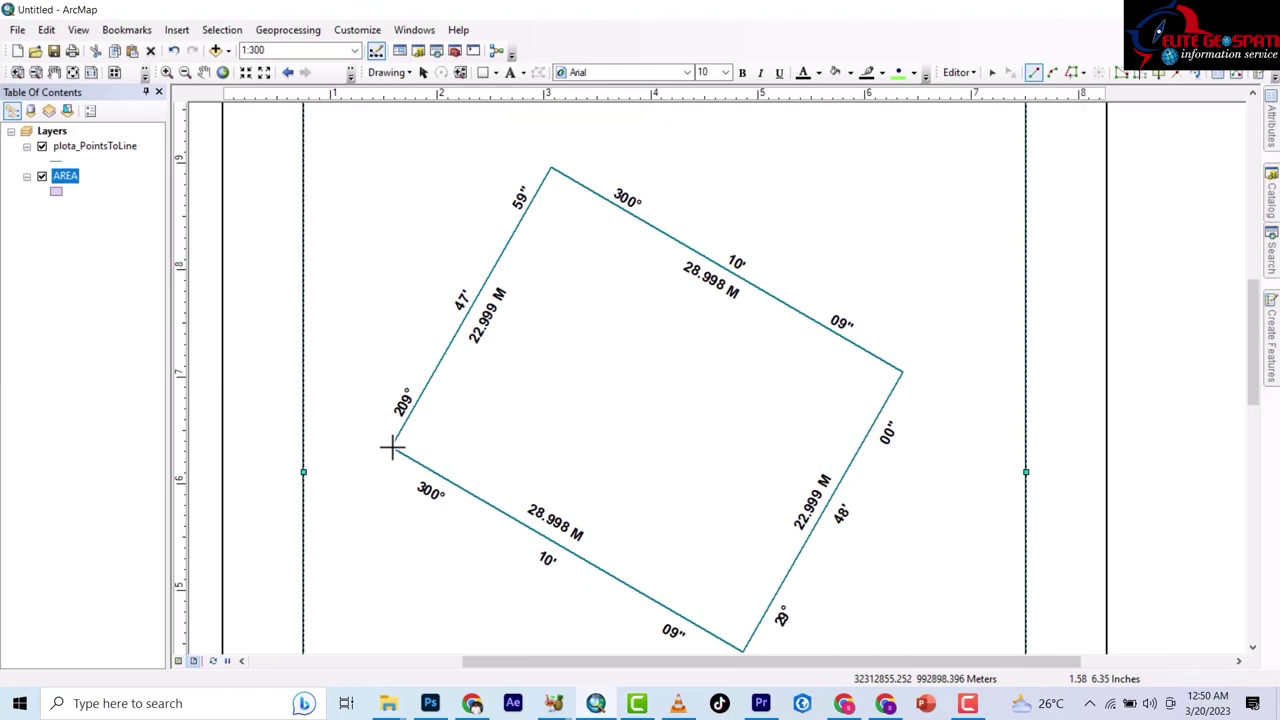
Trace a new AREA polygon through the parcel's left, top, right and bottom corners.
{"action": "left_click", "coordinate": [391, 447]}
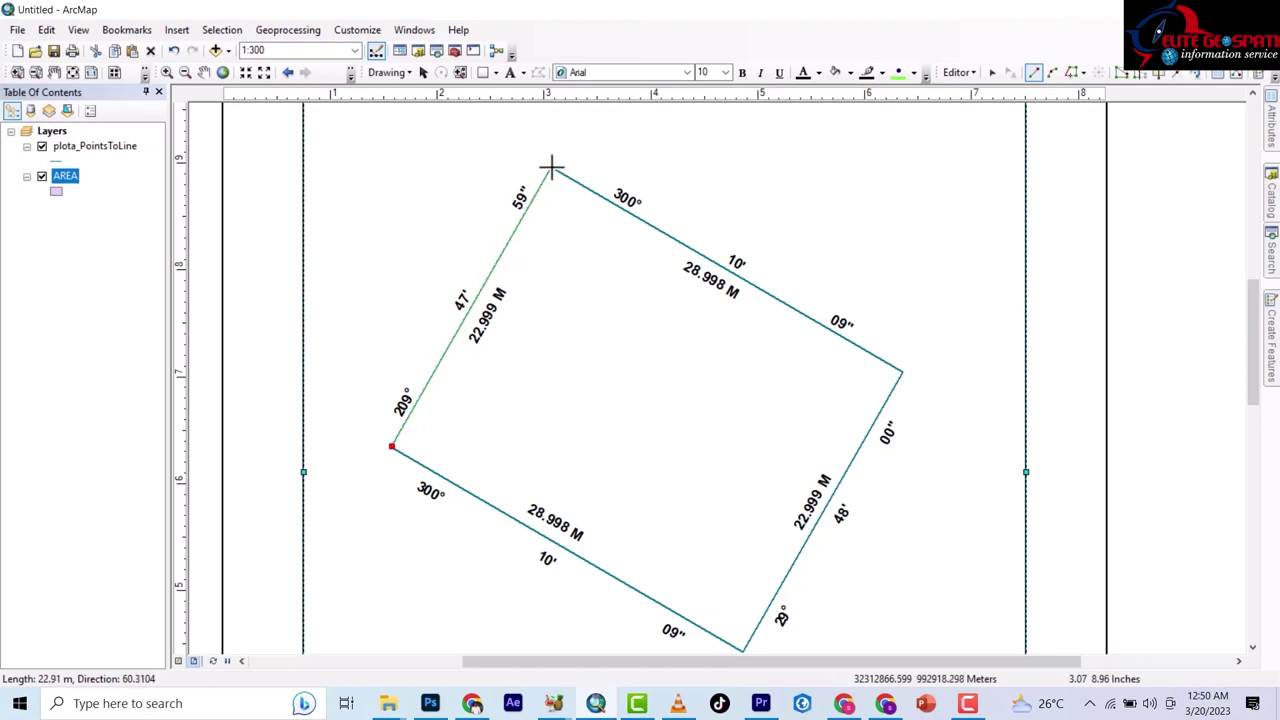
{"action": "left_click", "coordinate": [551, 167]}
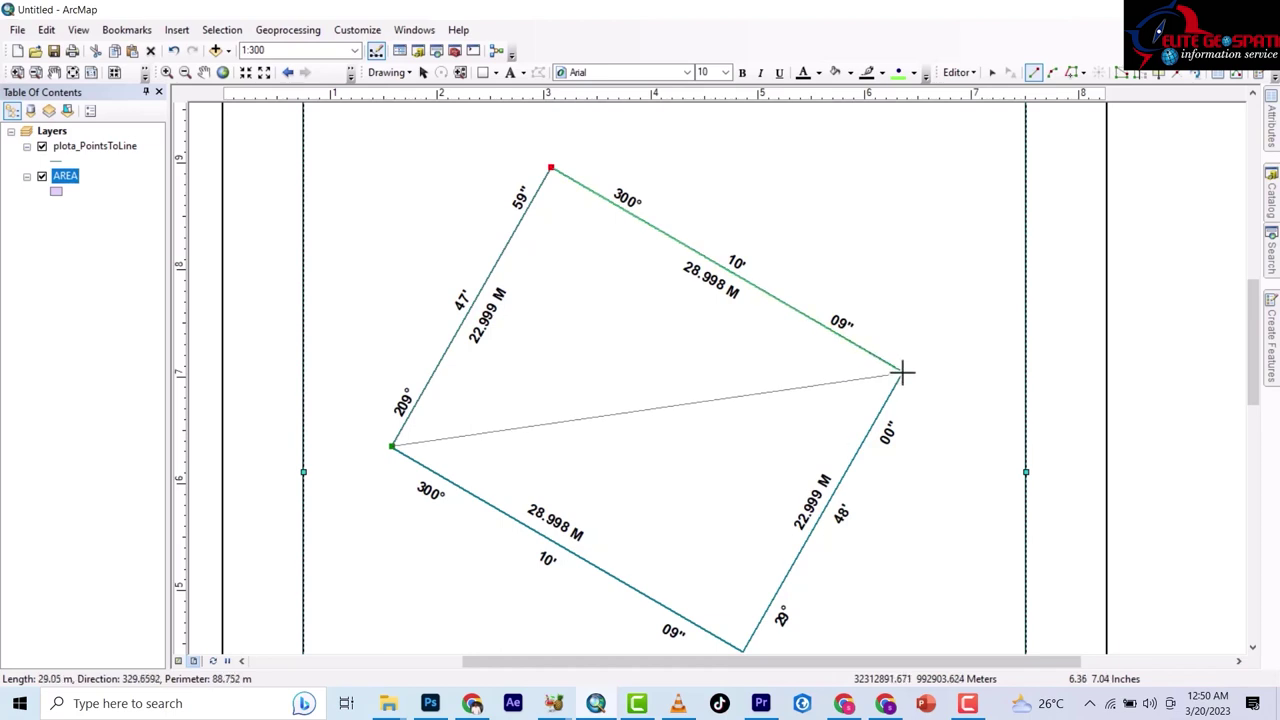
{"action": "left_click", "coordinate": [901, 373]}
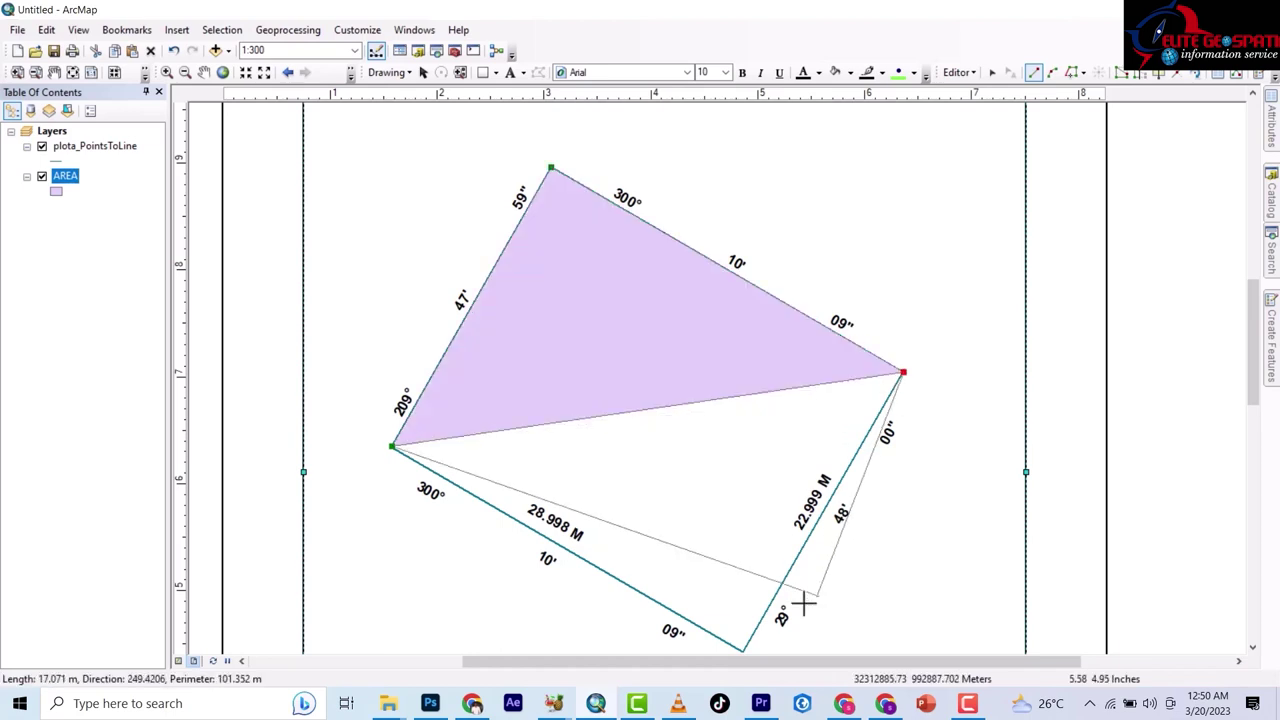
{"action": "double_click", "coordinate": [743, 650]}
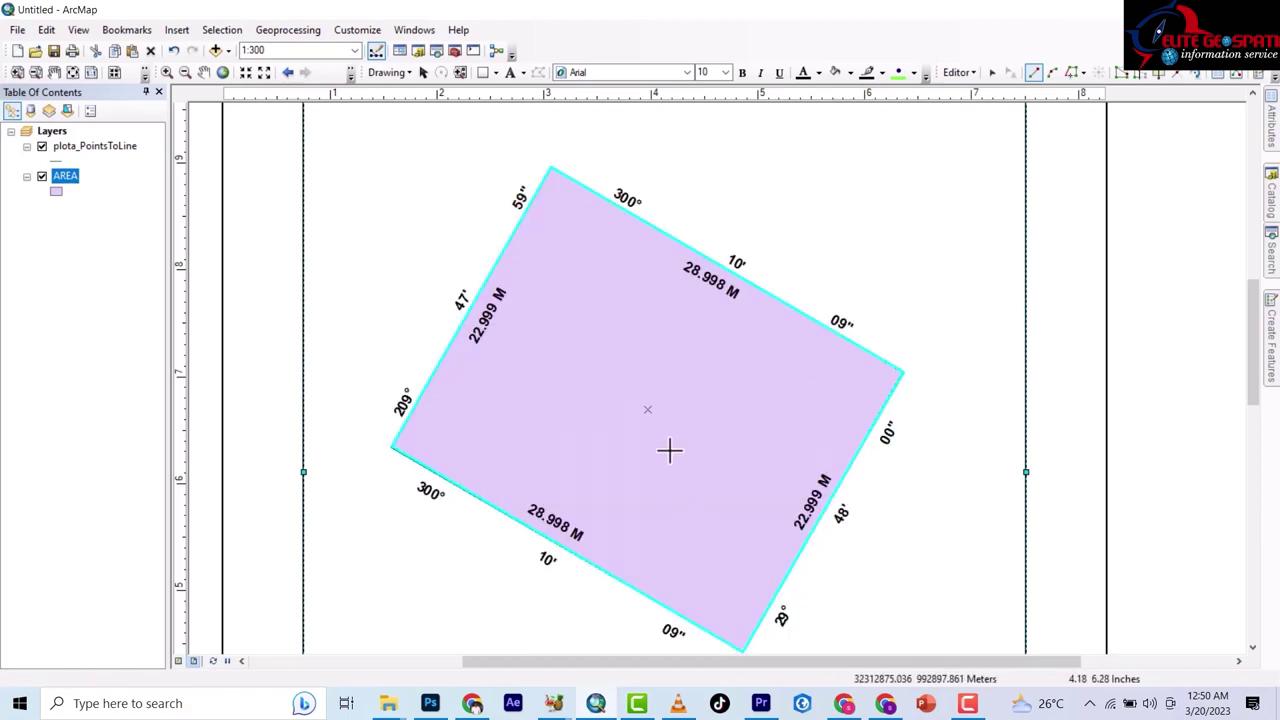
Stop editing and save the new polygon.
{"action": "left_click", "coordinate": [962, 74]}
{"action": "left_click", "coordinate": [975, 112]}
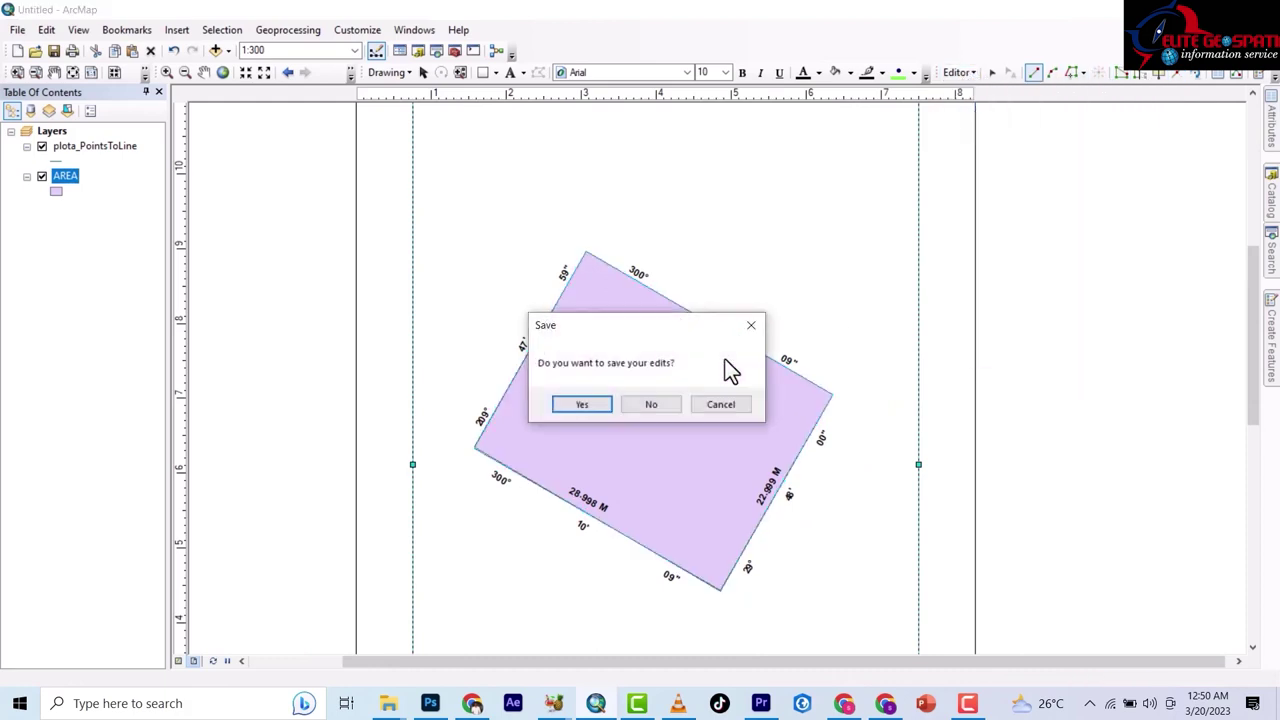
{"action": "left_click", "coordinate": [586, 402]}
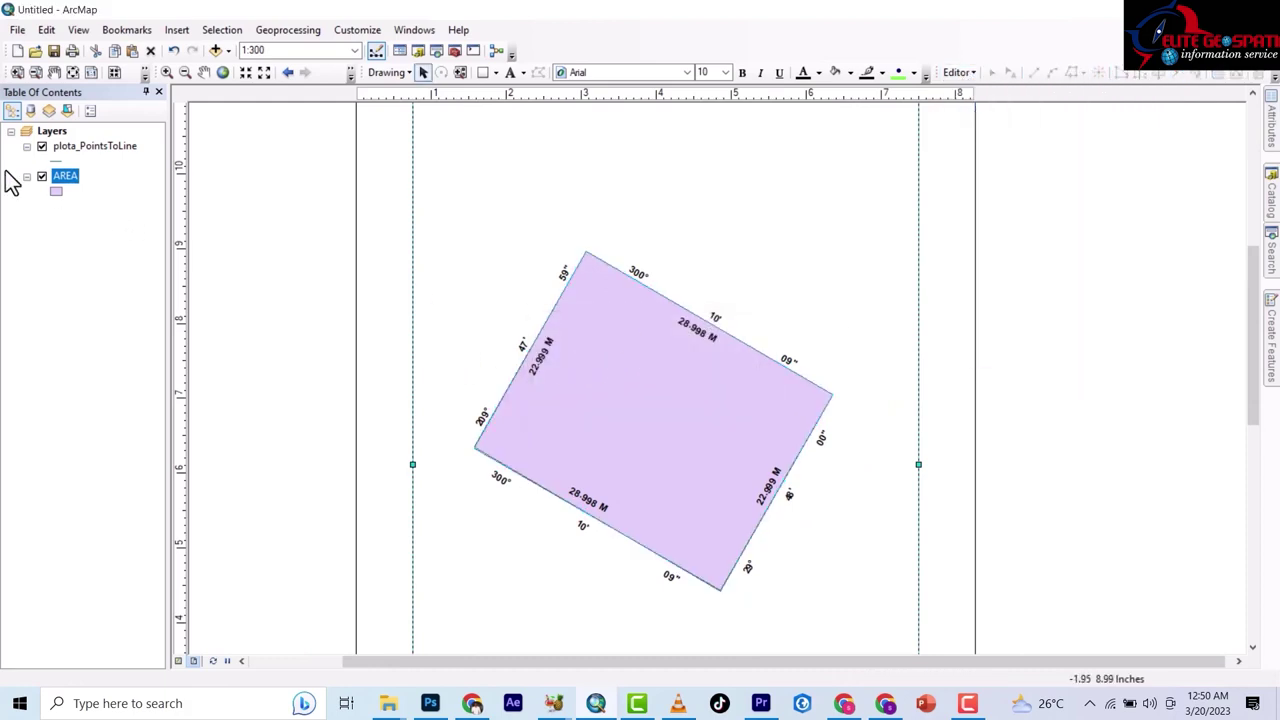
Switch off the AREA layer and read SHAPE_Area 666.776889 from its attribute table.
{"action": "left_click", "coordinate": [42, 177]}
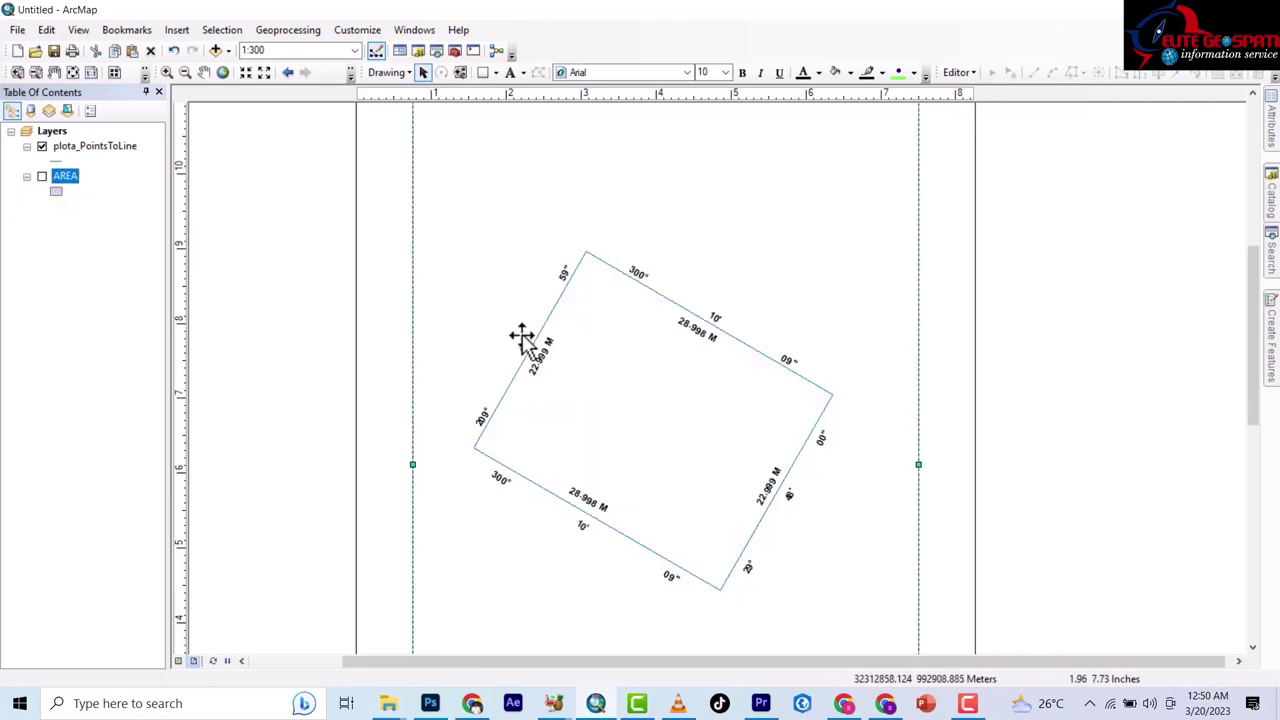
{"action": "scroll", "coordinate": [548, 343], "scroll_direction": "down", "scroll_amount": 2}
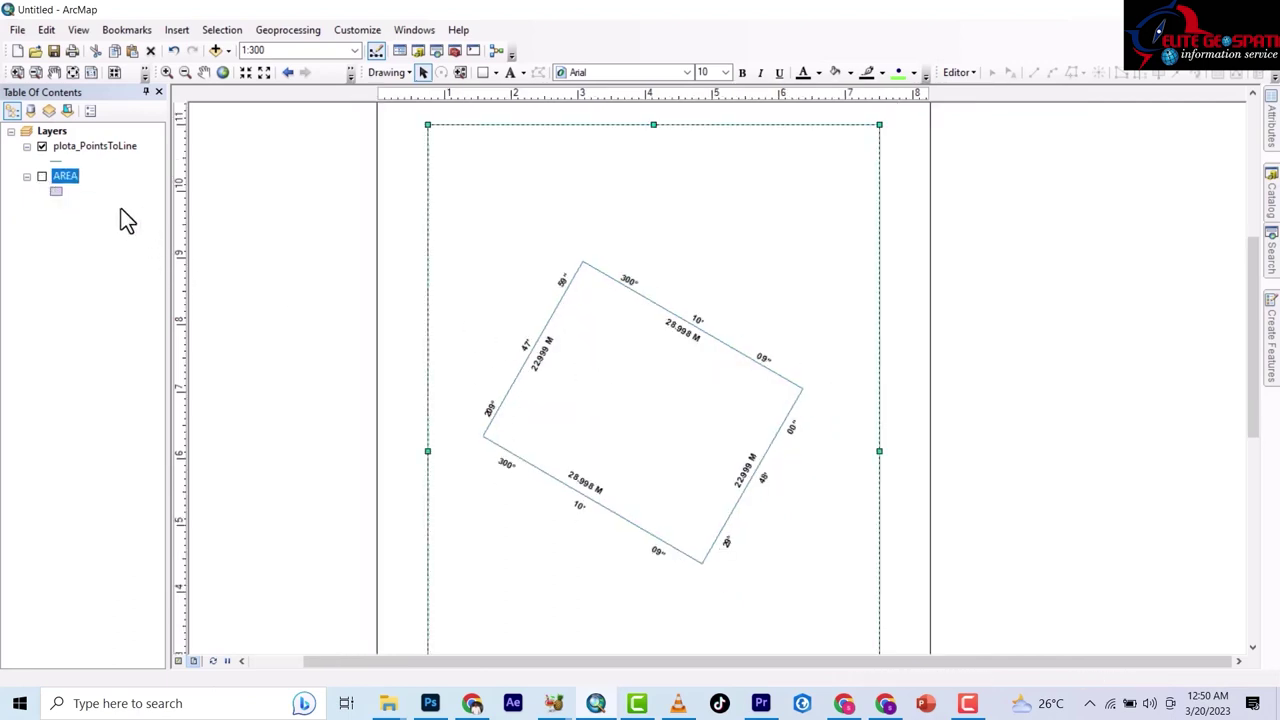
{"action": "right_click", "coordinate": [62, 178]}
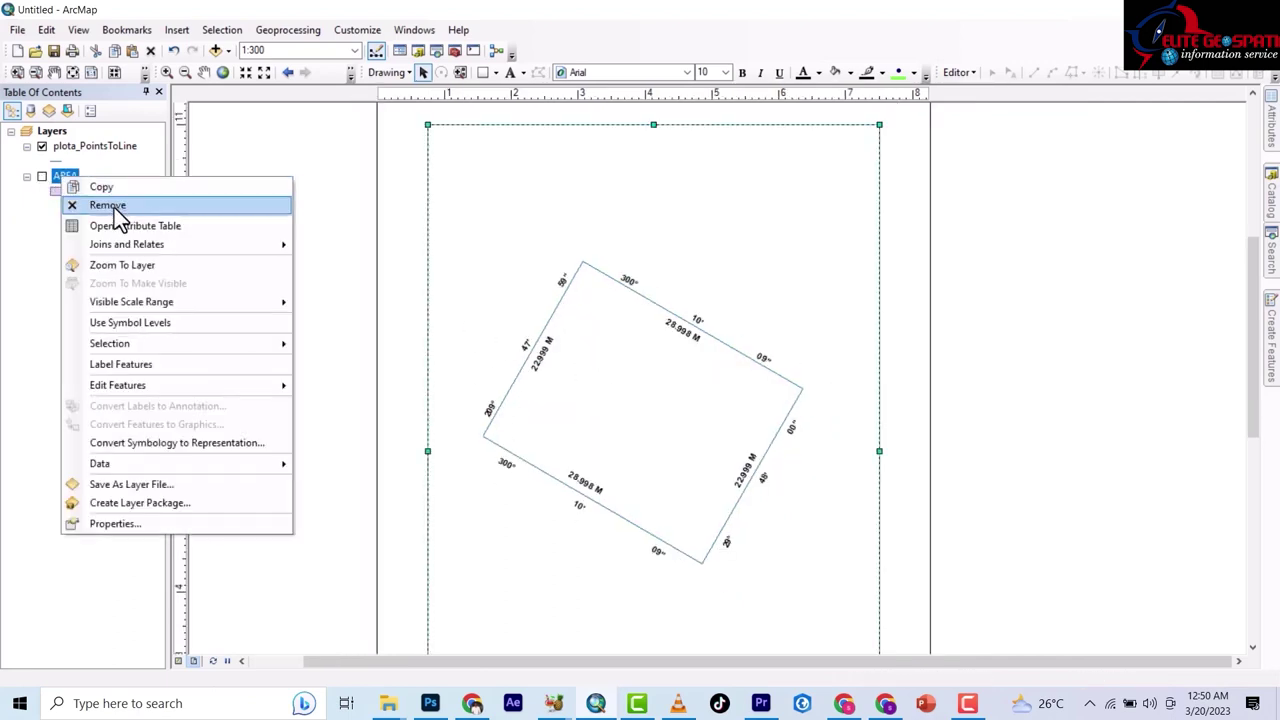
{"action": "left_click", "coordinate": [146, 225]}
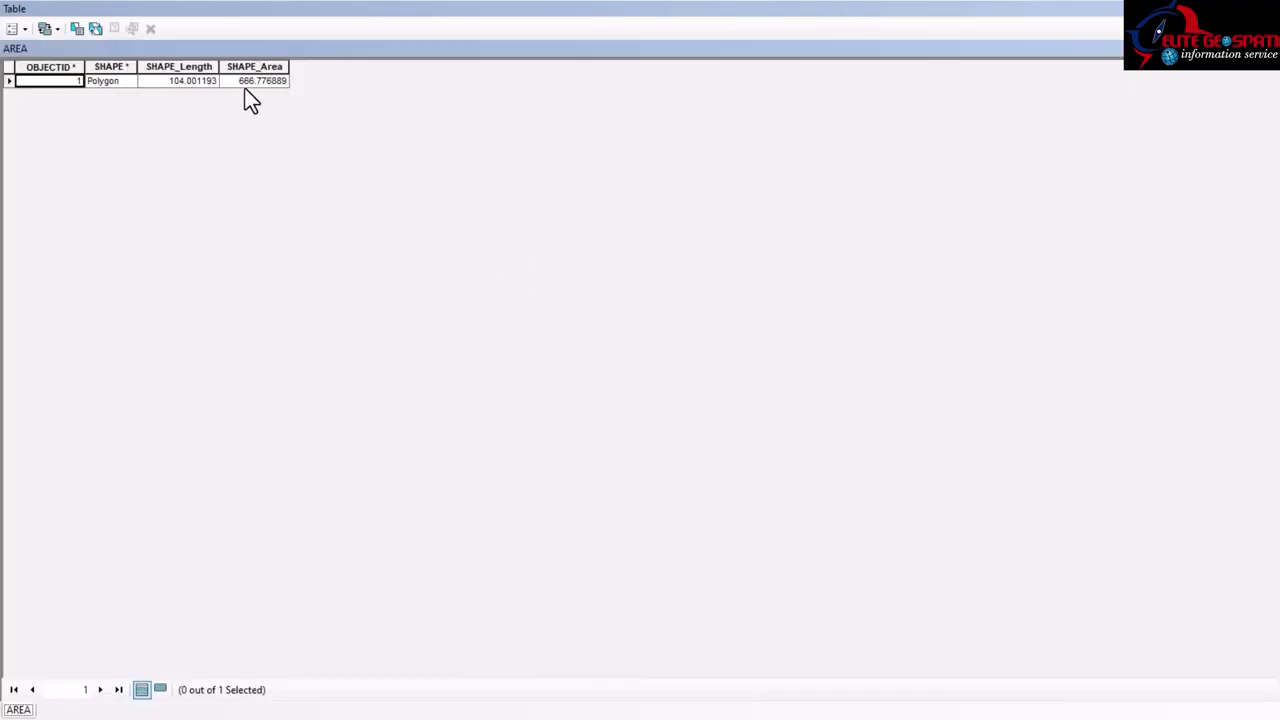
{"action": "left_click", "coordinate": [240, 81]}
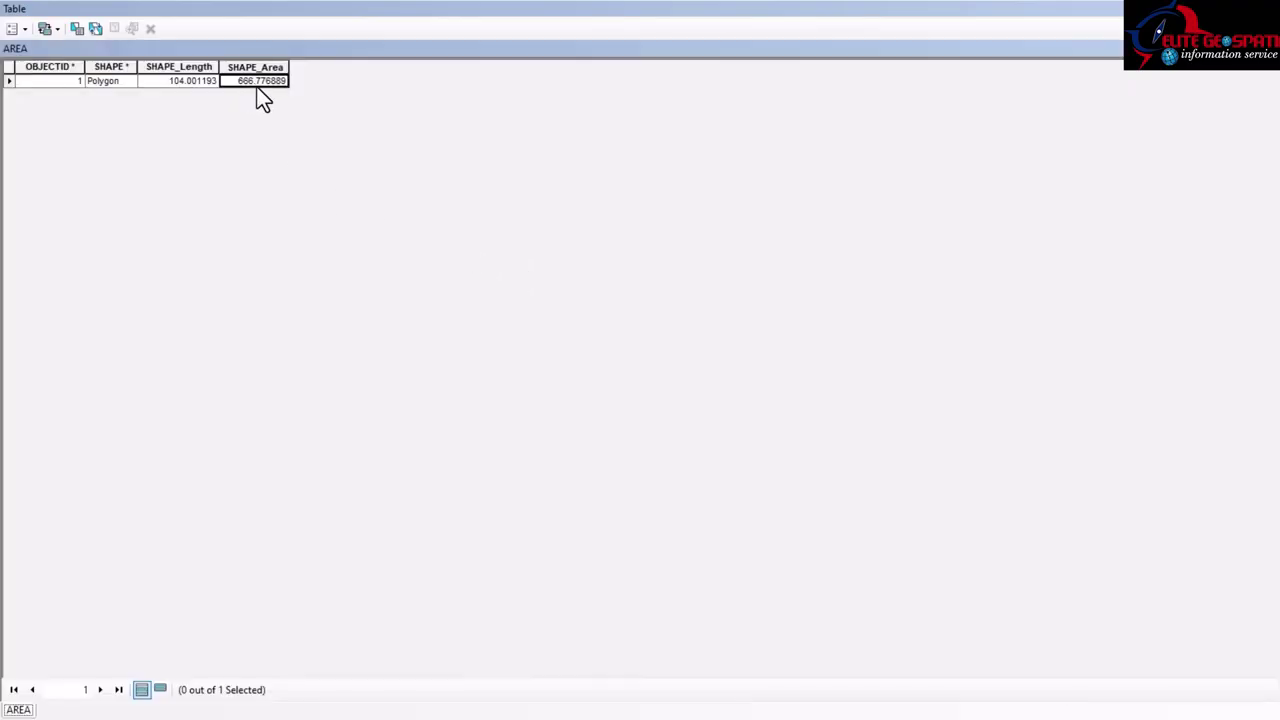
{"action": "left_click", "coordinate": [1268, 9]}
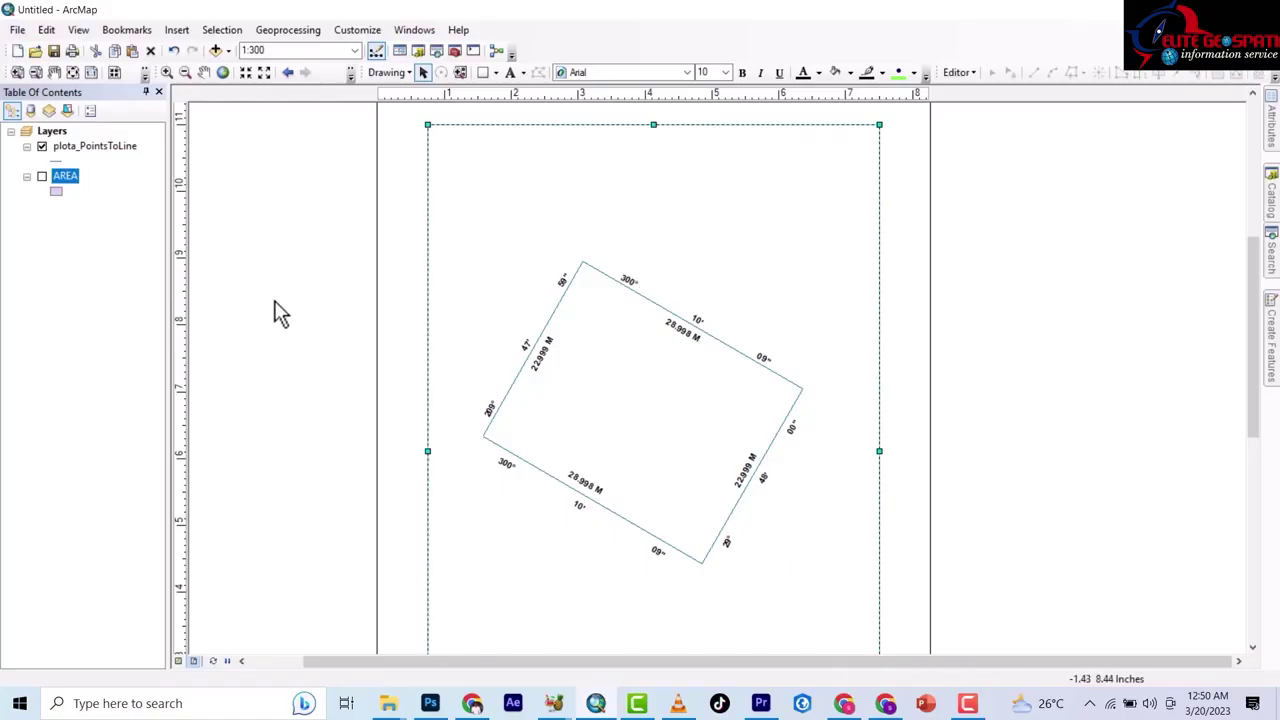
Place a text element reading HHHHH near the page top and open its Properties.
{"action": "left_click", "coordinate": [509, 73]}
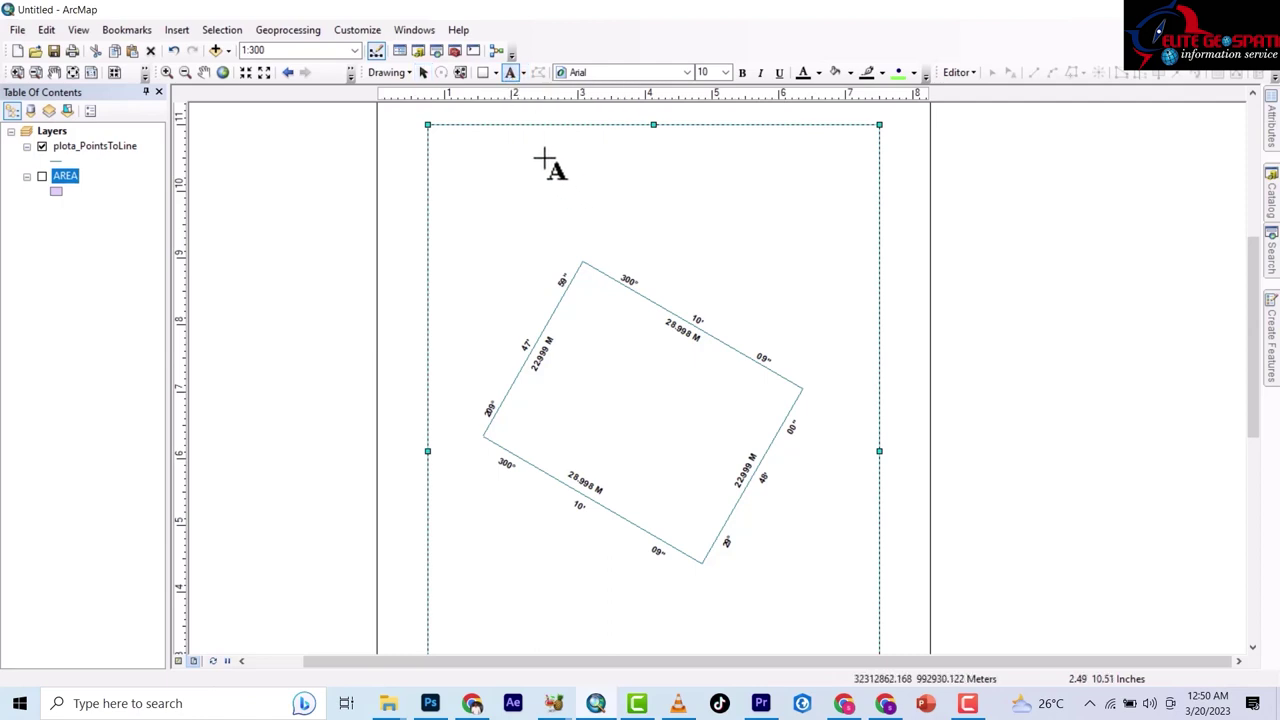
{"action": "left_click", "coordinate": [548, 152]}
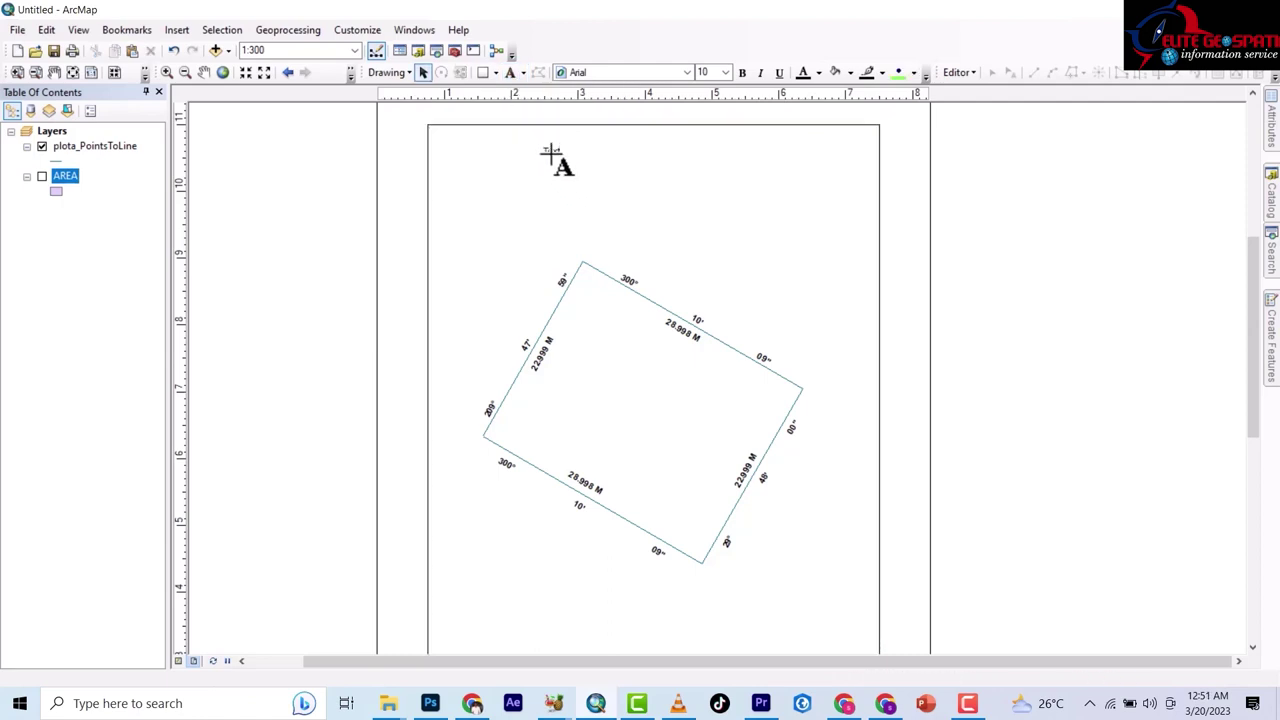
{"action": "type", "text": "HHHHH"}
{"action": "key", "text": "Return"}
{"action": "double_click", "coordinate": [561, 153]}
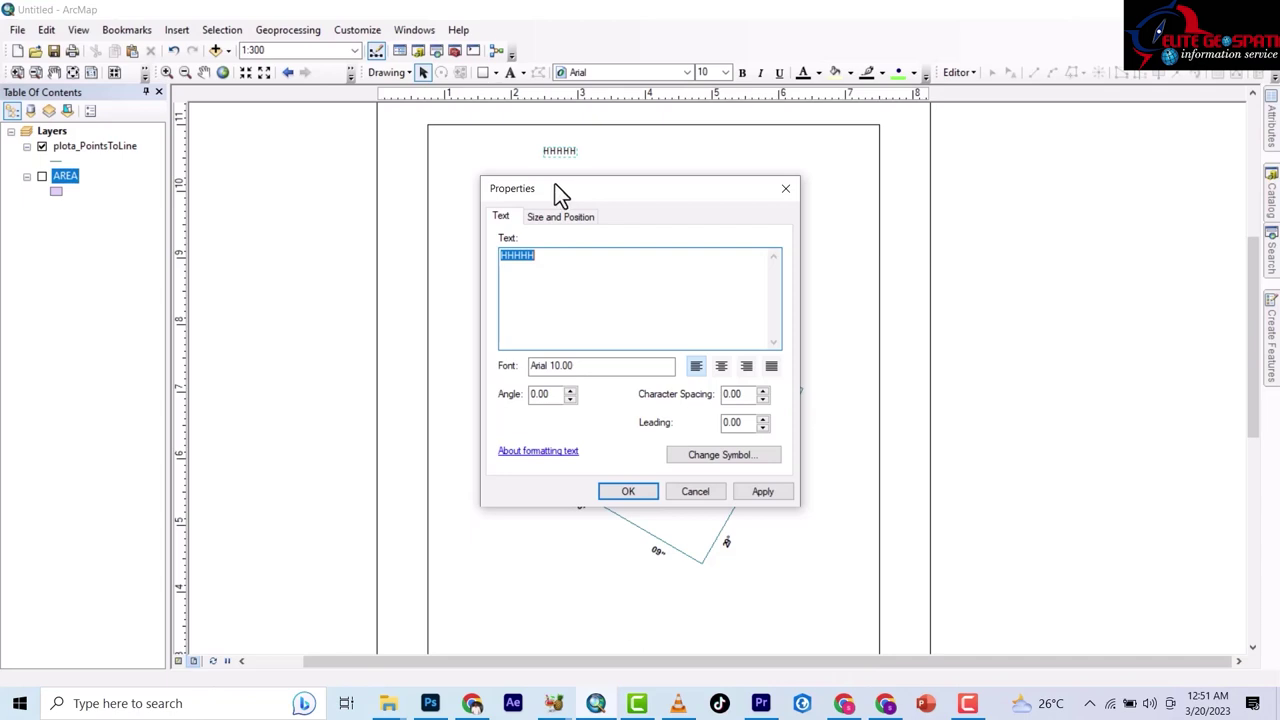
Enter 'PLAN SHEWING PROPERTY SAID TO BELONG TO MR', the owner's name, 'AT JALINGO LGA TARABA STATE', then 'SCALE 1'.
{"action": "type", "text": "PLAN SHEWING PR"}
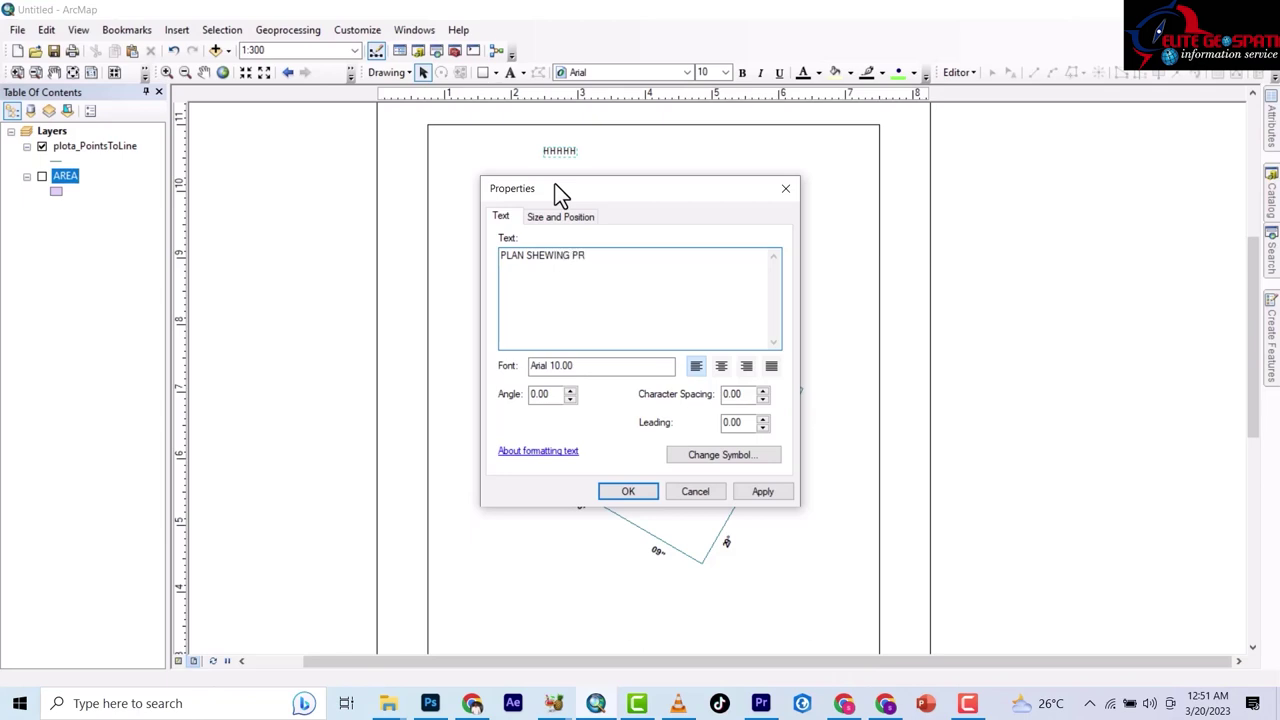
{"action": "type", "text": "O"}
{"action": "type", "text": "PERTY"}
{"action": "type", "text": " SA"}
{"action": "type", "text": "ID"}
{"action": "type", "text": " TO"}
{"action": "type", "text": " BELONF"}
{"action": "type", "text": " TO"}
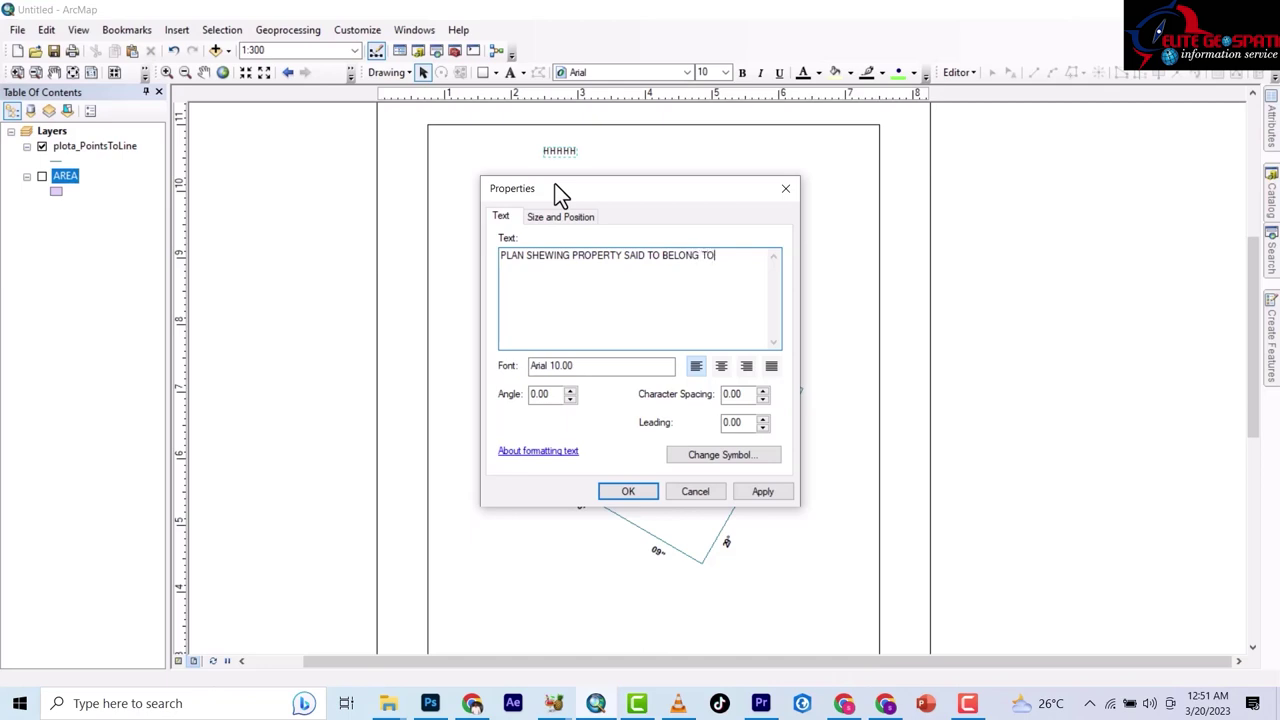
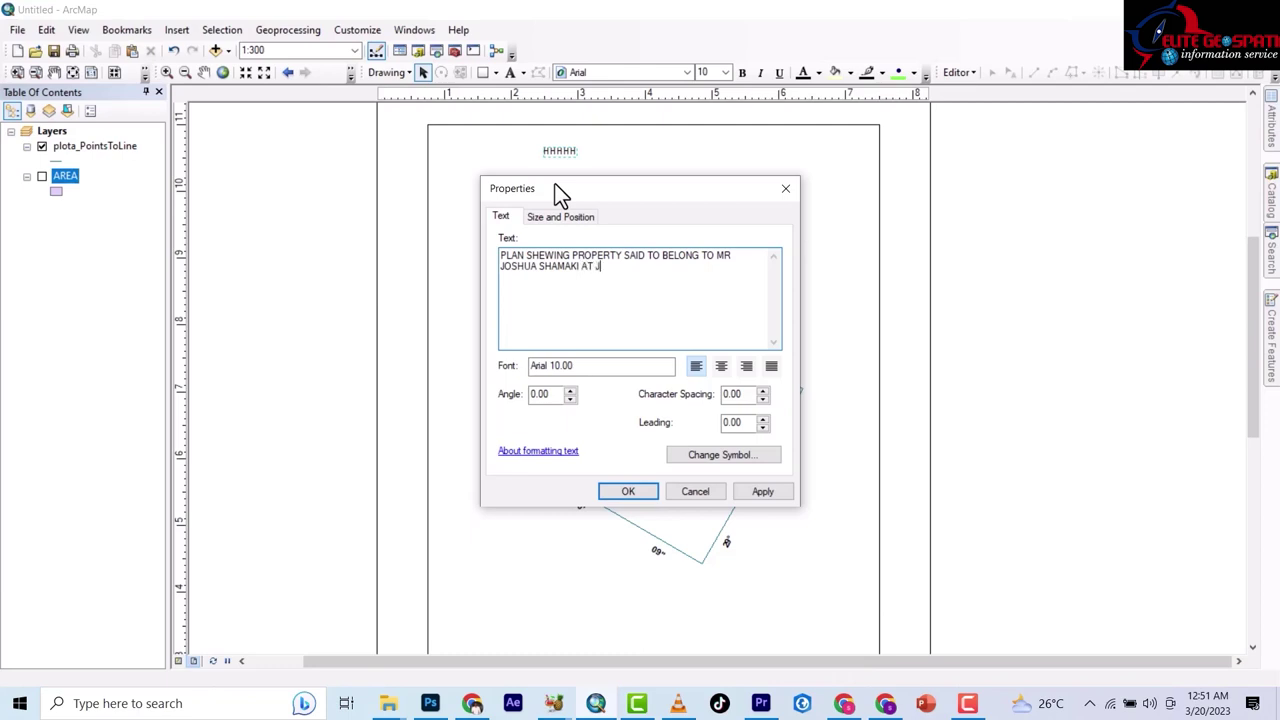
{"action": "type", "text": "ALINGO LGA TARABA SY"}
{"action": "key", "text": "BackSpace"}
{"action": "type", "text": "TATE"}
{"action": "type", "text": "SC"}
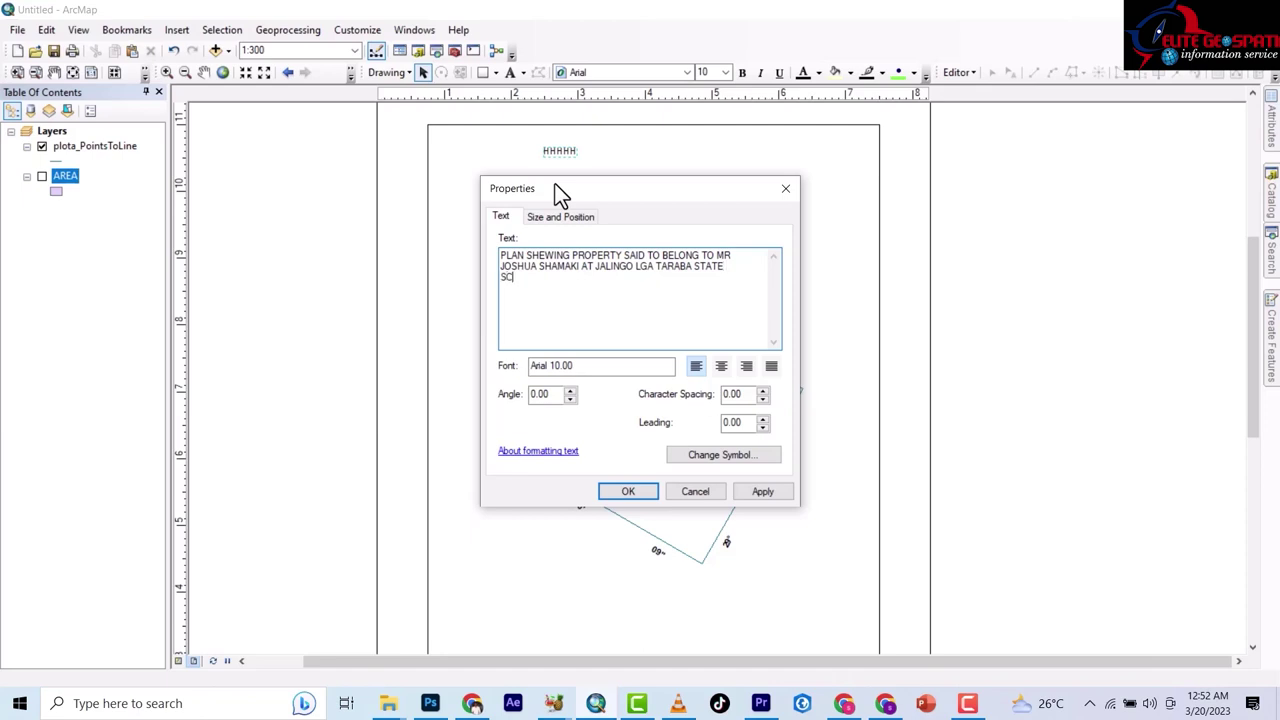
{"action": "type", "text": "ALE"}
{"action": "type", "text": " 1:"}
Add title lines SCALE 1:300, ORINGIN UTM MINNA ZONE 32 and AREA SQUARE METER.
{"action": "type", "text": "300 "}
{"action": "type", "text": "ORIN"}
{"action": "type", "text": "GIN"}
{"action": "type", "text": " UTM"}
{"action": "type", "text": " MINN"}
{"action": "type", "text": "A"}
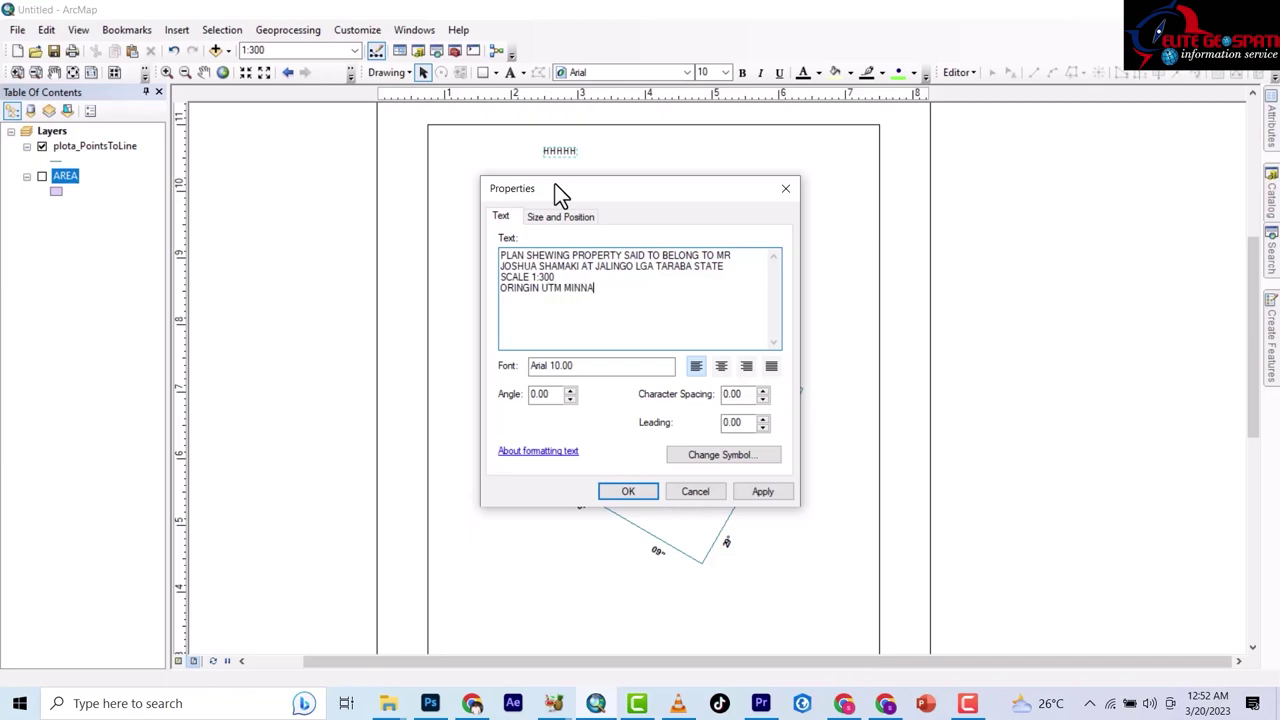
{"action": "type", "text": " ZONE 32"}
{"action": "key", "text": "Return"}
{"action": "type", "text": "AREA    M"}
{"action": "key", "text": "BackSpace"}
{"action": "type", "text": "SQUARE"}
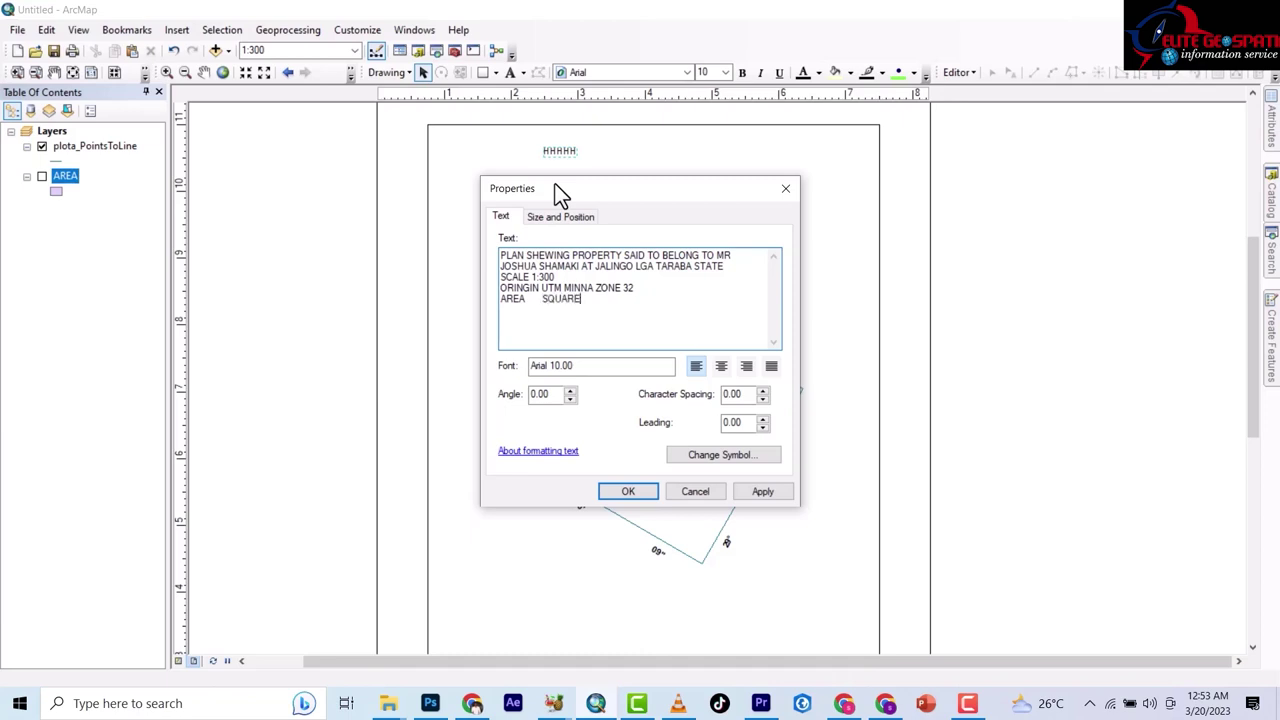
{"action": "type", "text": " METER"}
Place the title text on the layout, turn the AREA layer back on, and open its attribute table.
{"action": "left_click", "coordinate": [630, 491]}
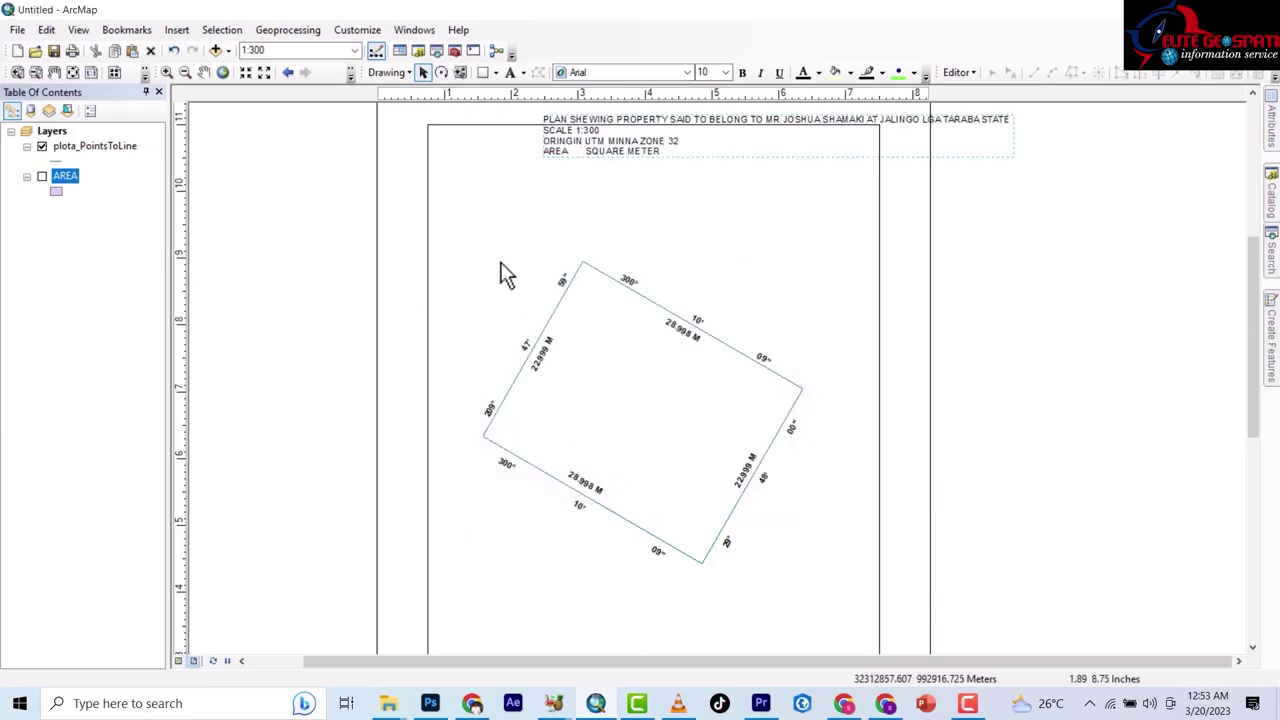
{"action": "left_click", "coordinate": [42, 176]}
{"action": "right_click", "coordinate": [57, 177]}
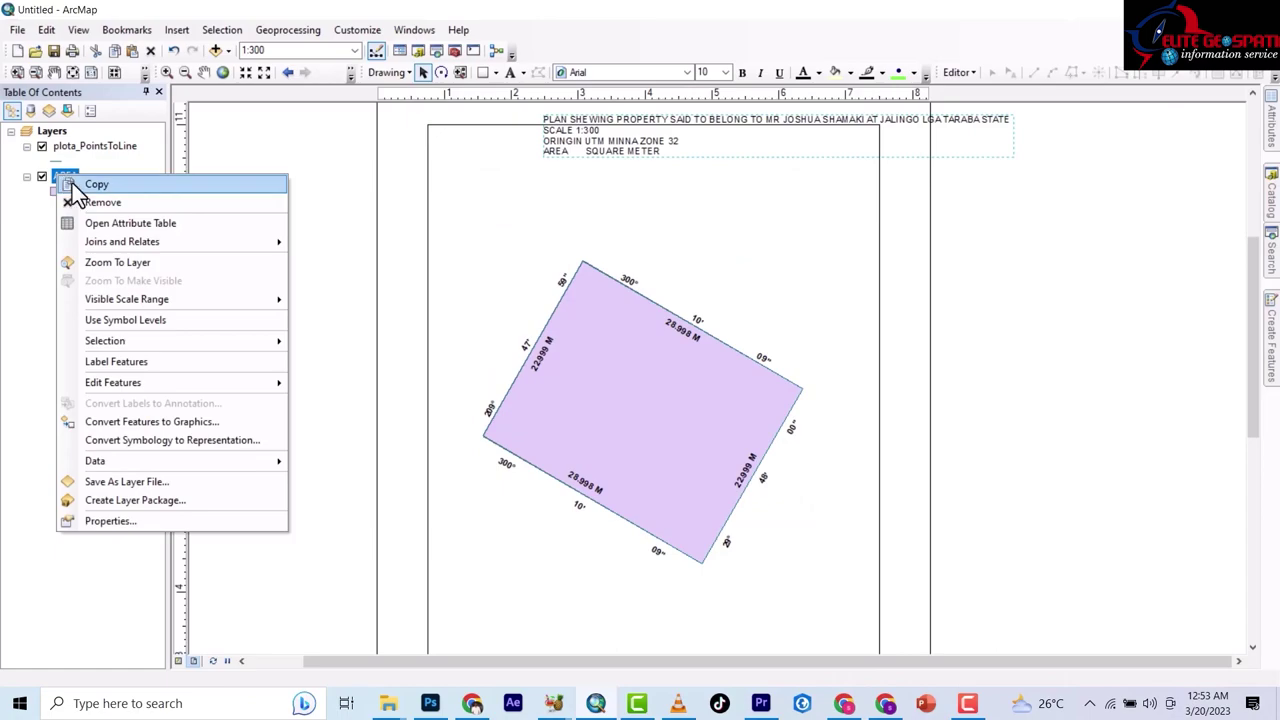
{"action": "left_click", "coordinate": [122, 225]}
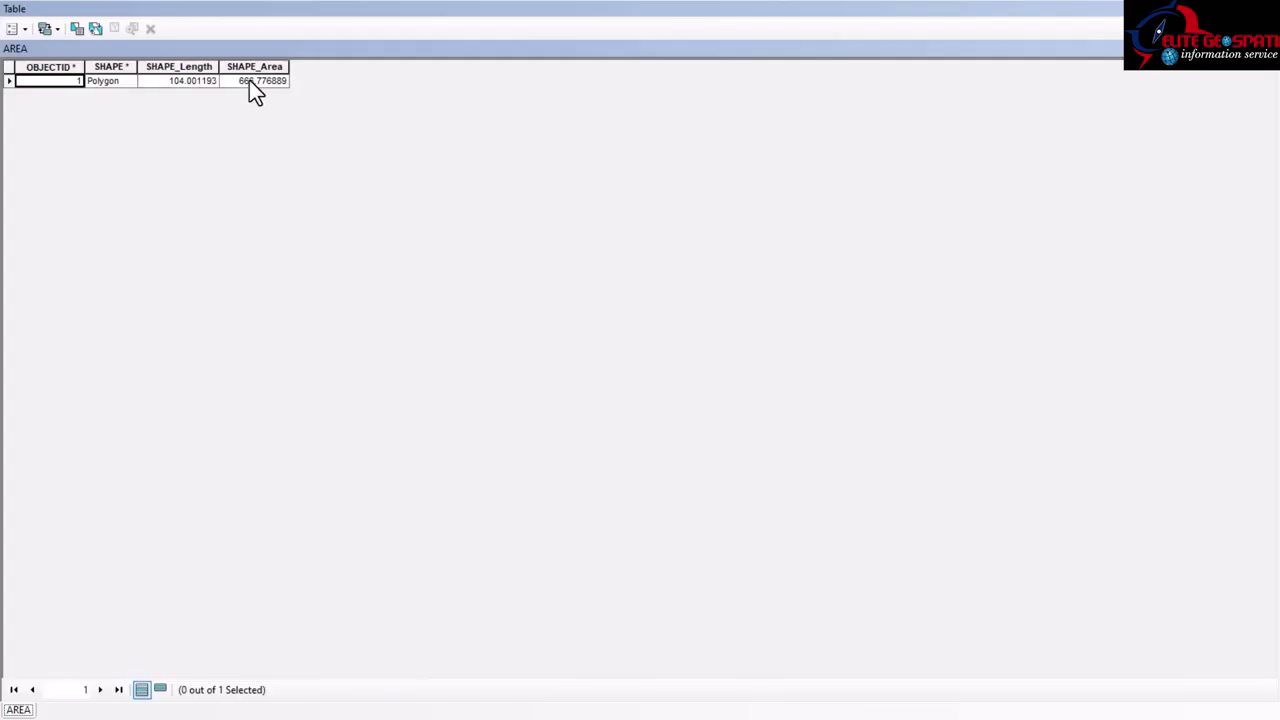
Review the SHAPE_Area field's number format, then copy the area value 666.776889.
{"action": "right_click", "coordinate": [256, 67]}
{"action": "left_click", "coordinate": [307, 277]}
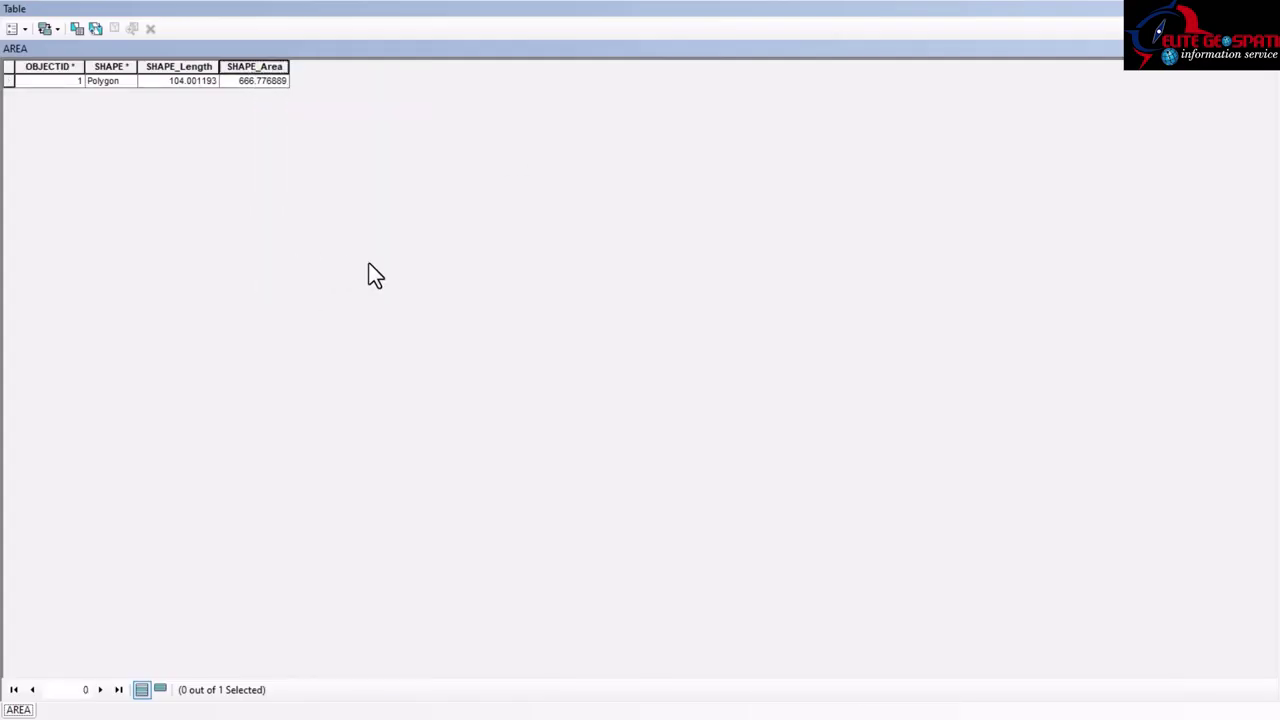
{"action": "left_click", "coordinate": [755, 343]}
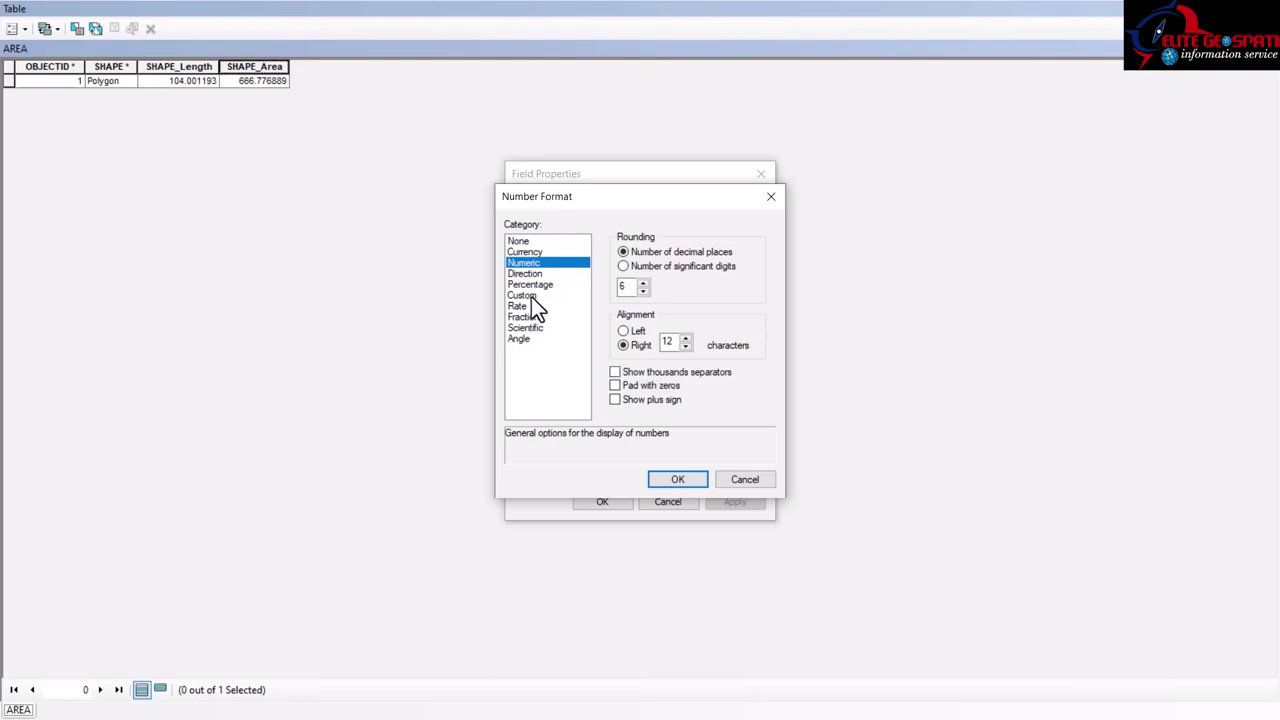
{"action": "left_click", "coordinate": [738, 479]}
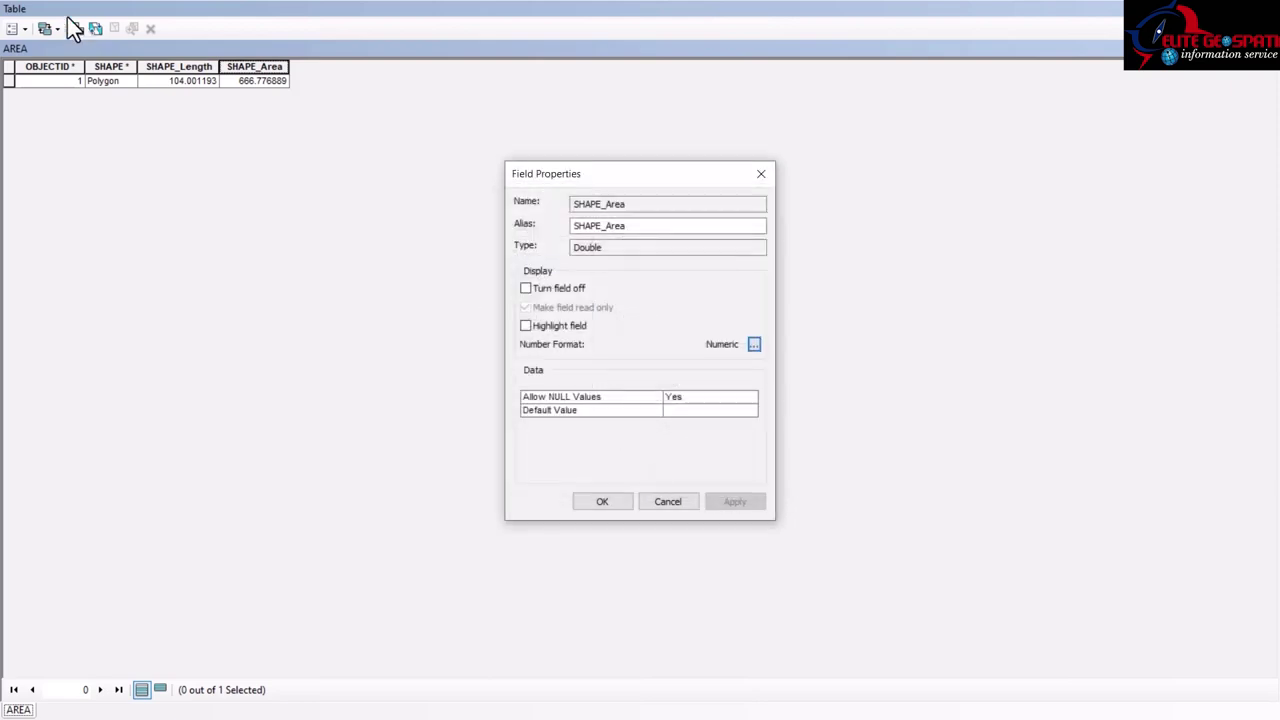
{"action": "left_click", "coordinate": [655, 502]}
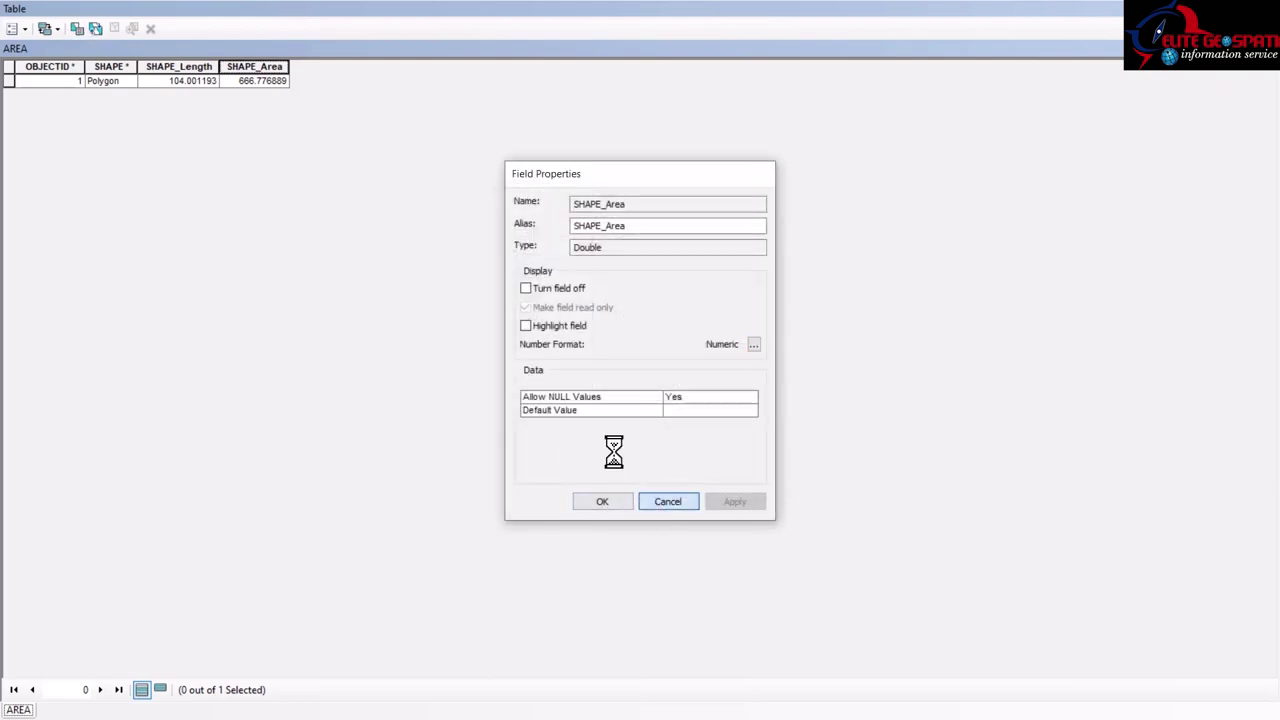
{"action": "left_click", "coordinate": [243, 90]}
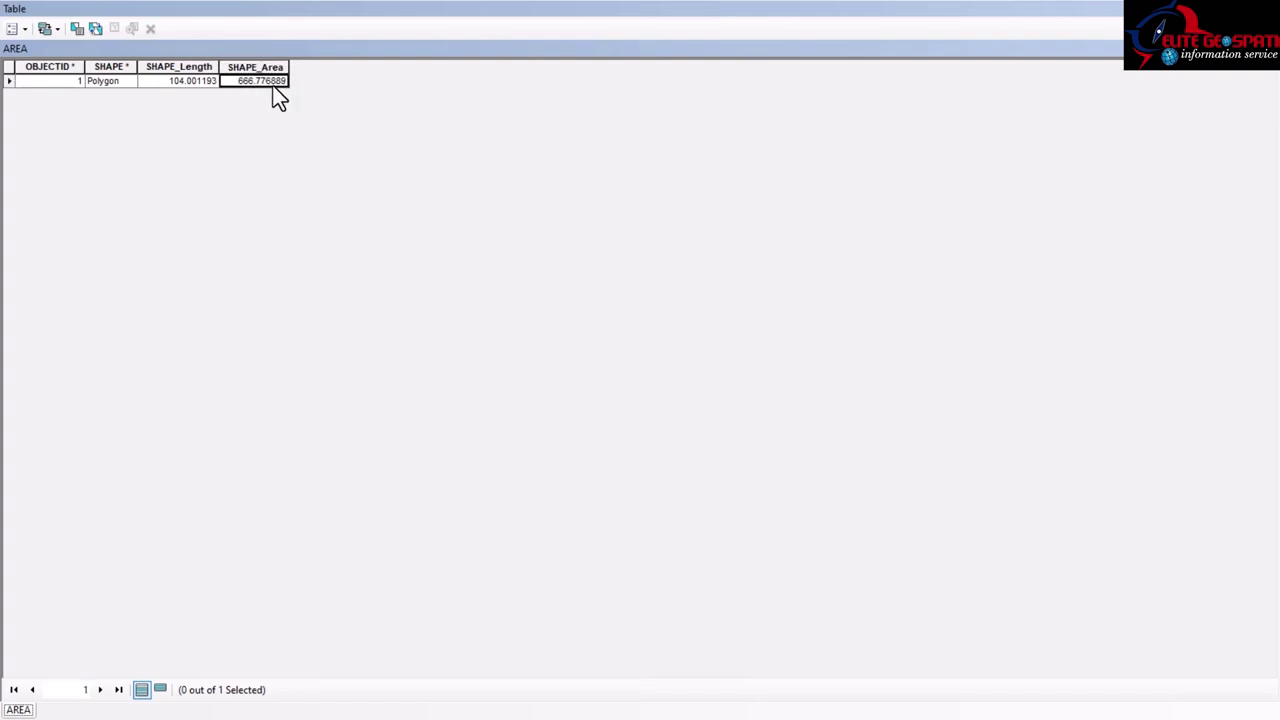
{"action": "right_click", "coordinate": [246, 80]}
{"action": "left_click", "coordinate": [274, 107]}
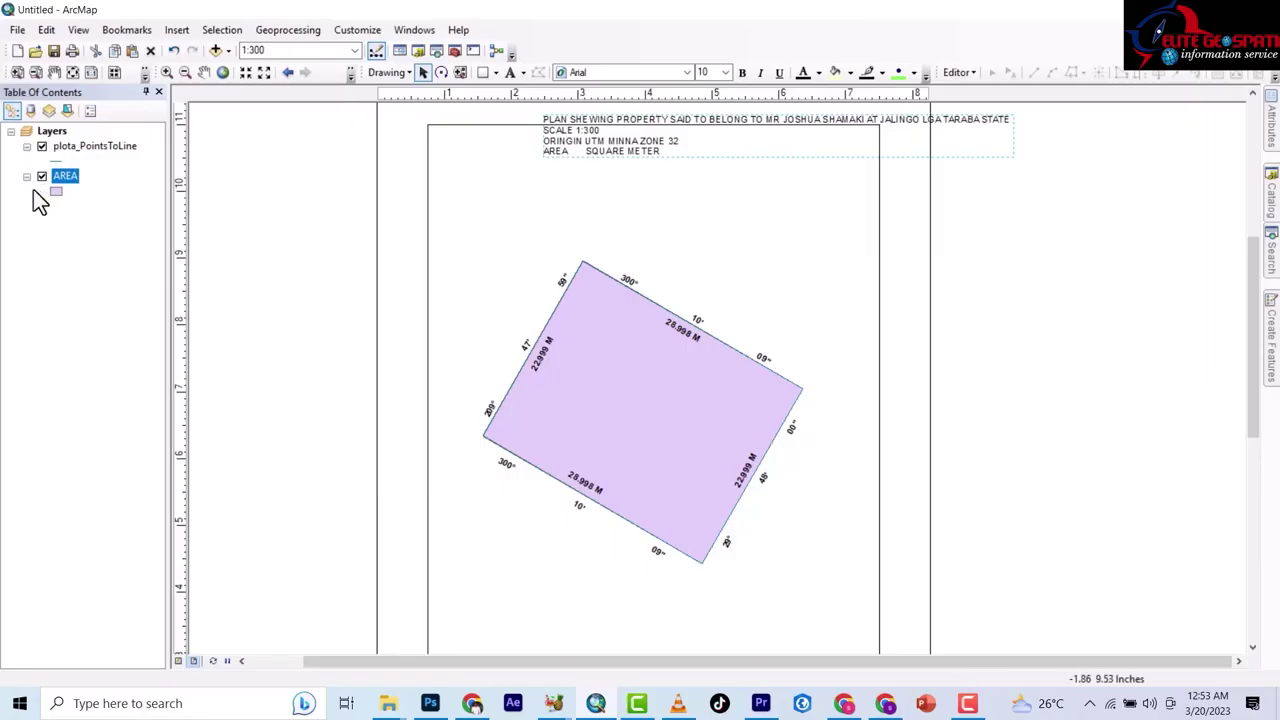
Paste 666.776889 into the title's AREA line before SQUARE METER.
{"action": "double_click", "coordinate": [635, 151]}
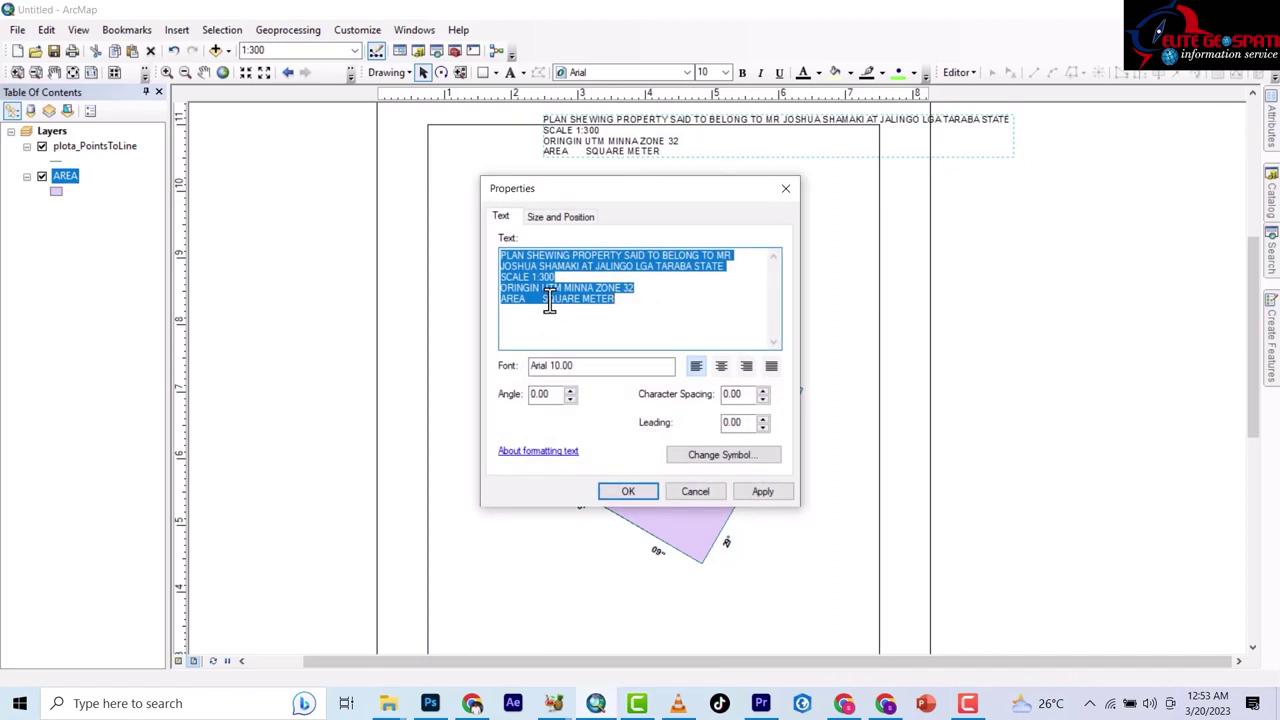
{"action": "left_click", "coordinate": [538, 303]}
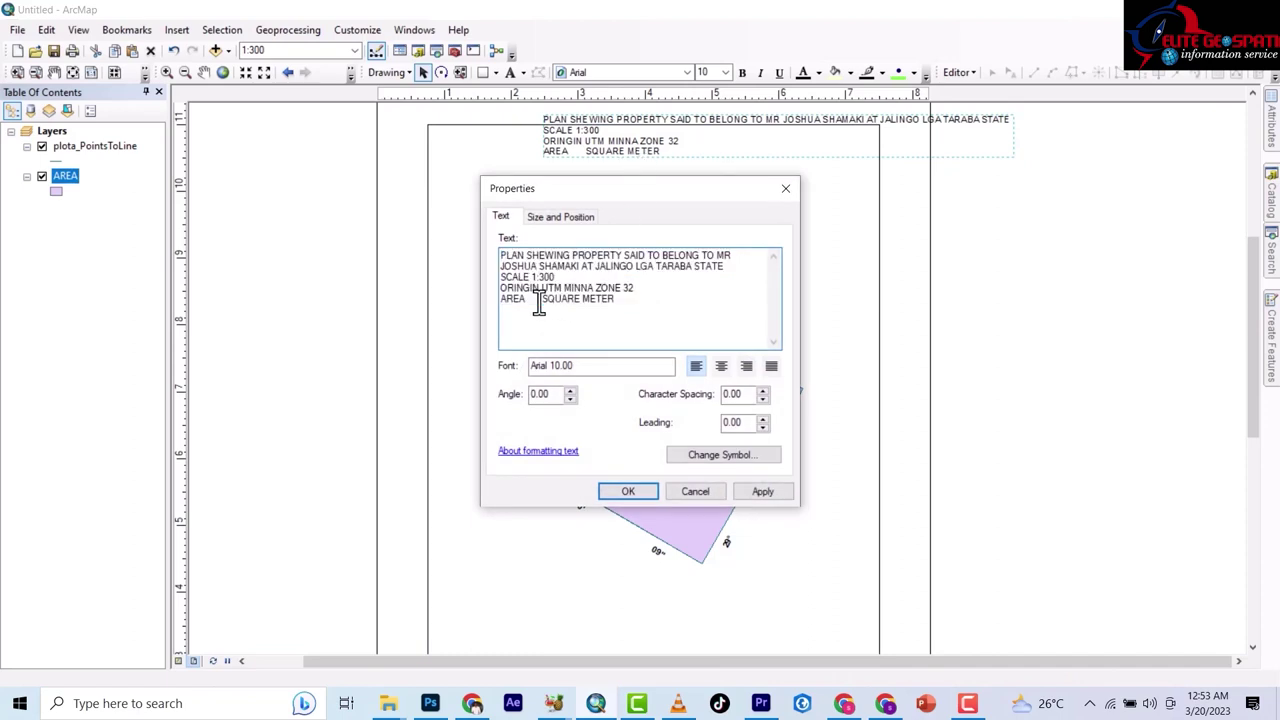
{"action": "key", "text": "ctrl+v"}
{"action": "left_click_drag", "start_coordinate": [669, 303], "coordinate": [505, 308]}
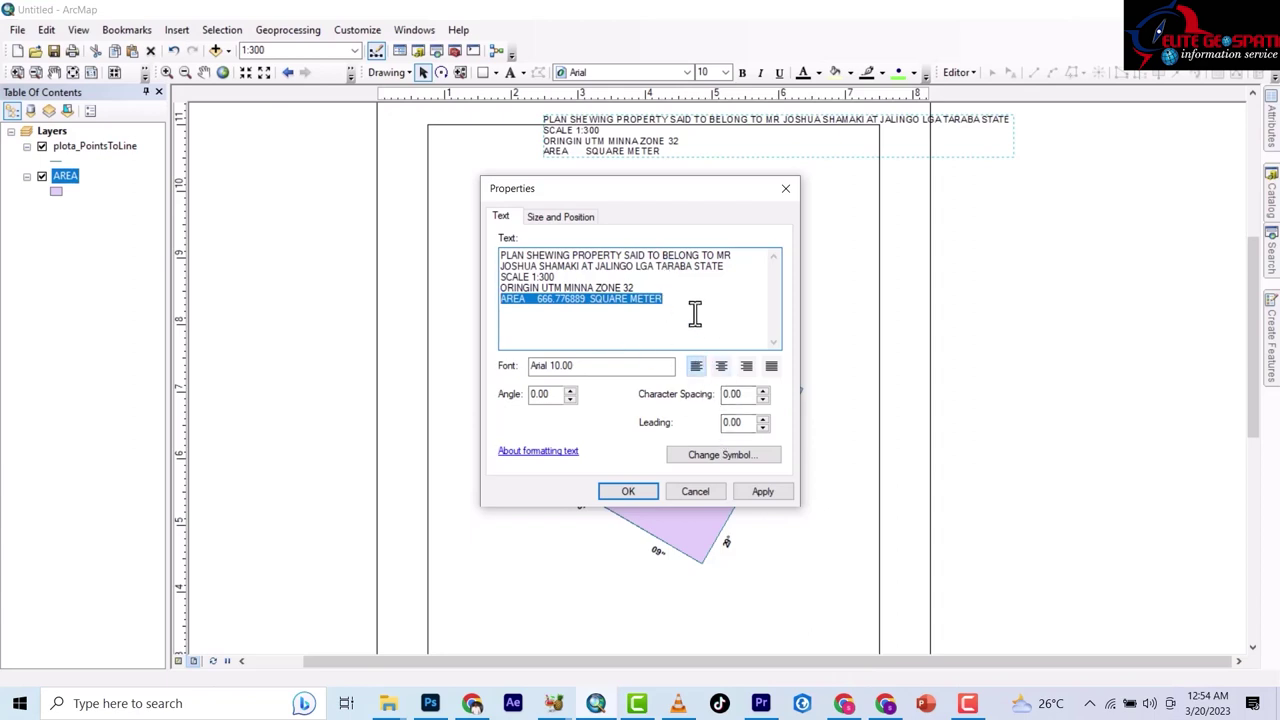
{"action": "left_click", "coordinate": [695, 311]}
Break the heading onto new lines before SAID, the owner's name, and AT JALINGO.
{"action": "left_click_drag", "start_coordinate": [700, 195], "coordinate": [759, 279]}
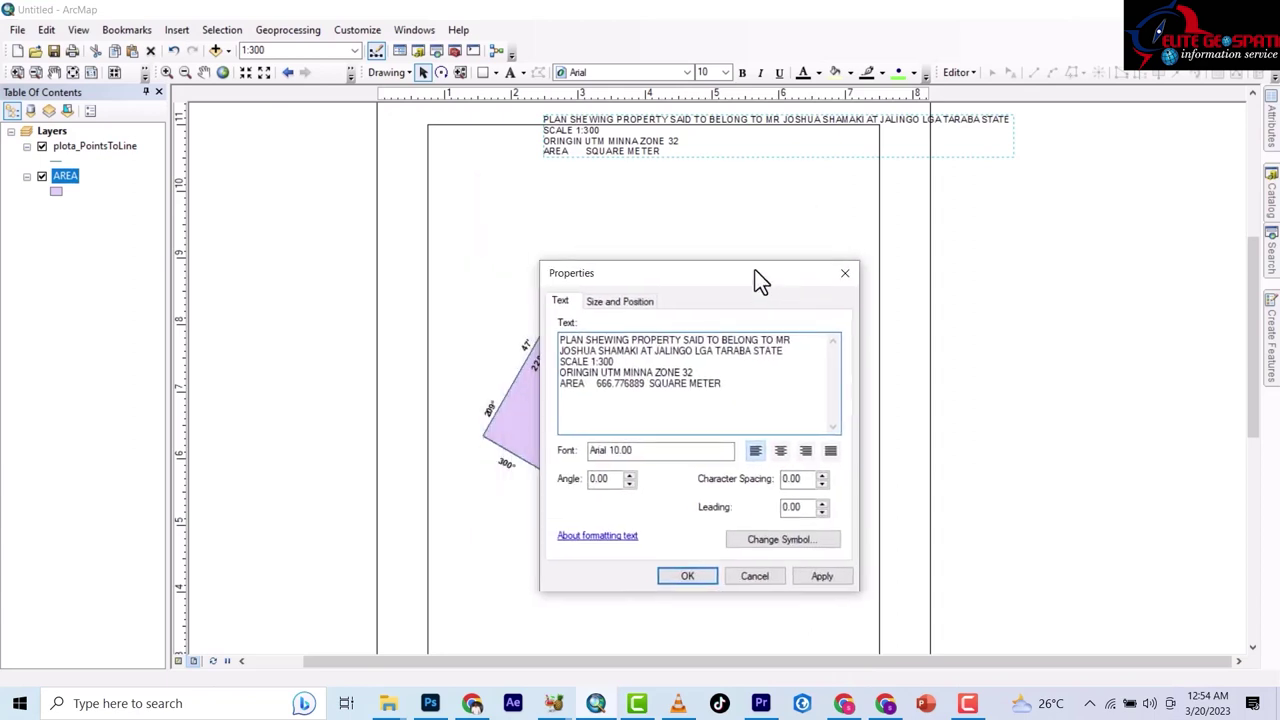
{"action": "left_click", "coordinate": [681, 340]}
{"action": "key", "text": "Return"}
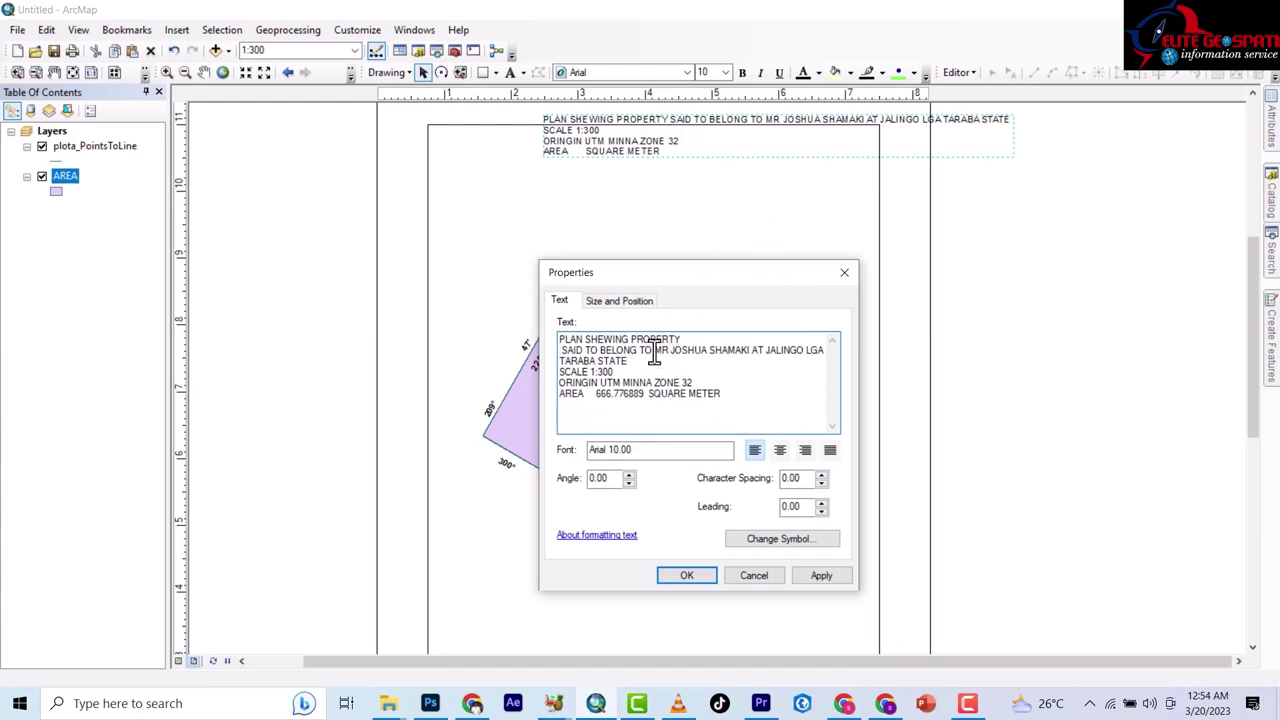
{"action": "left_click", "coordinate": [653, 350]}
{"action": "key", "text": "Return"}
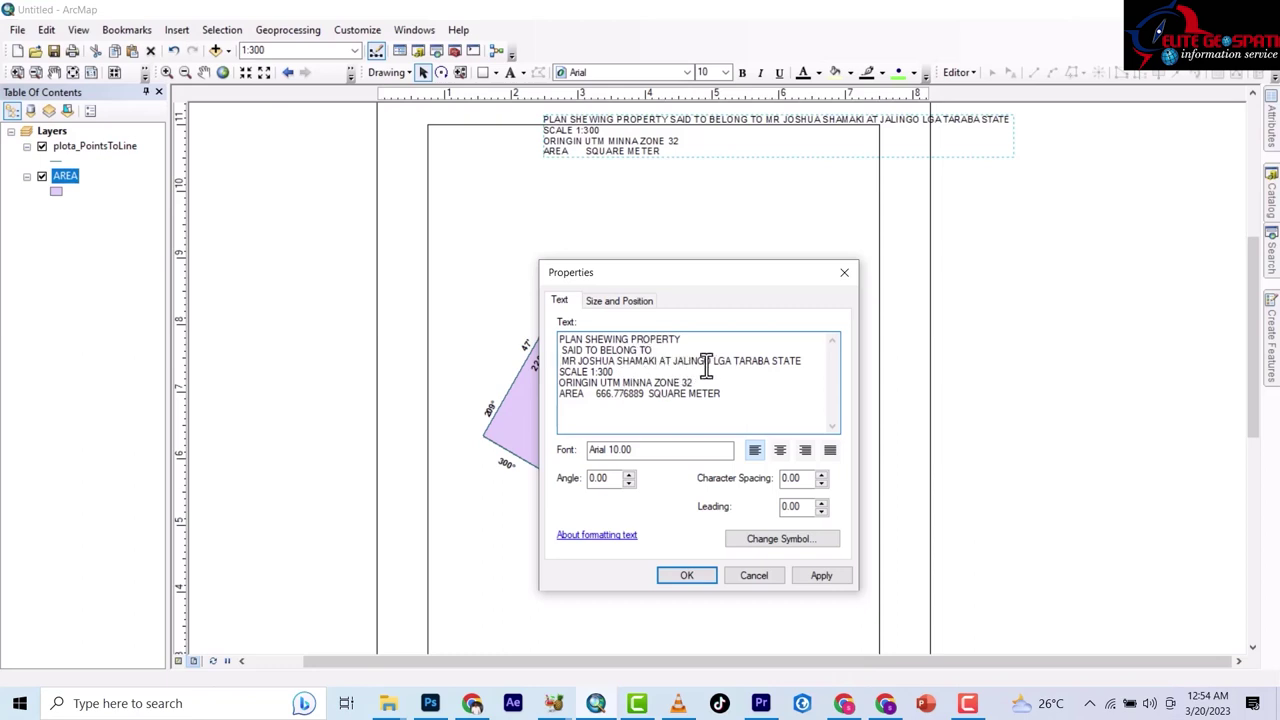
{"action": "left_click", "coordinate": [661, 361]}
{"action": "key", "text": "Return"}
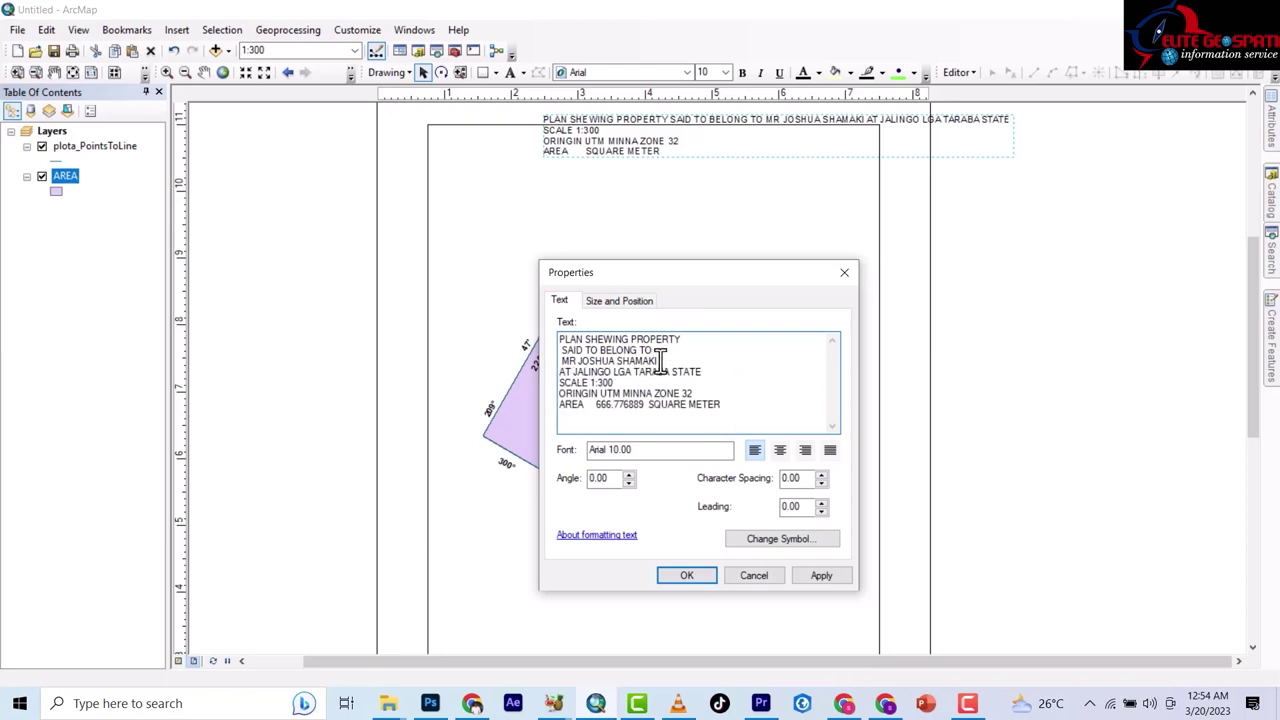
Insert a blank line before SCALE 1:300, apply the title, and move it down inside the page border.
{"action": "left_click", "coordinate": [816, 576]}
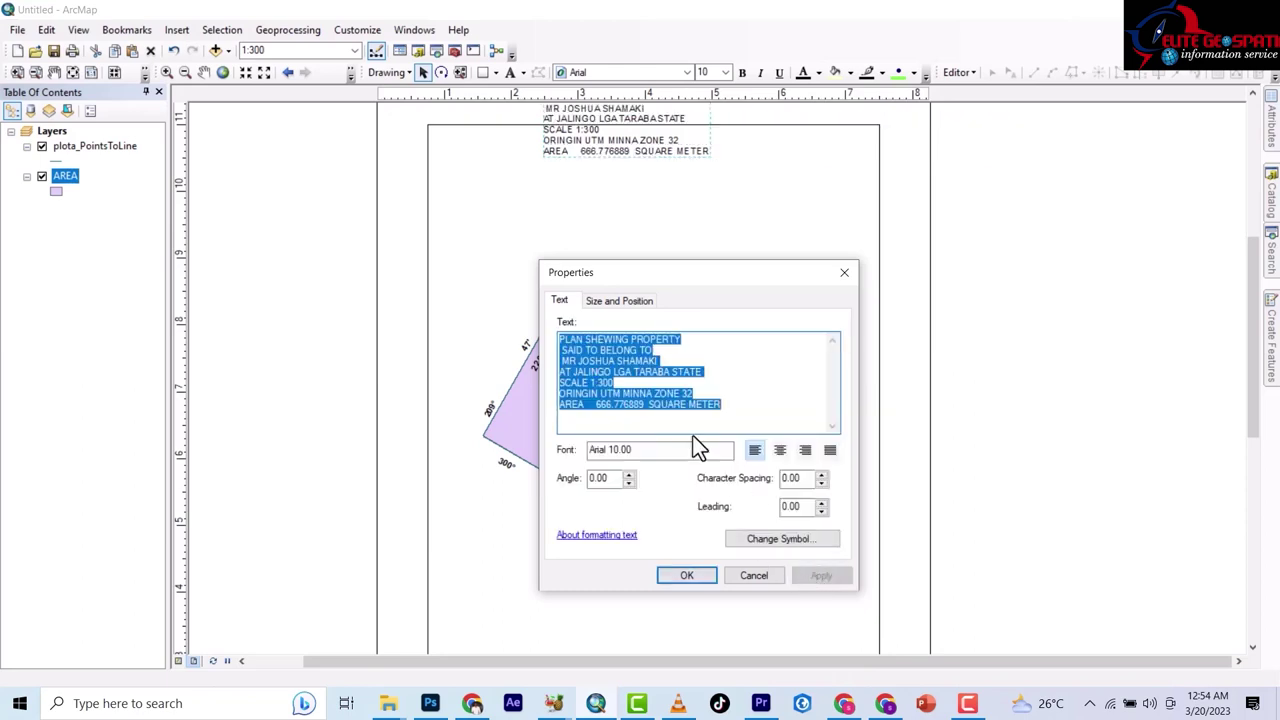
{"action": "left_click", "coordinate": [623, 390]}
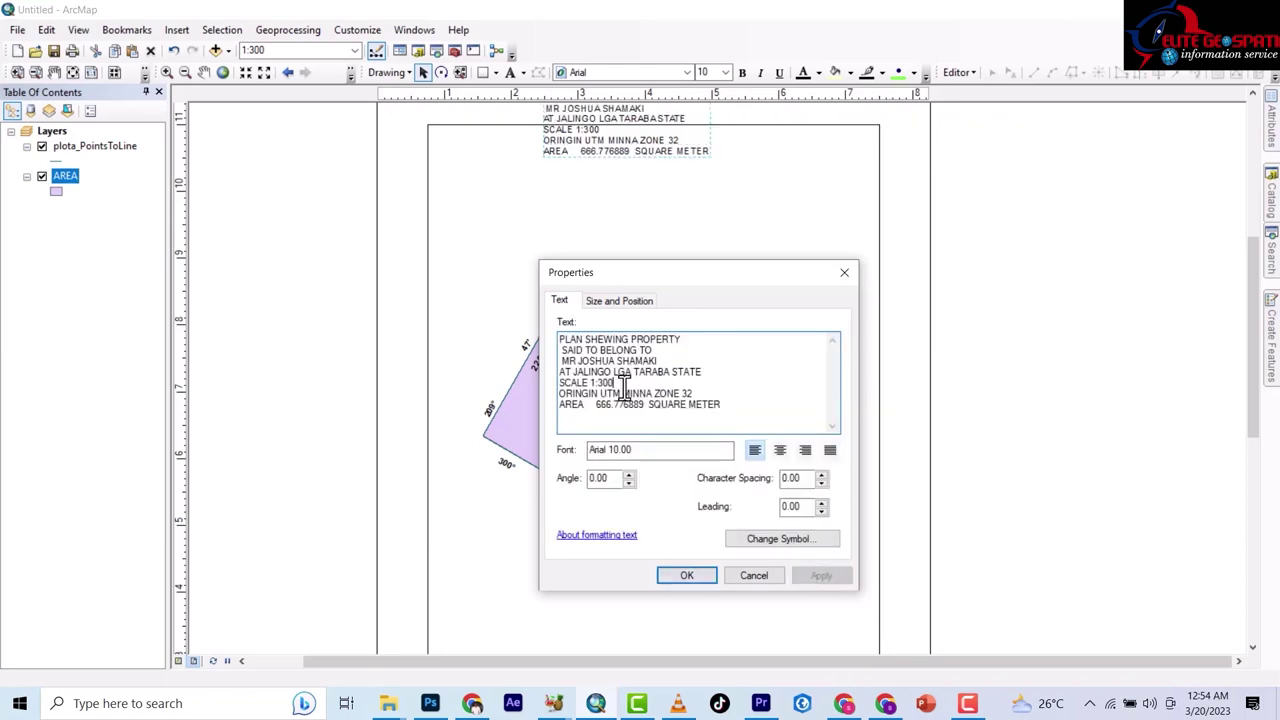
{"action": "left_click", "coordinate": [710, 373]}
{"action": "key", "text": "Return"}
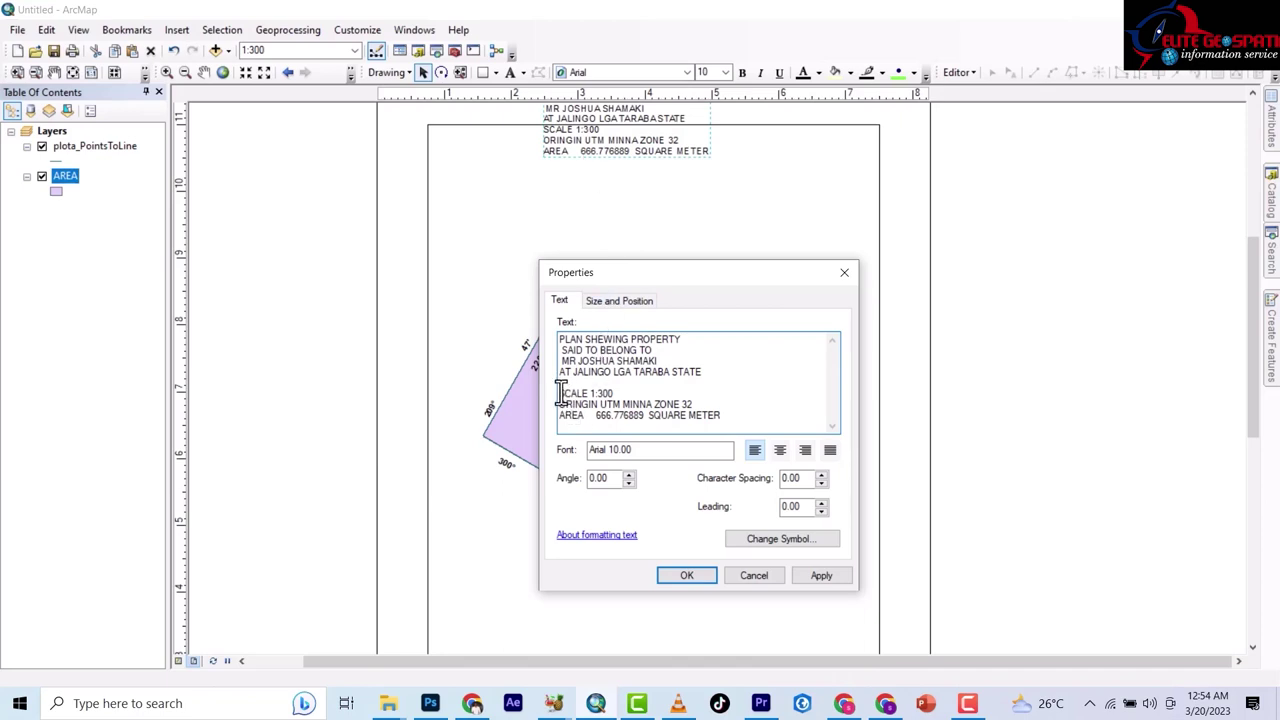
{"action": "left_click", "coordinate": [814, 576]}
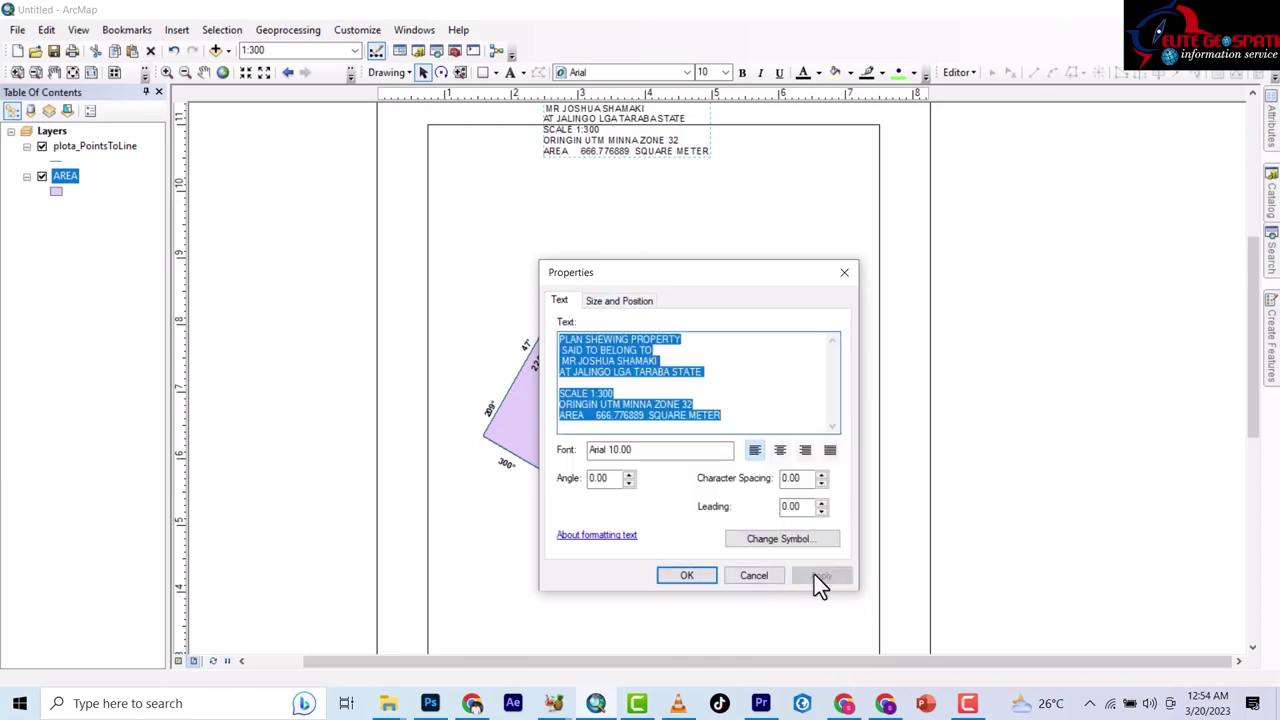
{"action": "left_click", "coordinate": [686, 578]}
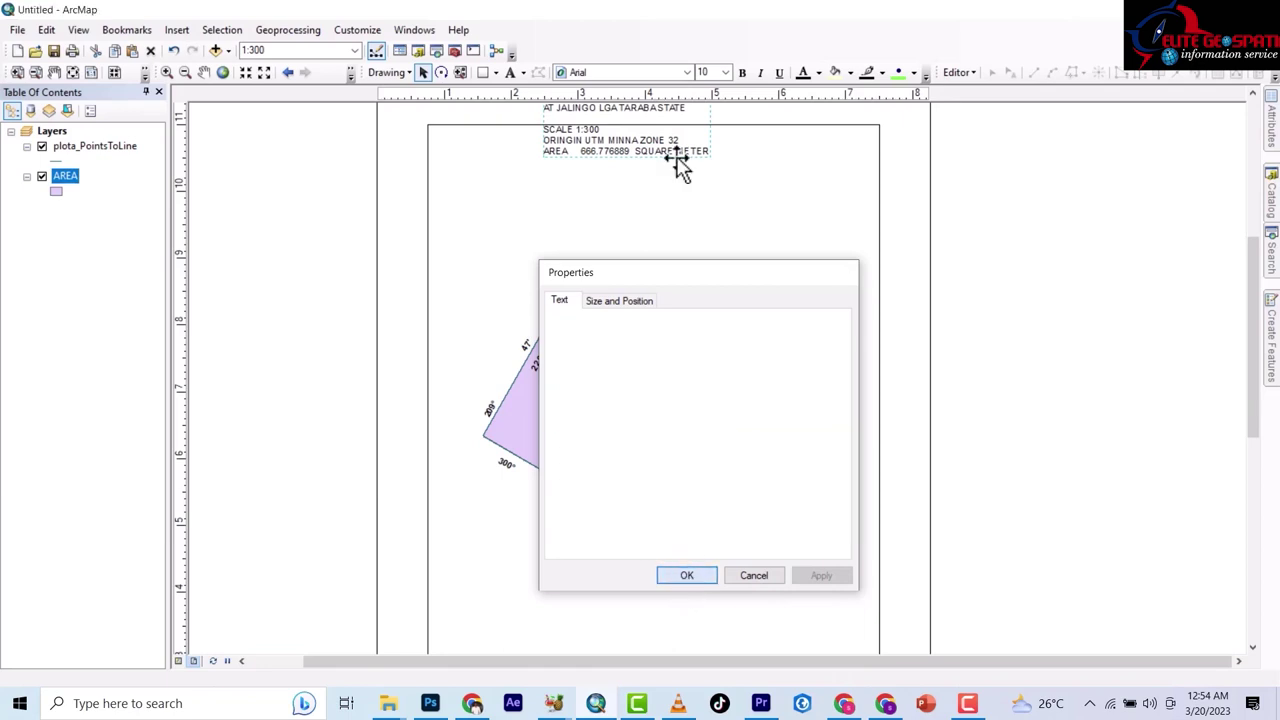
{"action": "mouse_move", "coordinate": [598, 148]}
{"action": "left_mouse_down"}
{"action": "mouse_move", "coordinate": [596, 215]}
{"action": "mouse_move", "coordinate": [590, 172]}
{"action": "left_mouse_up"}
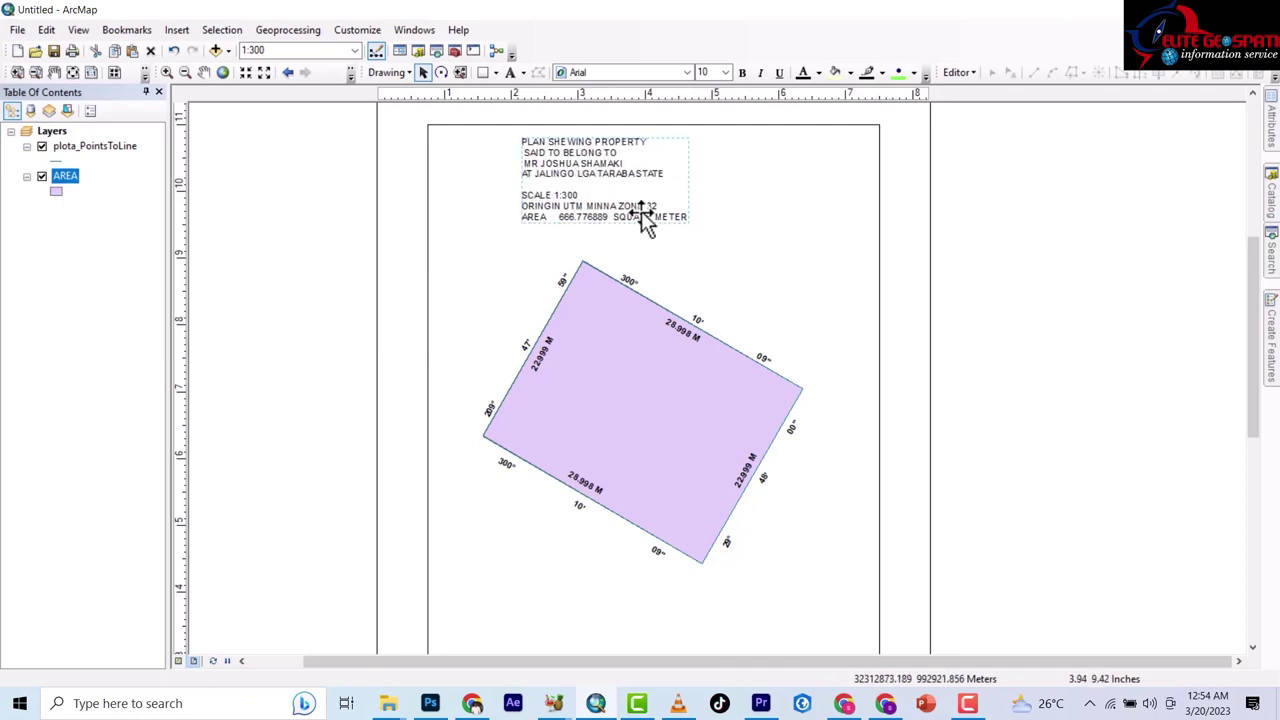
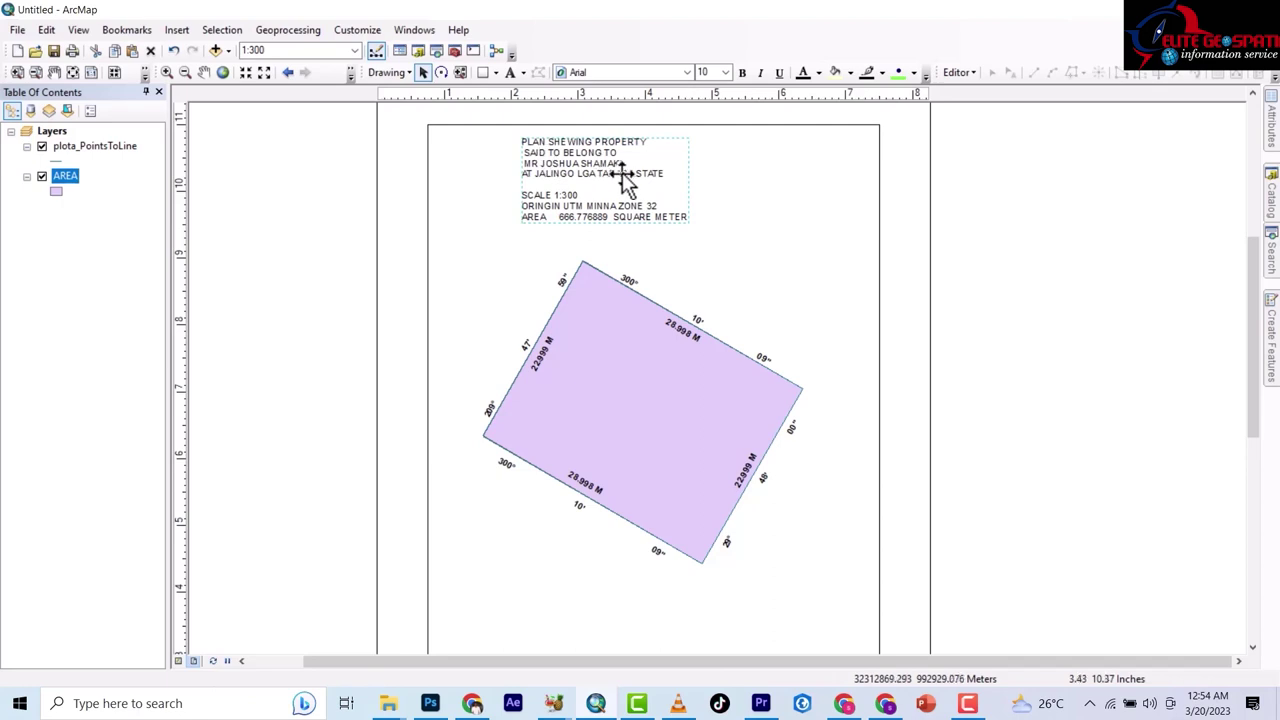
Cut the ORINGIN and AREA lines from the title text so it ends at SCALE 1:300.
{"action": "double_click", "coordinate": [575, 197]}
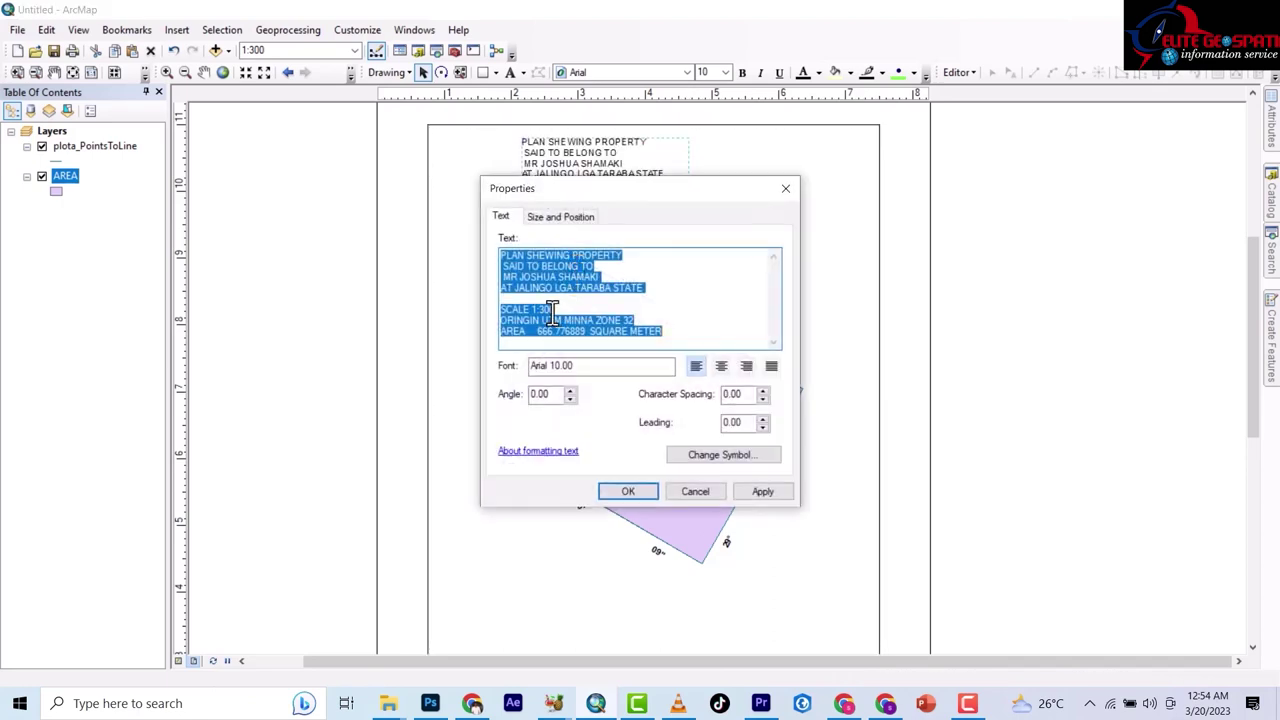
{"action": "left_click", "coordinate": [590, 310]}
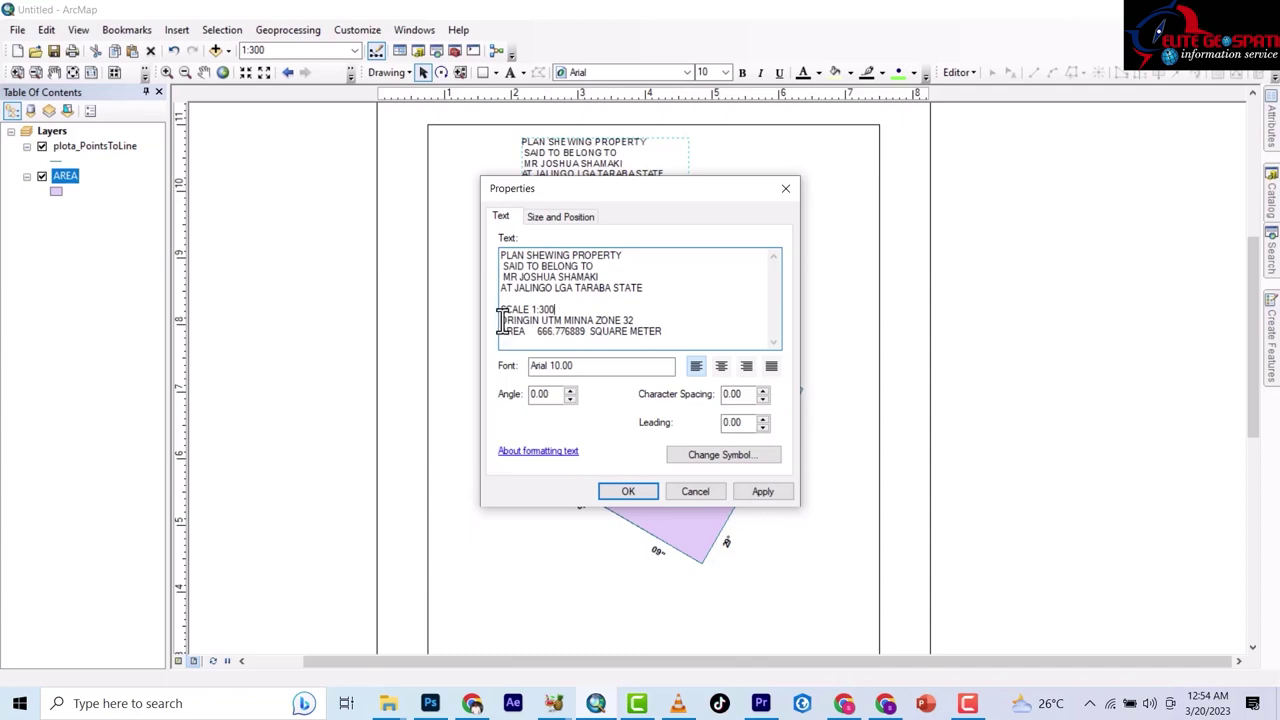
{"action": "left_click_drag", "start_coordinate": [674, 334], "coordinate": [492, 327]}
{"action": "right_click", "coordinate": [557, 332]}
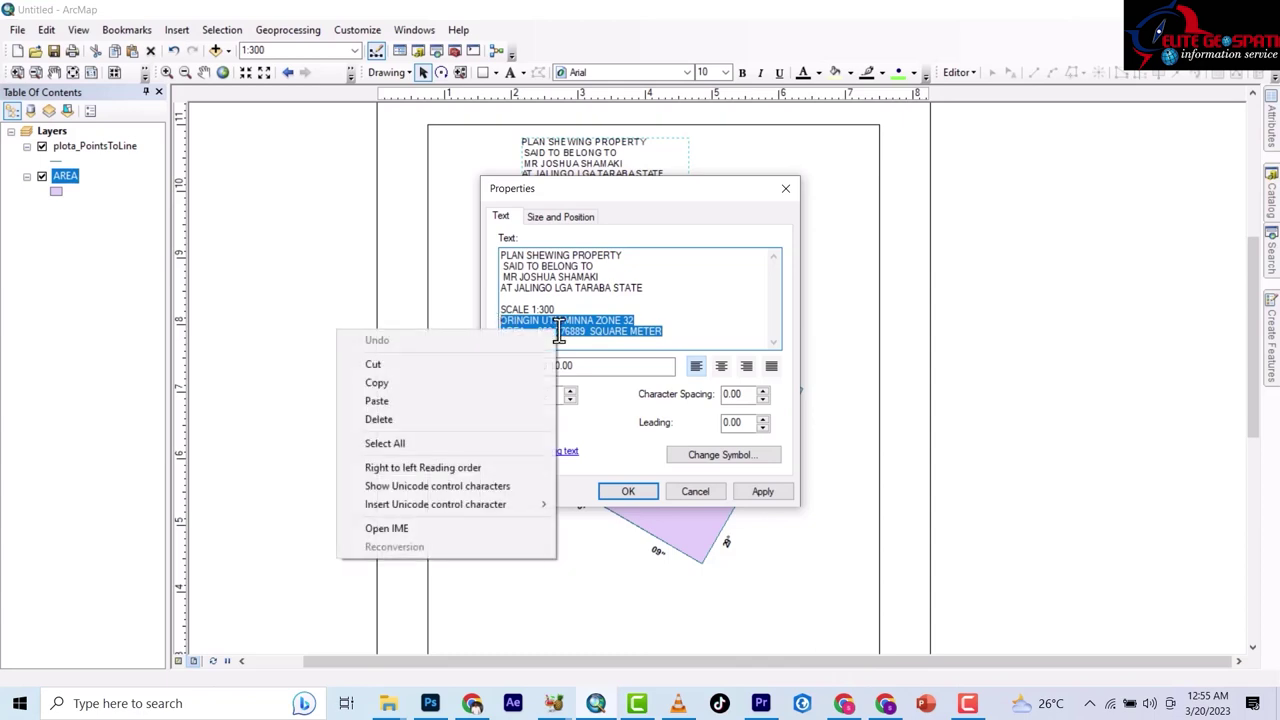
{"action": "left_click", "coordinate": [399, 363]}
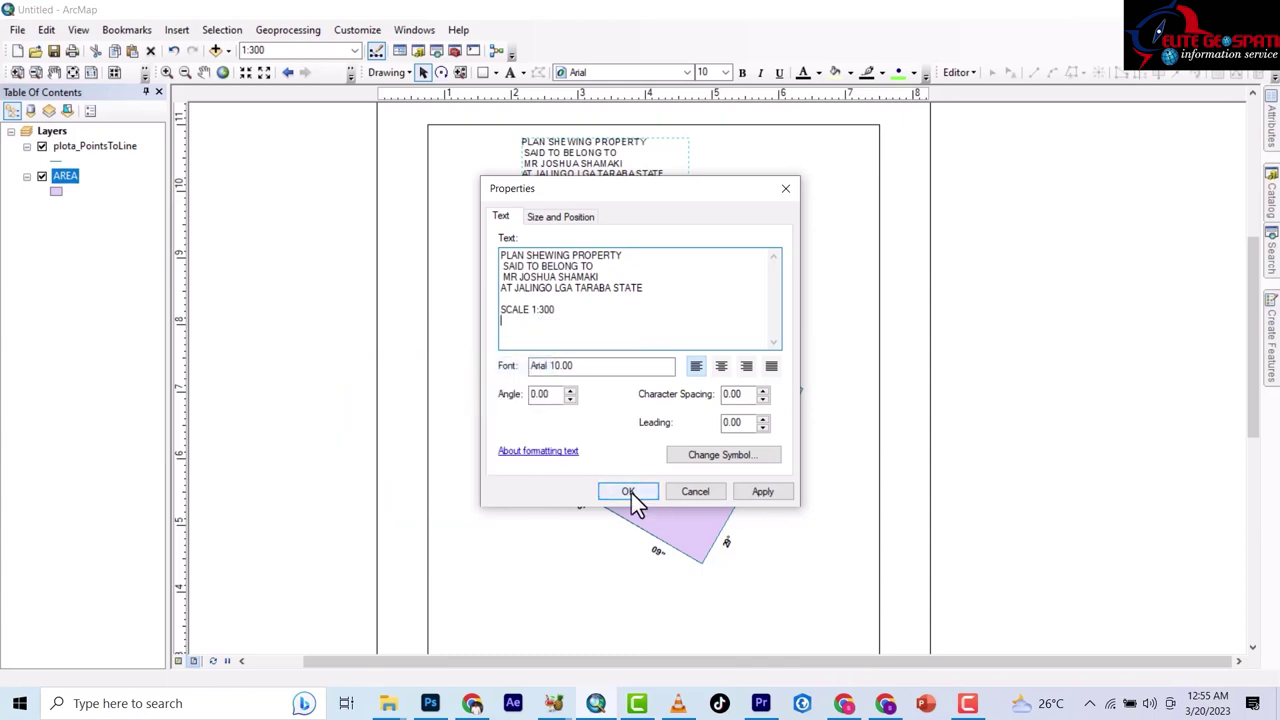
{"action": "left_click", "coordinate": [628, 491]}
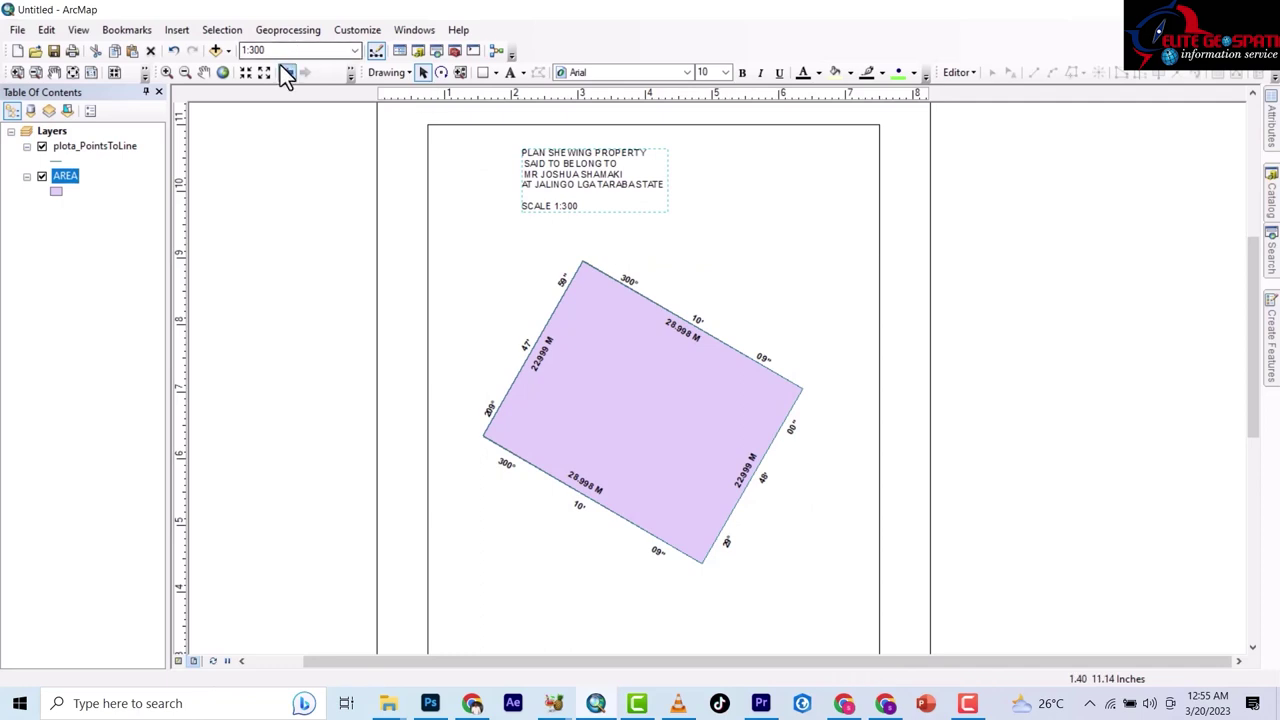
Paste the cut ORINGIN and AREA lines as a new text beside the title.
{"action": "left_click", "coordinate": [512, 73]}
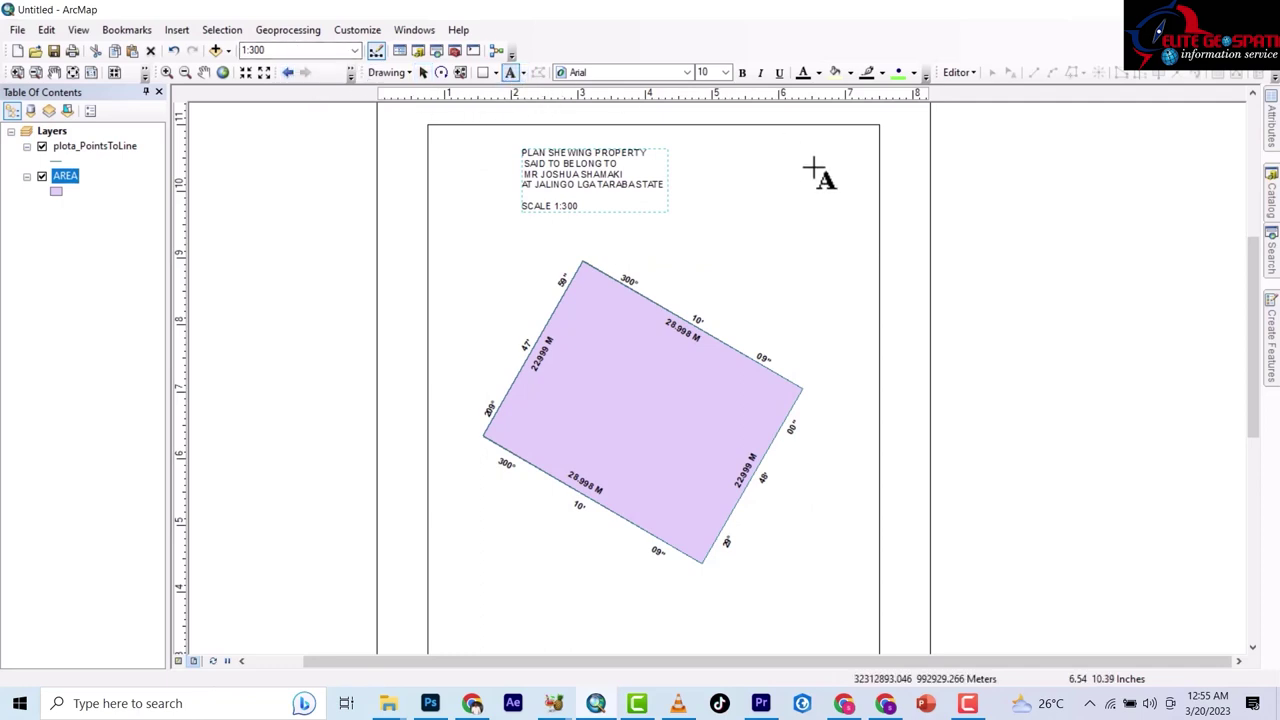
{"action": "left_click", "coordinate": [757, 196]}
{"action": "key", "text": "ctrl+v"}
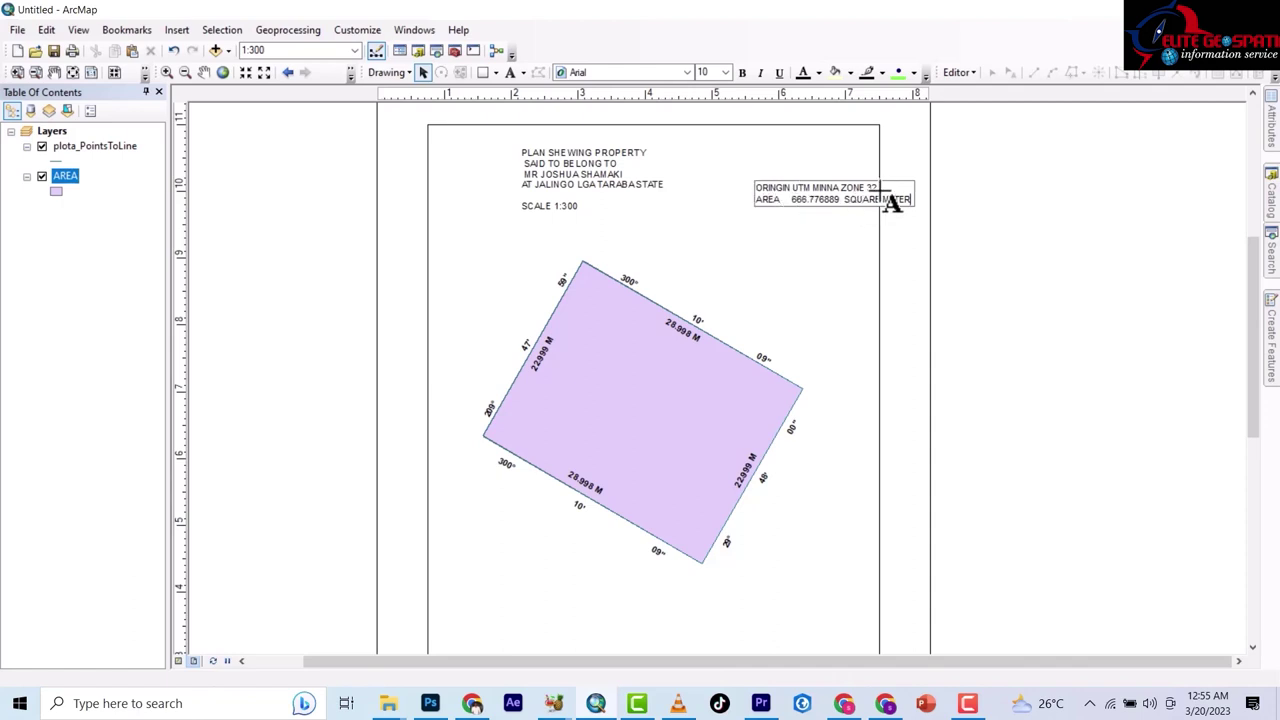
{"action": "left_click", "coordinate": [843, 225]}
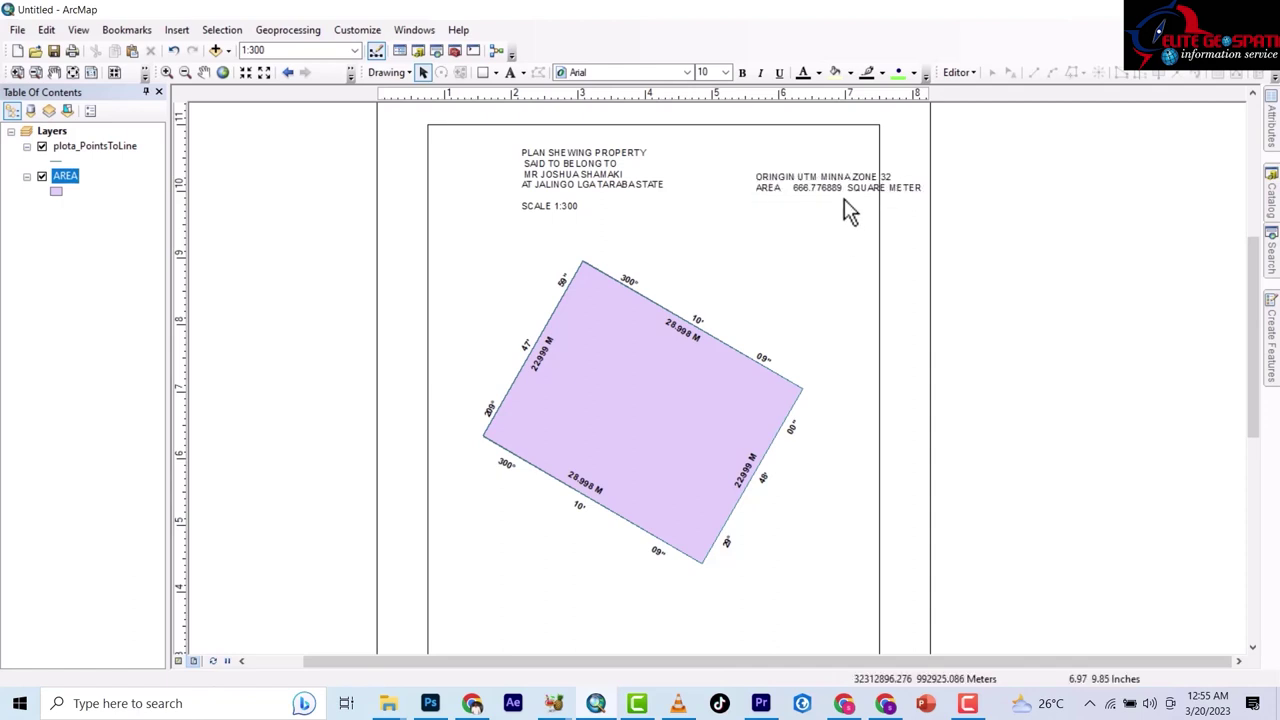
Split the ORINGIN UTM MINNA ZONE 32 line into its own separate text element.
{"action": "double_click", "coordinate": [835, 190]}
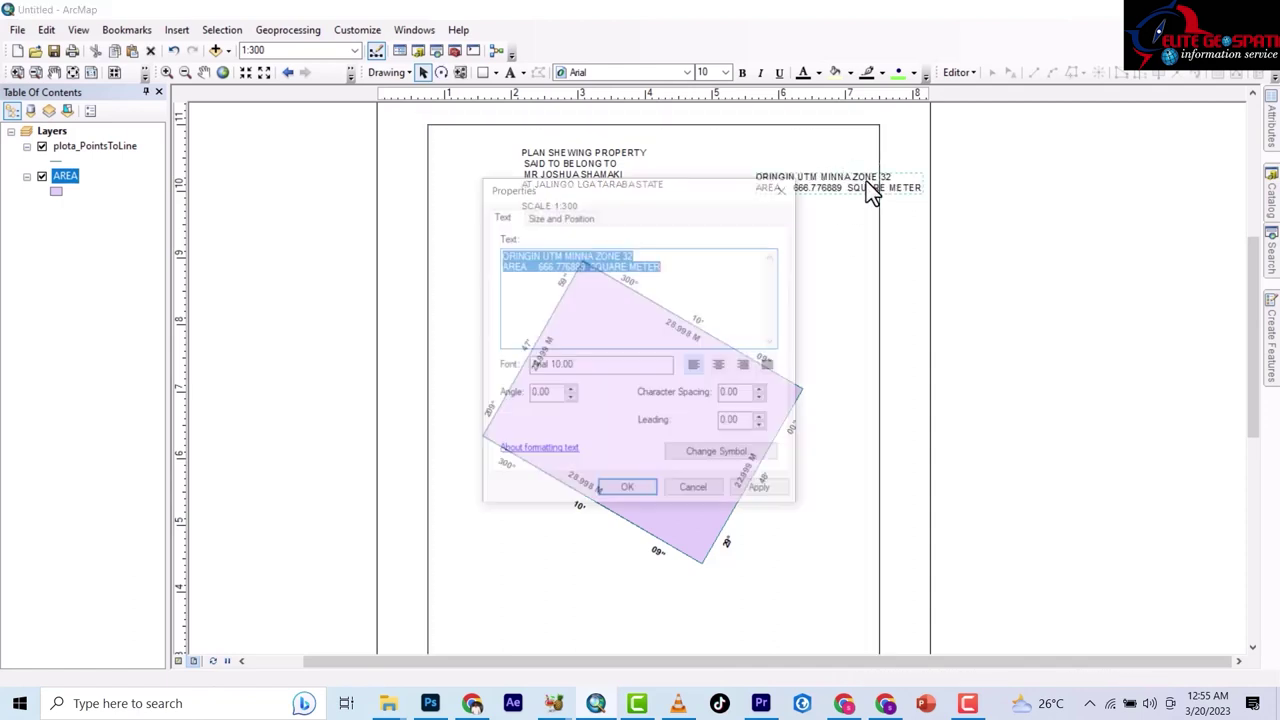
{"action": "left_click_drag", "start_coordinate": [633, 255], "coordinate": [497, 245]}
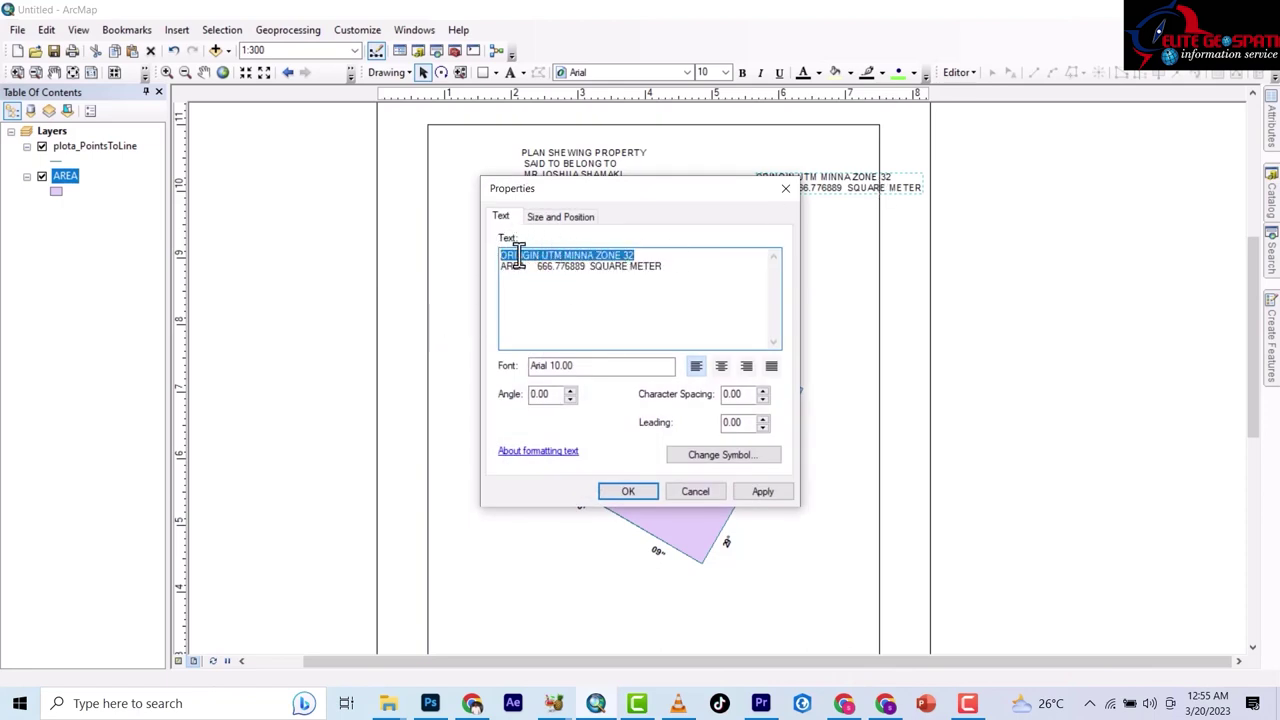
{"action": "right_click", "coordinate": [516, 256]}
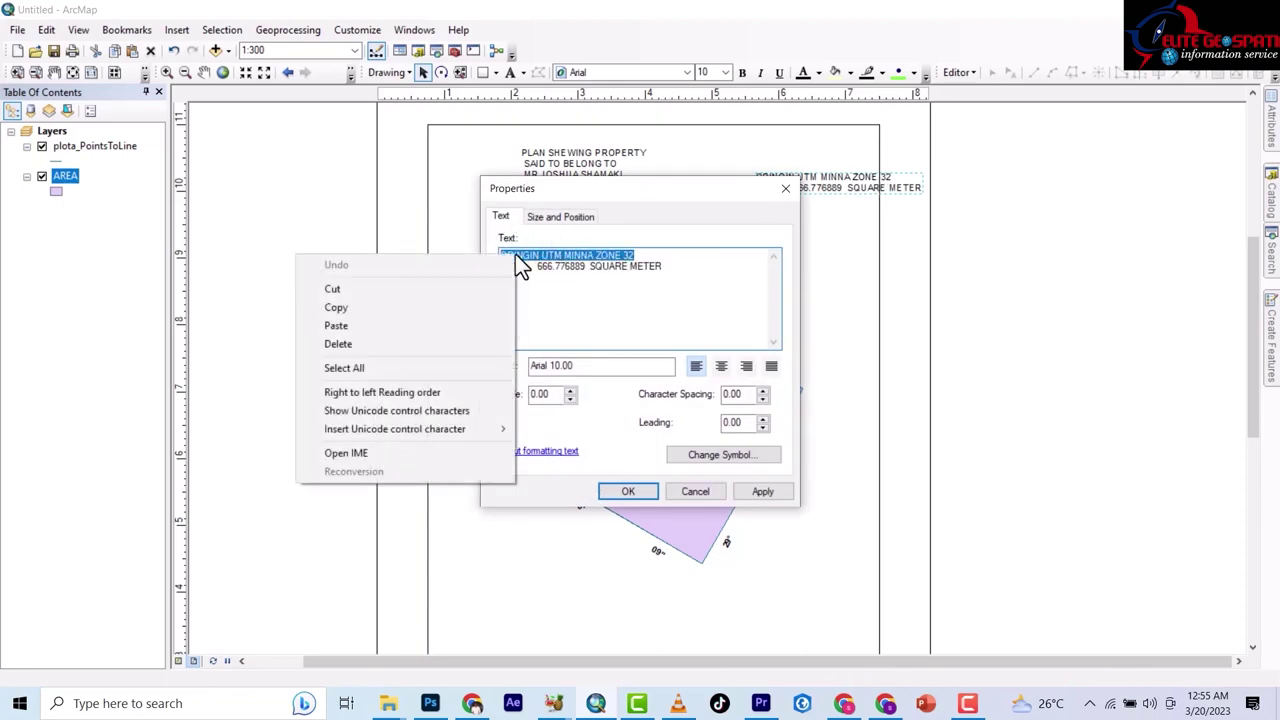
{"action": "left_click", "coordinate": [349, 291]}
{"action": "left_click", "coordinate": [625, 492]}
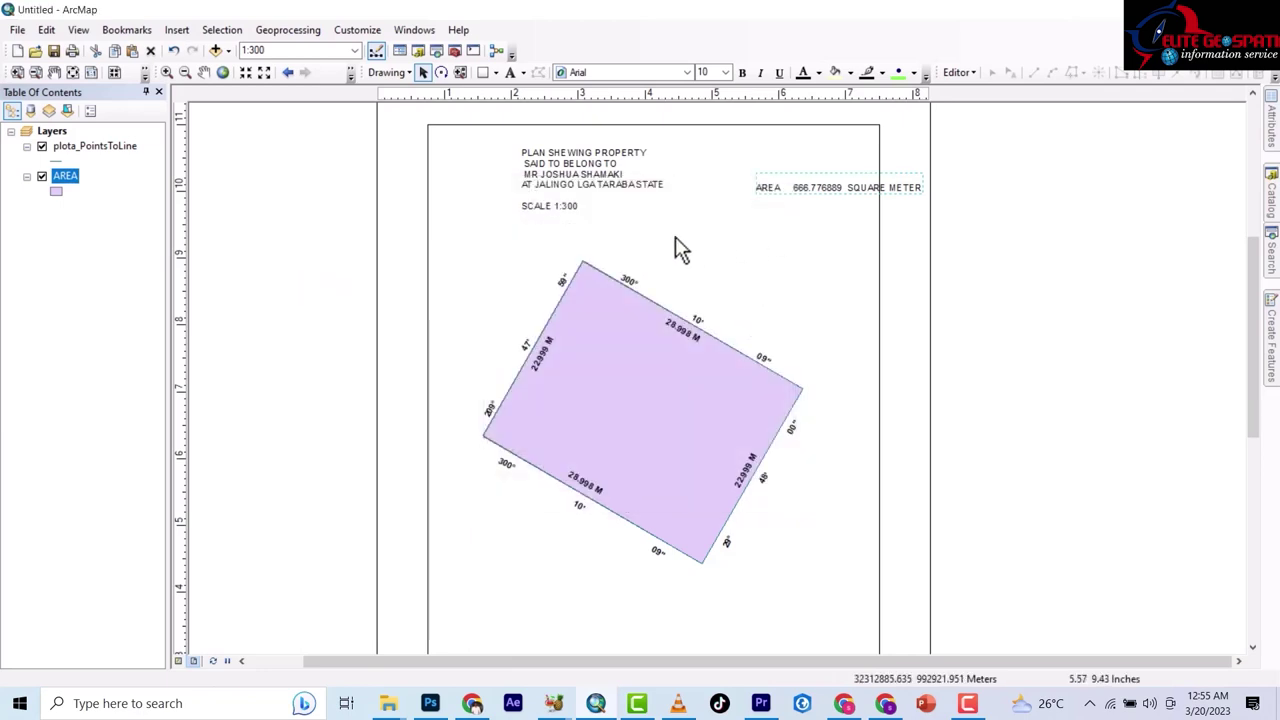
{"action": "left_click", "coordinate": [516, 74]}
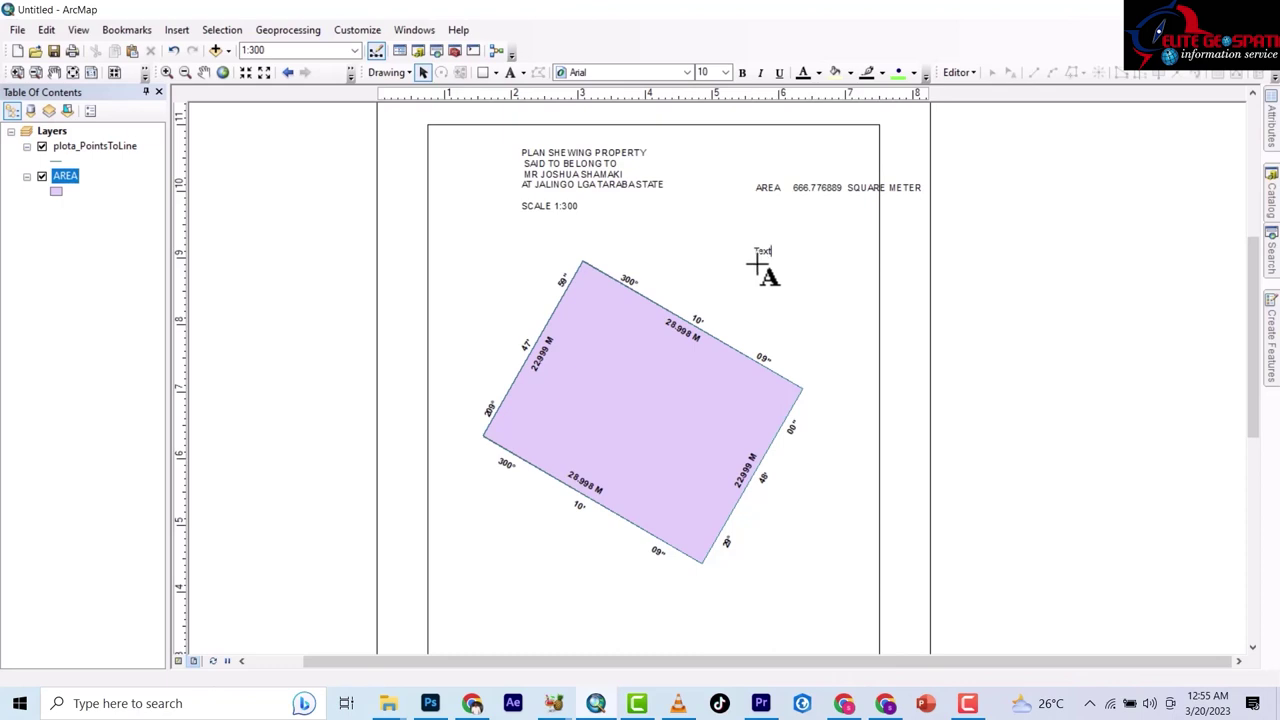
{"action": "key", "text": "ctrl+v"}
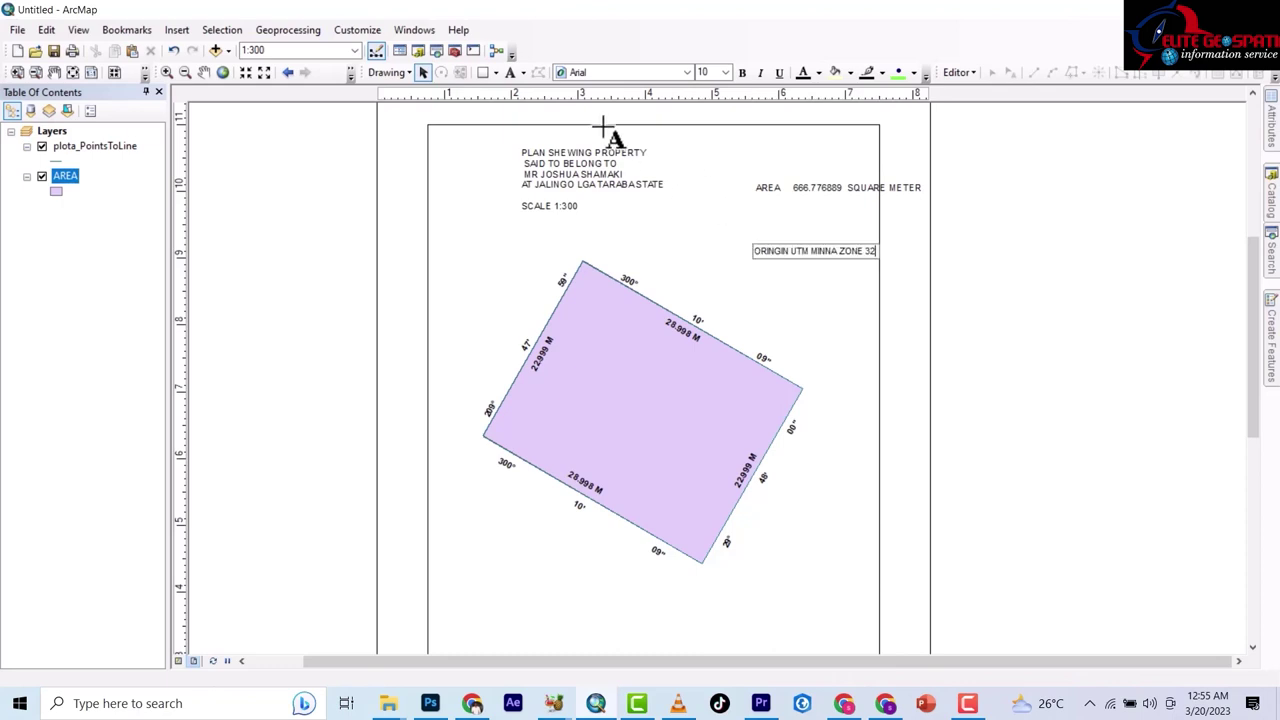
{"action": "key", "text": "Return"}
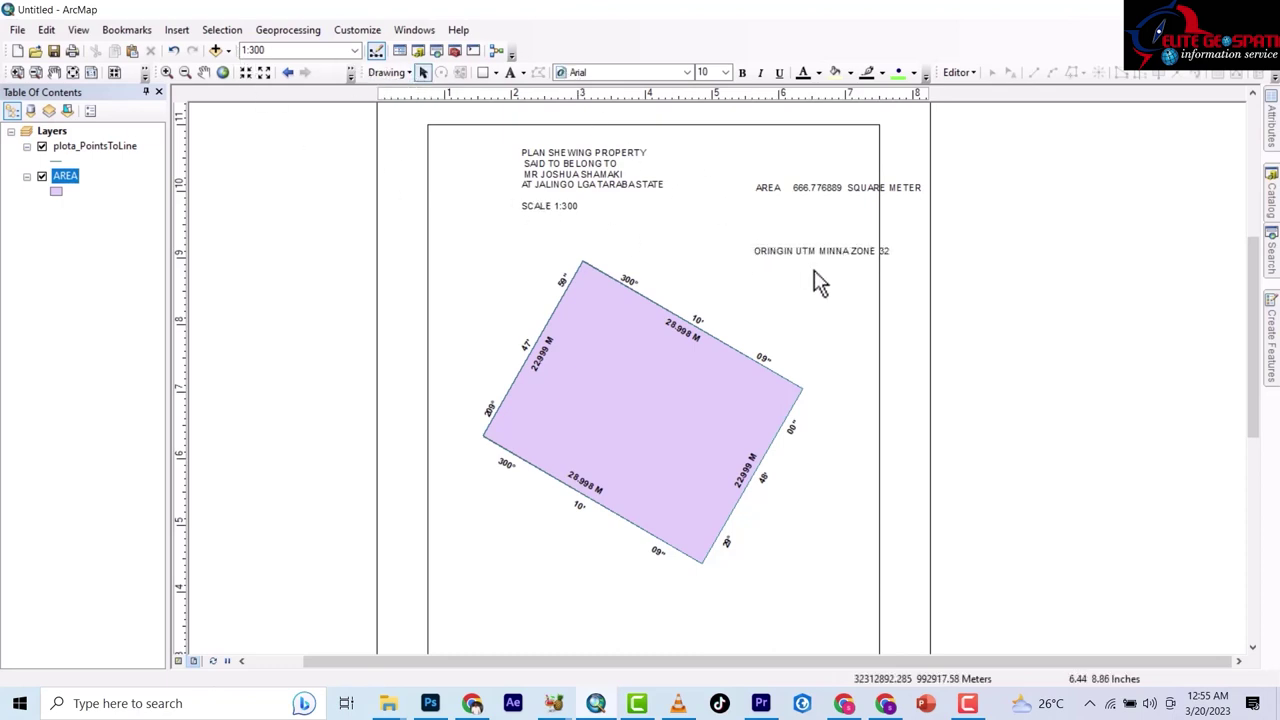
Stack the ORINGIN text, then the AREA text, beneath the title and nudge the title slightly.
{"action": "left_click_drag", "start_coordinate": [810, 252], "coordinate": [570, 224]}
{"action": "left_click", "coordinate": [566, 170]}
{"action": "left_click_drag", "start_coordinate": [566, 170], "coordinate": [575, 174]}
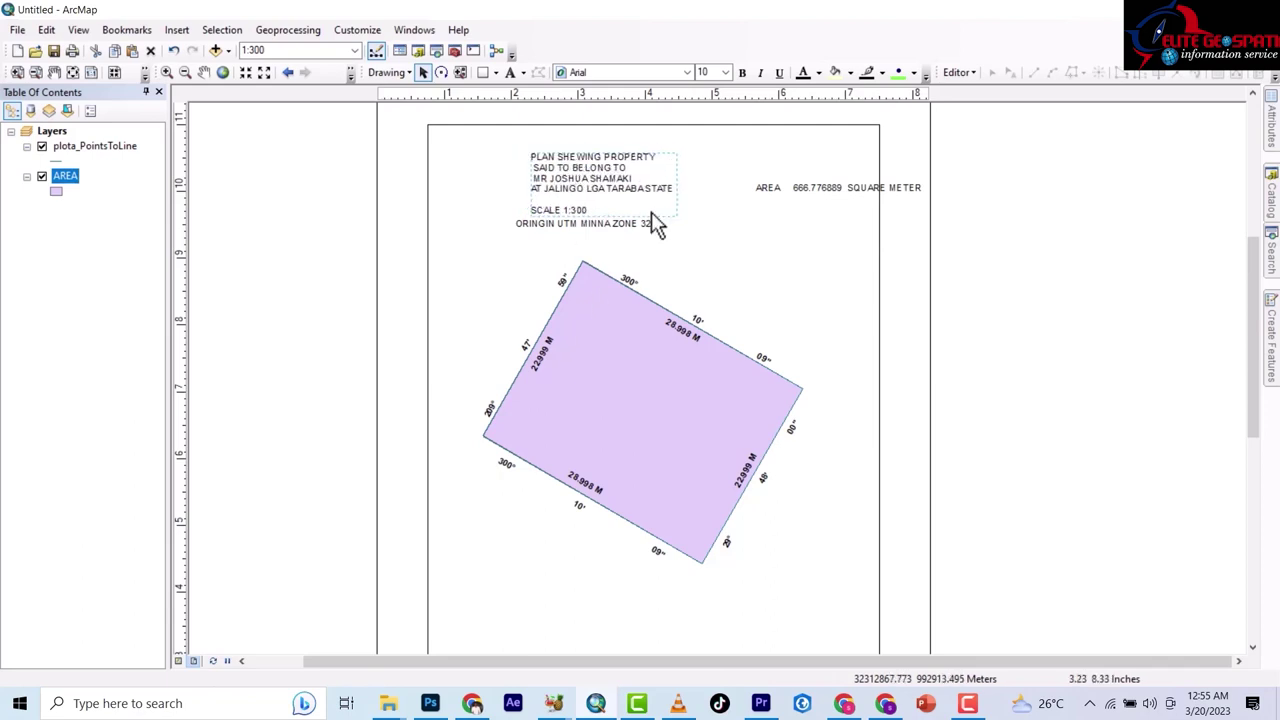
{"action": "left_click", "coordinate": [837, 187]}
{"action": "left_click_drag", "start_coordinate": [837, 187], "coordinate": [596, 252]}
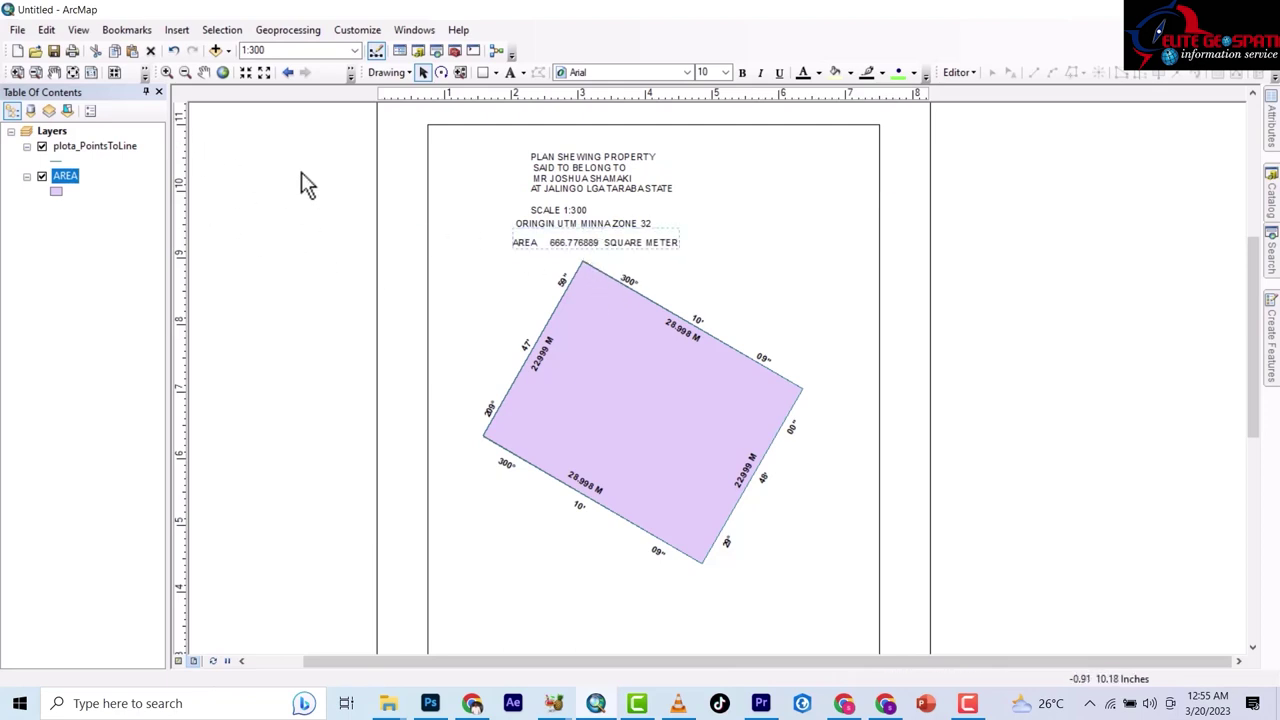
Colour the ORINGIN text blue and the AREA text red.
{"action": "left_click", "coordinate": [823, 200]}
{"action": "left_click", "coordinate": [588, 227]}
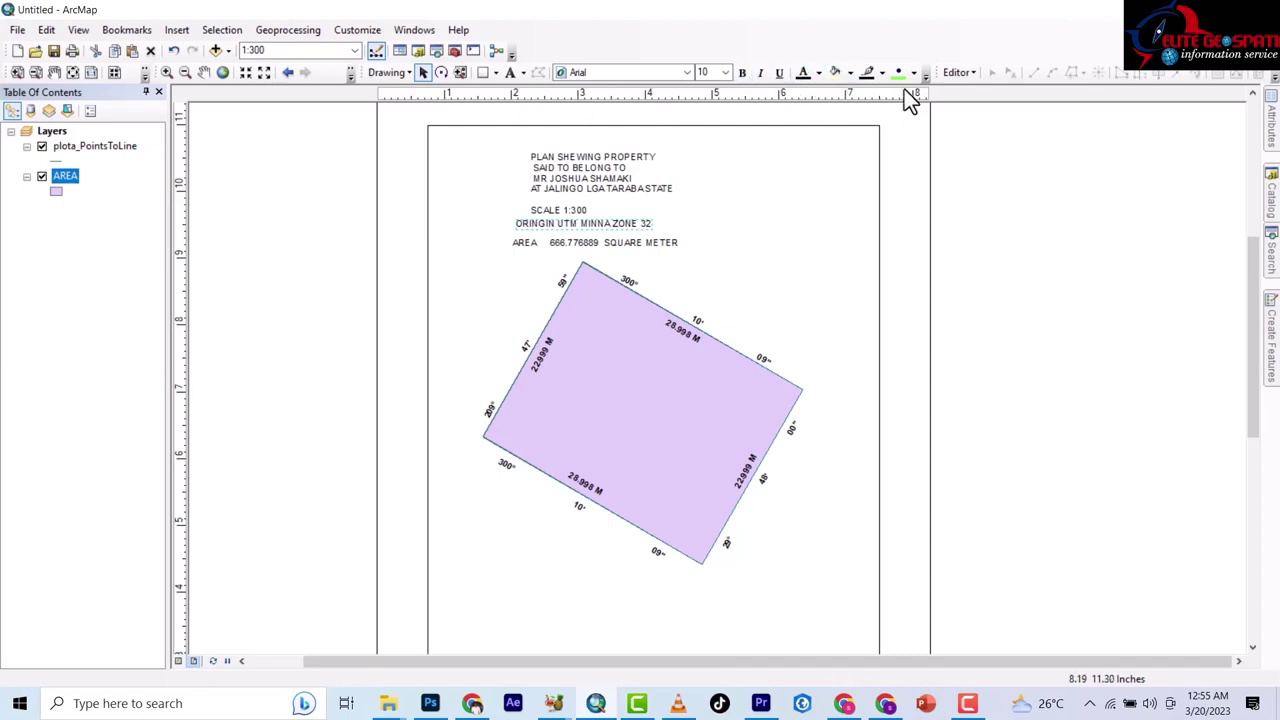
{"action": "left_click", "coordinate": [818, 74]}
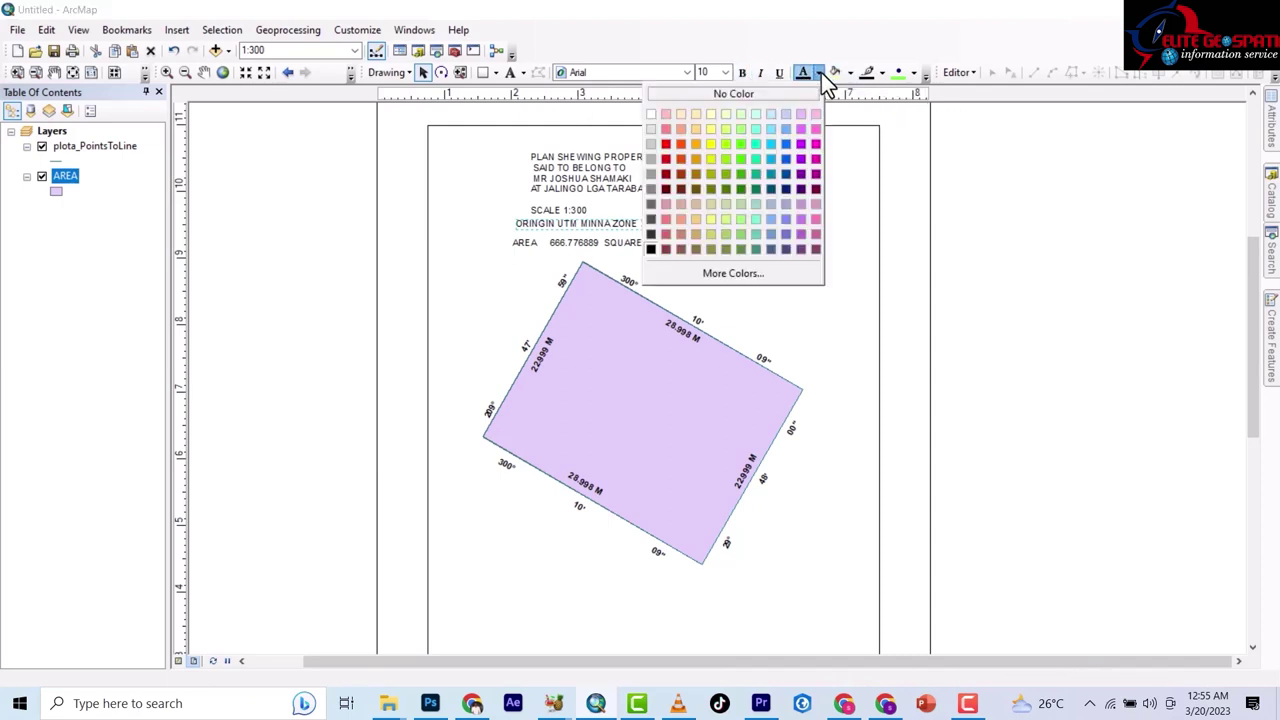
{"action": "left_click", "coordinate": [794, 160]}
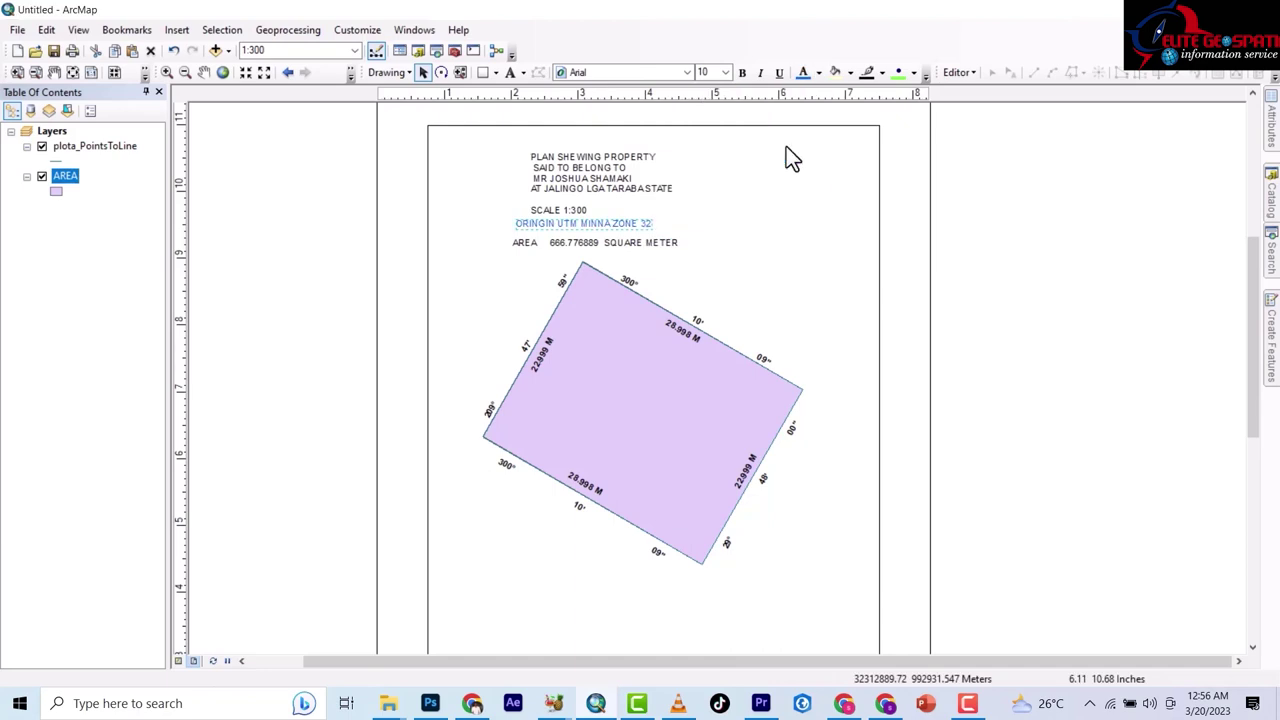
{"action": "left_click", "coordinate": [817, 74]}
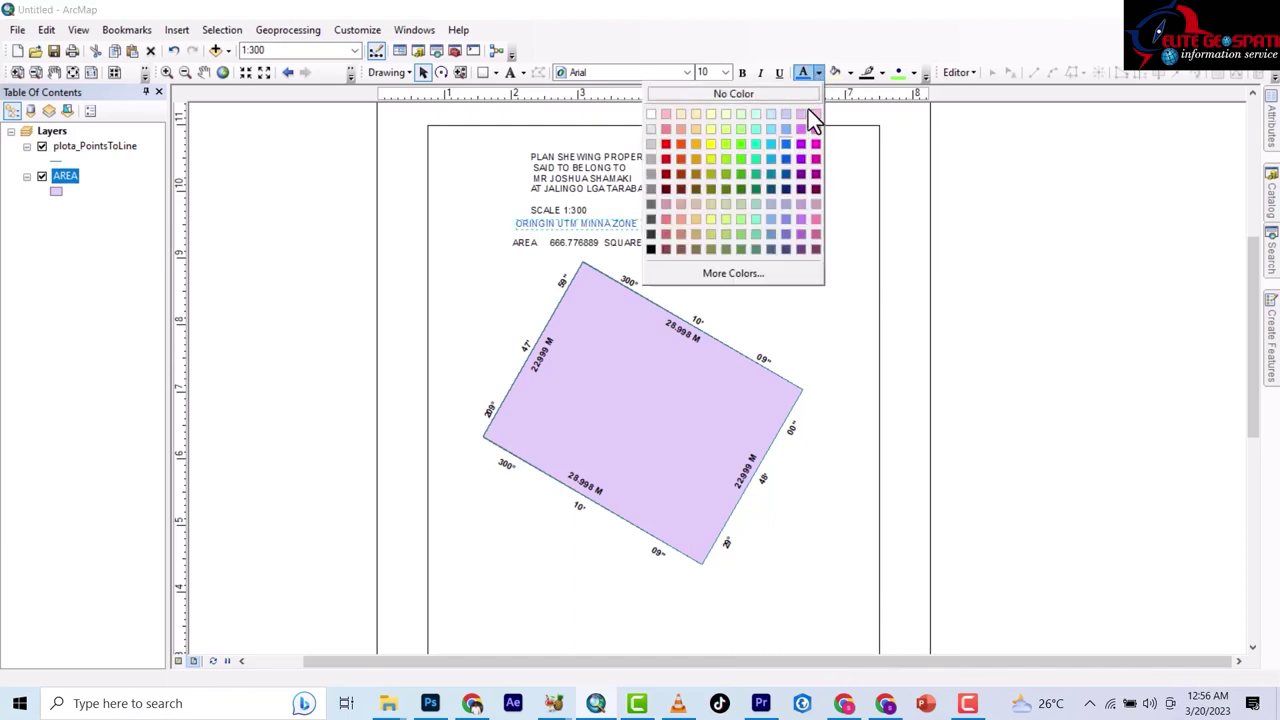
{"action": "left_click", "coordinate": [787, 160]}
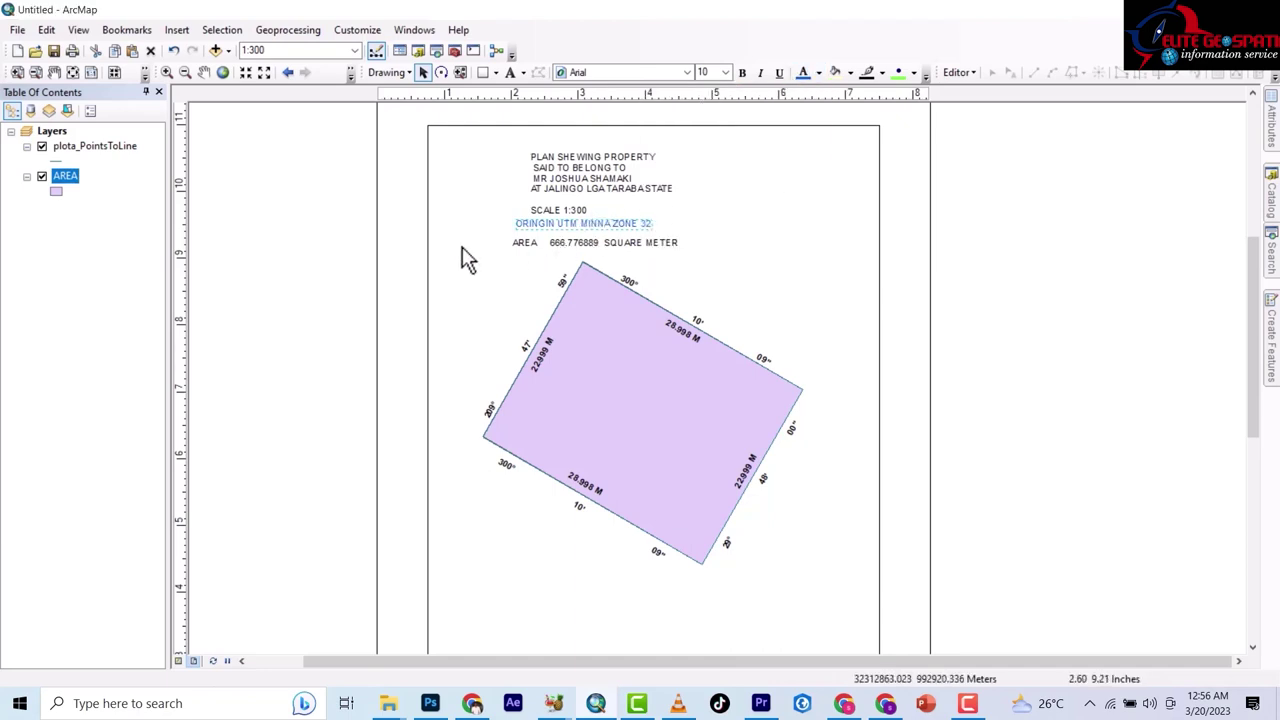
{"action": "left_click", "coordinate": [618, 245], "text": "shift"}
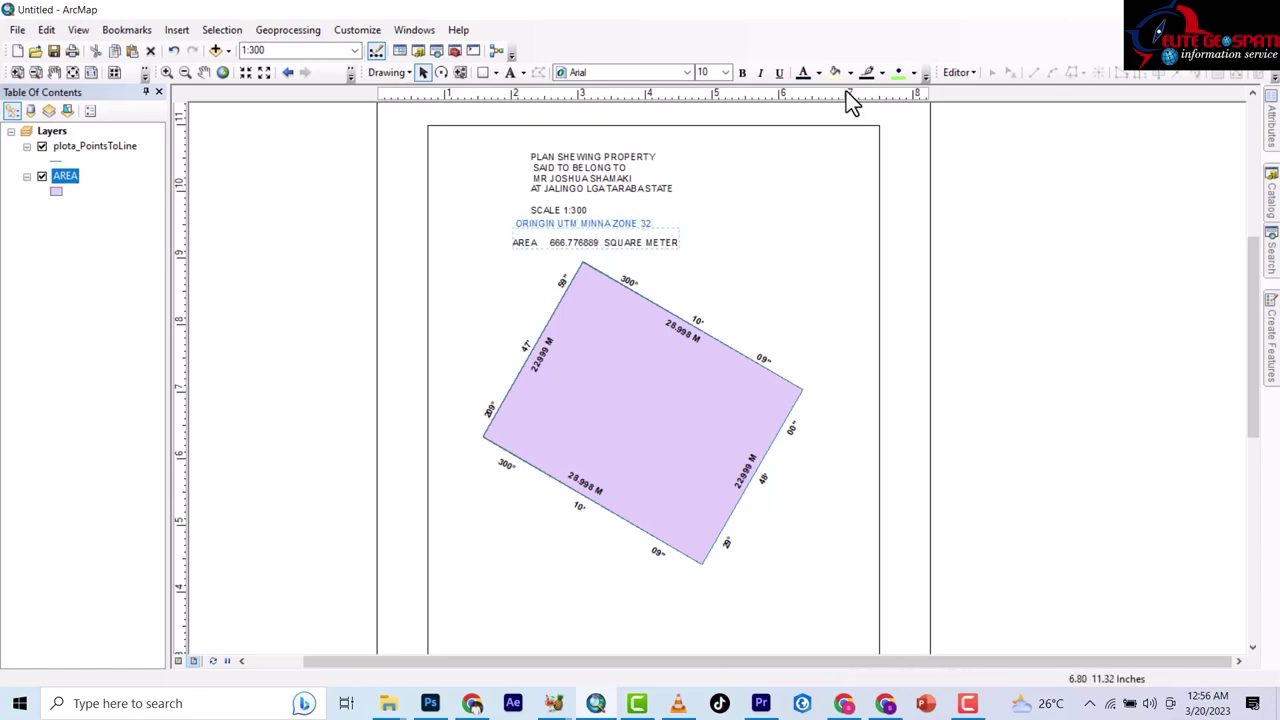
{"action": "left_click", "coordinate": [817, 72]}
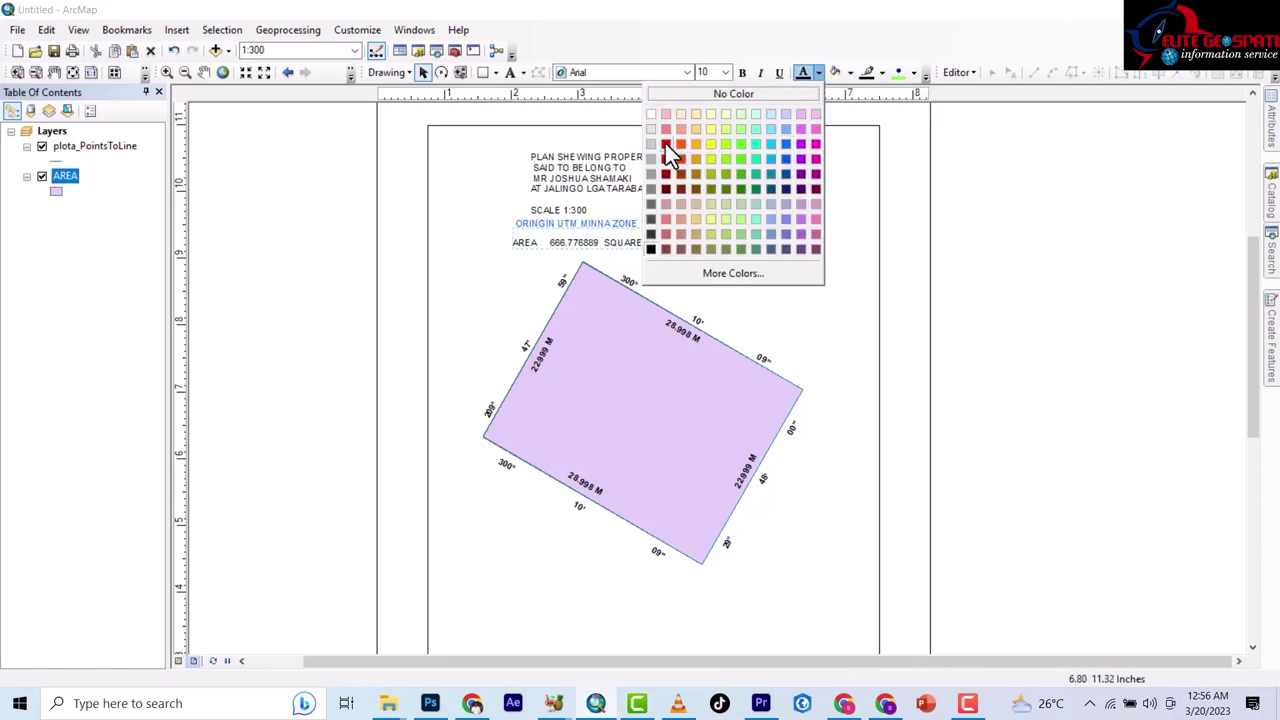
{"action": "left_click", "coordinate": [666, 144]}
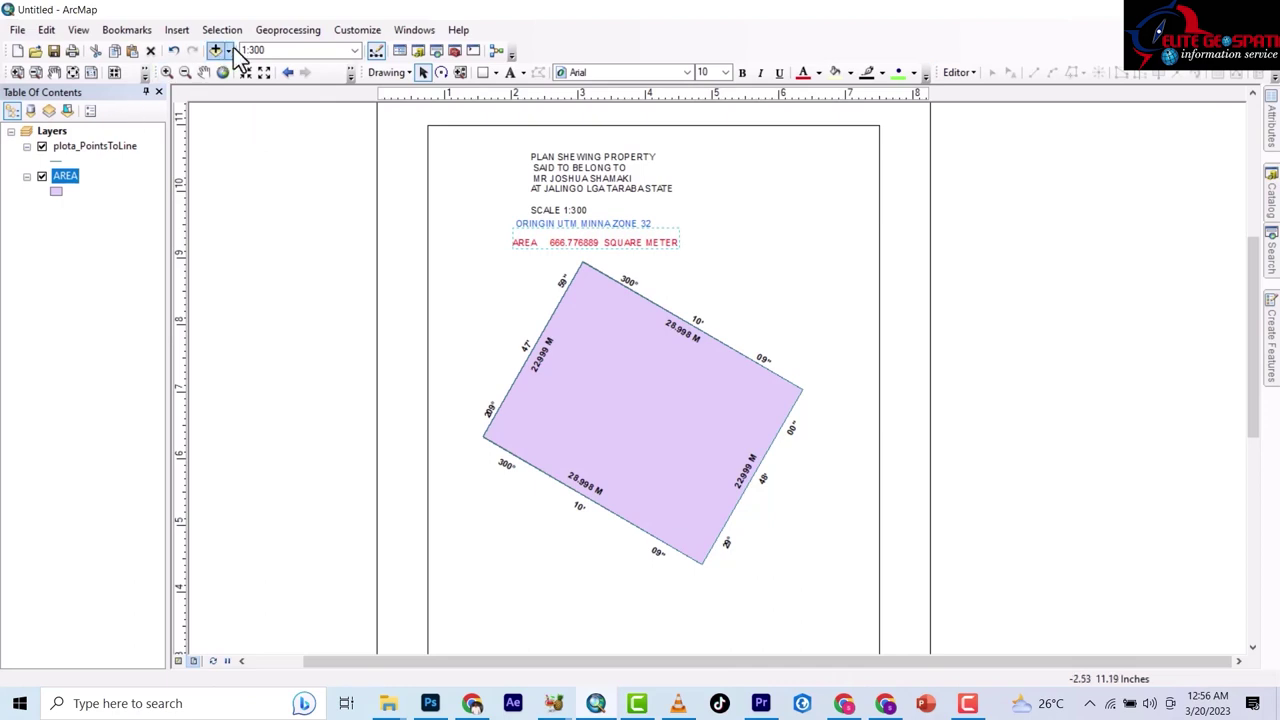
Shift the title text block and the ORINGIN line slightly to the right.
{"action": "left_click", "coordinate": [313, 155]}
{"action": "left_click_drag", "start_coordinate": [583, 174], "coordinate": [628, 167]}
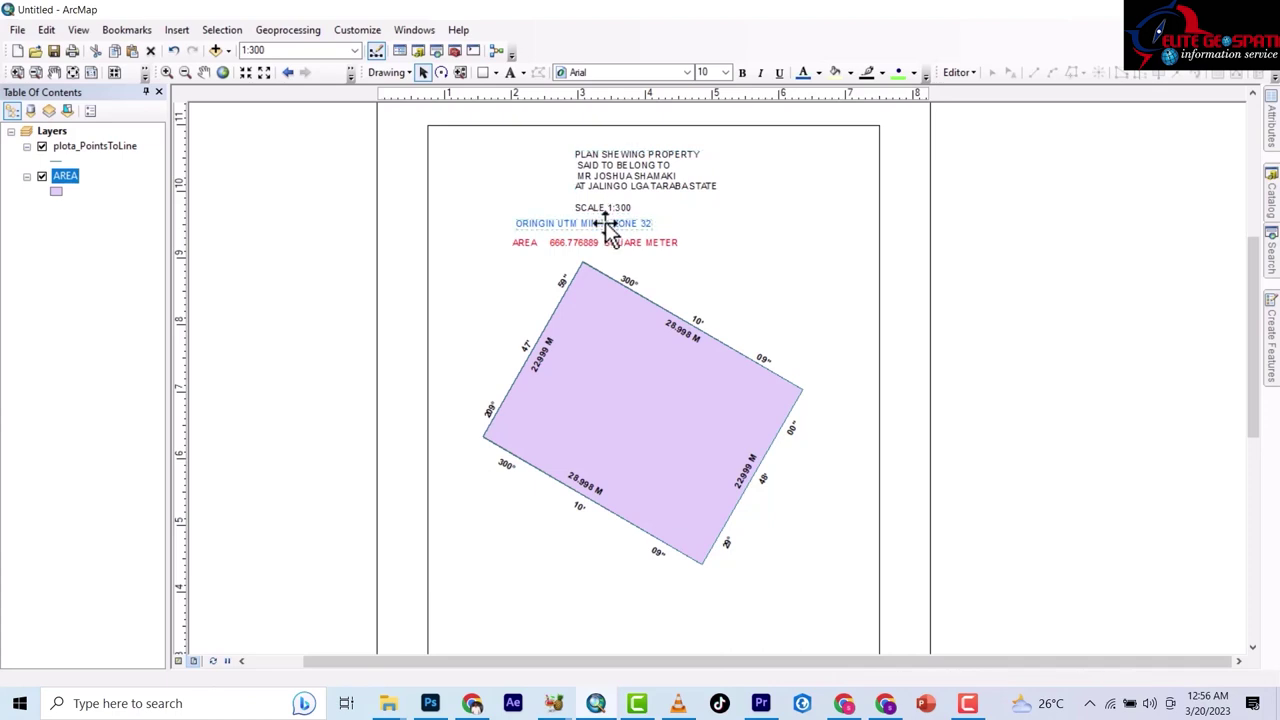
{"action": "left_click_drag", "start_coordinate": [608, 222], "coordinate": [646, 242]}
Switch off the AREA layer so the parcel shows only its outline with bearings and distances.
{"action": "left_click", "coordinate": [580, 245]}
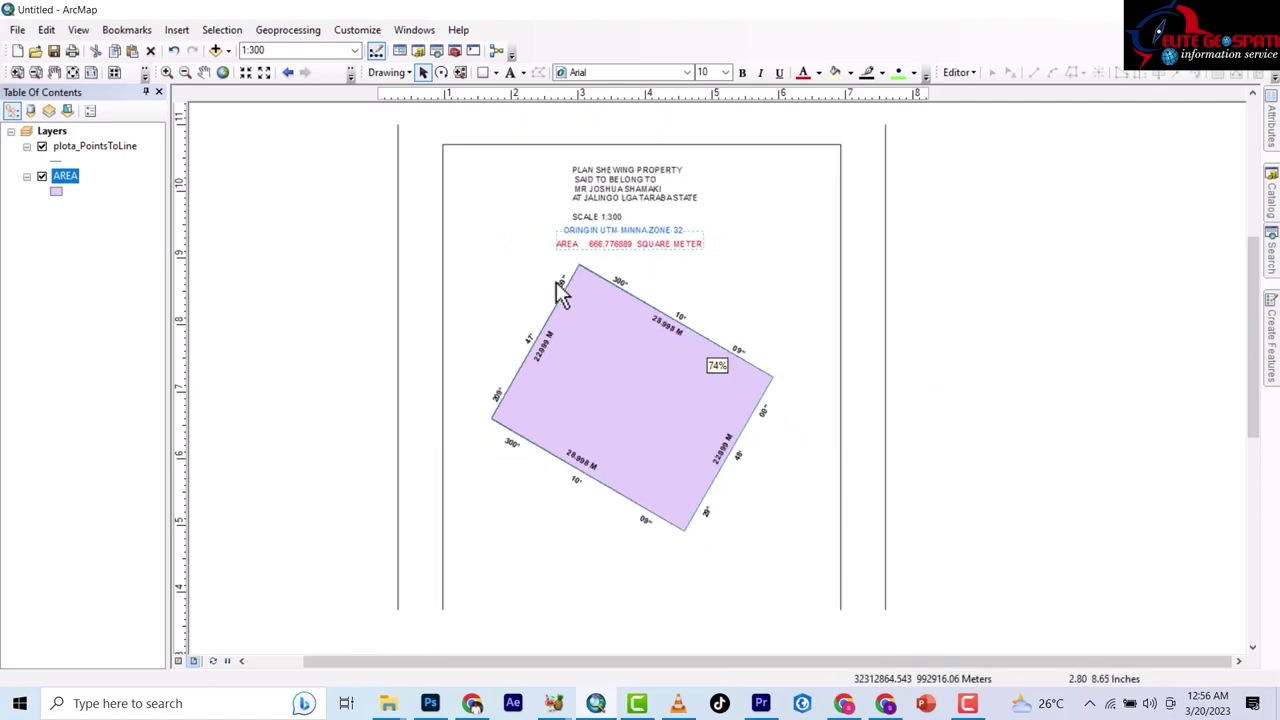
{"action": "scroll", "coordinate": [535, 366], "scroll_direction": "down", "scroll_amount": 3}
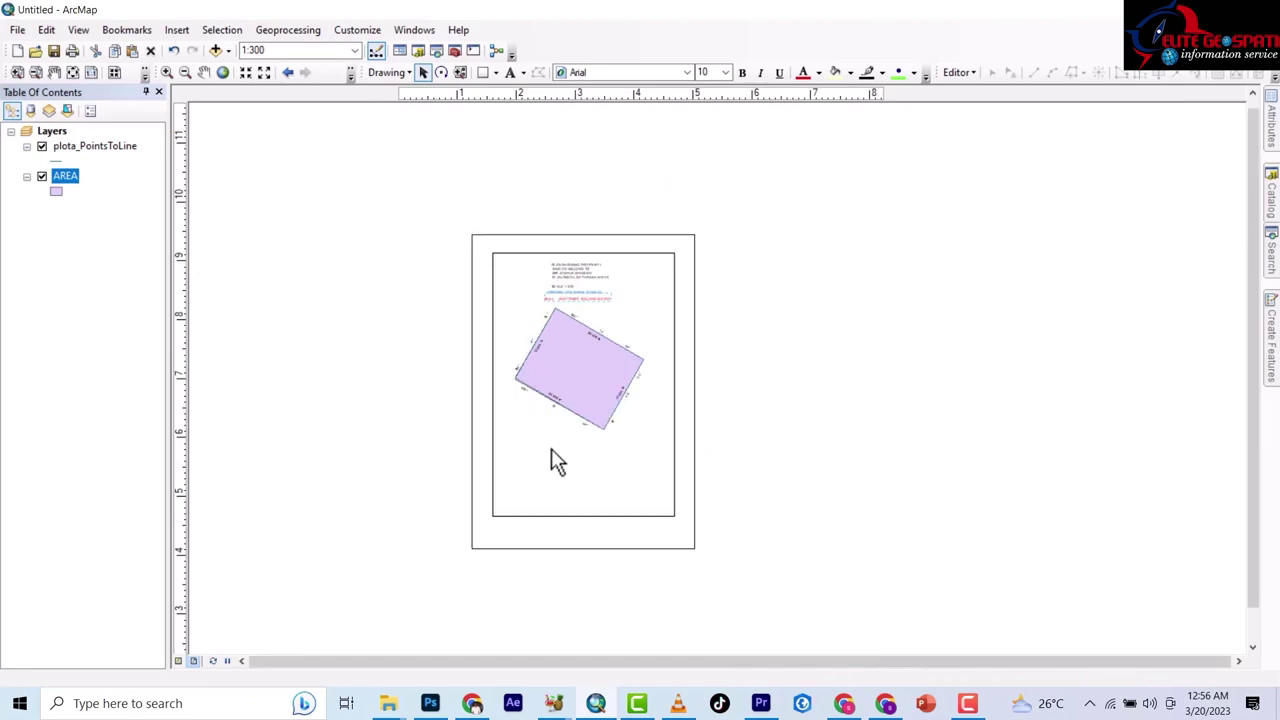
{"action": "scroll", "coordinate": [594, 474], "scroll_direction": "up", "scroll_amount": 3}
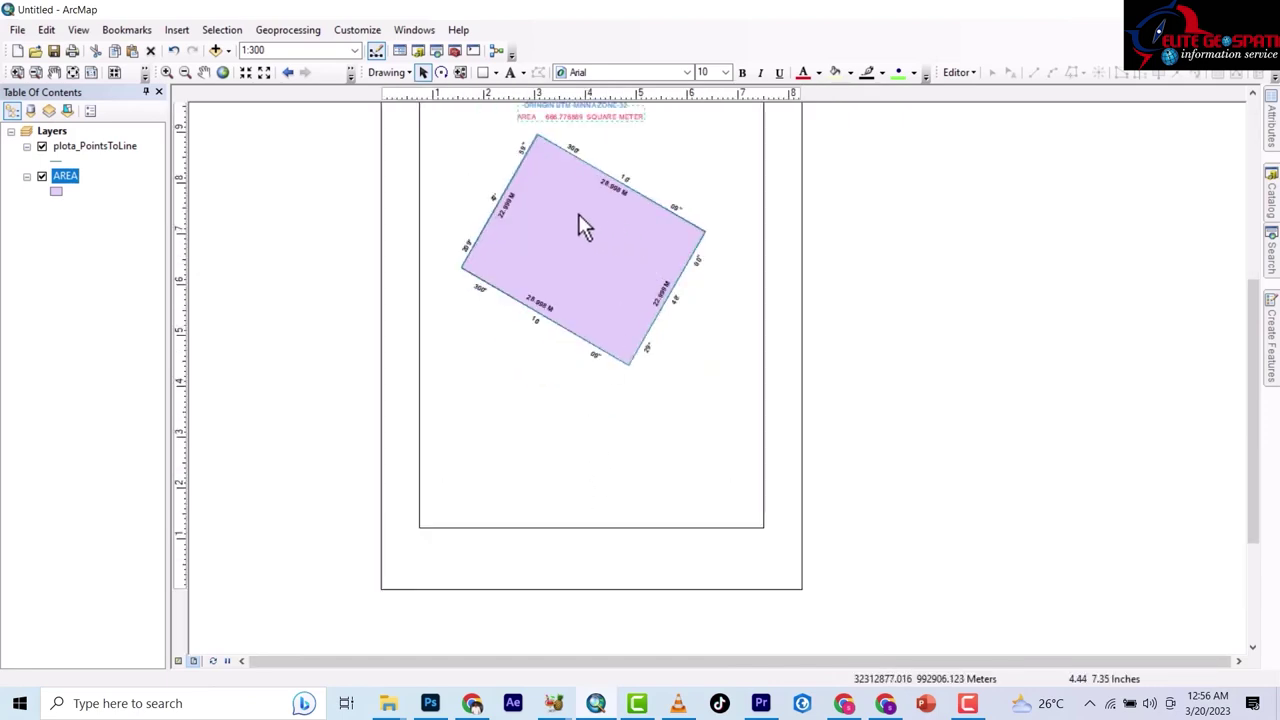
{"action": "left_click", "coordinate": [42, 177]}
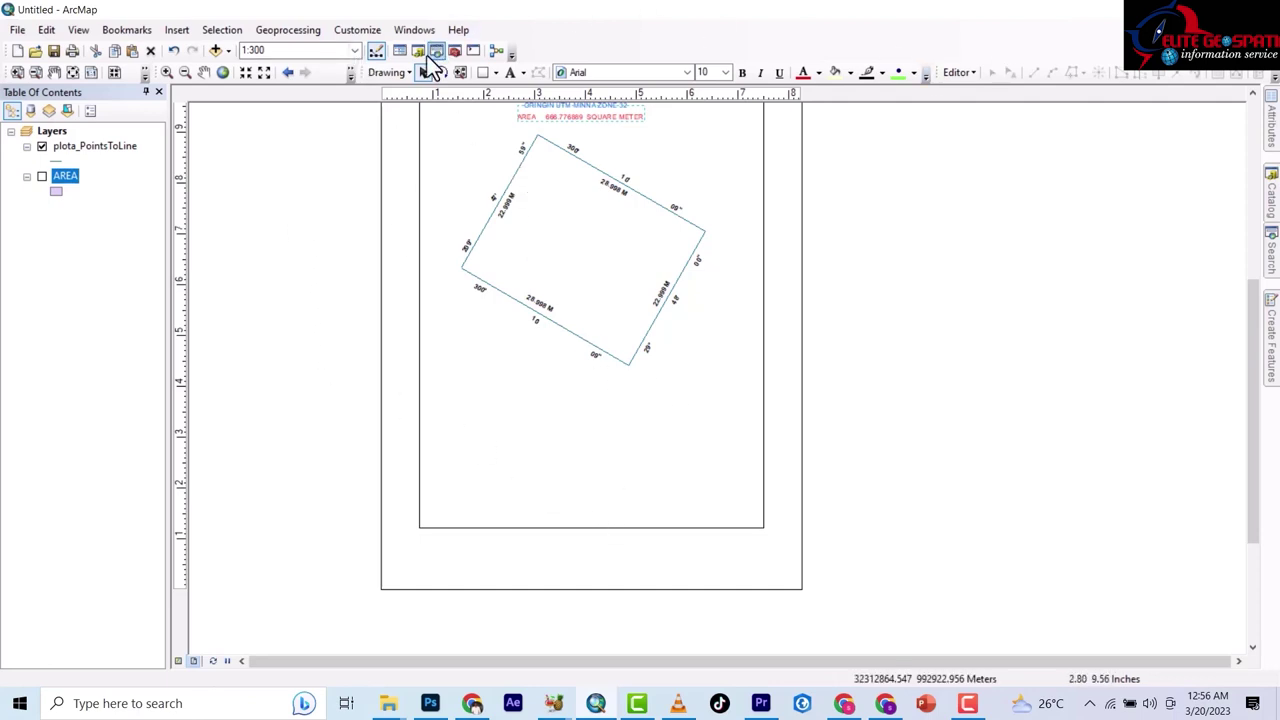
{"action": "left_click", "coordinate": [482, 72]}
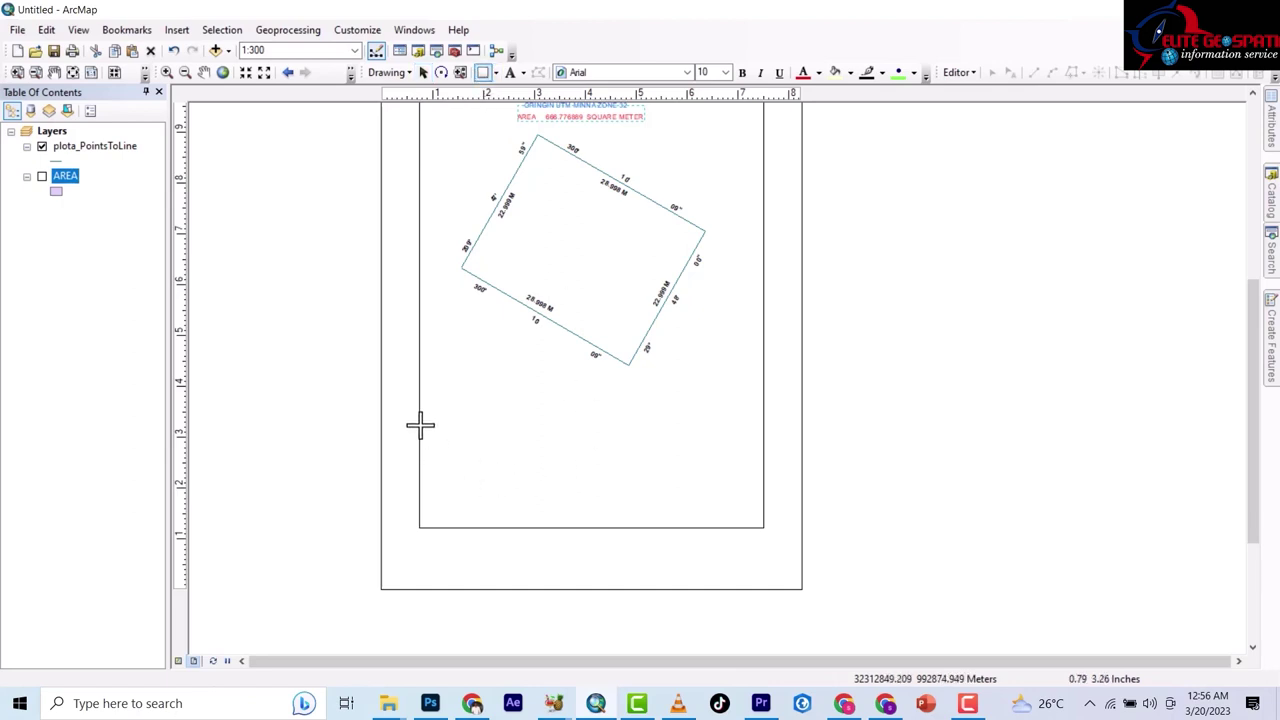
Draw a no-fill rectangle across the page bottom as the title block, raising its top edge slightly.
{"action": "left_click_drag", "start_coordinate": [420, 425], "coordinate": [763, 526]}
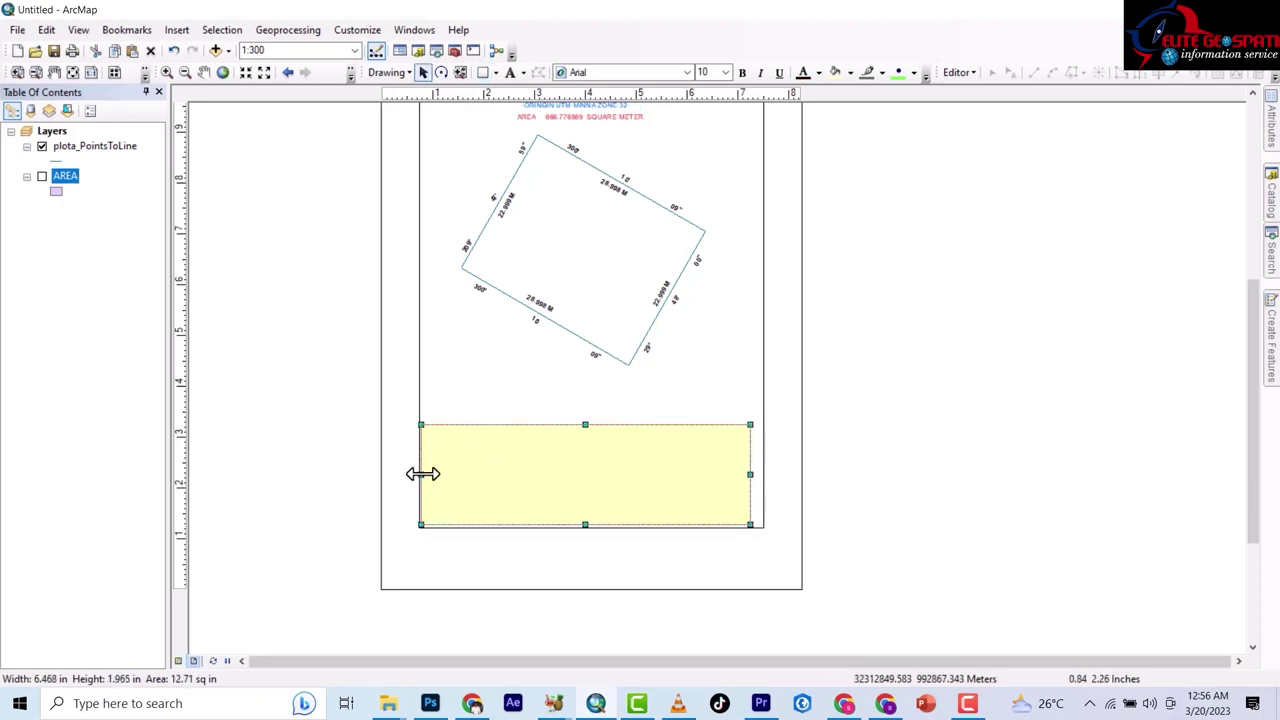
{"action": "left_click_drag", "start_coordinate": [421, 474], "coordinate": [419, 474]}
{"action": "double_click", "coordinate": [448, 462]}
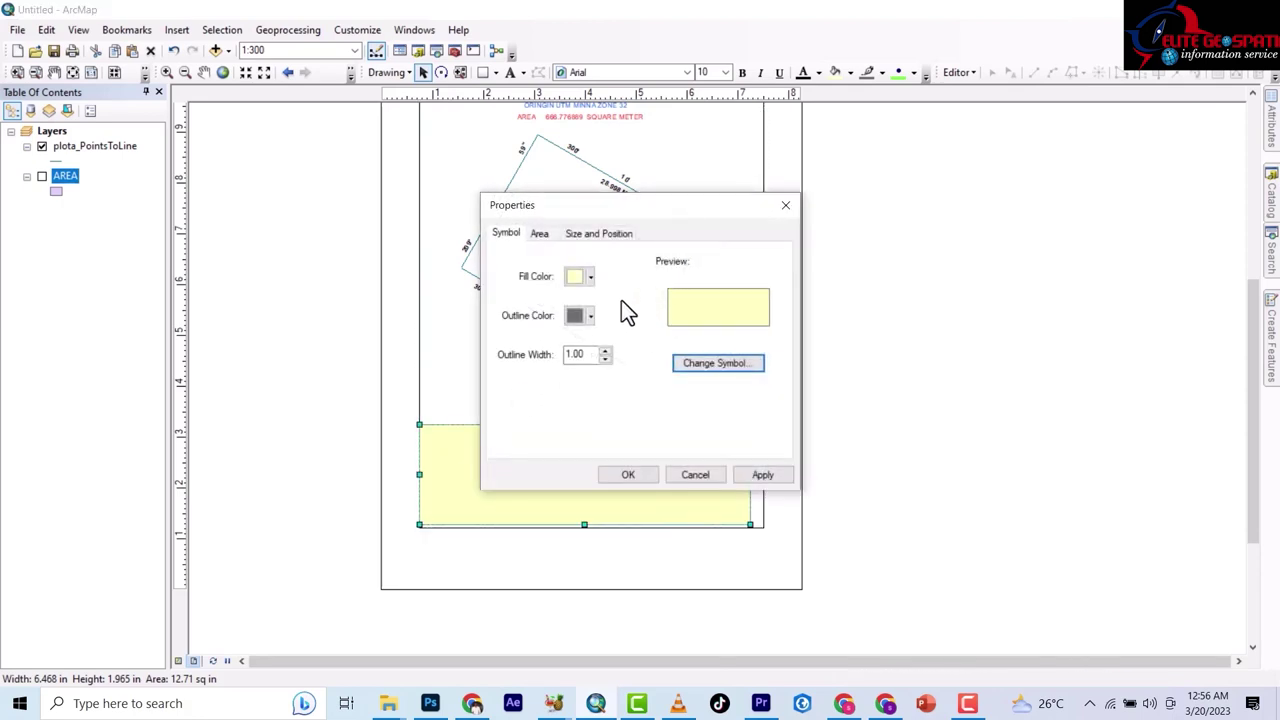
{"action": "left_click", "coordinate": [590, 277]}
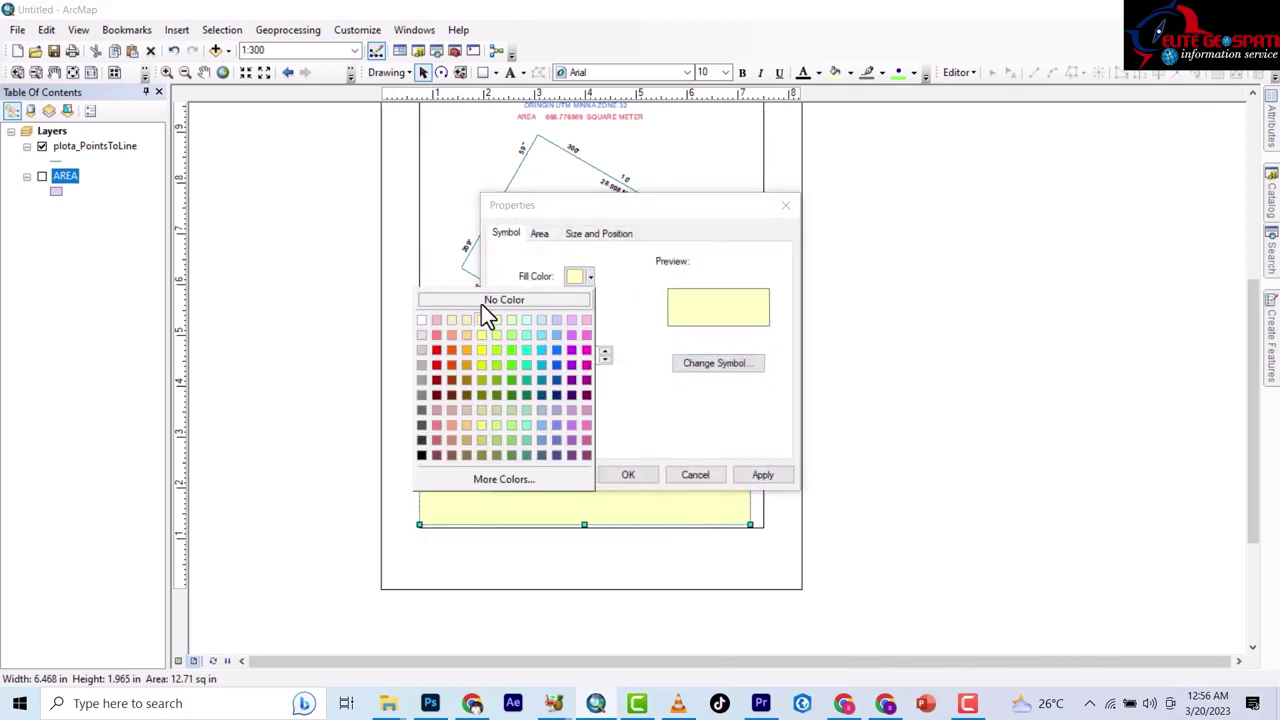
{"action": "left_click", "coordinate": [481, 303]}
{"action": "left_click", "coordinate": [628, 474]}
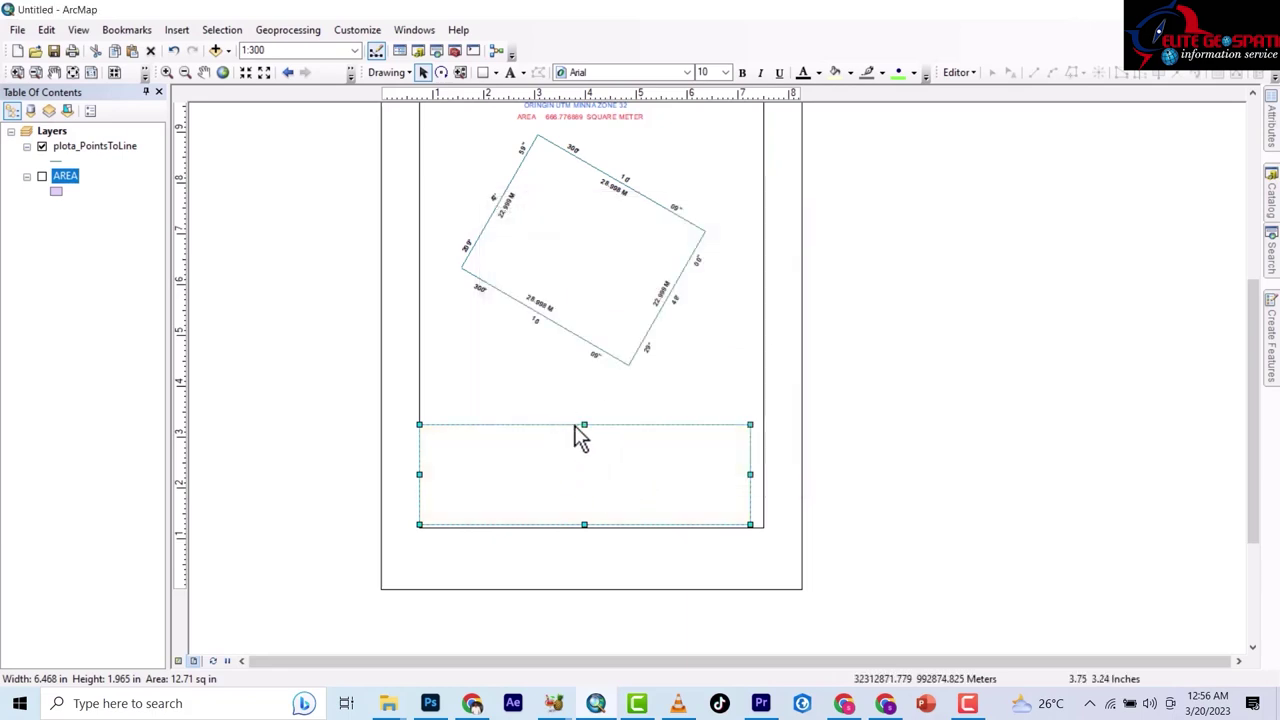
{"action": "left_click_drag", "start_coordinate": [585, 416], "coordinate": [585, 413]}
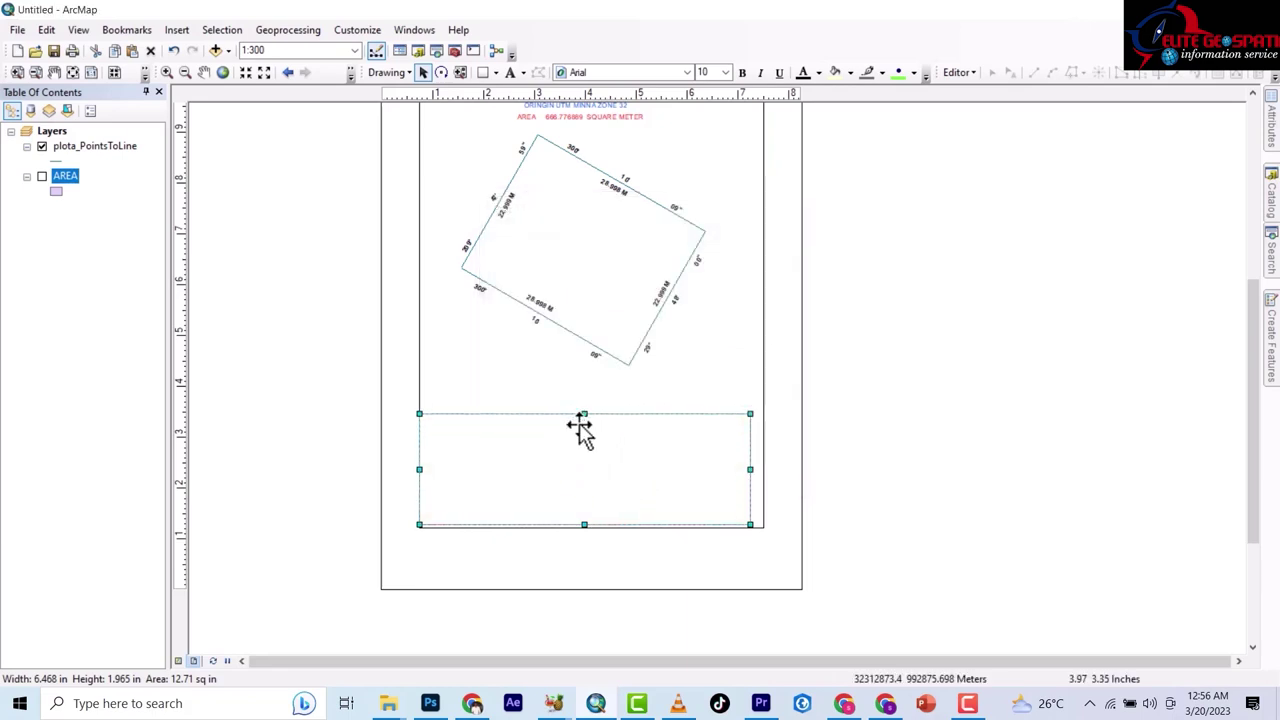
{"action": "left_click", "coordinate": [286, 477]}
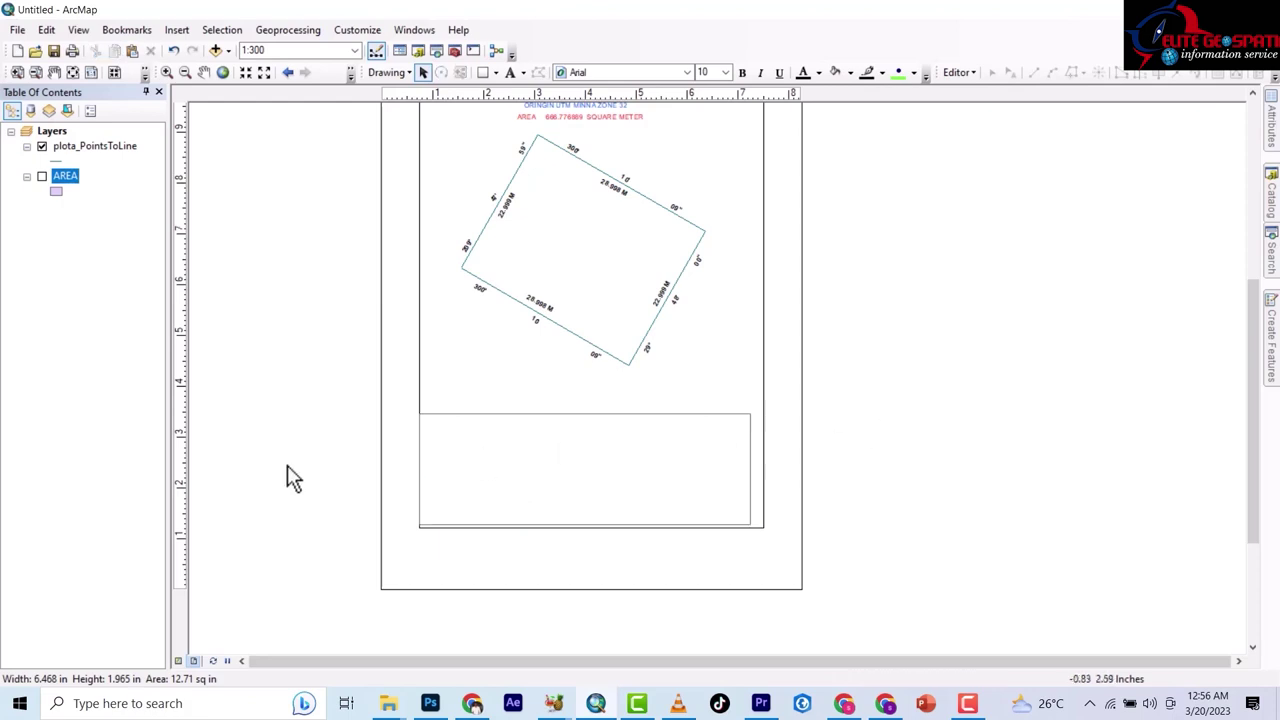
Draw a smaller middle box in the title block with no fill and a dark grey outline.
{"action": "left_click", "coordinate": [482, 74]}
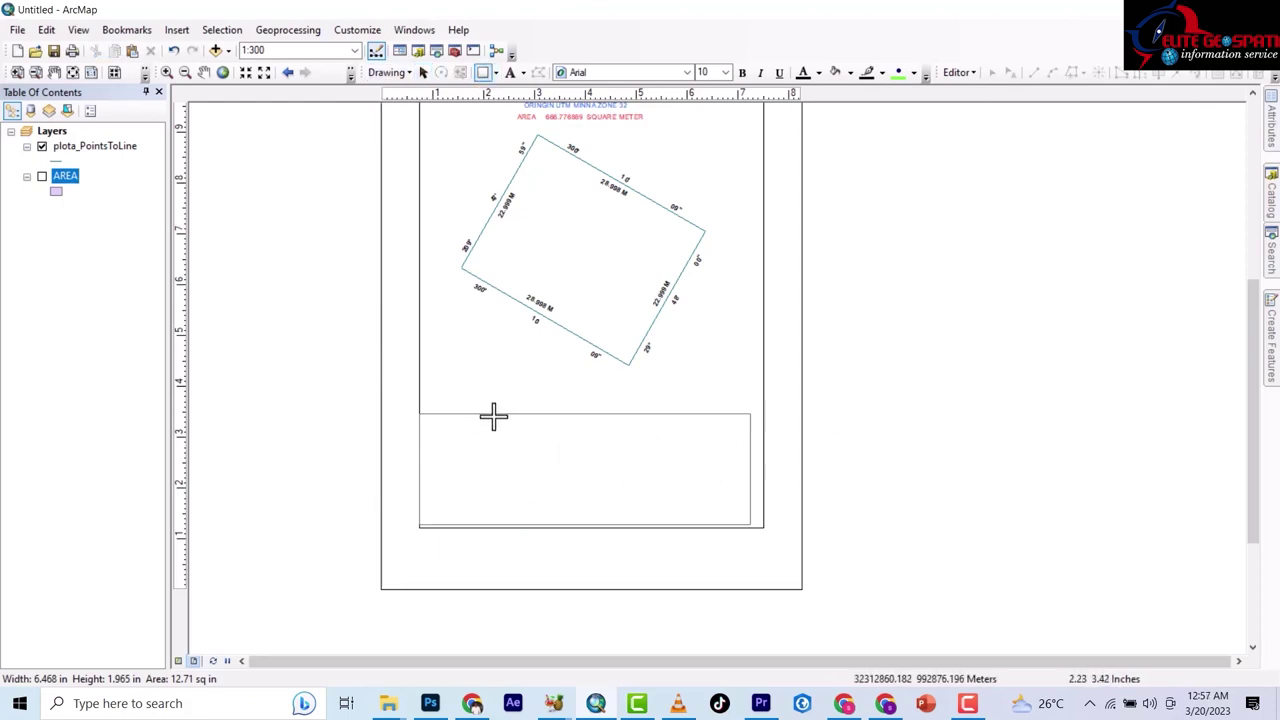
{"action": "left_click_drag", "start_coordinate": [496, 415], "coordinate": [644, 526]}
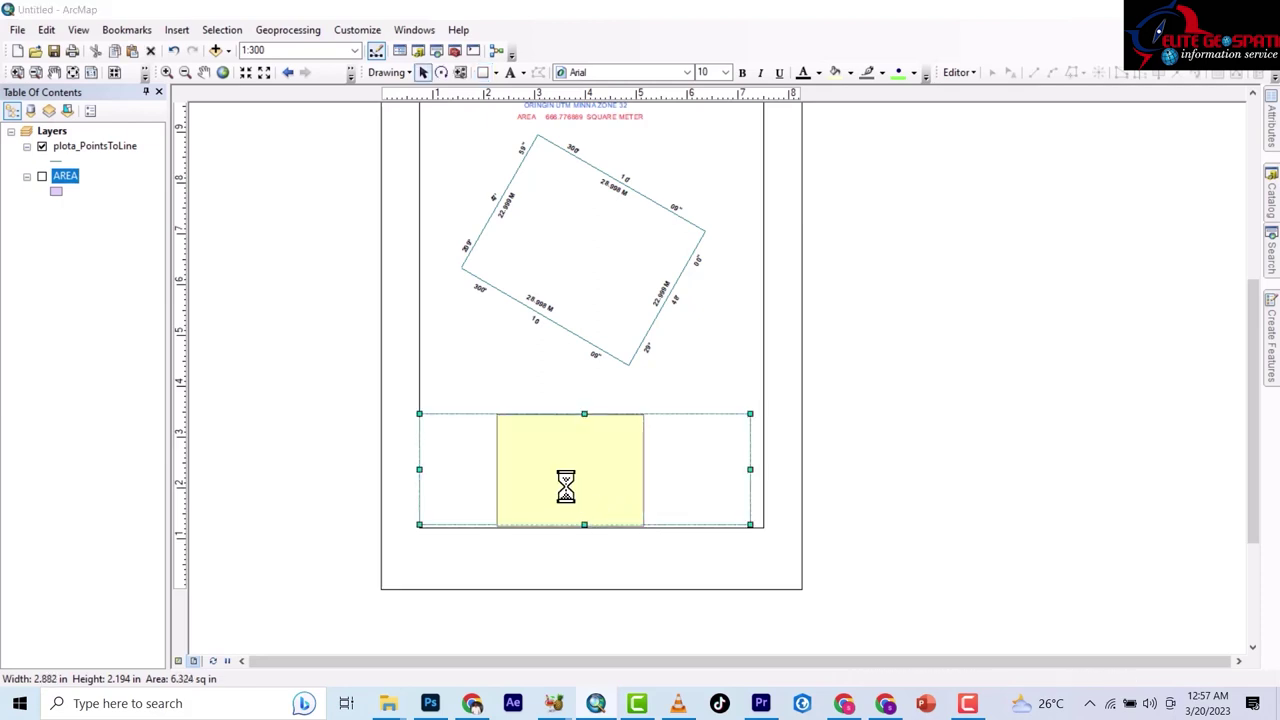
{"action": "left_click", "coordinate": [589, 274]}
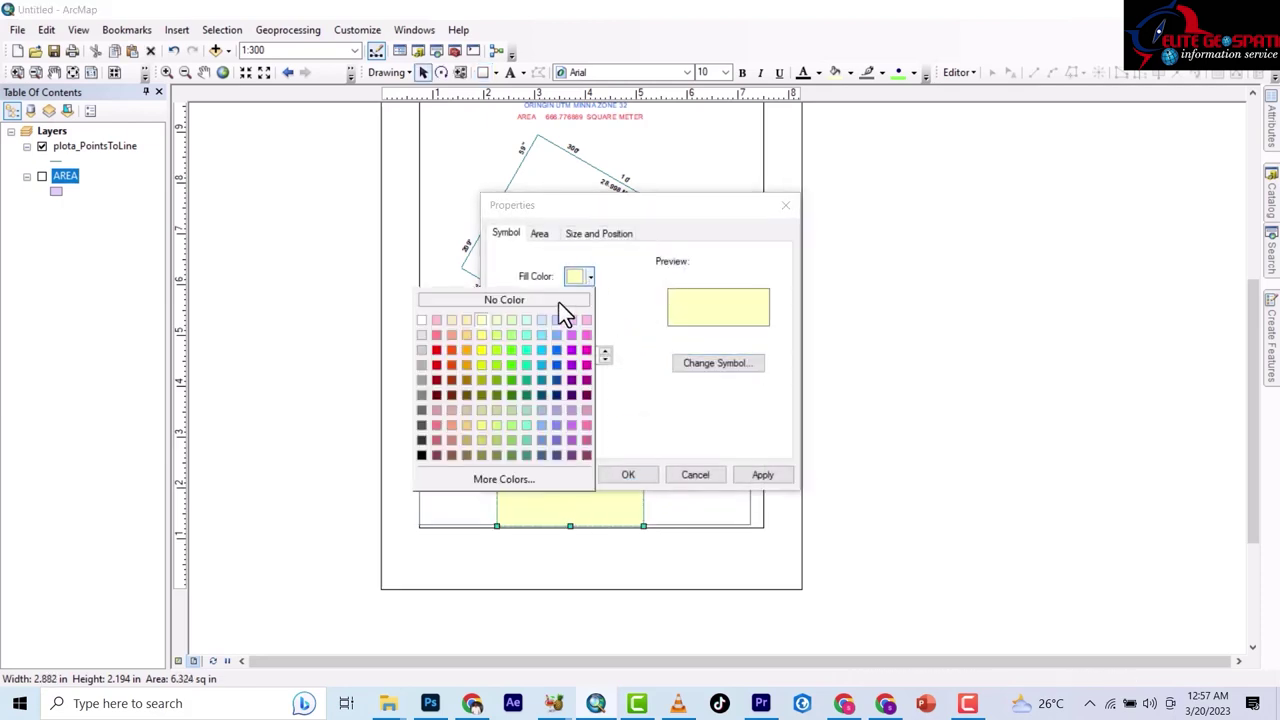
{"action": "left_click", "coordinate": [490, 301]}
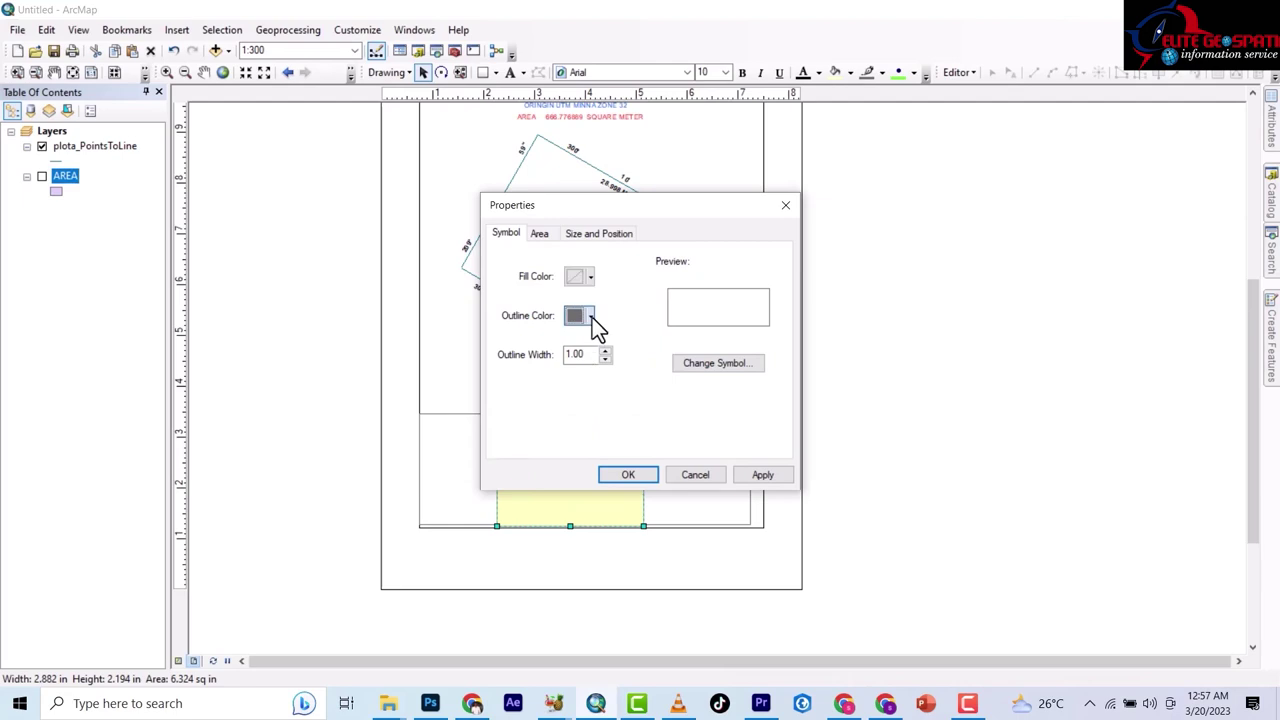
{"action": "left_click", "coordinate": [590, 316]}
{"action": "left_click", "coordinate": [464, 342]}
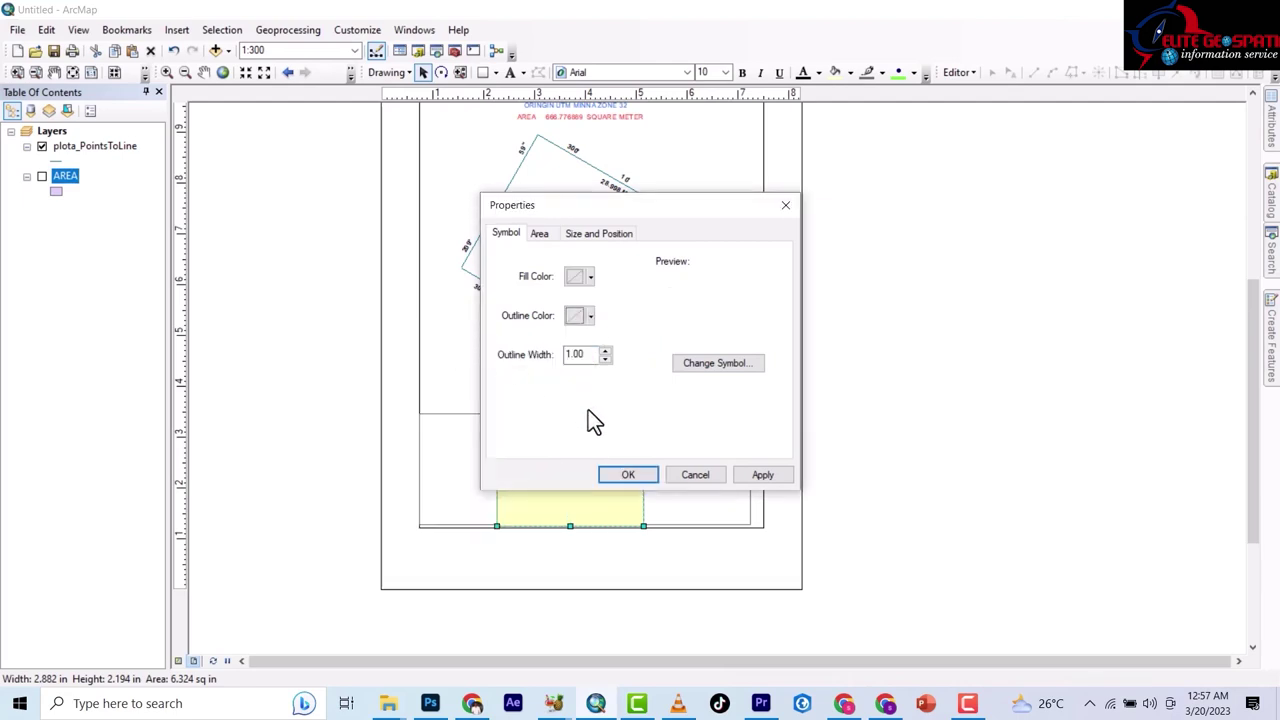
{"action": "left_click", "coordinate": [590, 316]}
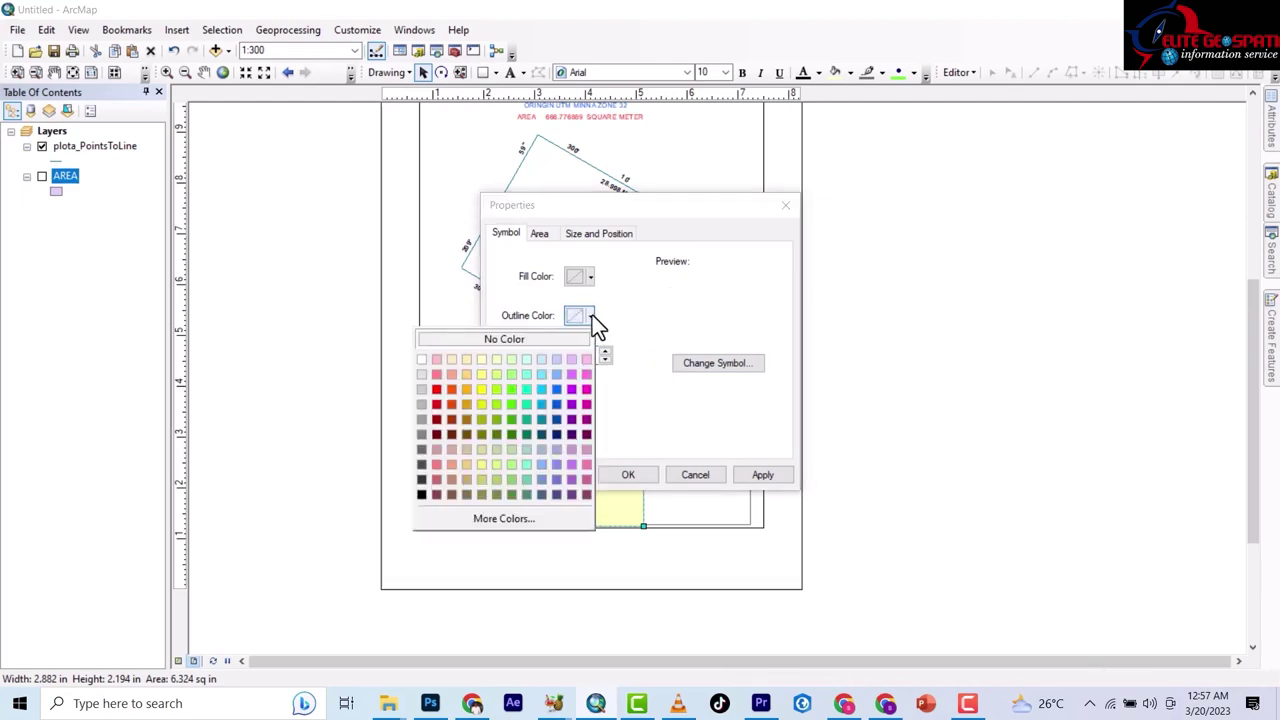
{"action": "left_click", "coordinate": [421, 449]}
{"action": "left_click", "coordinate": [624, 476]}
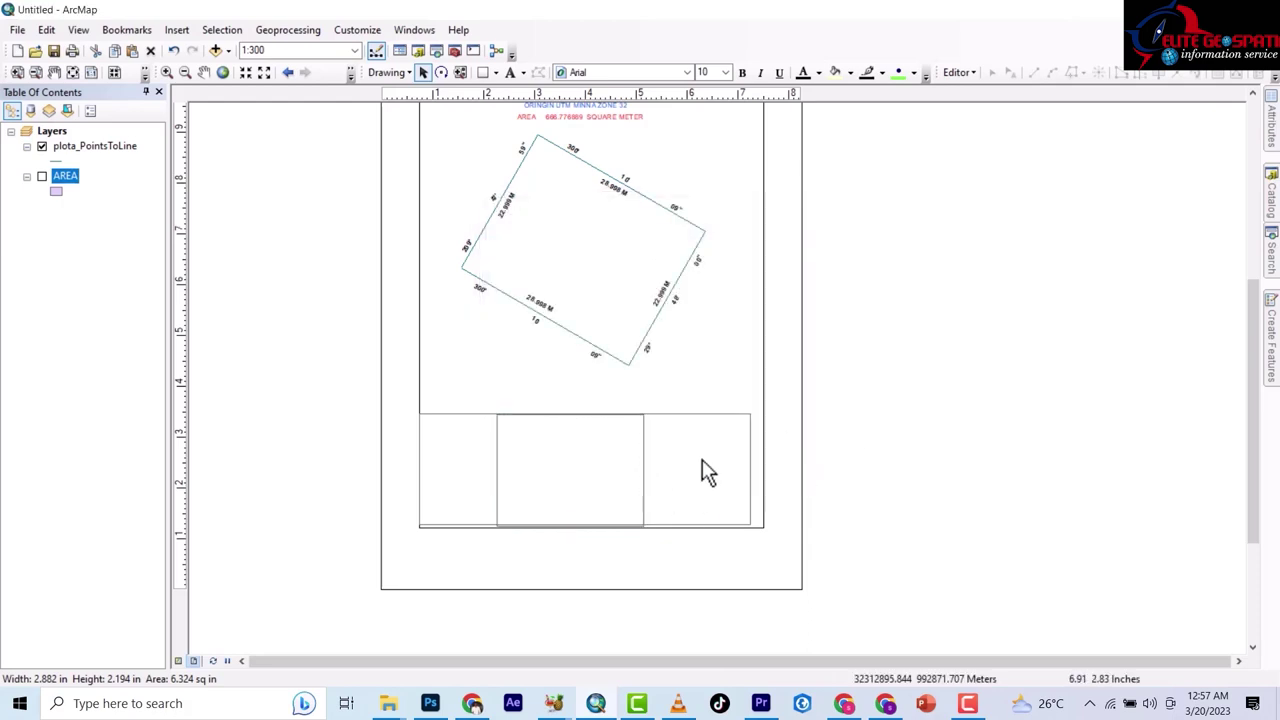
Lower the title block's bottom edge slightly and shorten the map frame to end above it.
{"action": "scroll", "coordinate": [540, 571], "scroll_direction": "down", "scroll_amount": 2}
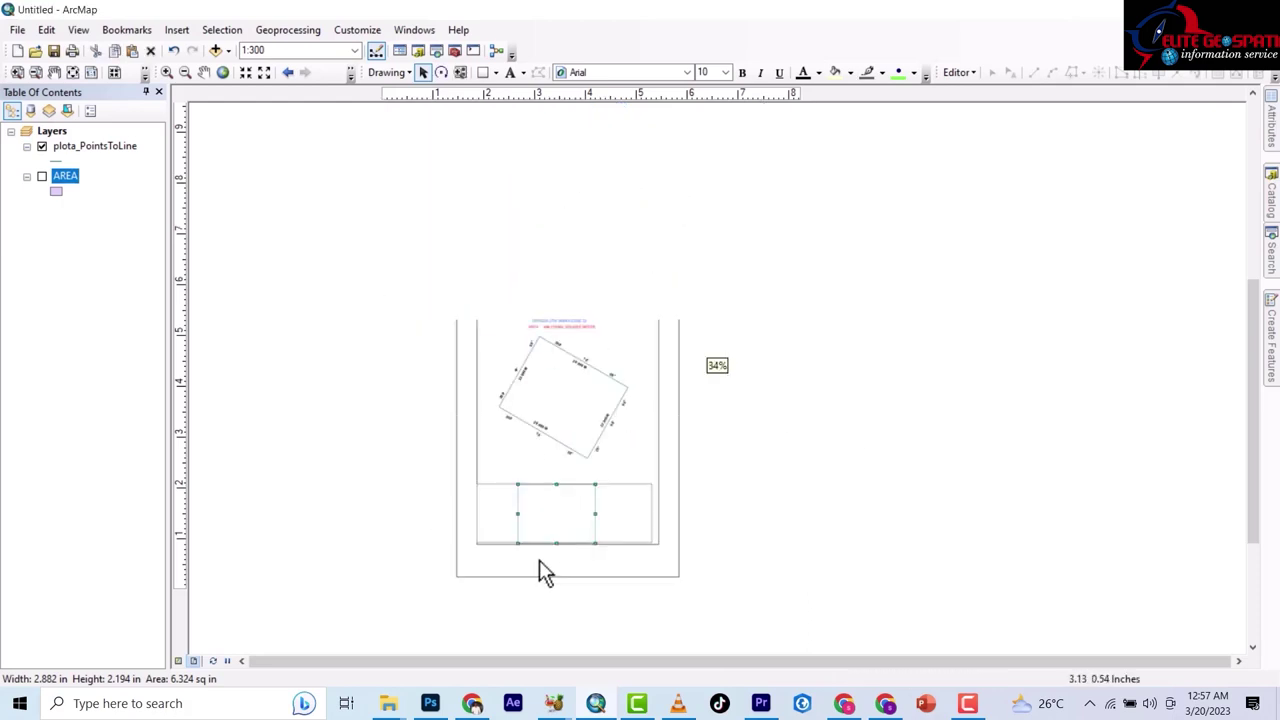
{"action": "scroll", "coordinate": [540, 571], "scroll_direction": "up", "scroll_amount": 4}
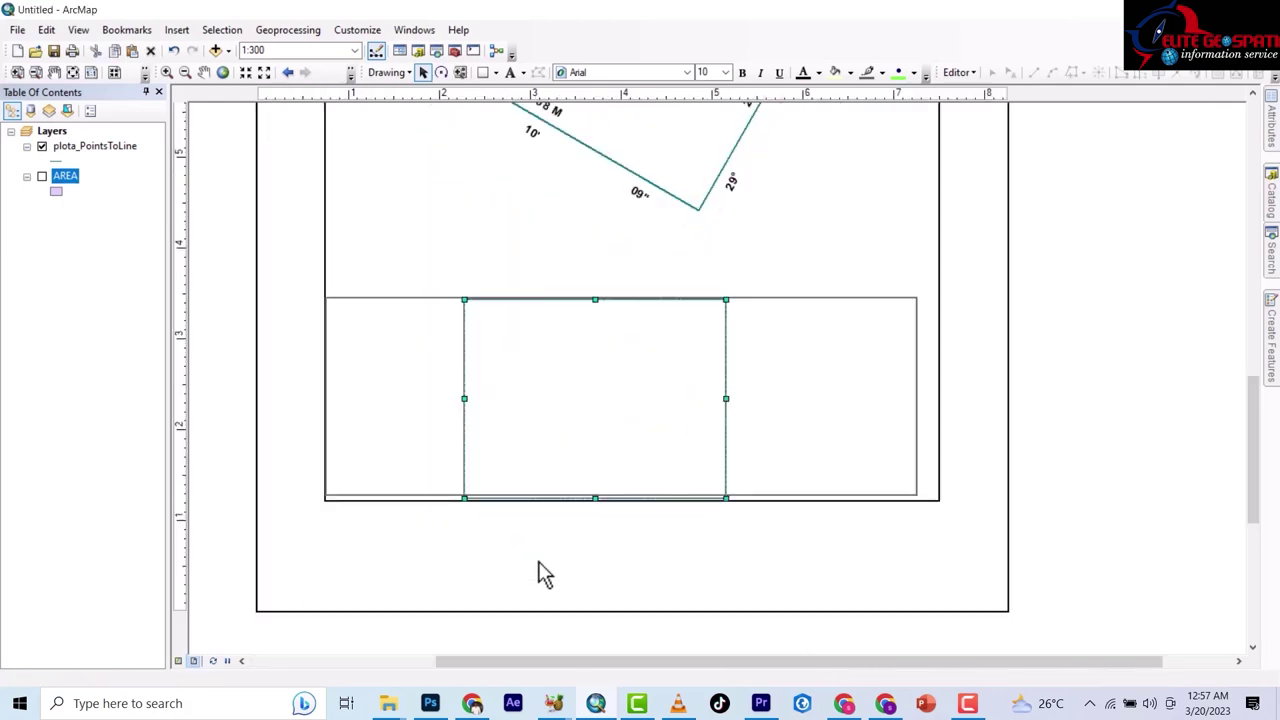
{"action": "left_click", "coordinate": [537, 405]}
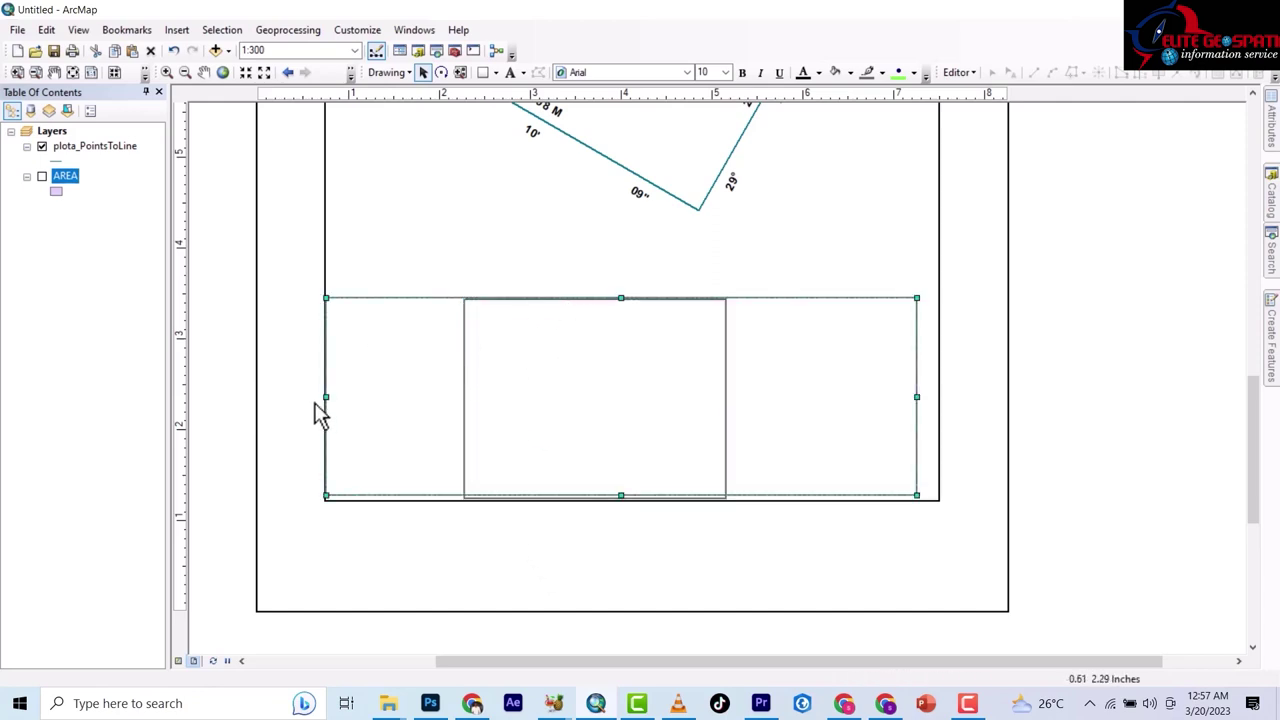
{"action": "left_click", "coordinate": [620, 494]}
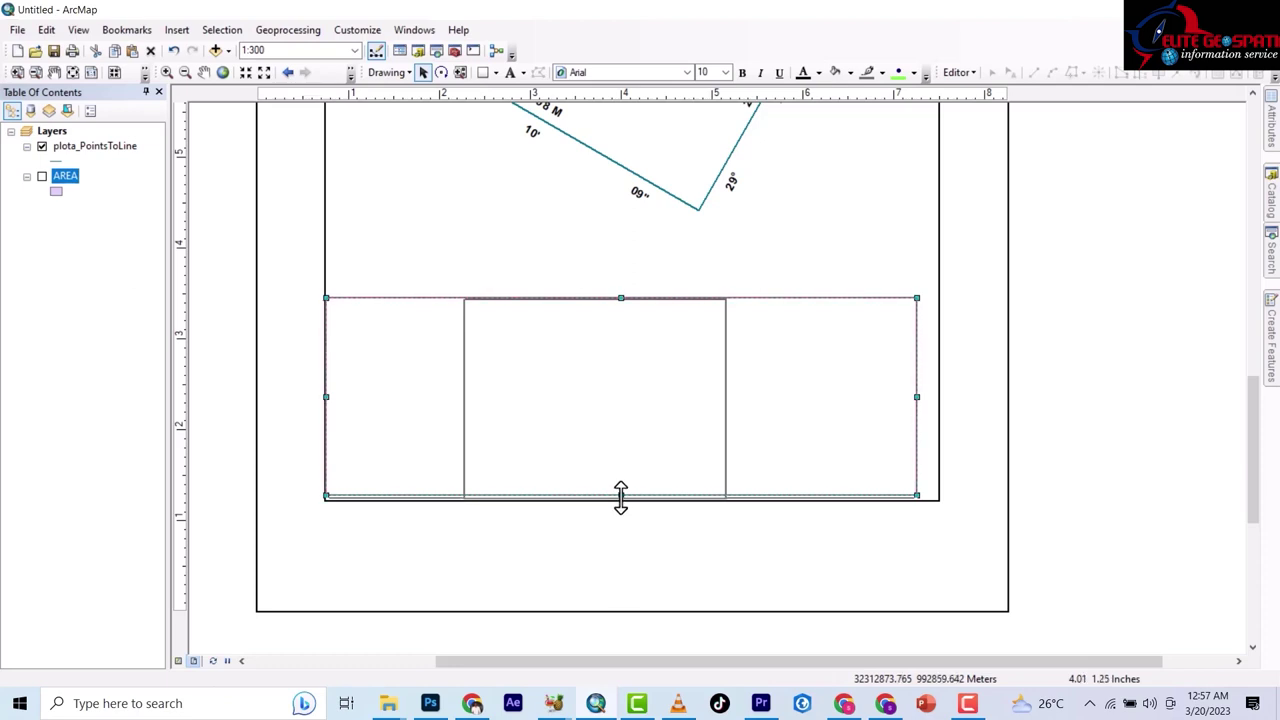
{"action": "left_click_drag", "start_coordinate": [621, 498], "coordinate": [623, 501]}
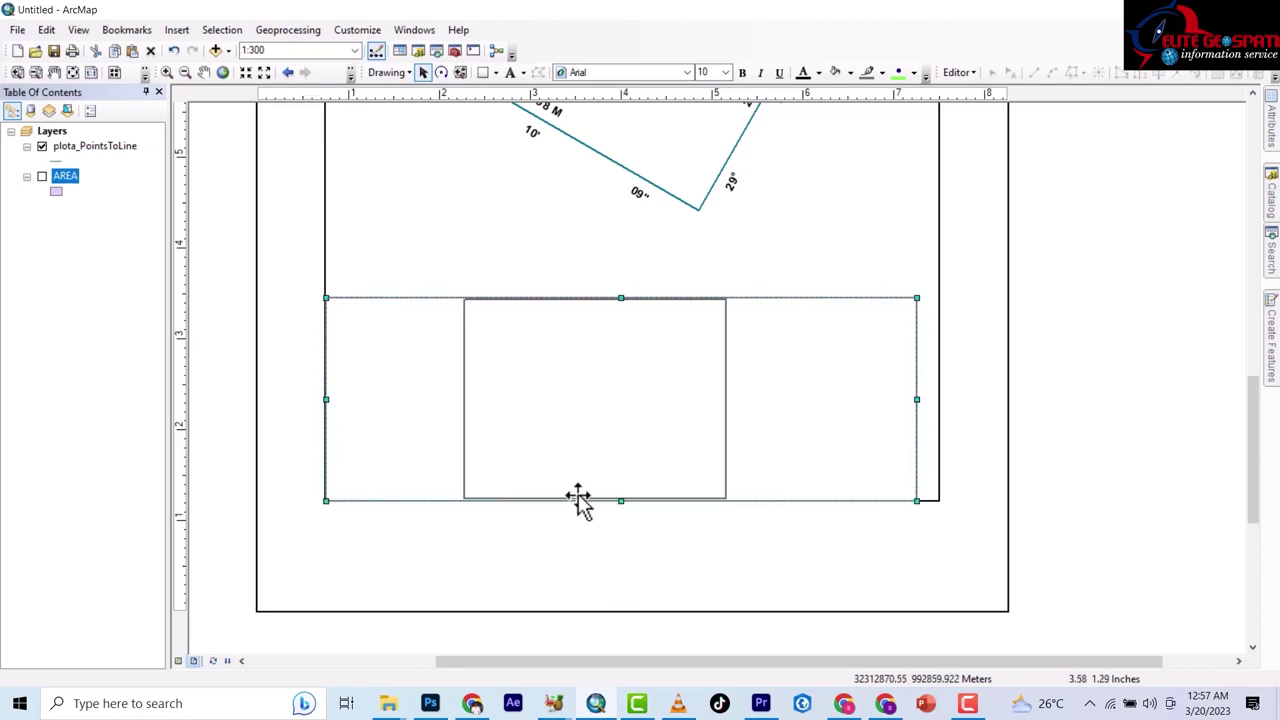
{"action": "left_click", "coordinate": [324, 253]}
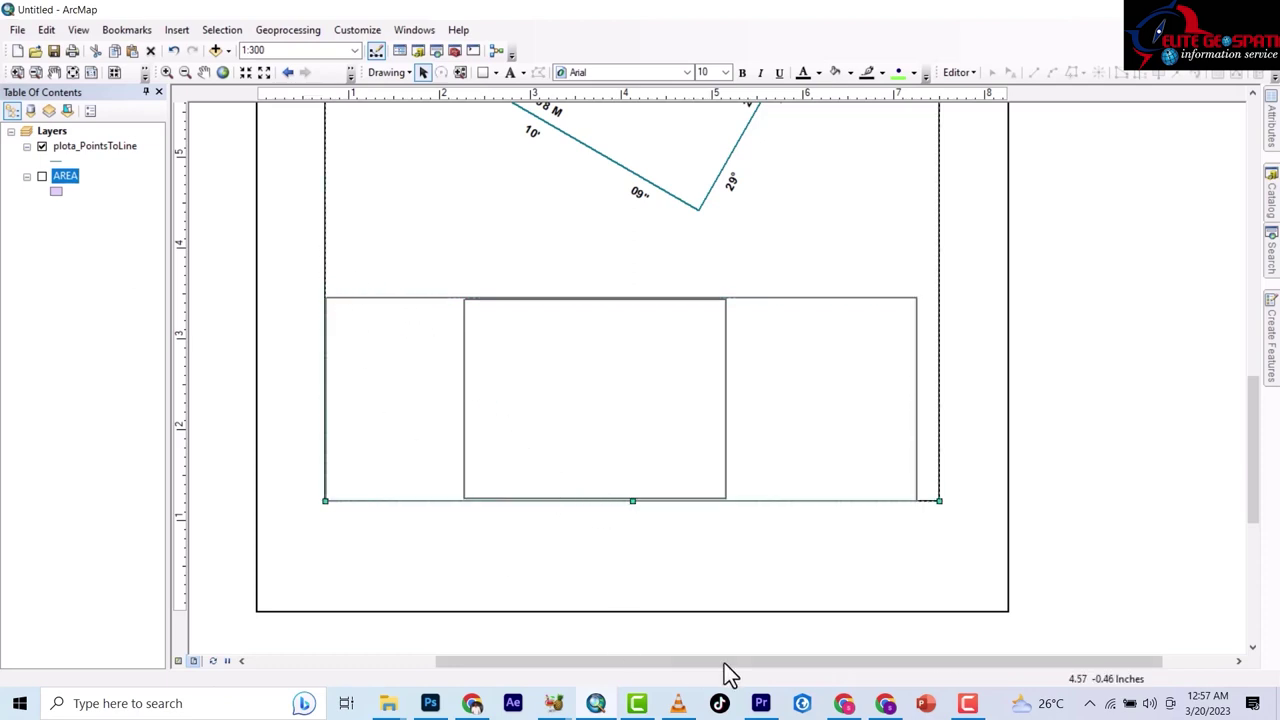
{"action": "left_click_drag", "start_coordinate": [632, 497], "coordinate": [634, 500]}
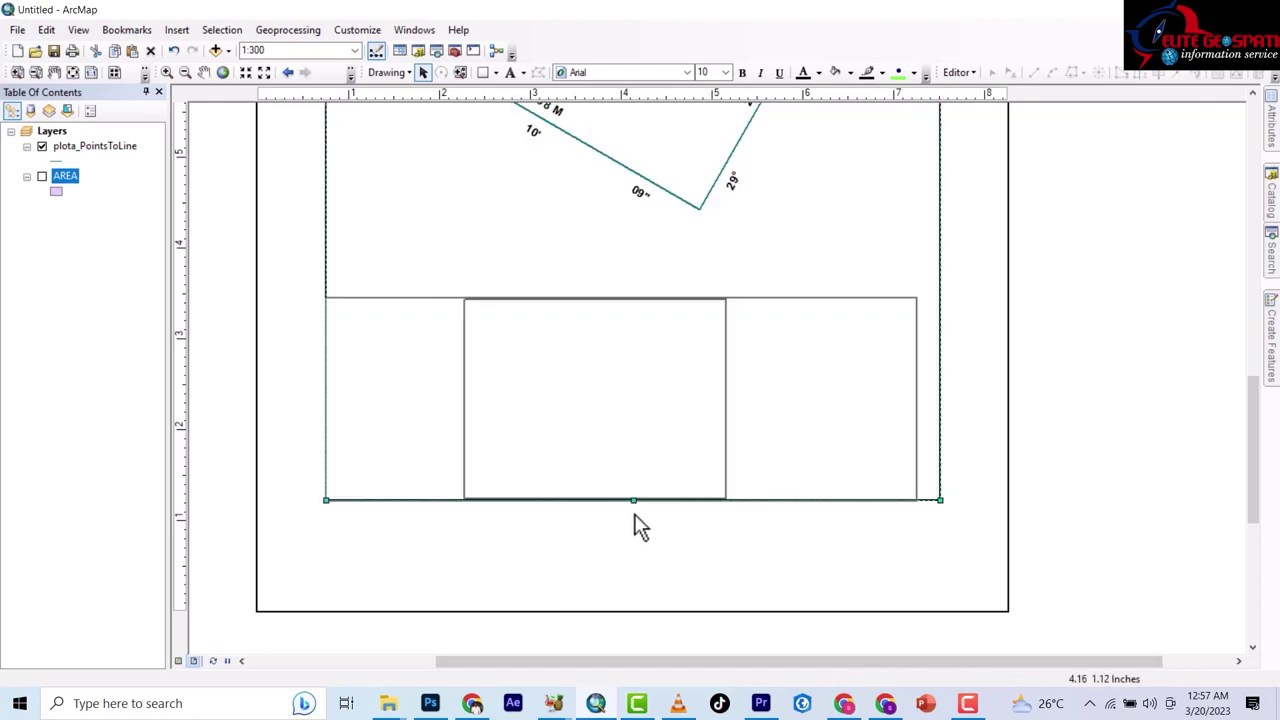
{"action": "left_click", "coordinate": [941, 258]}
{"action": "left_click_drag", "start_coordinate": [633, 497], "coordinate": [616, 256]}
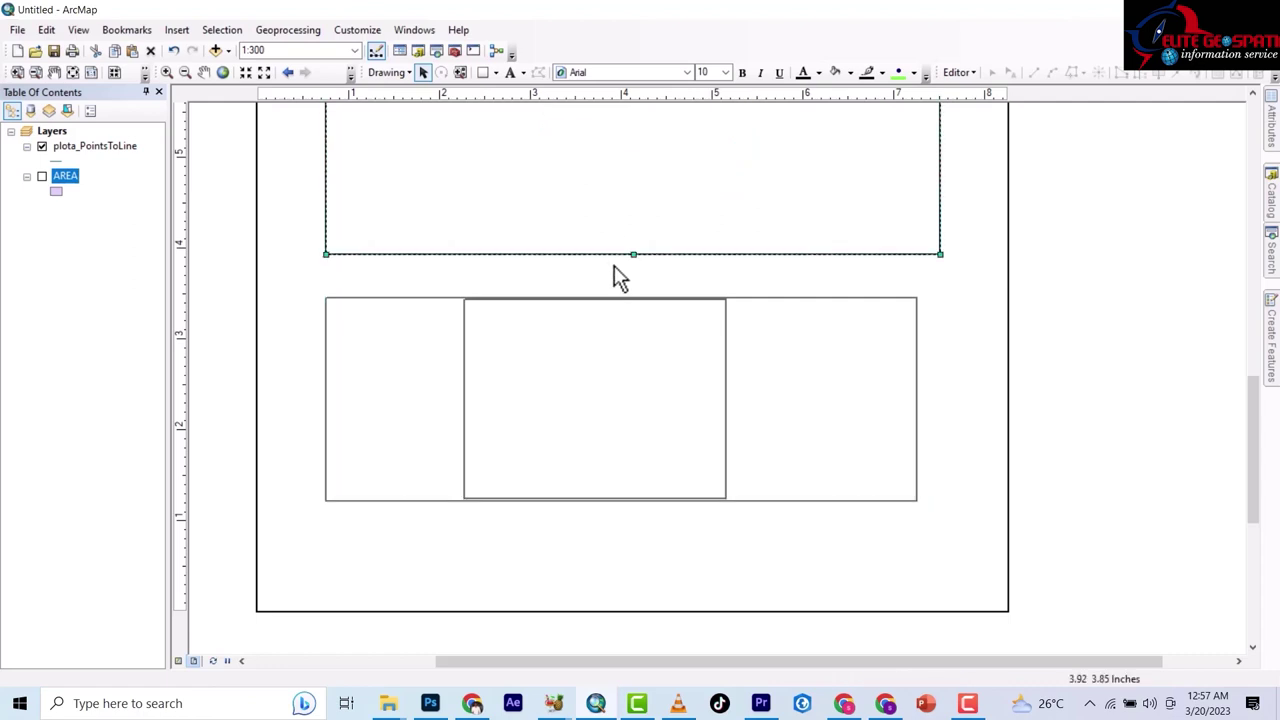
Narrow the middle title-block box from its left side, widening the left compartment.
{"action": "left_click", "coordinate": [536, 432]}
{"action": "left_click", "coordinate": [375, 385]}
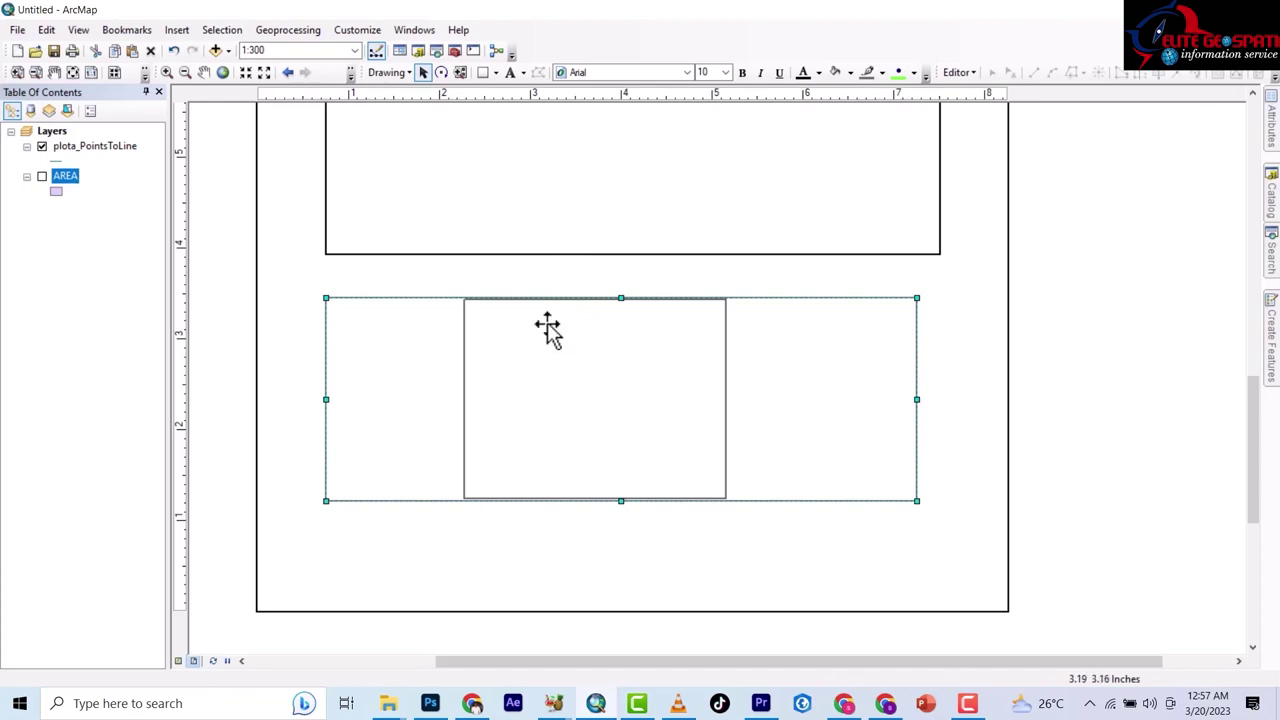
{"action": "left_click_drag", "start_coordinate": [563, 314], "coordinate": [617, 480]}
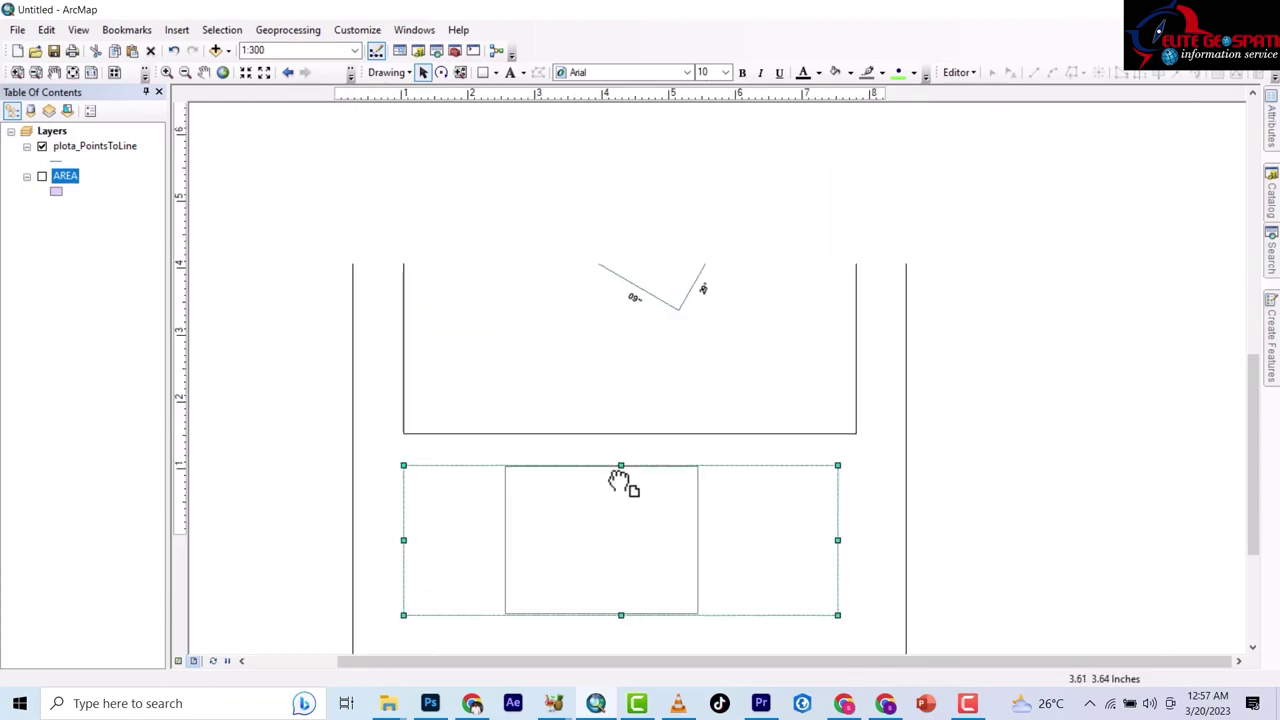
{"action": "scroll", "coordinate": [566, 327], "scroll_direction": "up", "scroll_amount": 1}
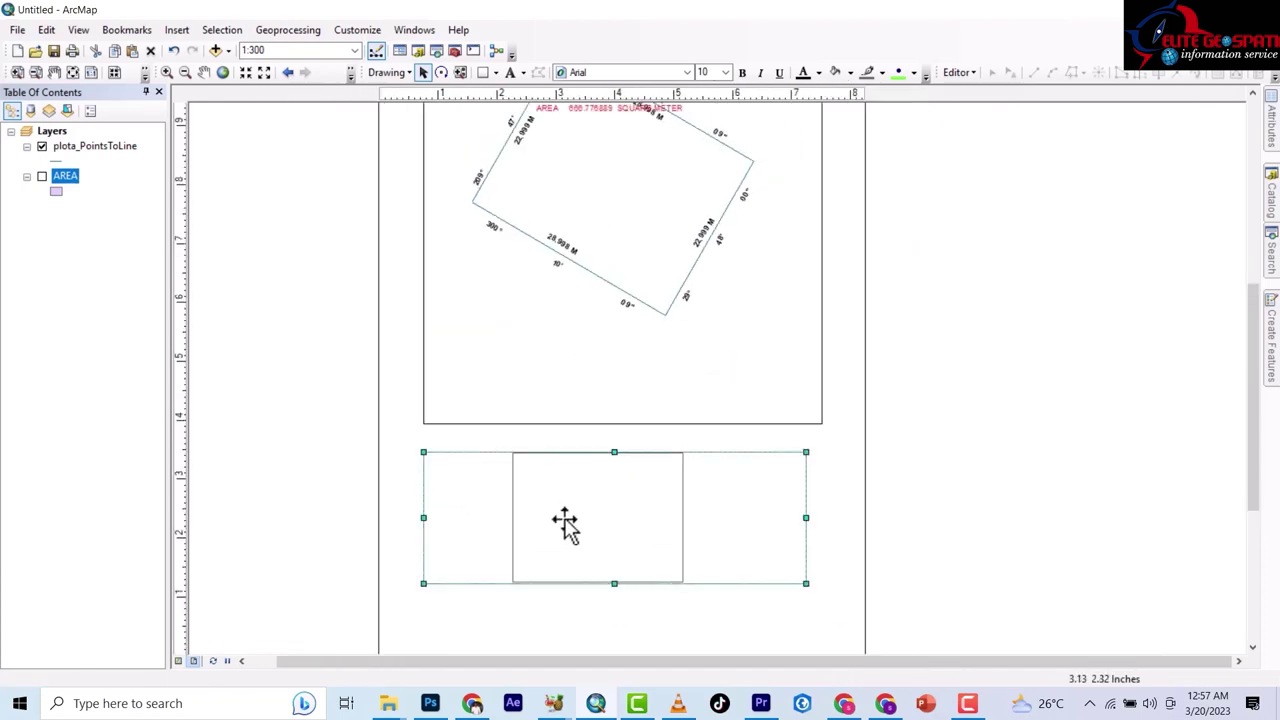
{"action": "left_click_drag", "start_coordinate": [563, 523], "coordinate": [566, 417]}
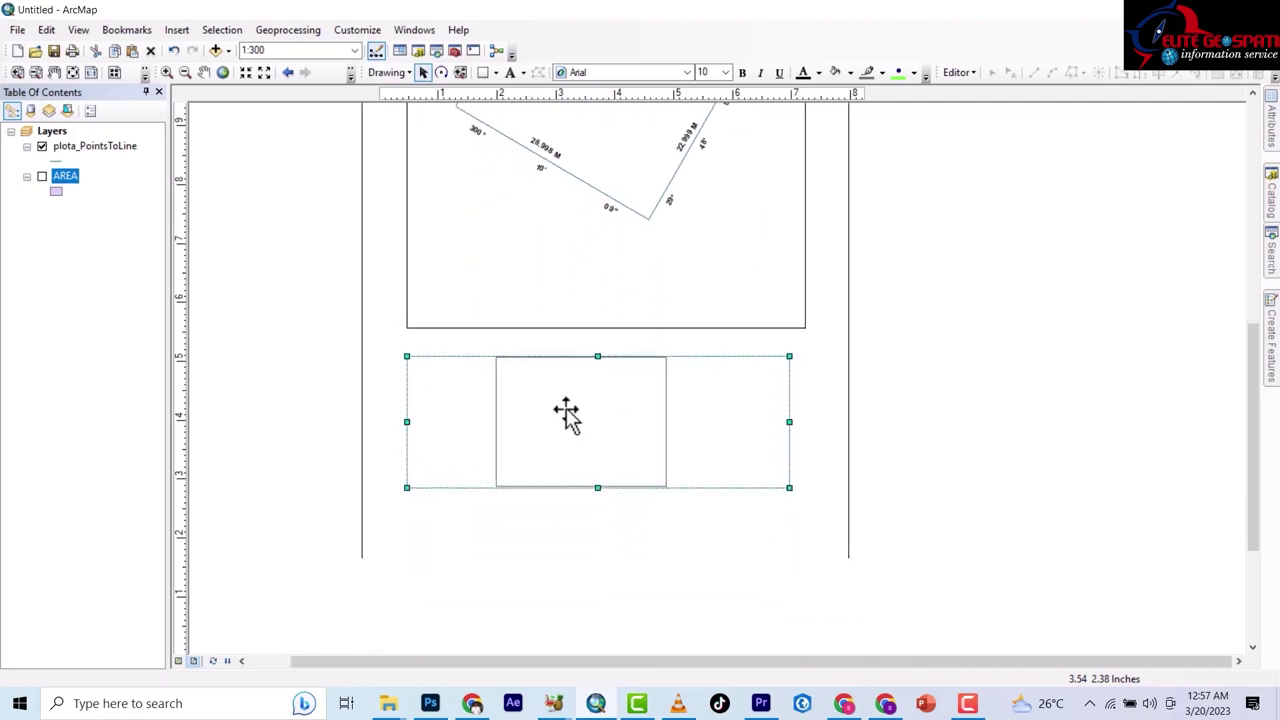
{"action": "scroll", "coordinate": [533, 438], "scroll_direction": "down", "scroll_amount": 2}
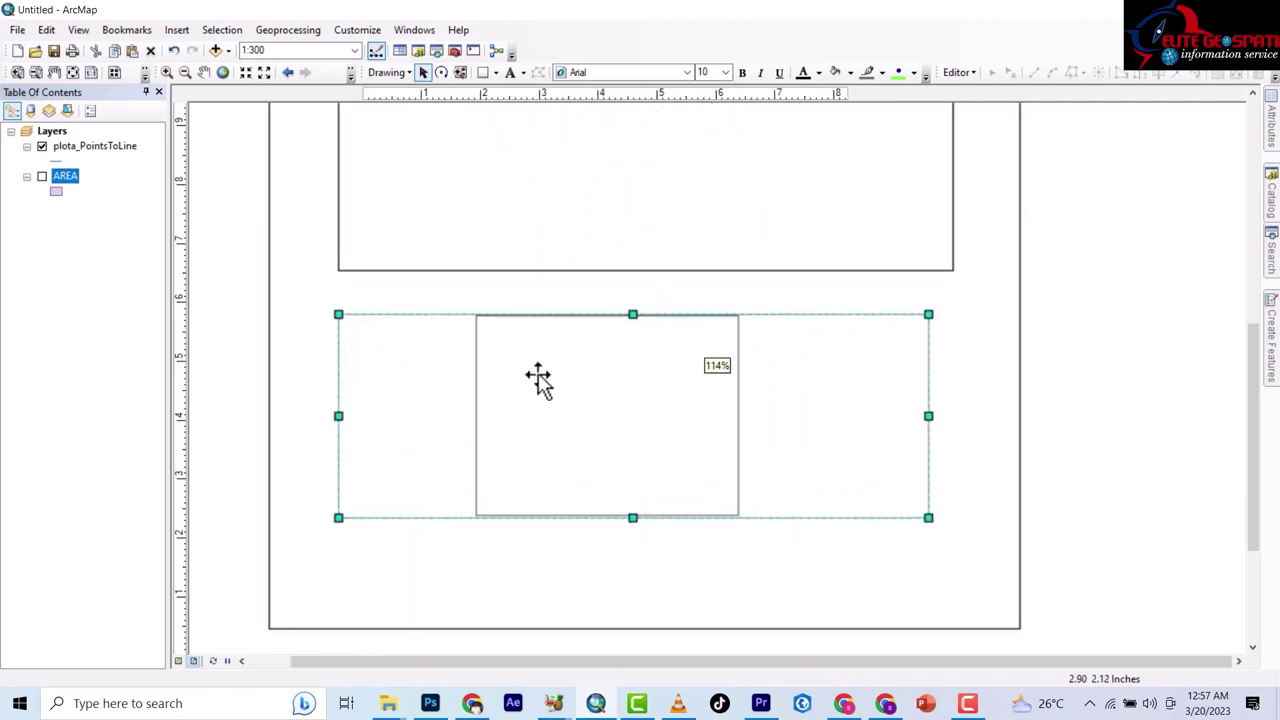
{"action": "left_click", "coordinate": [558, 430]}
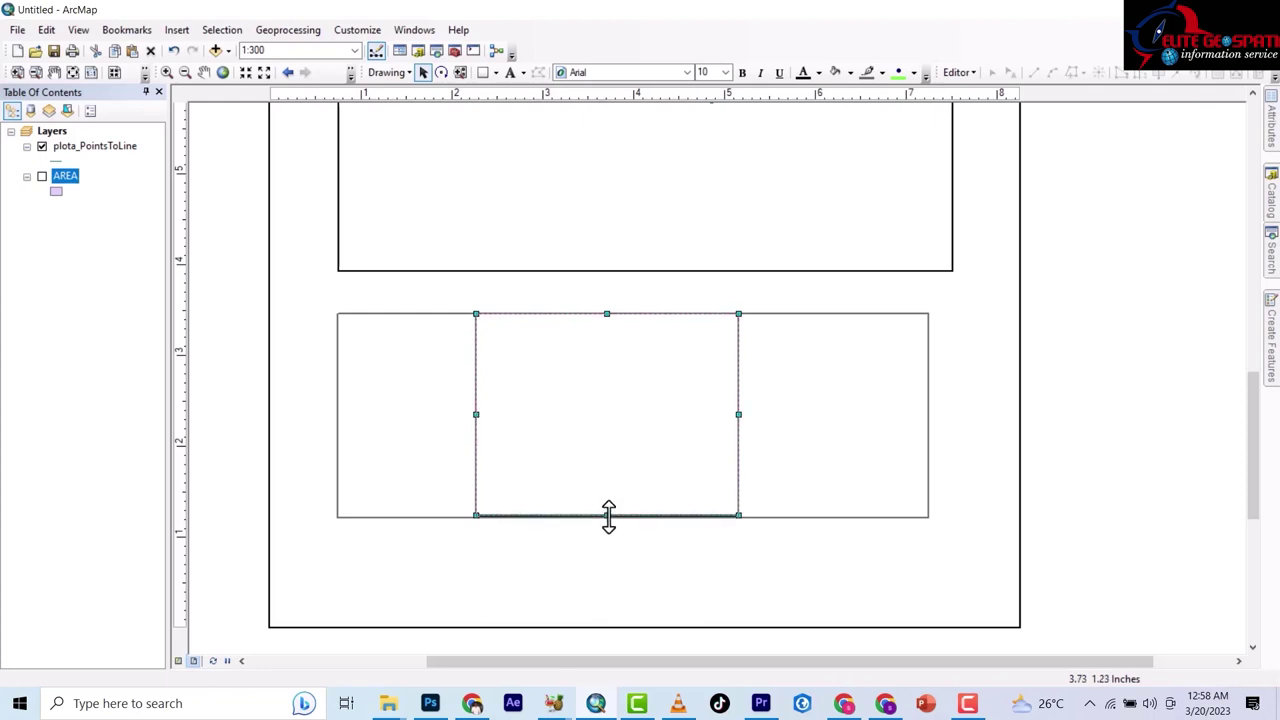
{"action": "left_click_drag", "start_coordinate": [475, 413], "coordinate": [505, 423]}
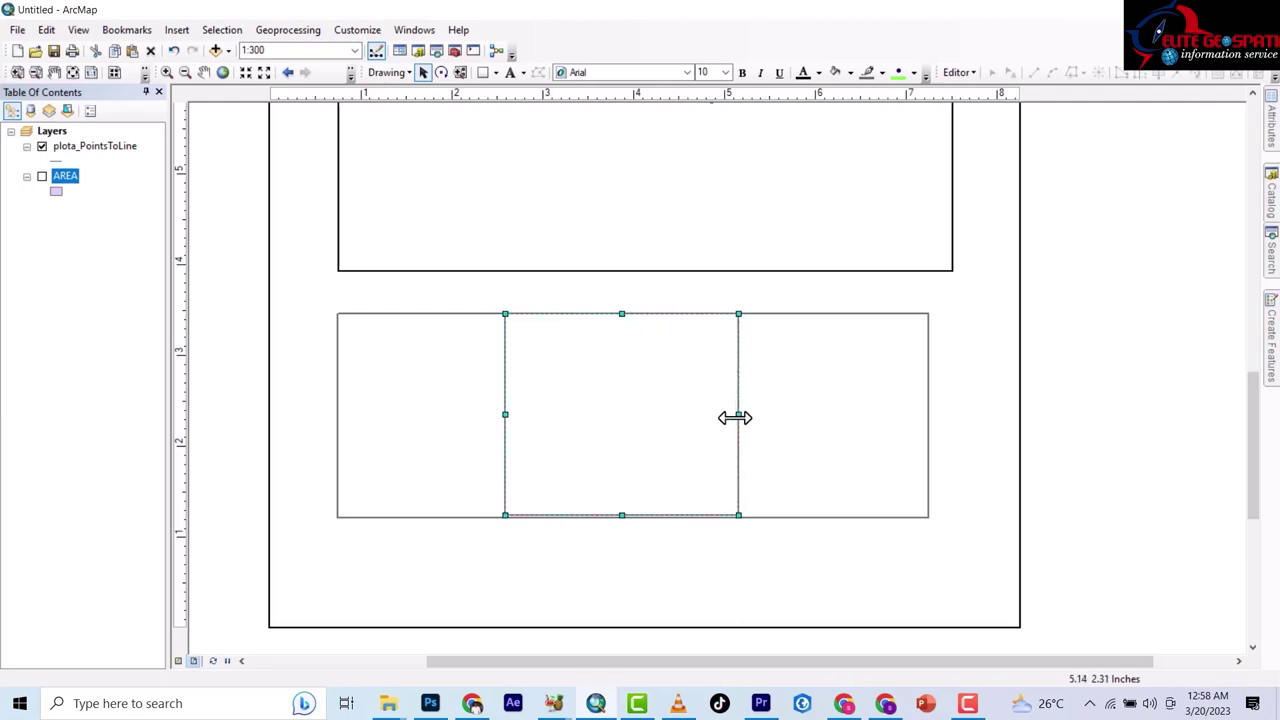
{"action": "left_click", "coordinate": [368, 360]}
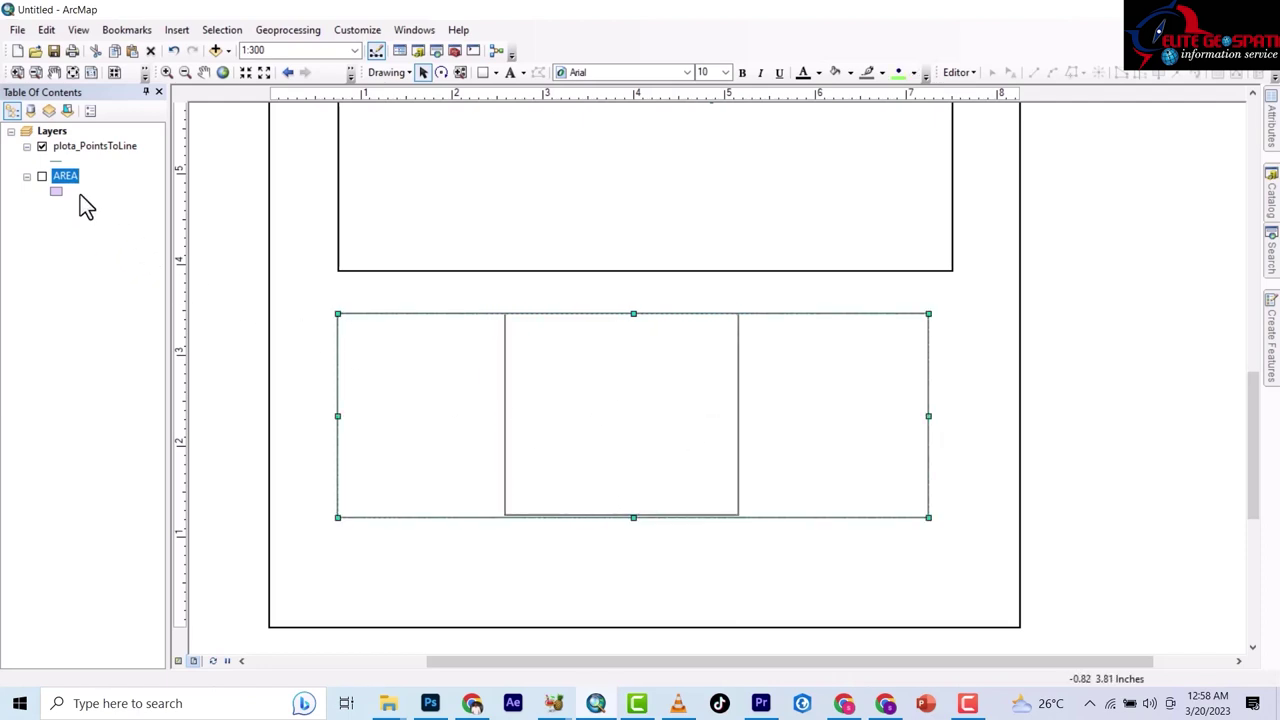
Add the label PLAN NO- in the title block's left compartment.
{"action": "left_click", "coordinate": [510, 72]}
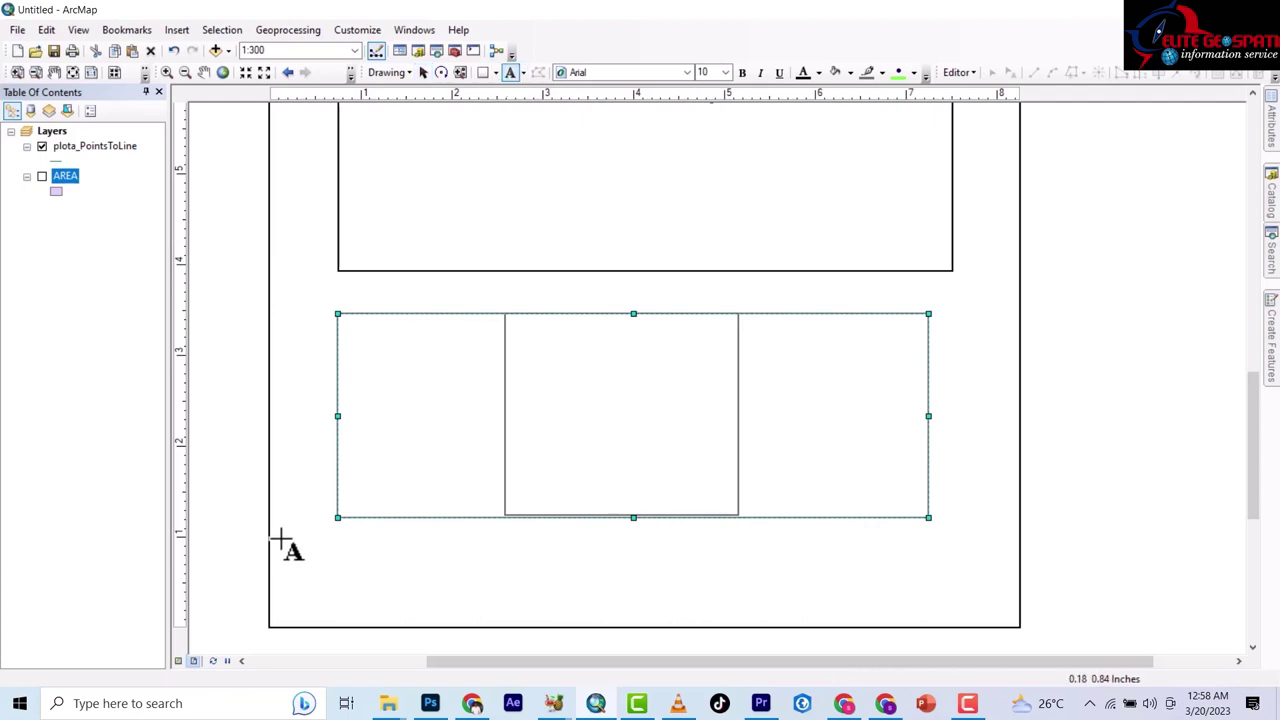
{"action": "left_click", "coordinate": [355, 363]}
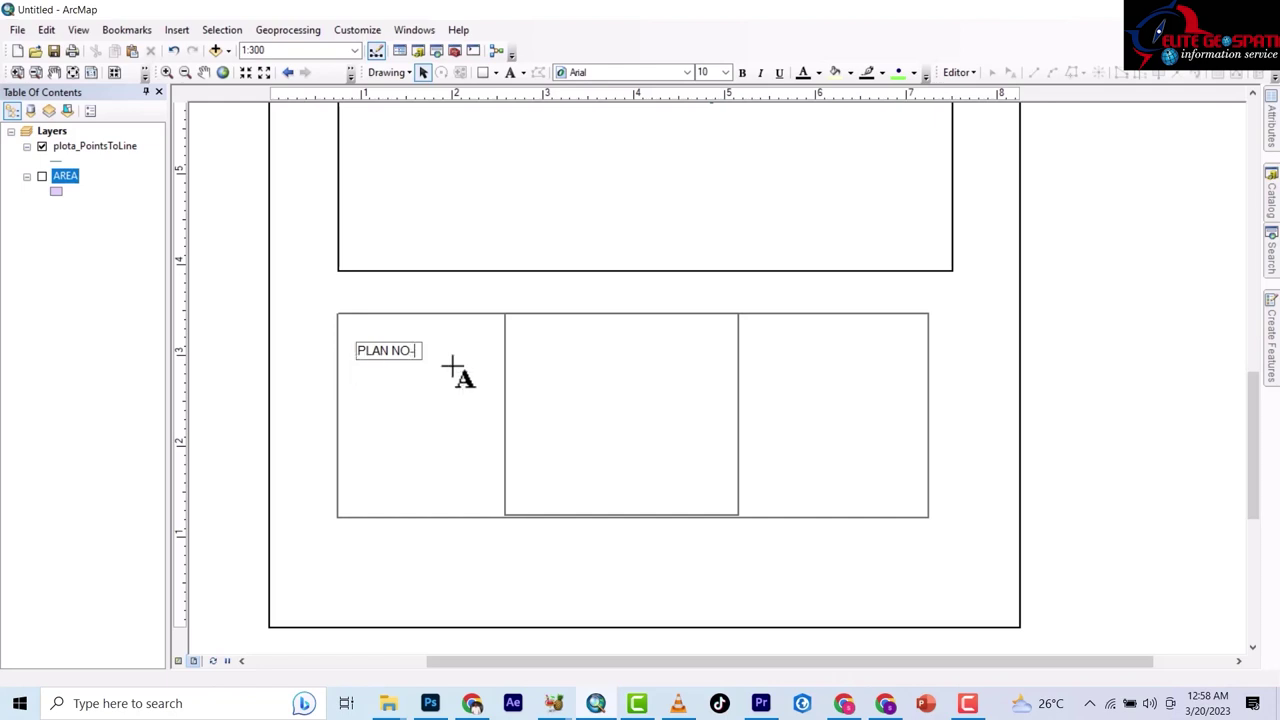
{"action": "left_click", "coordinate": [20, 325]}
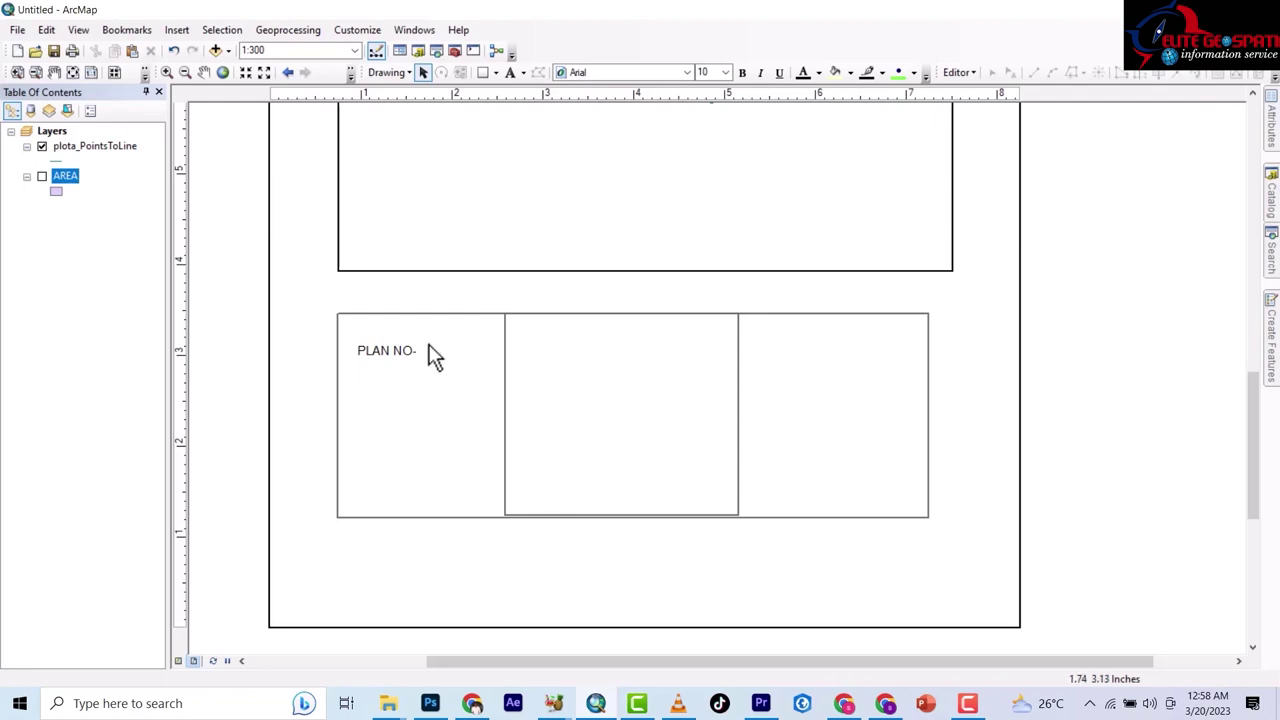
Add the heading SURVEYOR OFFICE ADDRESS in the middle compartment.
{"action": "left_click", "coordinate": [511, 74]}
{"action": "left_click", "coordinate": [543, 340]}
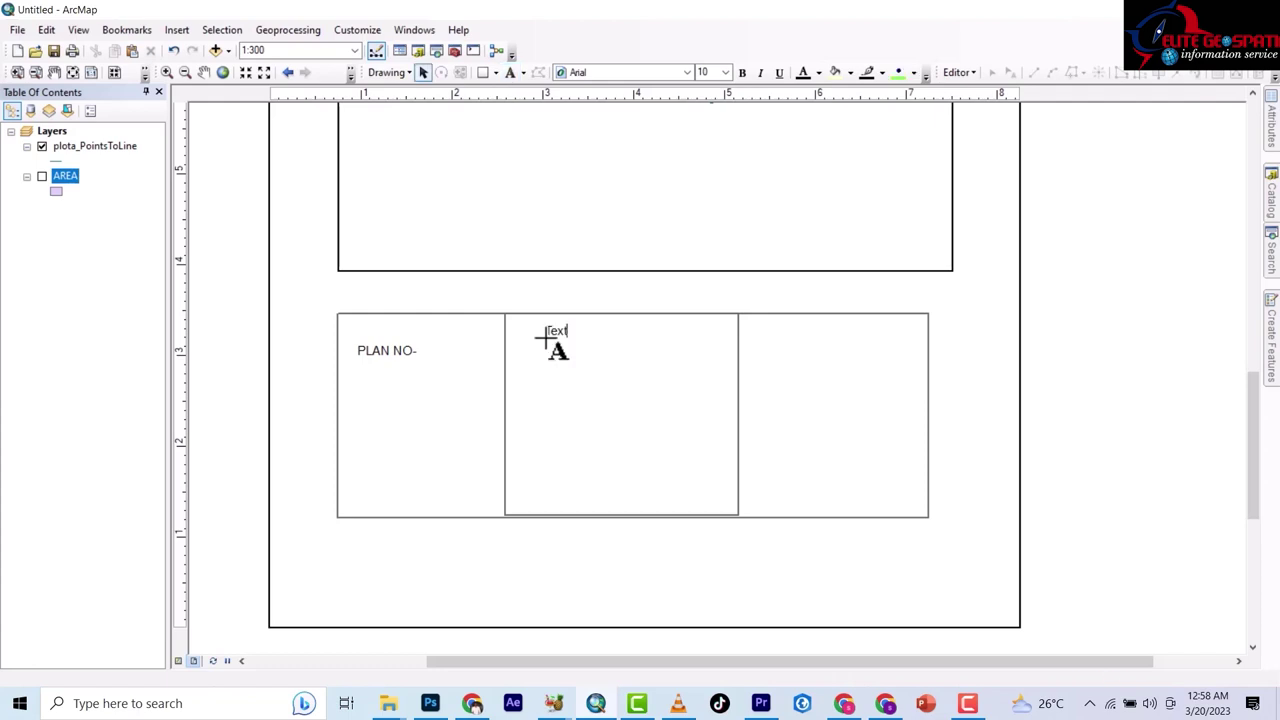
{"action": "type", "text": "SURVEYOR OFF"}
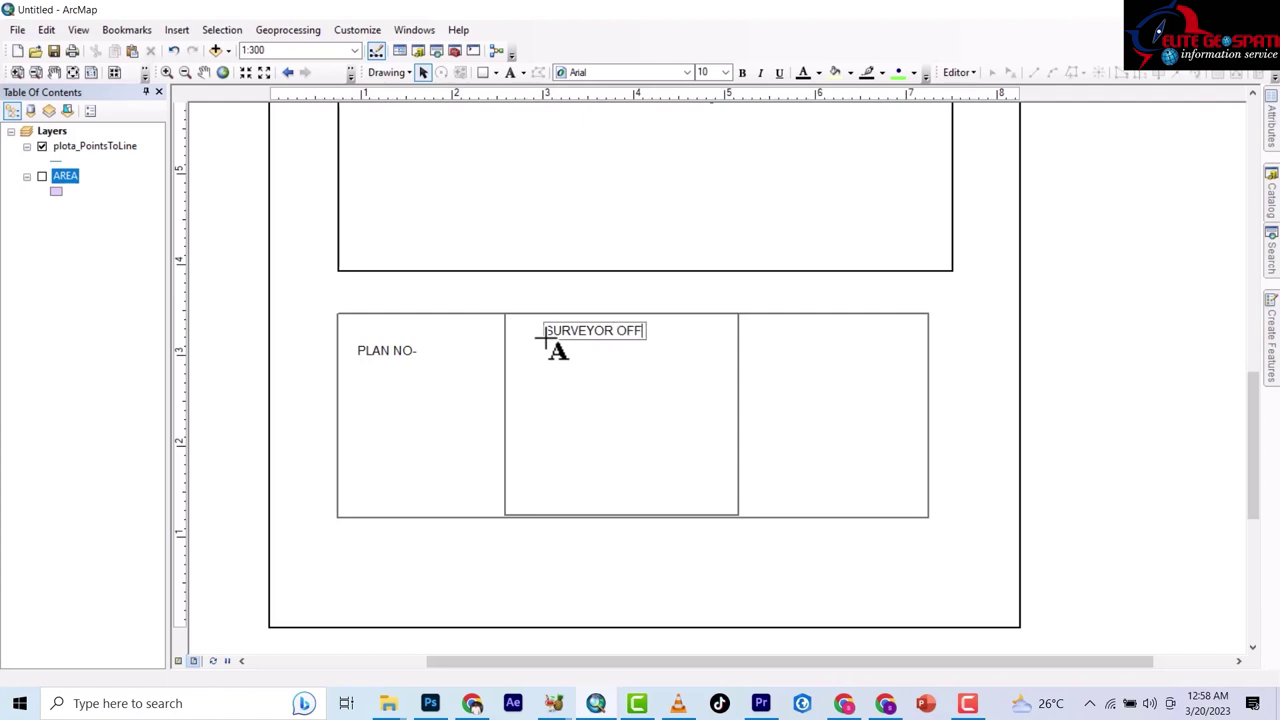
{"action": "type", "text": "ICE ADDR"}
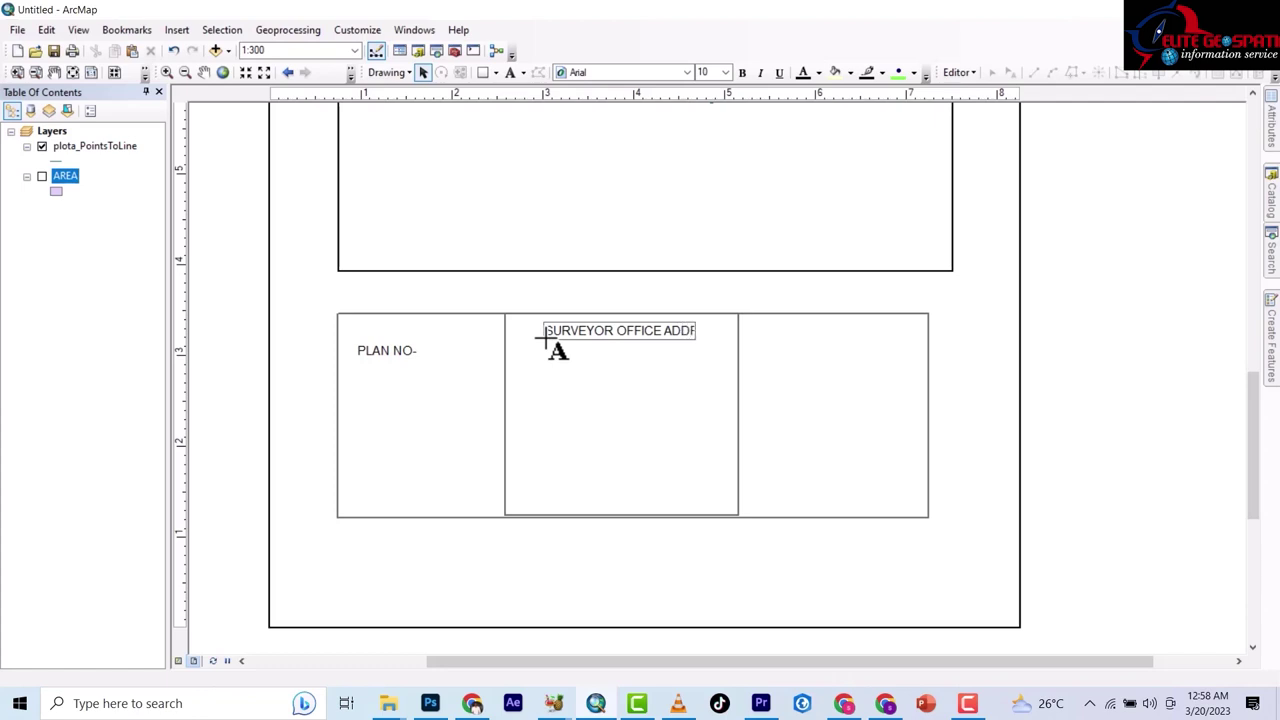
{"action": "type", "text": "ESS"}
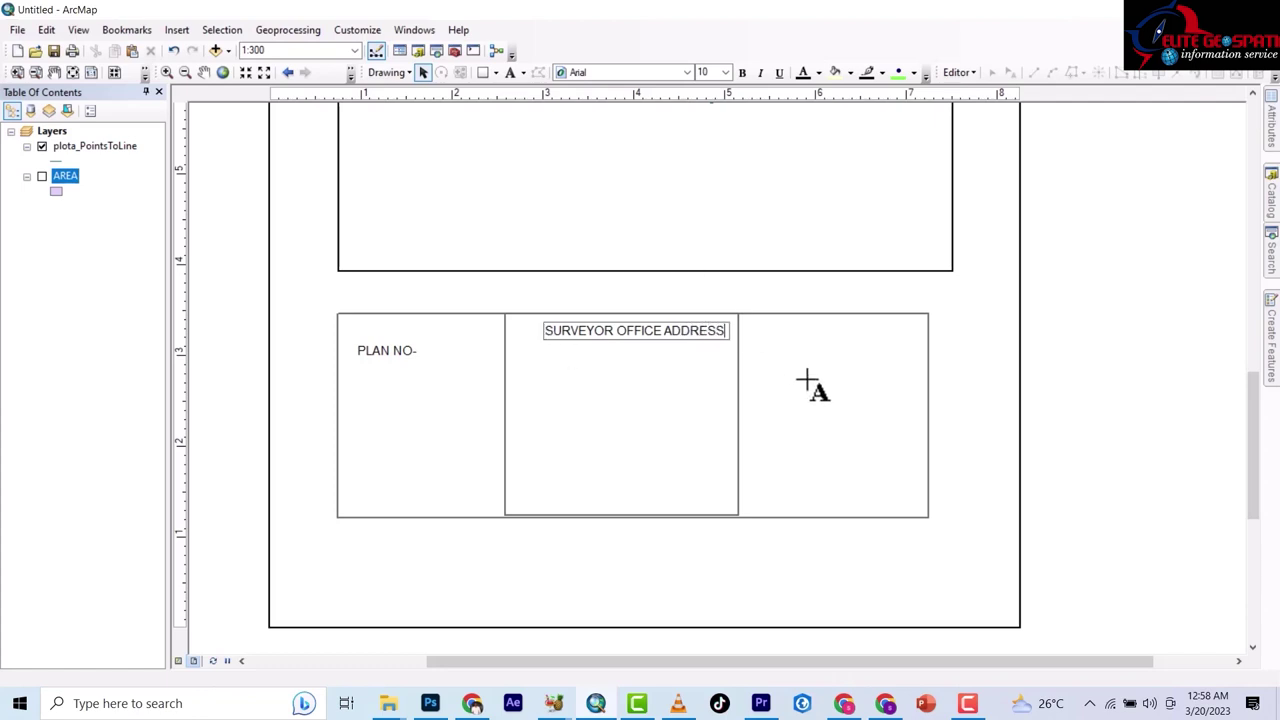
{"action": "left_click", "coordinate": [808, 380]}
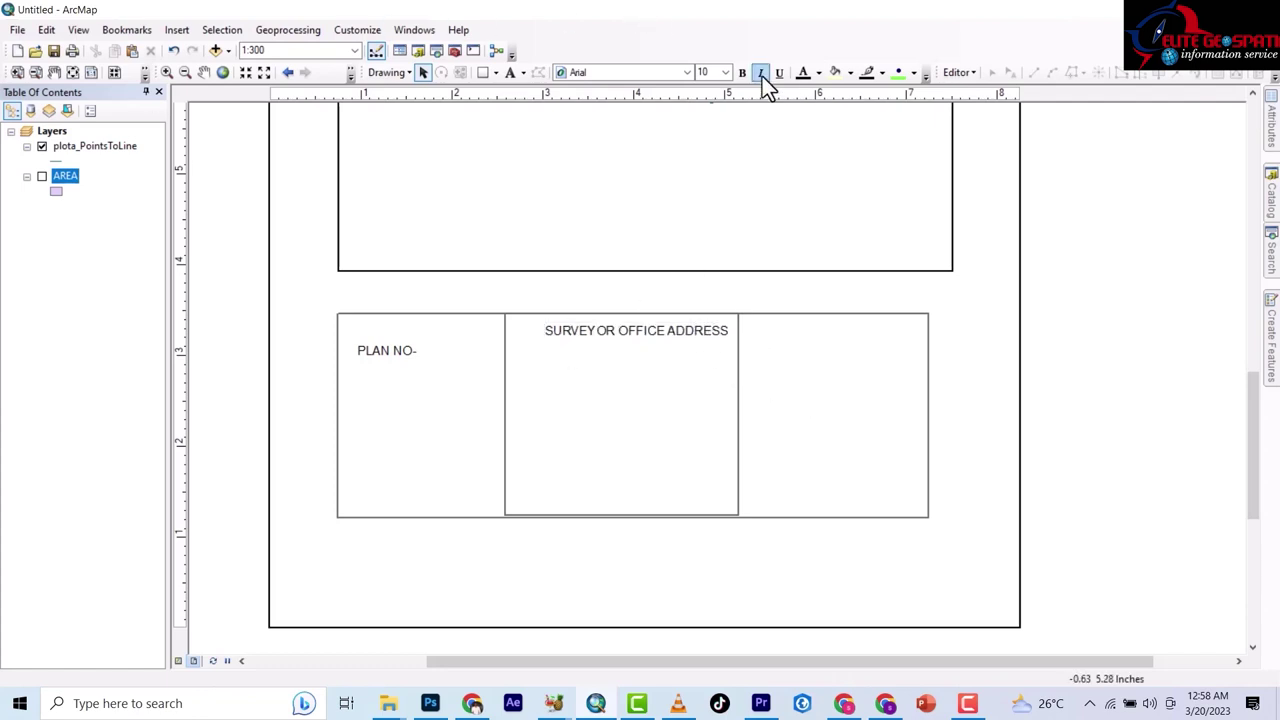
Place the text CERTIFIED TRUE COPY in the title block's right-hand compartment.
{"action": "left_click", "coordinate": [507, 75]}
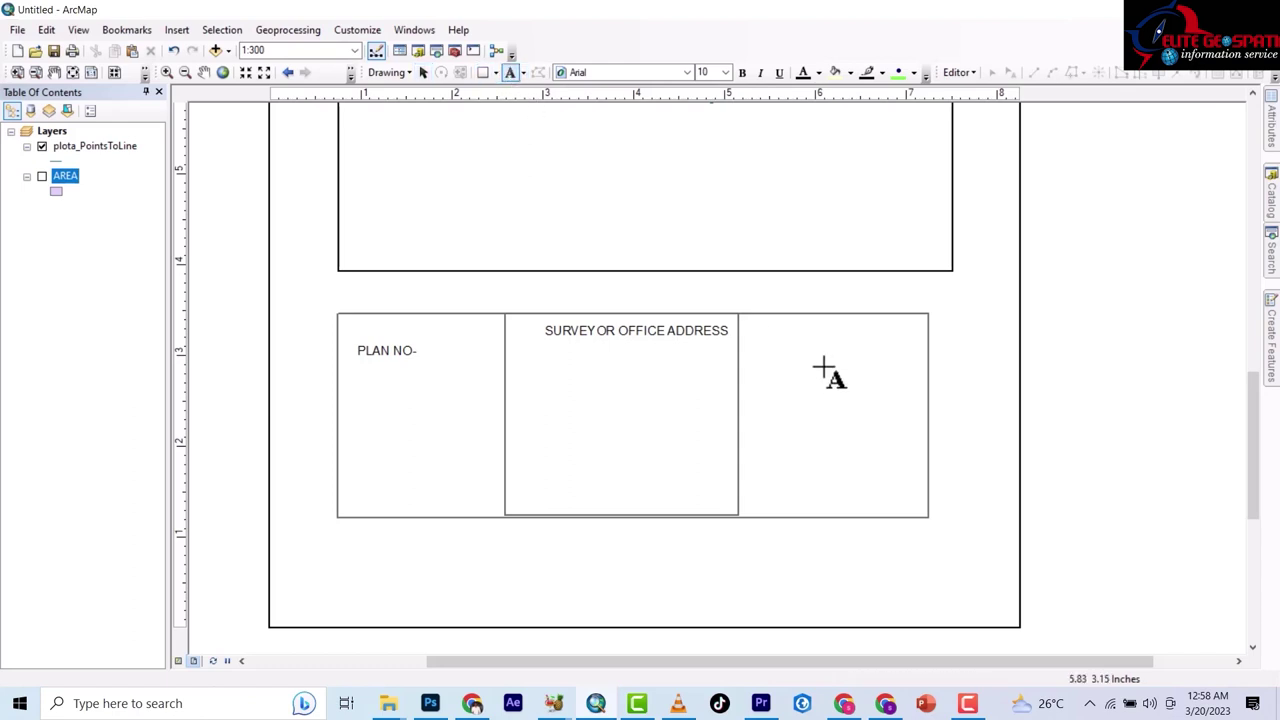
{"action": "left_click", "coordinate": [776, 346]}
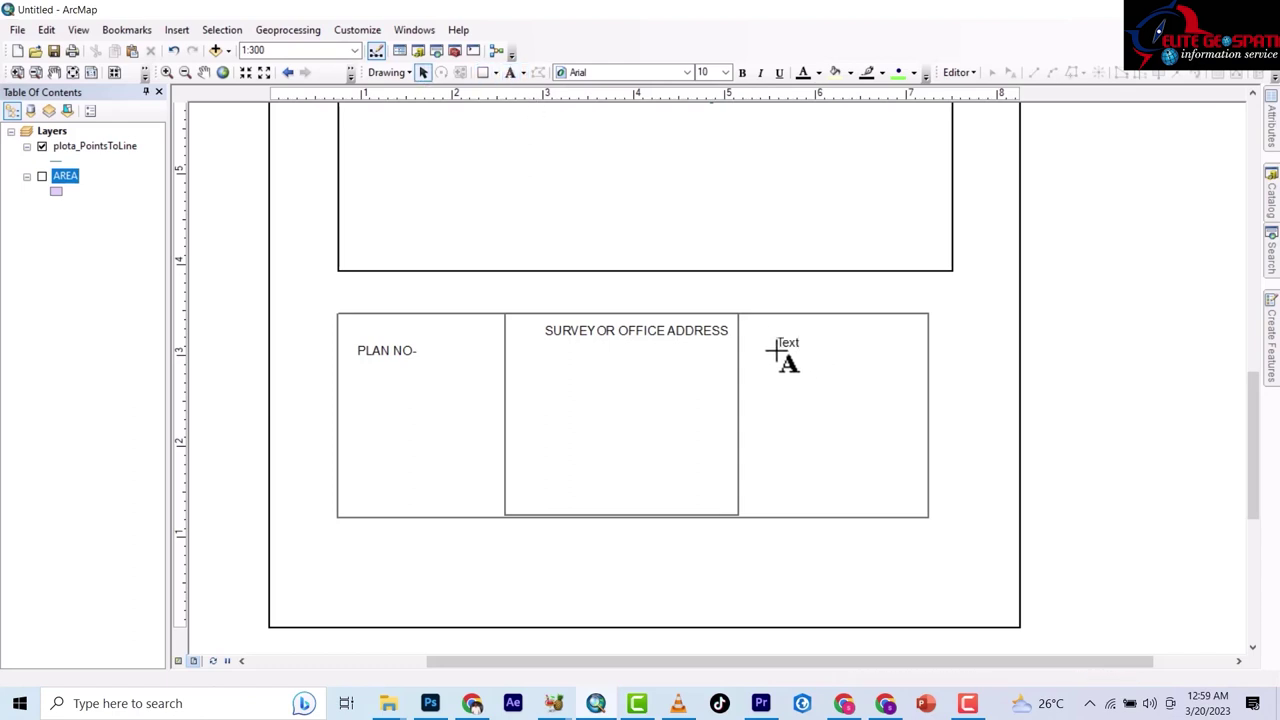
{"action": "type", "text": "CERTIFIED"}
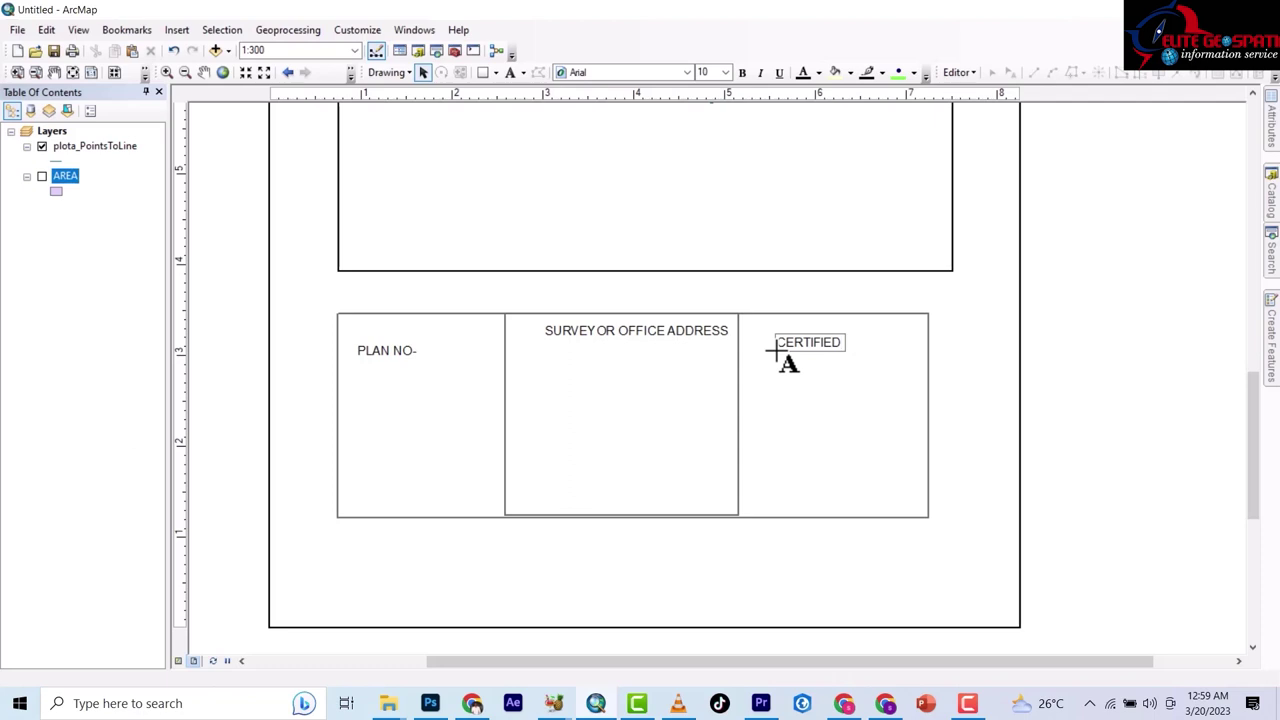
{"action": "type", "text": "TRUE COPY"}
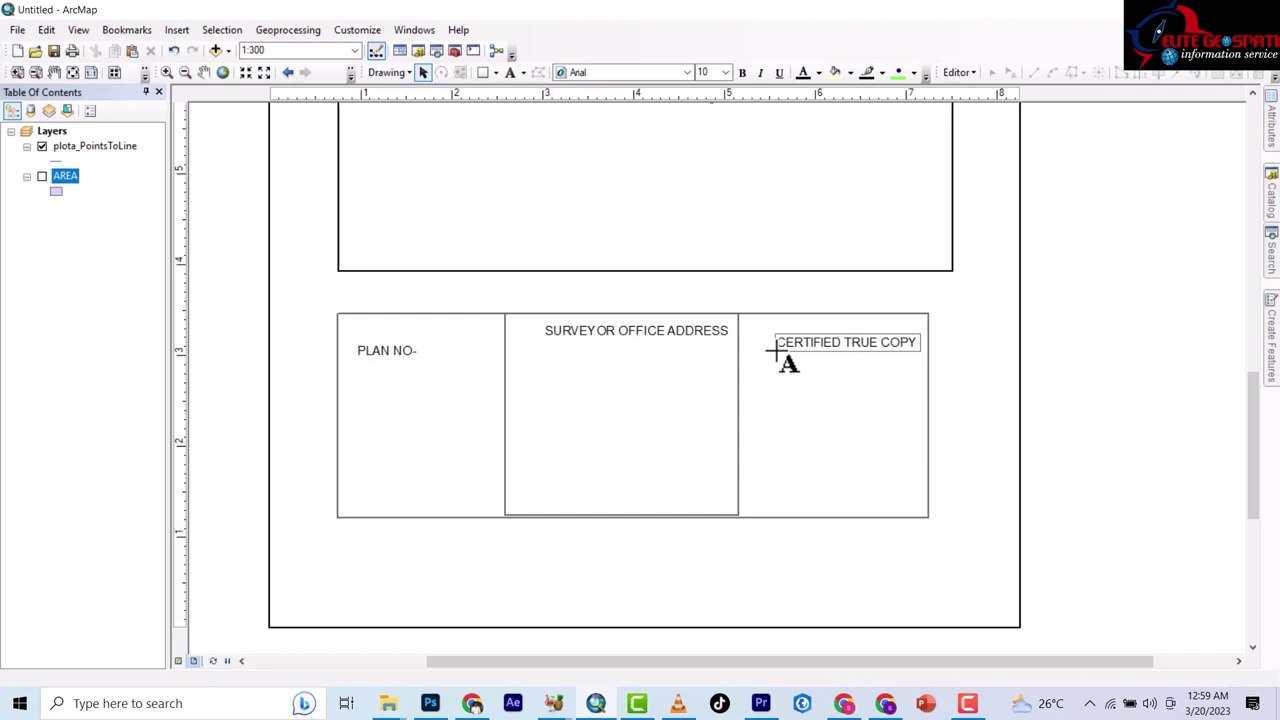
{"action": "key", "text": "Return"}
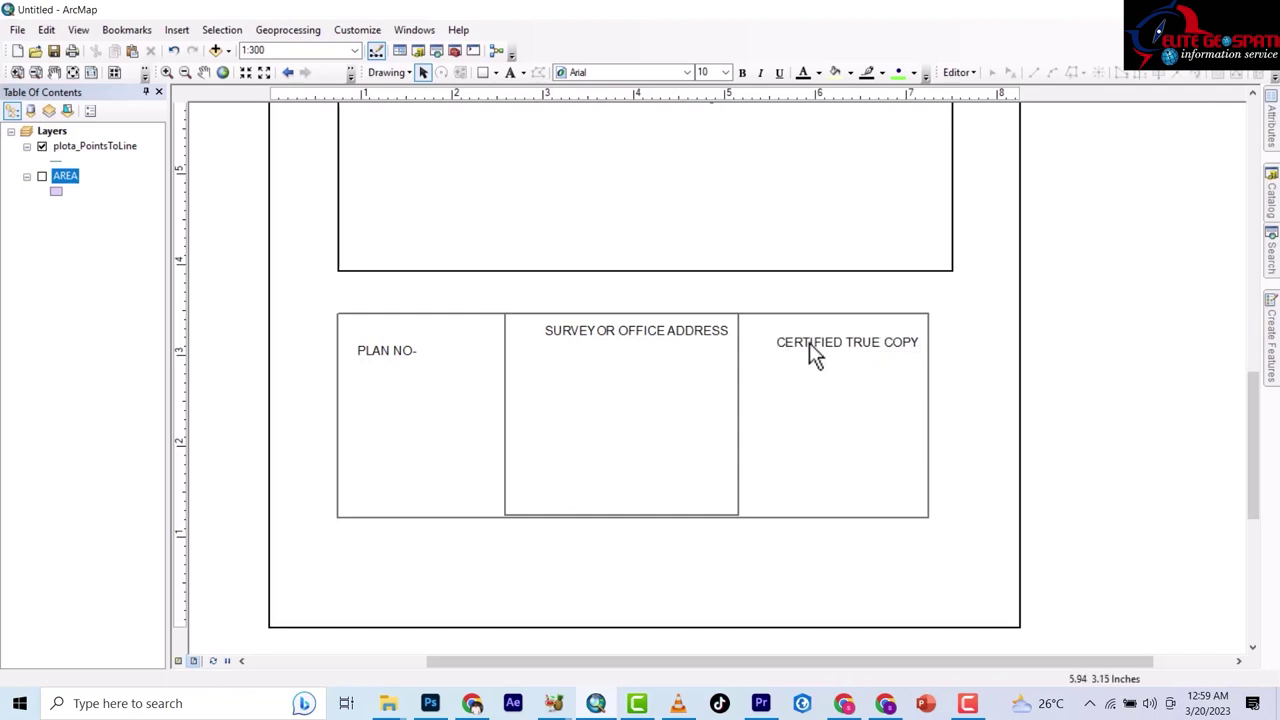
Extend the text to 'CERTIFIED TRUE COPY OF ORIGINAL PLAN MADE BY ME ON / / /2023'.
{"action": "double_click", "coordinate": [808, 342]}
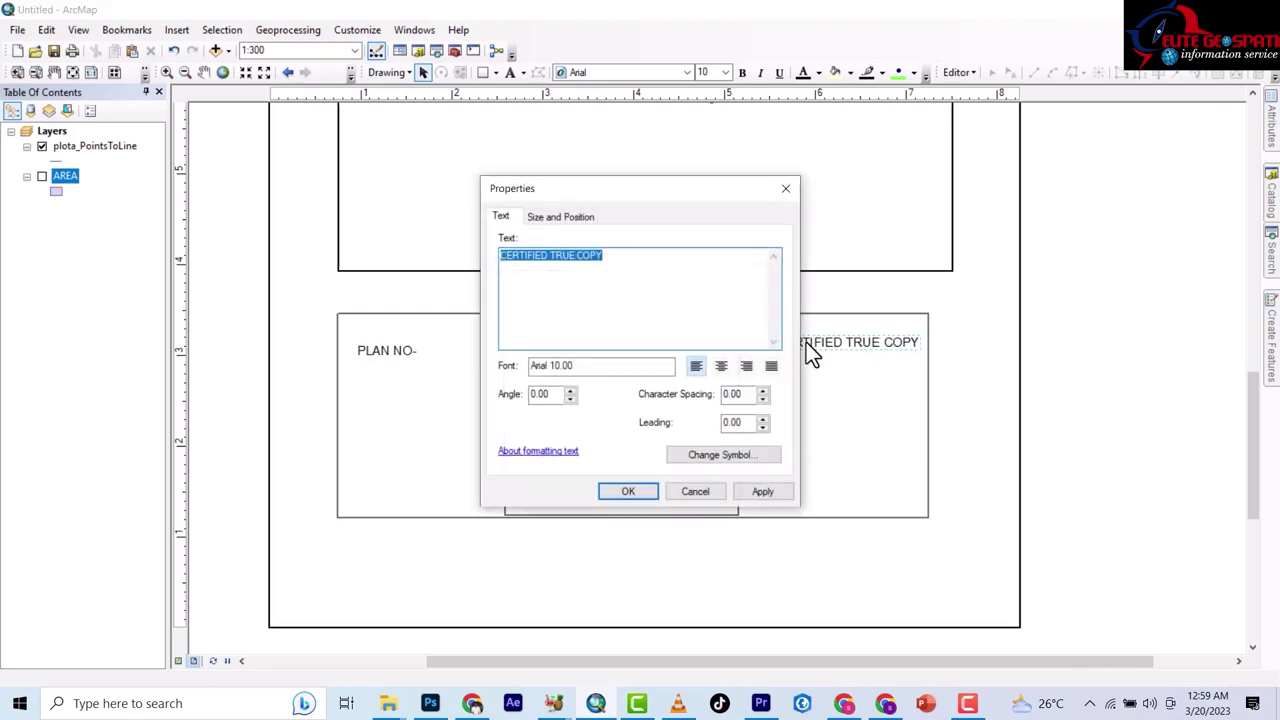
{"action": "left_click", "coordinate": [621, 260]}
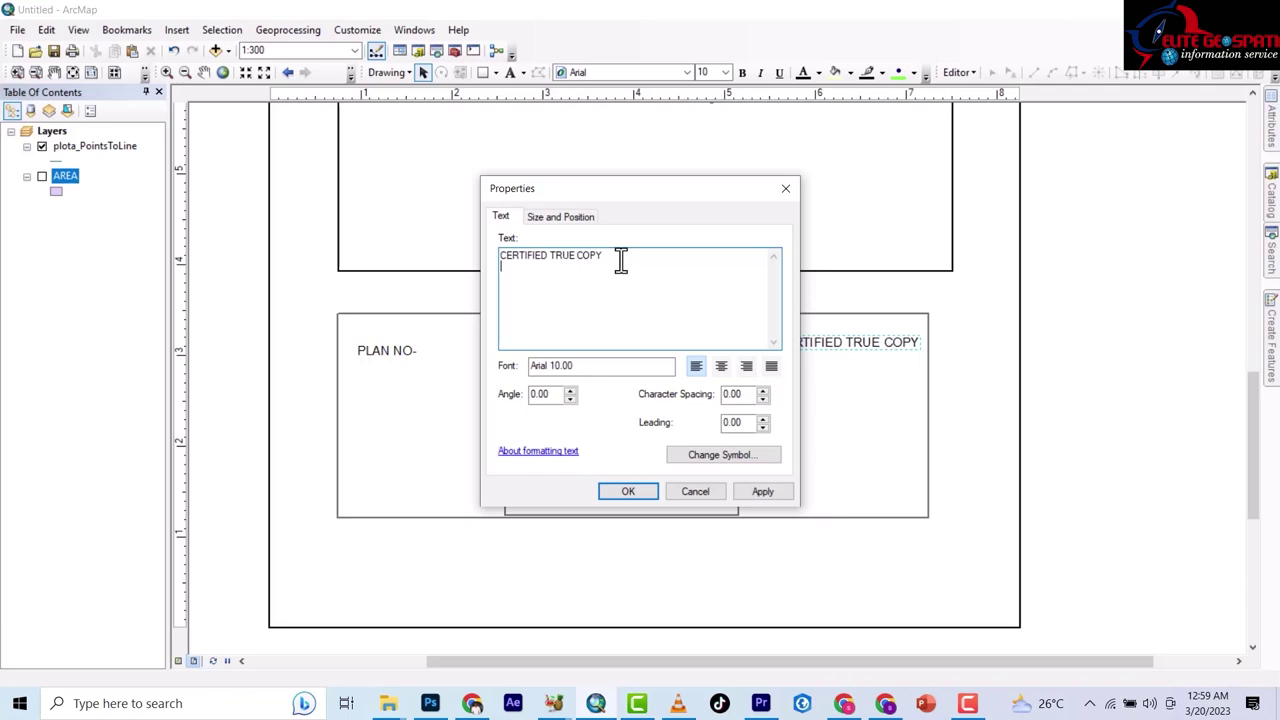
{"action": "type", "text": "OF OR"}
{"action": "type", "text": "IGINAL"}
{"action": "type", "text": " PLAN"}
{"action": "type", "text": "MADE"}
{"action": "key", "text": "BackSpace"}
{"action": "key", "text": "BackSpace"}
{"action": "key", "text": "BackSpace"}
{"action": "key", "text": "BackSpace"}
{"action": "key", "text": "BackSpace"}
{"action": "key", "text": "BackSpace"}
{"action": "type", "text": "MADE BY ME"}
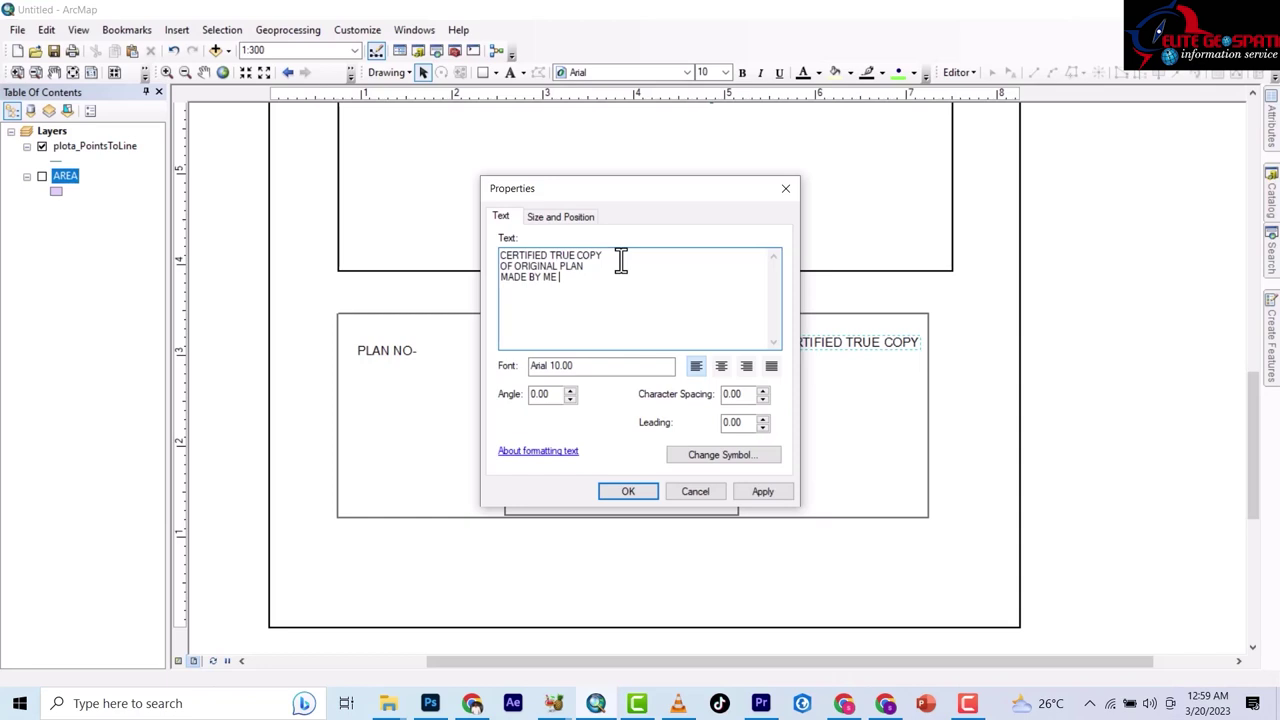
{"action": "type", "text": " ON / / 2"}
{"action": "key", "text": "BackSpace"}
{"action": "key", "text": "BackSpace"}
{"action": "type", "text": "/20"}
{"action": "key", "text": "BackSpace"}
{"action": "type", "text": "23"}
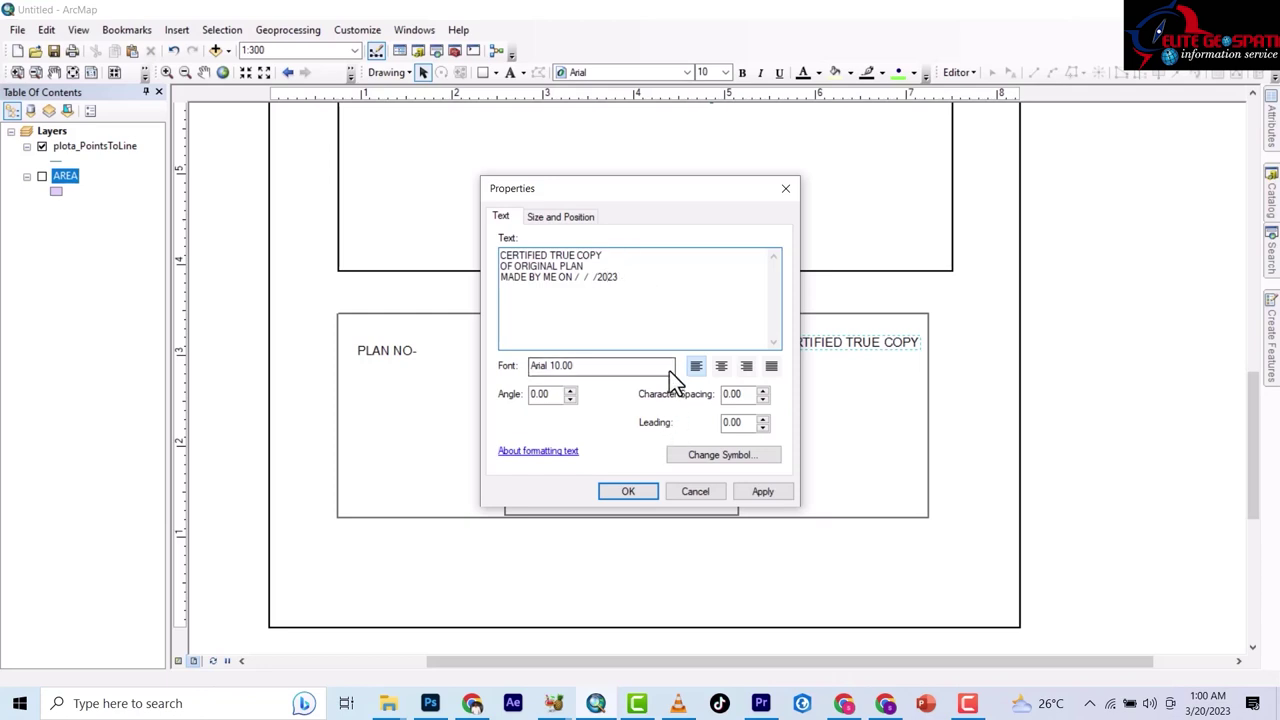
{"action": "left_click", "coordinate": [757, 493]}
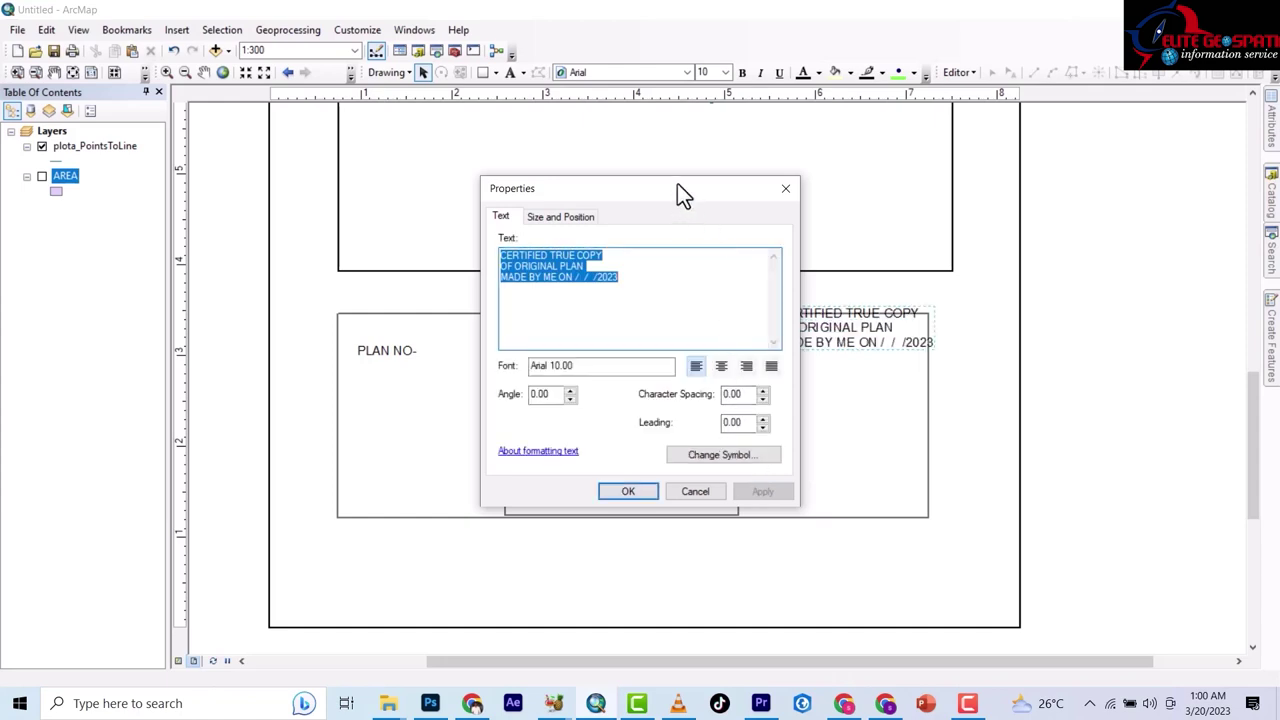
Move the certification text into the title block's right-hand cell.
{"action": "left_click_drag", "start_coordinate": [677, 186], "coordinate": [421, 253]}
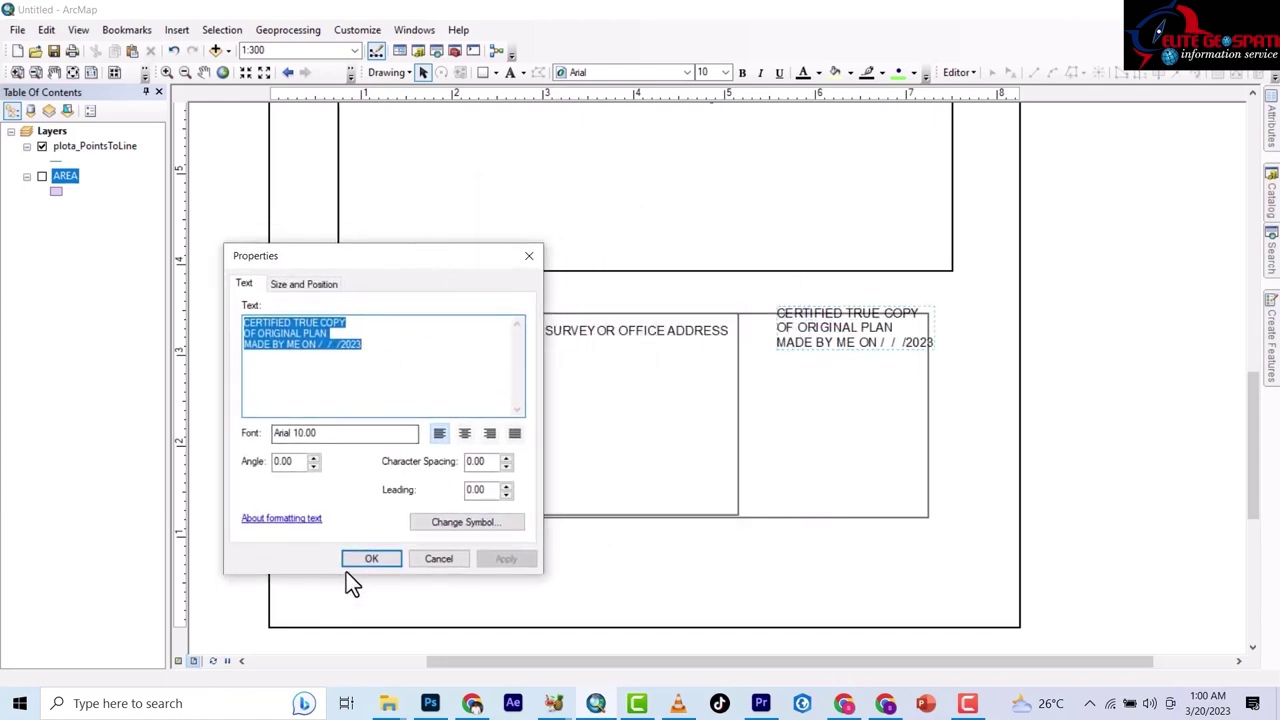
{"action": "left_click", "coordinate": [371, 558]}
{"action": "left_click_drag", "start_coordinate": [829, 337], "coordinate": [803, 354]}
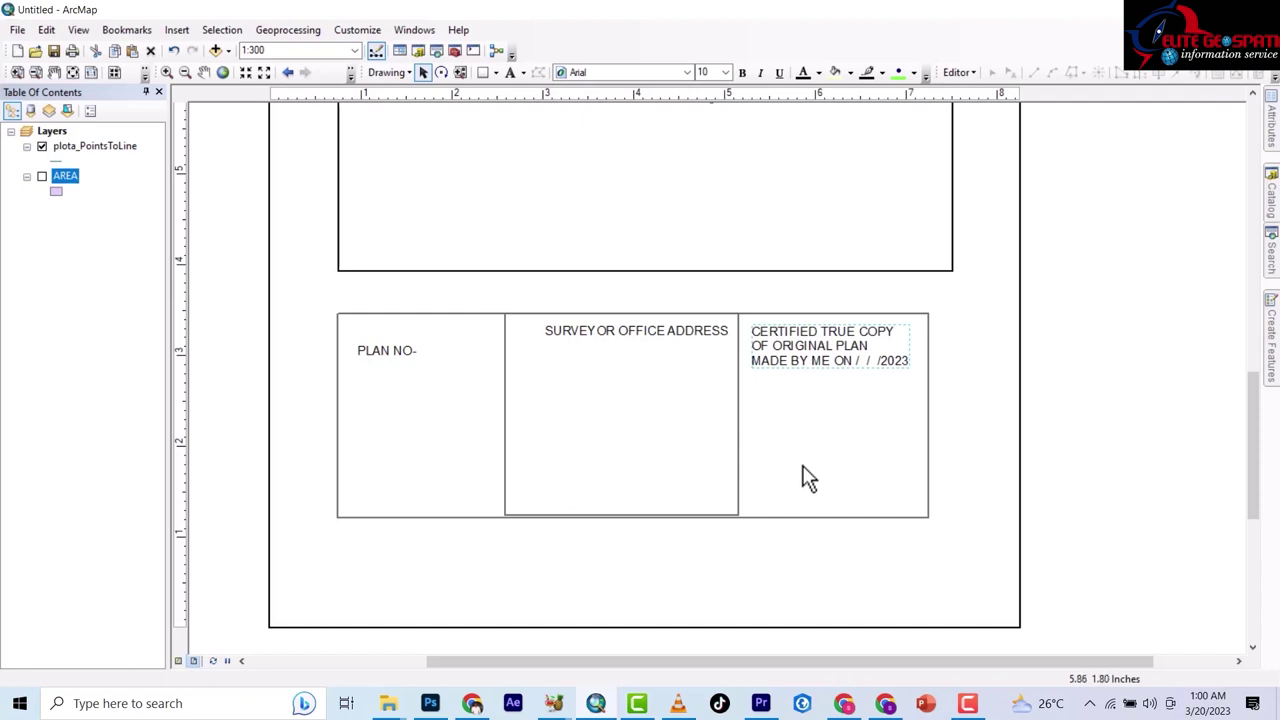
Nudge the PLAN NO- and SURVEYOR OFFICE ADDRESS labels into place within the title block.
{"action": "scroll", "coordinate": [806, 474], "scroll_direction": "down", "scroll_amount": 1}
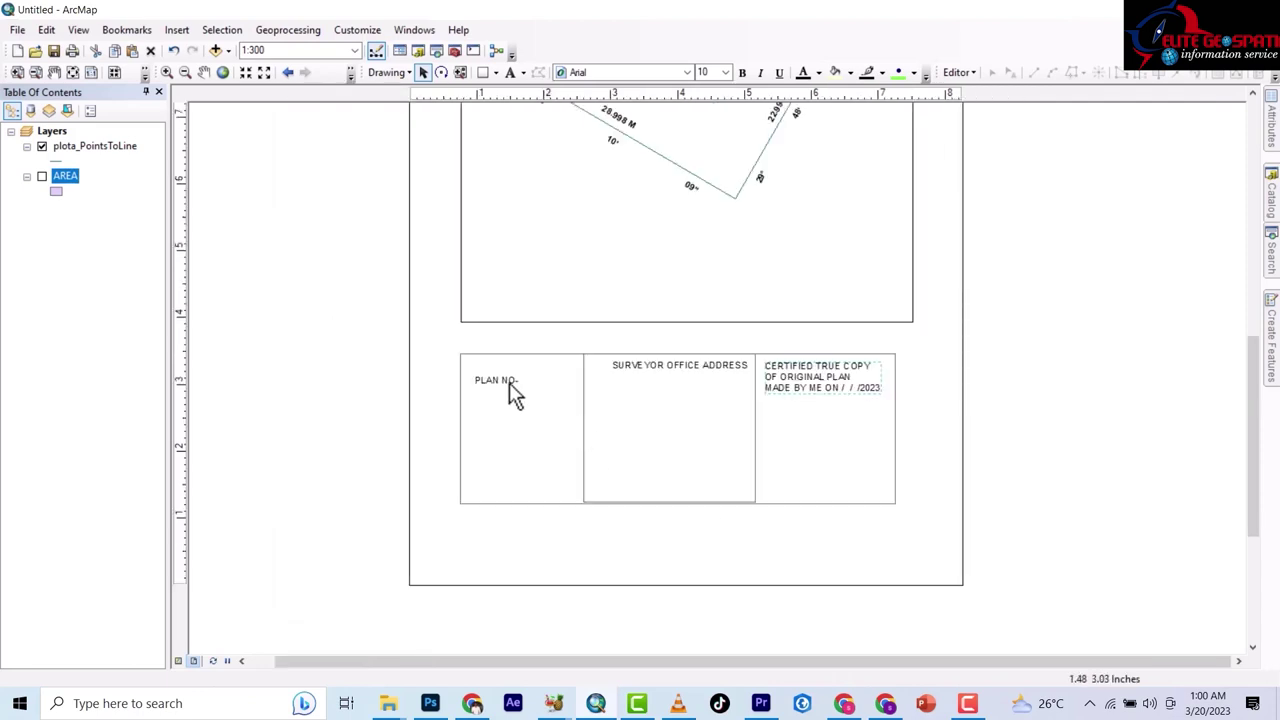
{"action": "left_click_drag", "start_coordinate": [509, 382], "coordinate": [518, 372]}
{"action": "left_click_drag", "start_coordinate": [676, 366], "coordinate": [672, 364]}
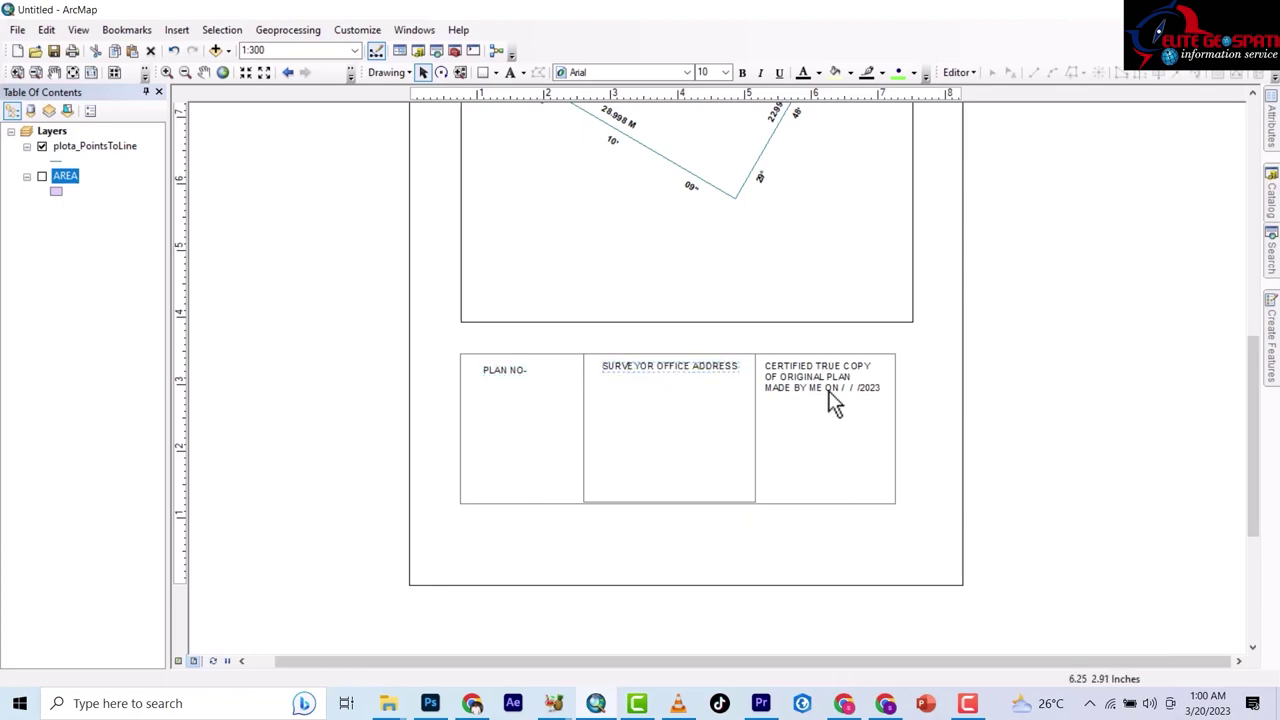
{"action": "left_click", "coordinate": [813, 377]}
Adjust the surveyor address box's bottom and top edges so it aligns with the frame.
{"action": "scroll", "coordinate": [679, 511], "scroll_direction": "down", "scroll_amount": 4}
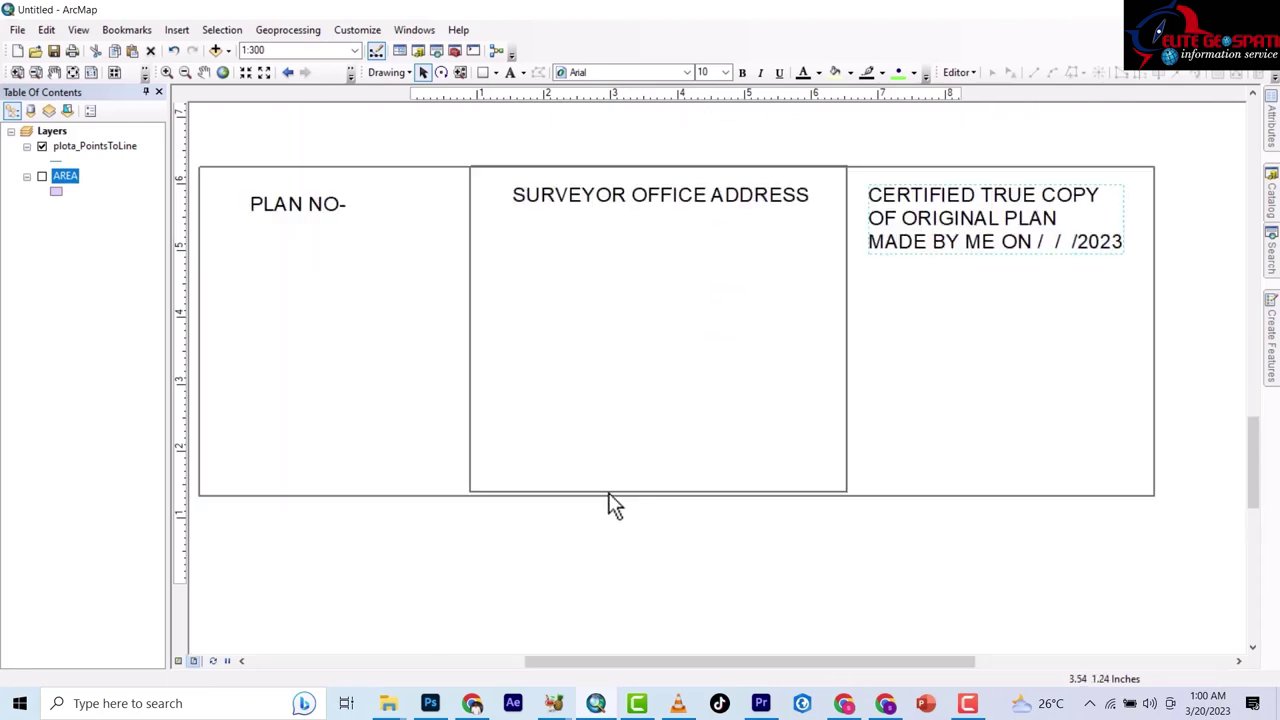
{"action": "left_click", "coordinate": [610, 491]}
{"action": "left_click_drag", "start_coordinate": [660, 491], "coordinate": [661, 495]}
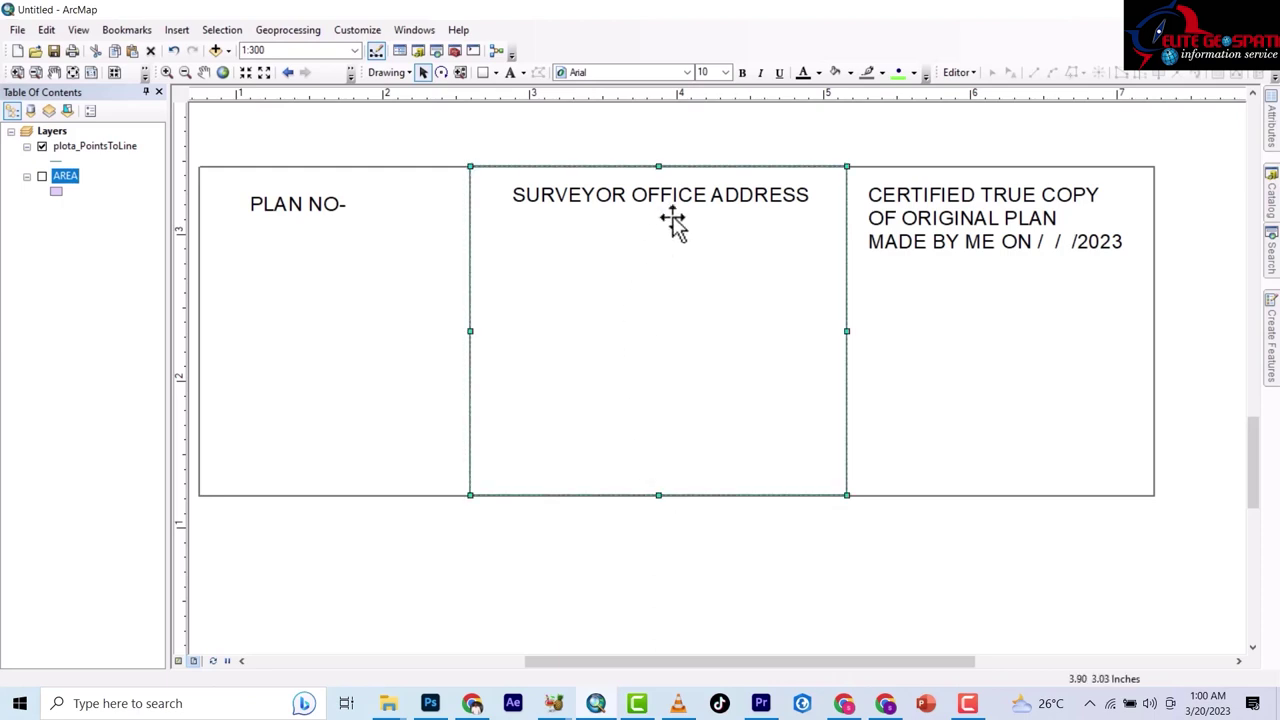
{"action": "left_click", "coordinate": [1022, 612]}
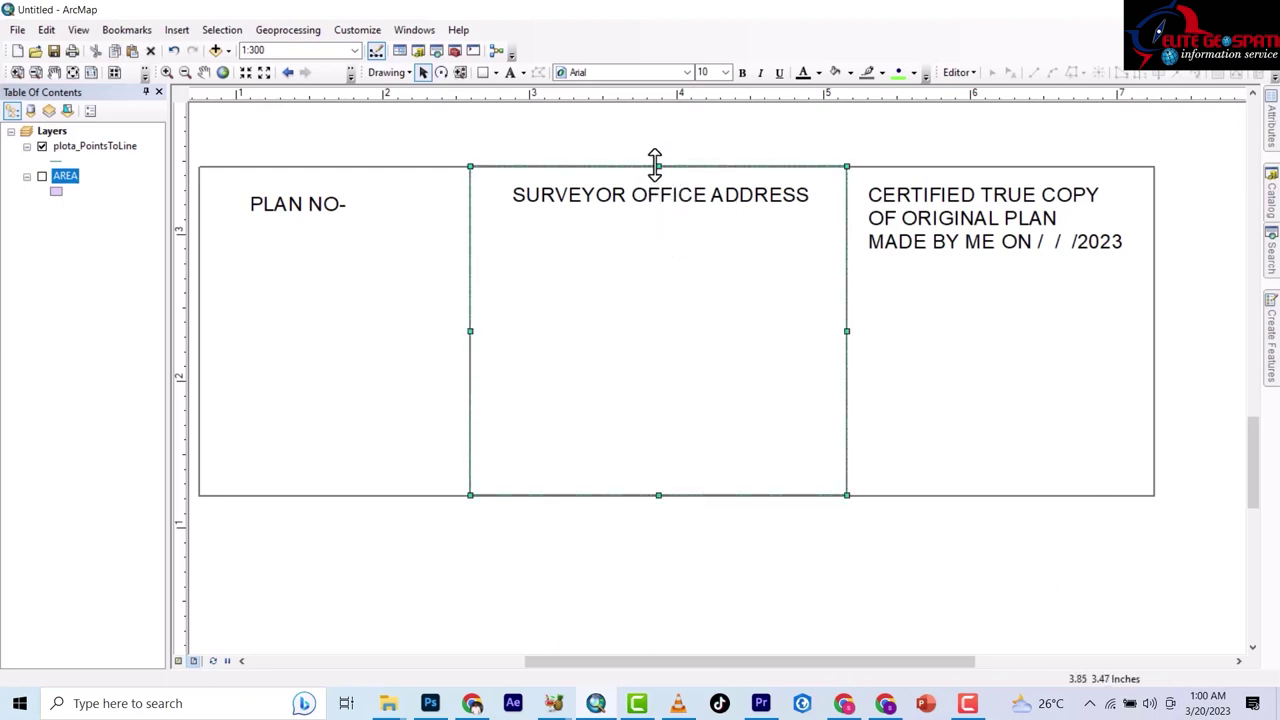
{"action": "left_click_drag", "start_coordinate": [657, 166], "coordinate": [659, 166]}
{"action": "left_click", "coordinate": [764, 520]}
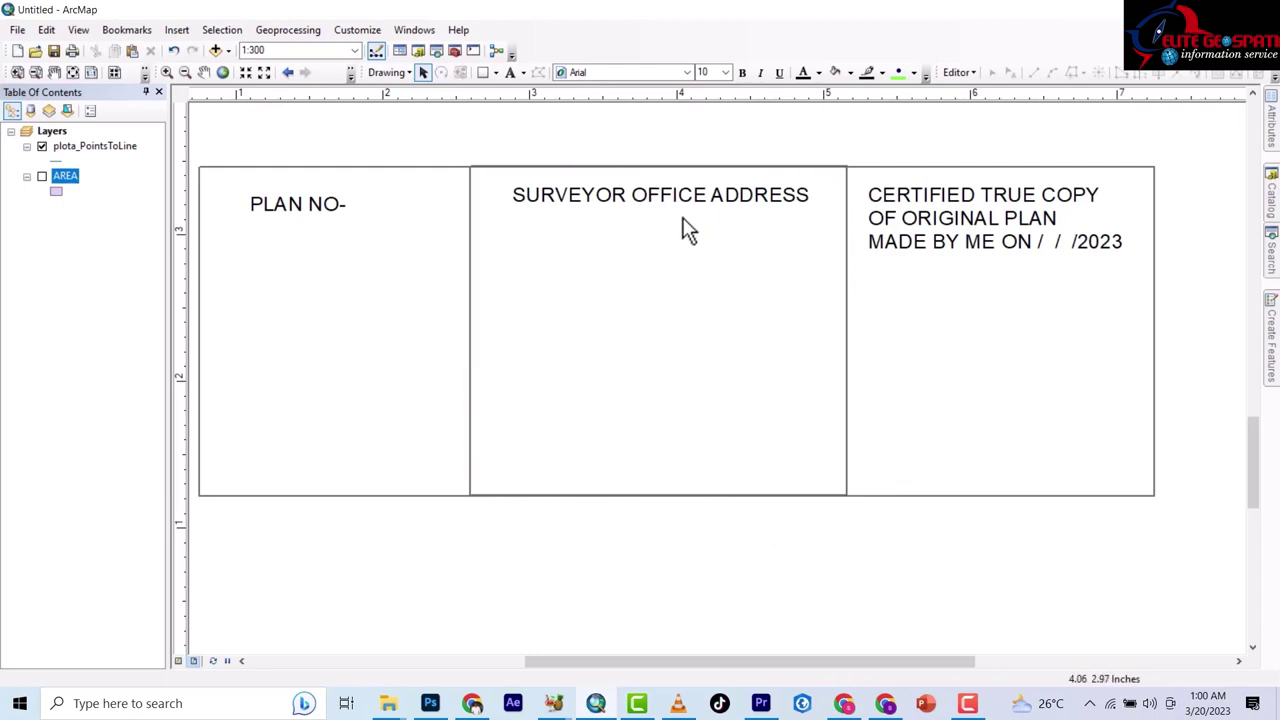
{"action": "scroll", "coordinate": [680, 156], "scroll_direction": "down", "scroll_amount": 2}
{"action": "scroll", "coordinate": [679, 156], "scroll_direction": "up", "scroll_amount": 4}
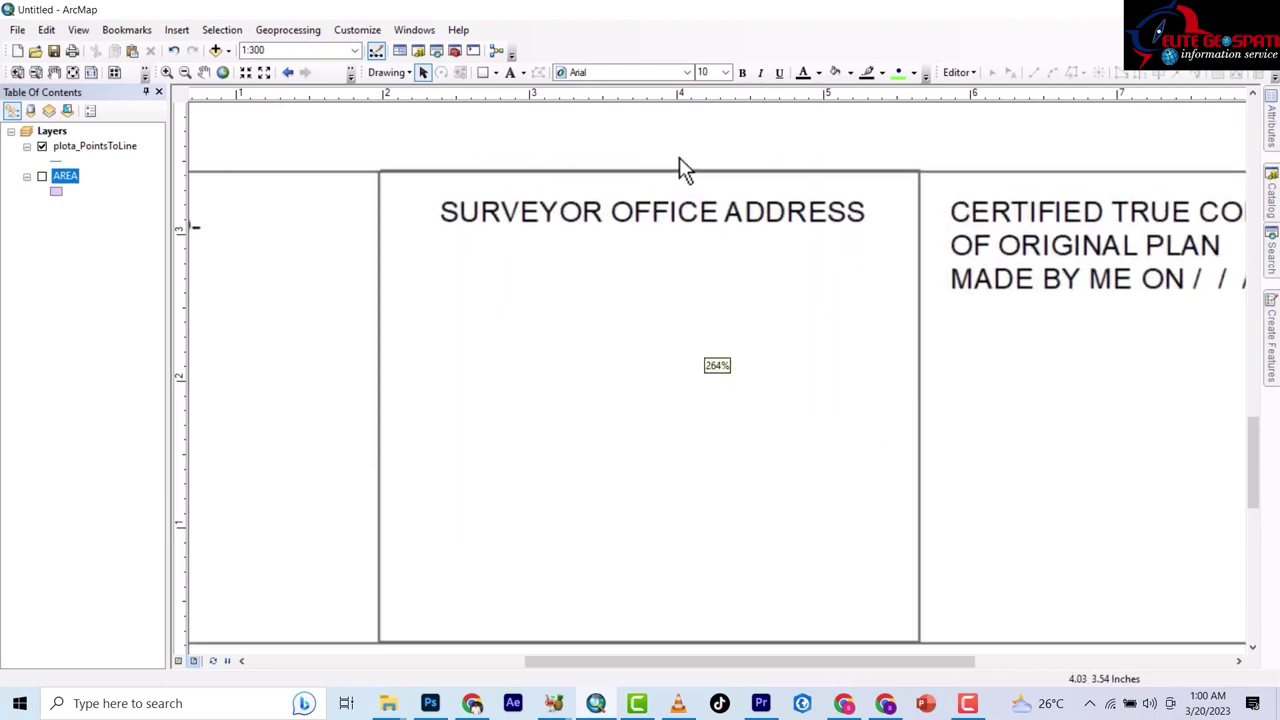
{"action": "left_click", "coordinate": [635, 176]}
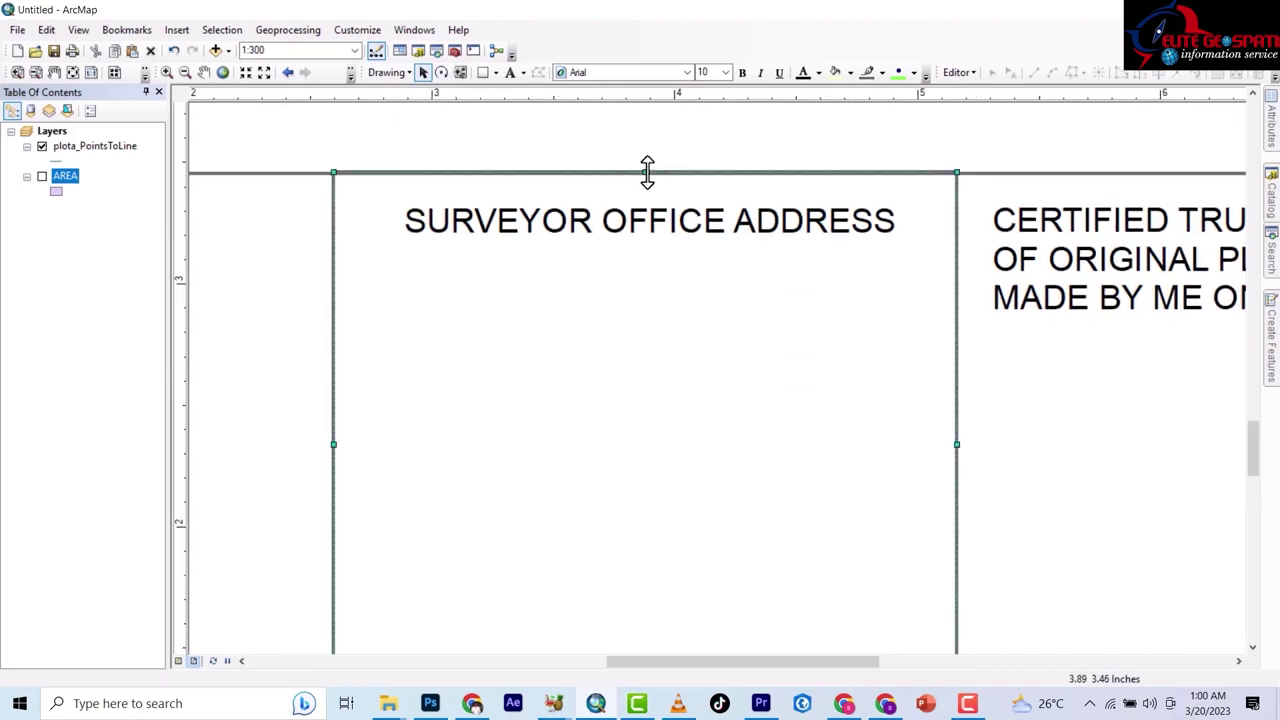
{"action": "left_click_drag", "start_coordinate": [647, 171], "coordinate": [645, 173]}
Stretch the title block's outer rectangle rightward to match the map frame's width.
{"action": "scroll", "coordinate": [646, 237], "scroll_direction": "down", "scroll_amount": 3}
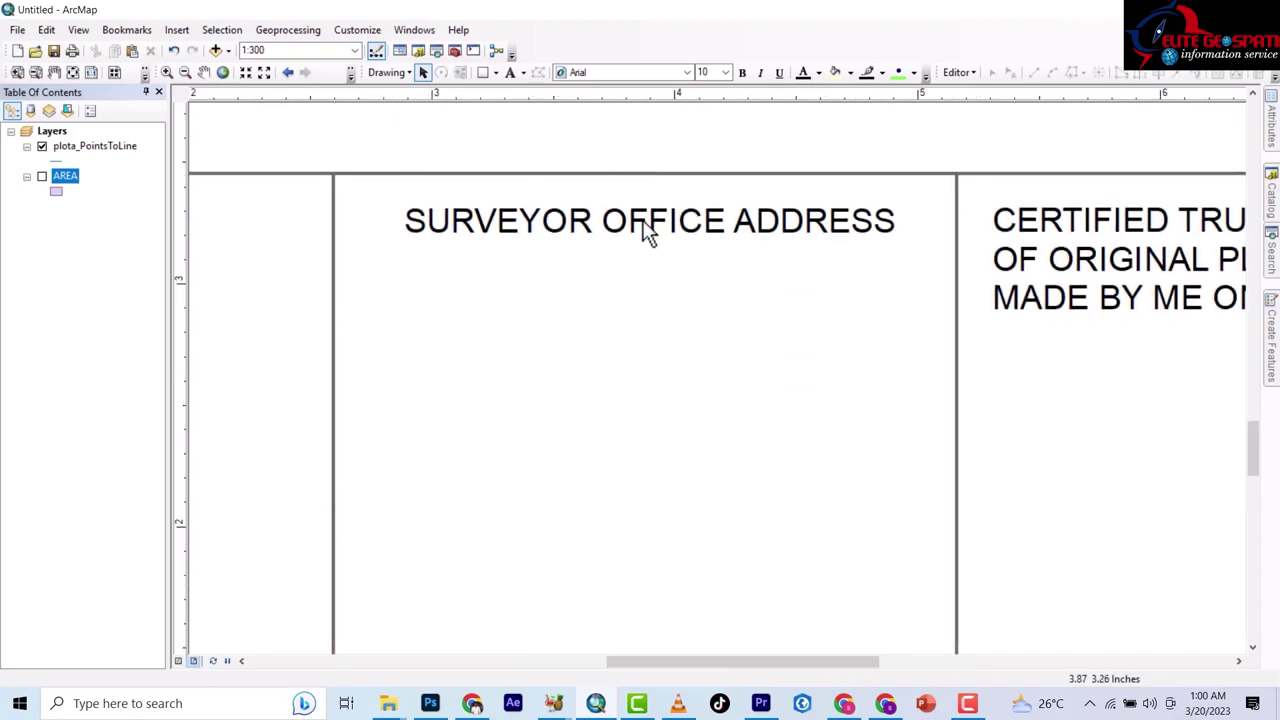
{"action": "scroll", "coordinate": [612, 376], "scroll_direction": "down", "scroll_amount": 2}
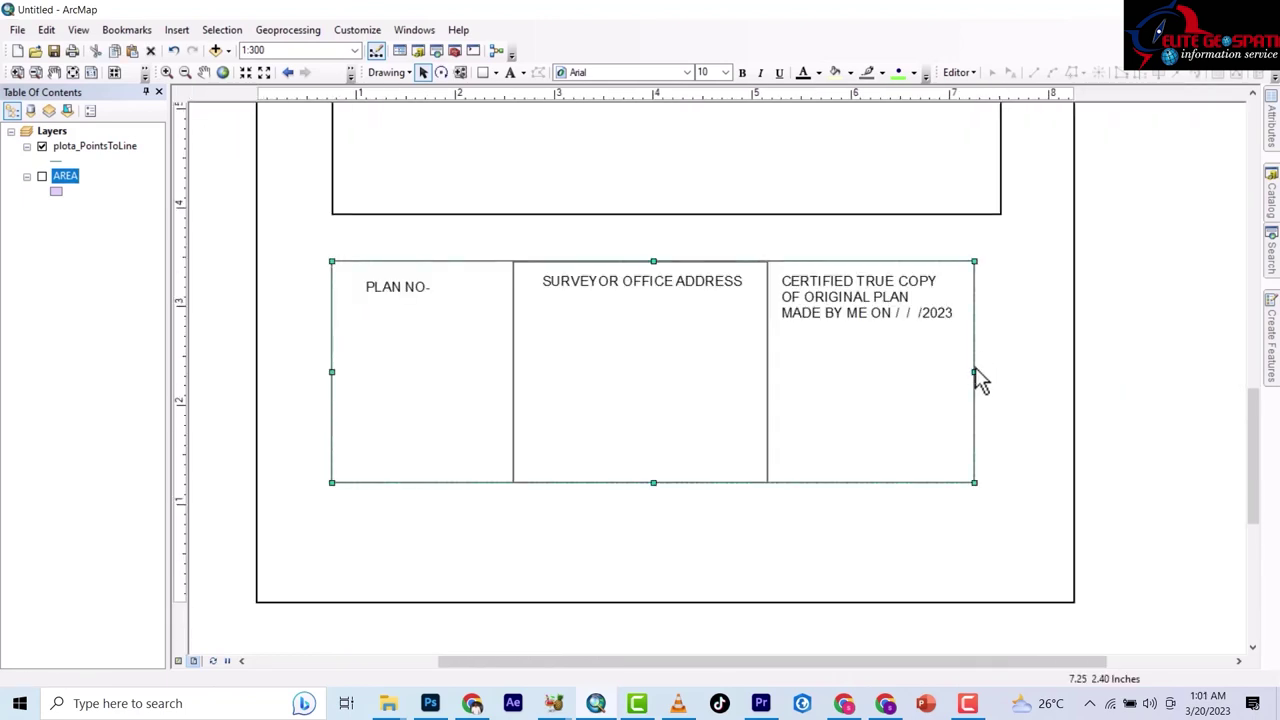
{"action": "left_click_drag", "start_coordinate": [974, 371], "coordinate": [1006, 380]}
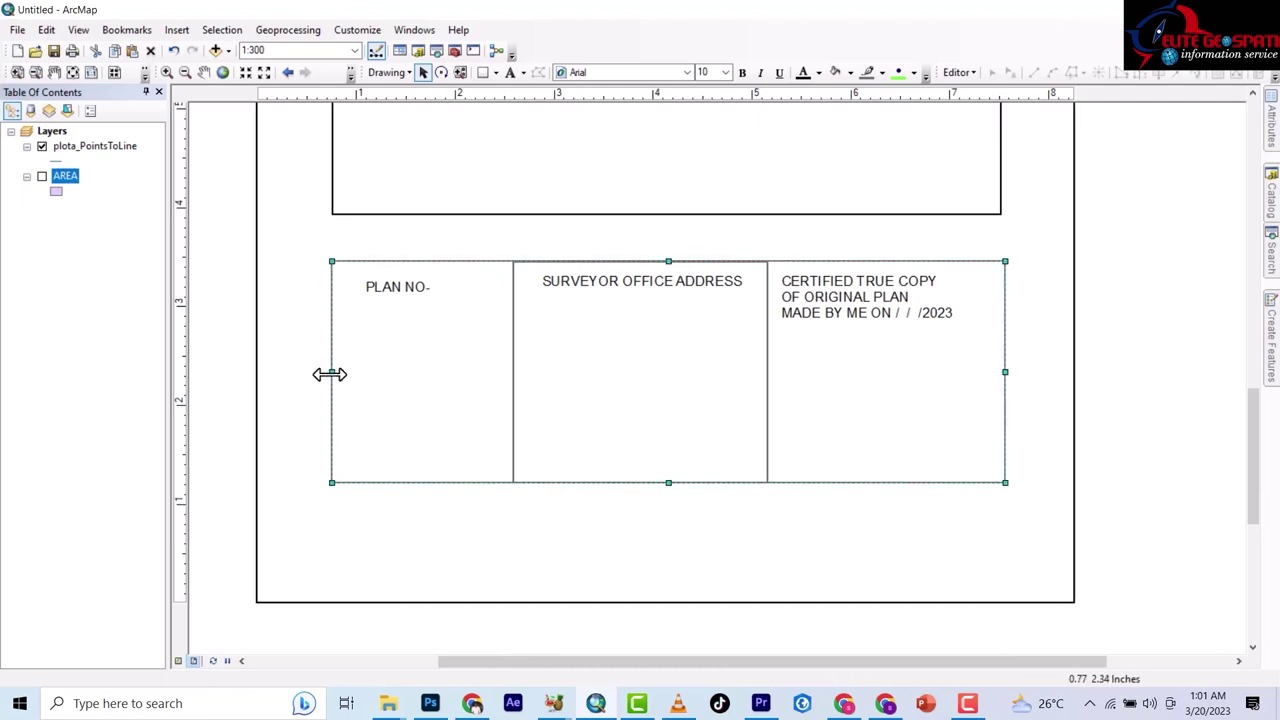
{"action": "scroll", "coordinate": [413, 480], "scroll_direction": "down", "scroll_amount": 1}
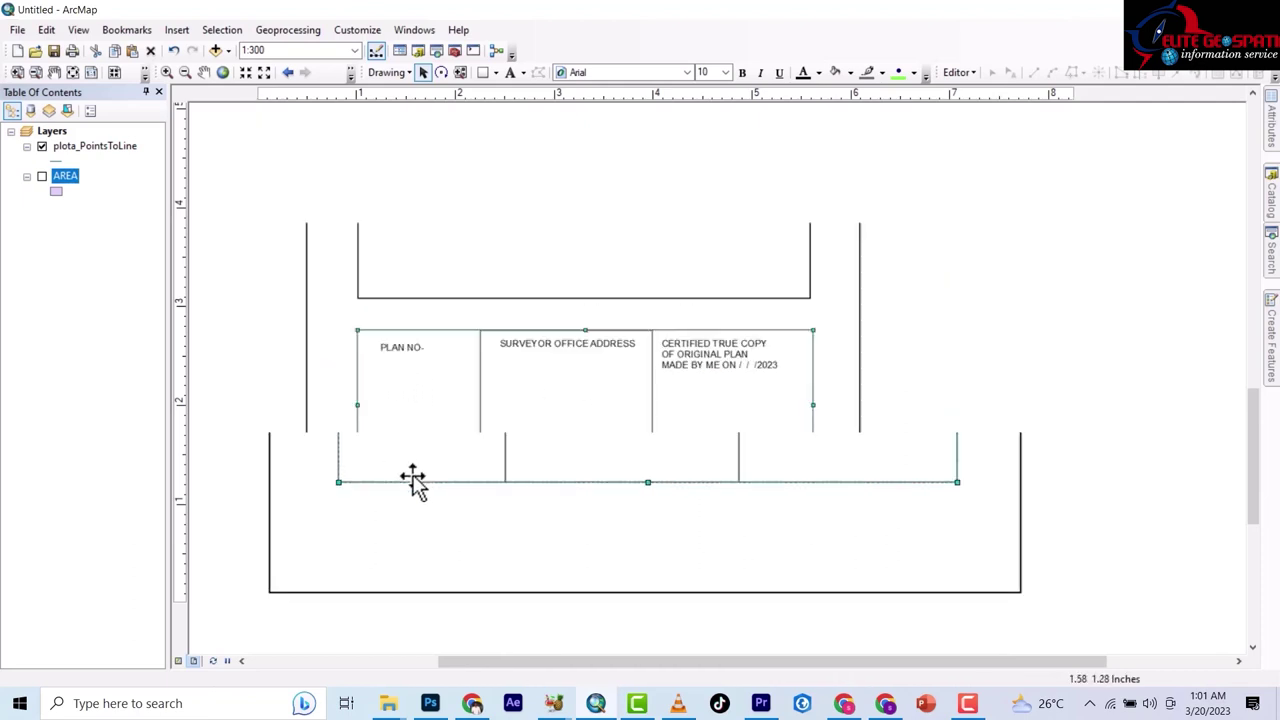
Bring the whole plan page into view and pan the parcel lower inside the map frame.
{"action": "left_click", "coordinate": [563, 516]}
{"action": "left_click", "coordinate": [570, 481]}
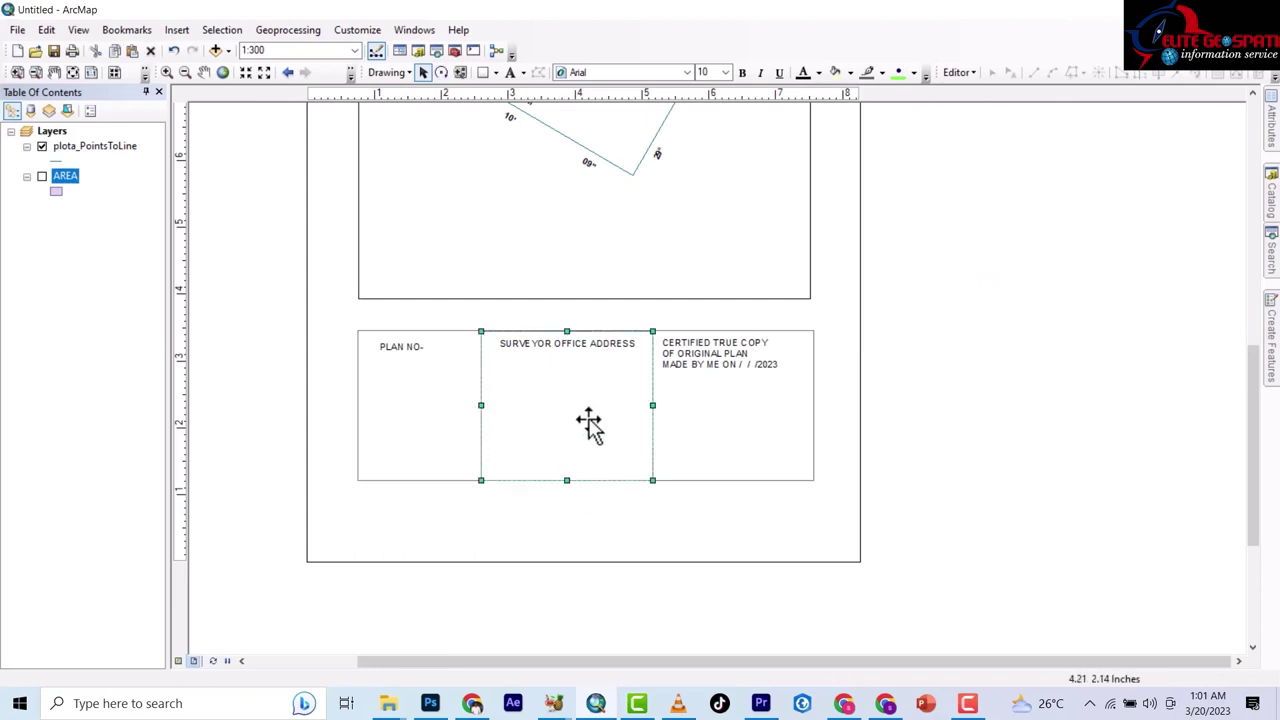
{"action": "scroll", "coordinate": [948, 471], "scroll_direction": "down", "scroll_amount": 1}
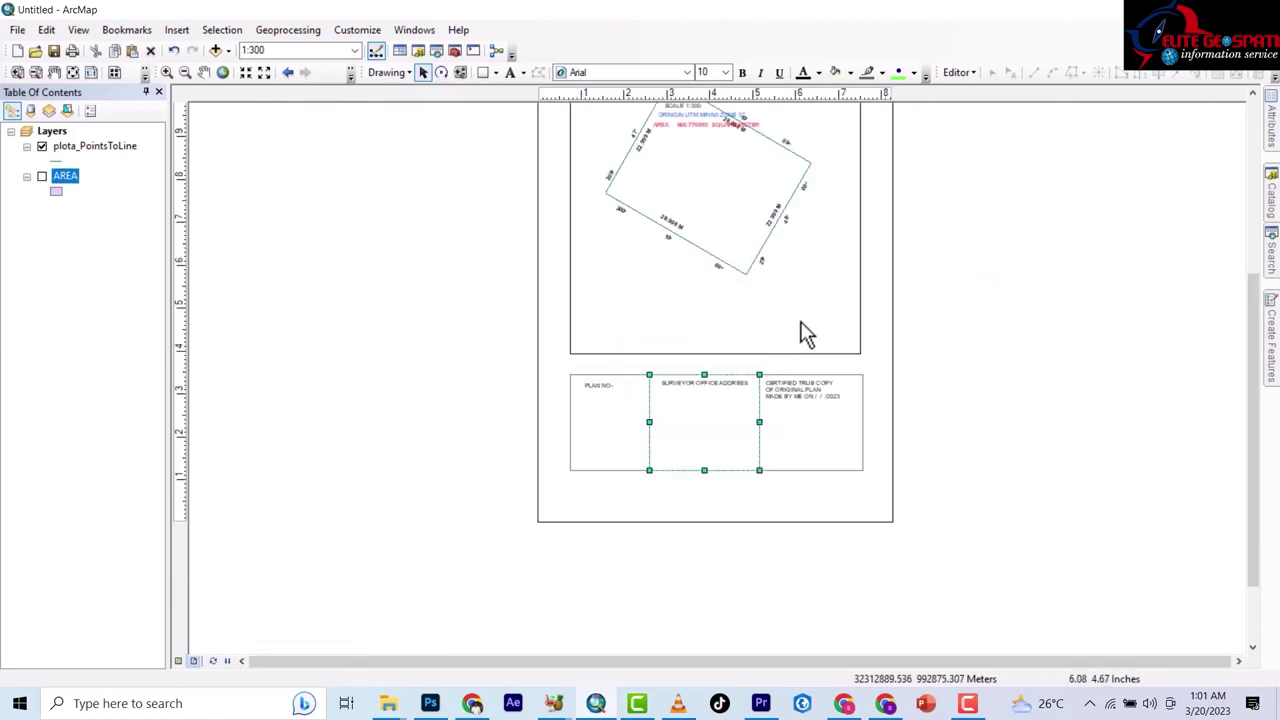
{"action": "left_click_drag", "start_coordinate": [806, 334], "coordinate": [723, 491]}
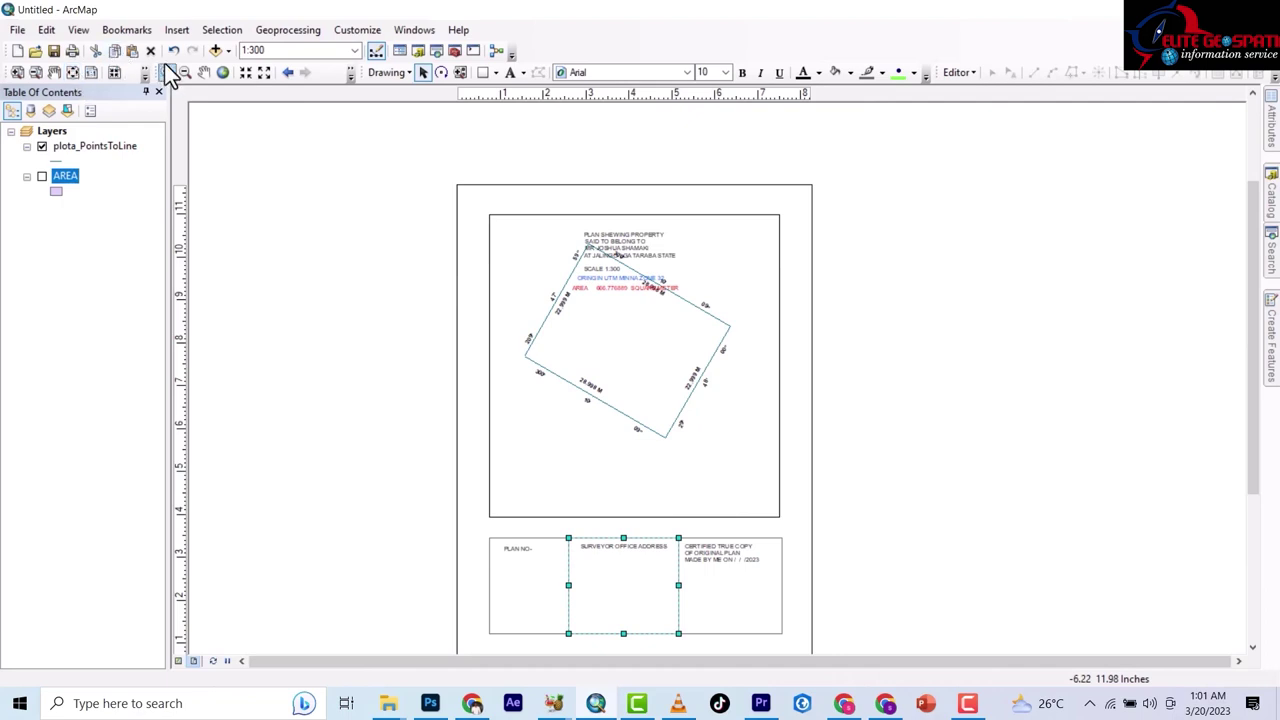
{"action": "left_click", "coordinate": [203, 75]}
{"action": "left_click_drag", "start_coordinate": [623, 349], "coordinate": [632, 393]}
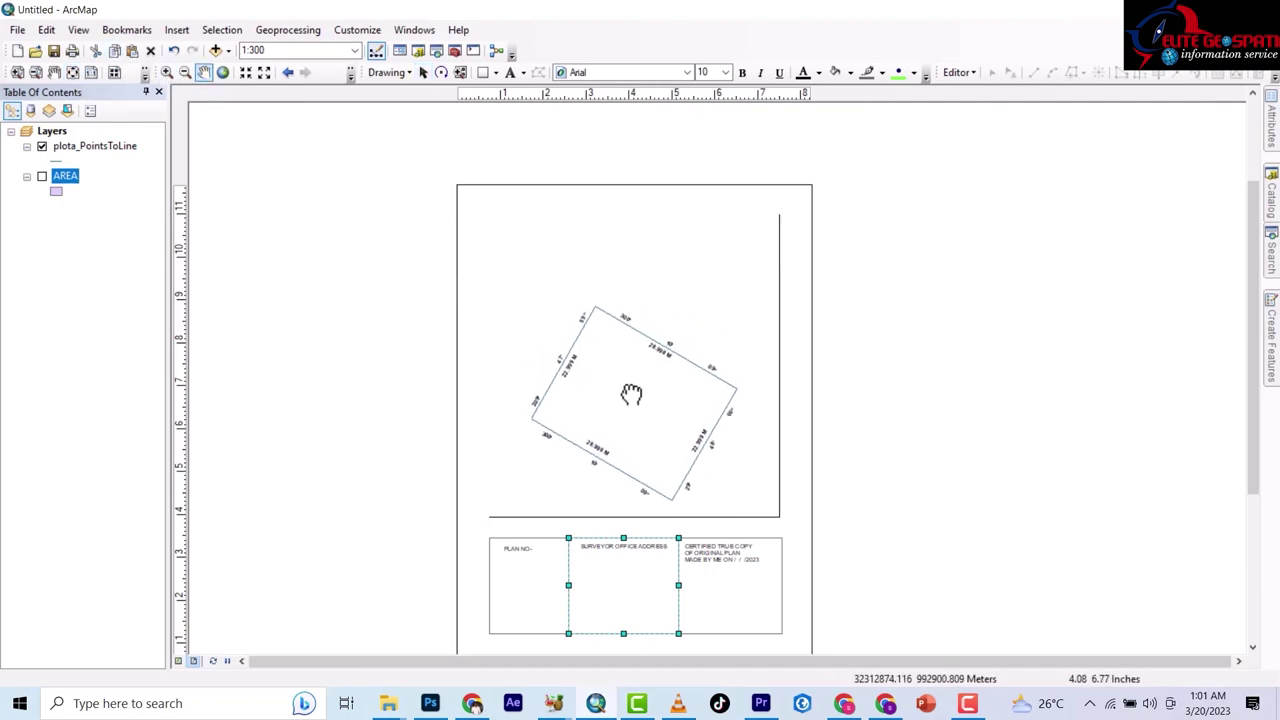
{"action": "scroll", "coordinate": [688, 521], "scroll_direction": "down", "scroll_amount": 2}
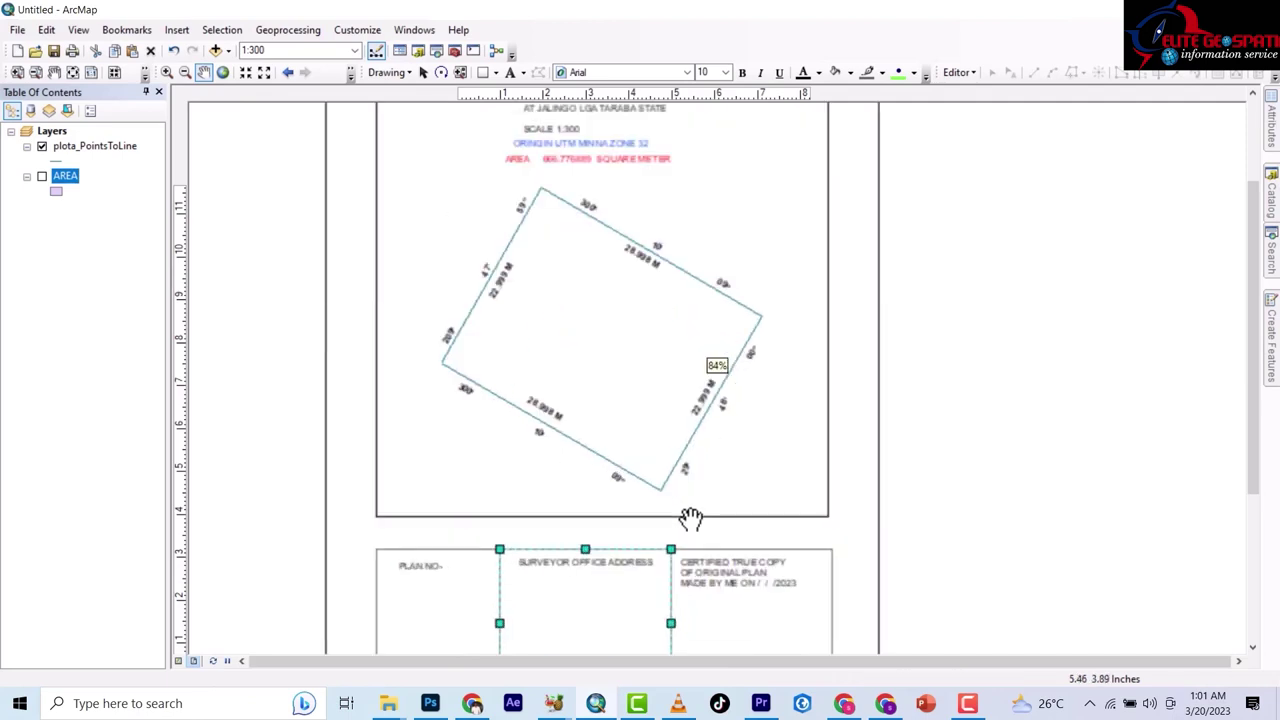
{"action": "scroll", "coordinate": [690, 517], "scroll_direction": "down", "scroll_amount": 1}
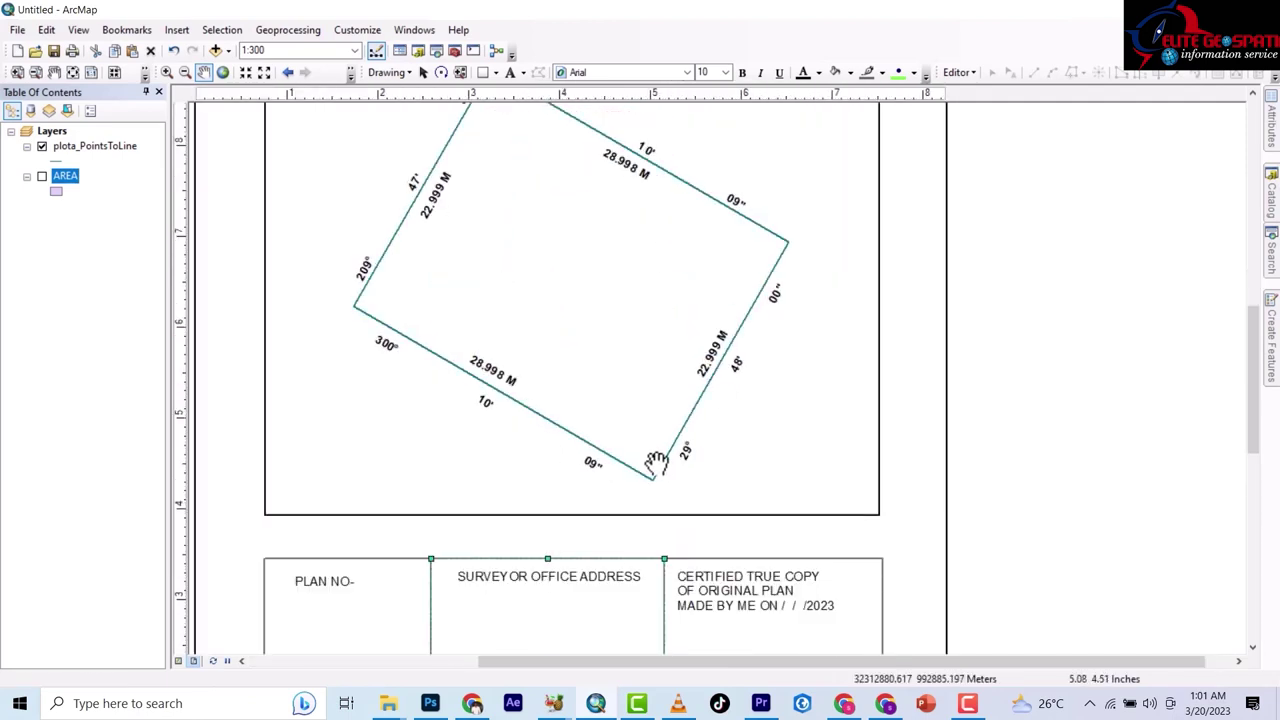
{"action": "scroll", "coordinate": [530, 372], "scroll_direction": "up", "scroll_amount": 1}
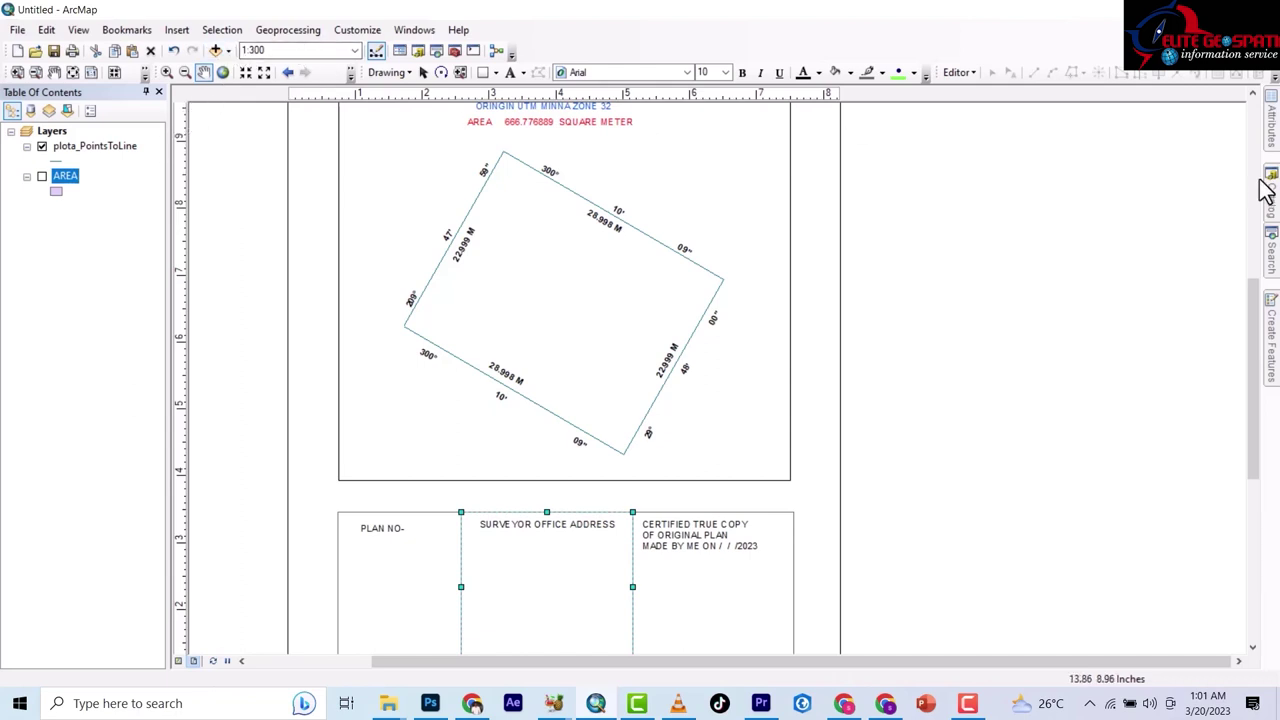
Open the Catalog and show the New options for the Default2.gdb geodatabase.
{"action": "left_click", "coordinate": [1270, 222]}
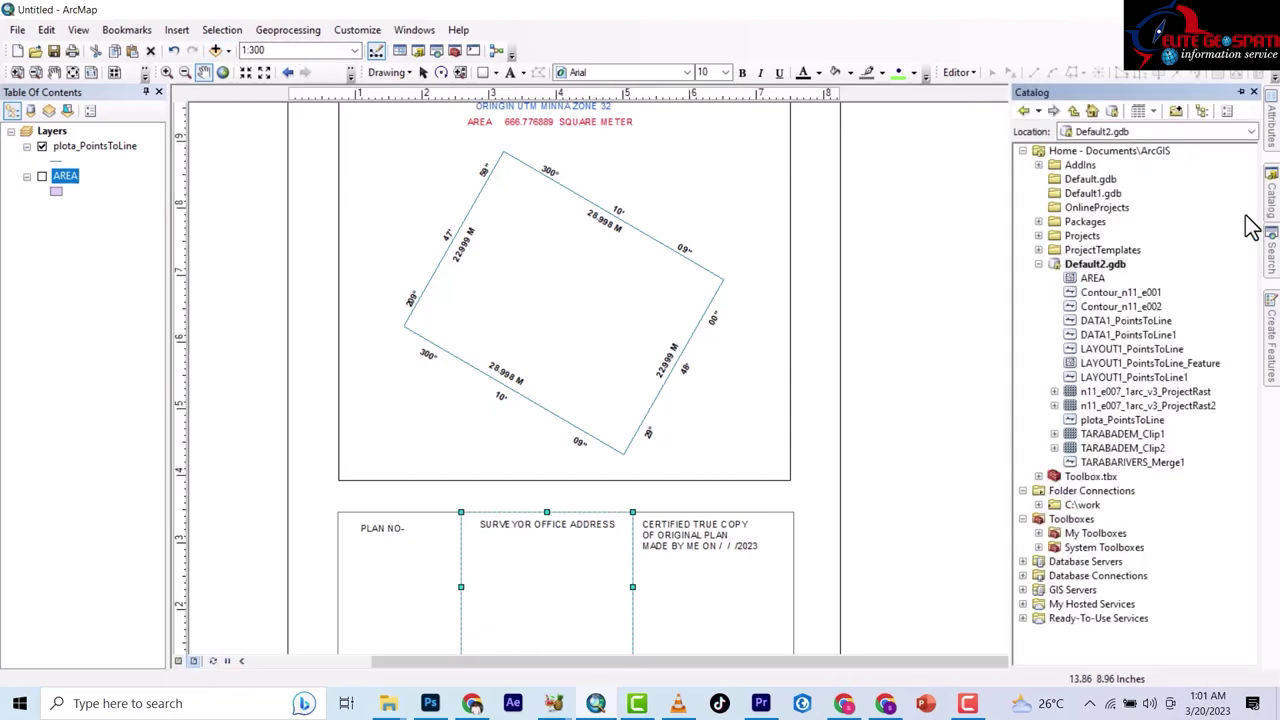
{"action": "right_click", "coordinate": [1092, 264]}
{"action": "mouse_move", "coordinate": [1140, 430]}
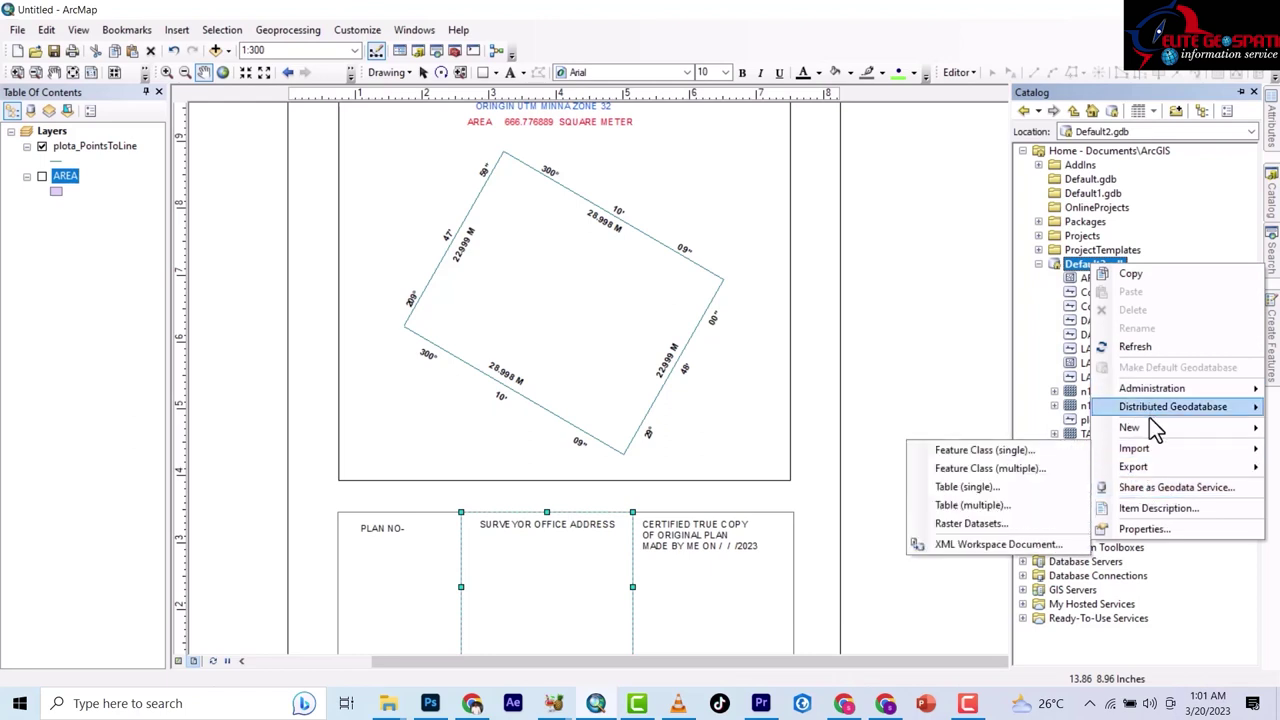